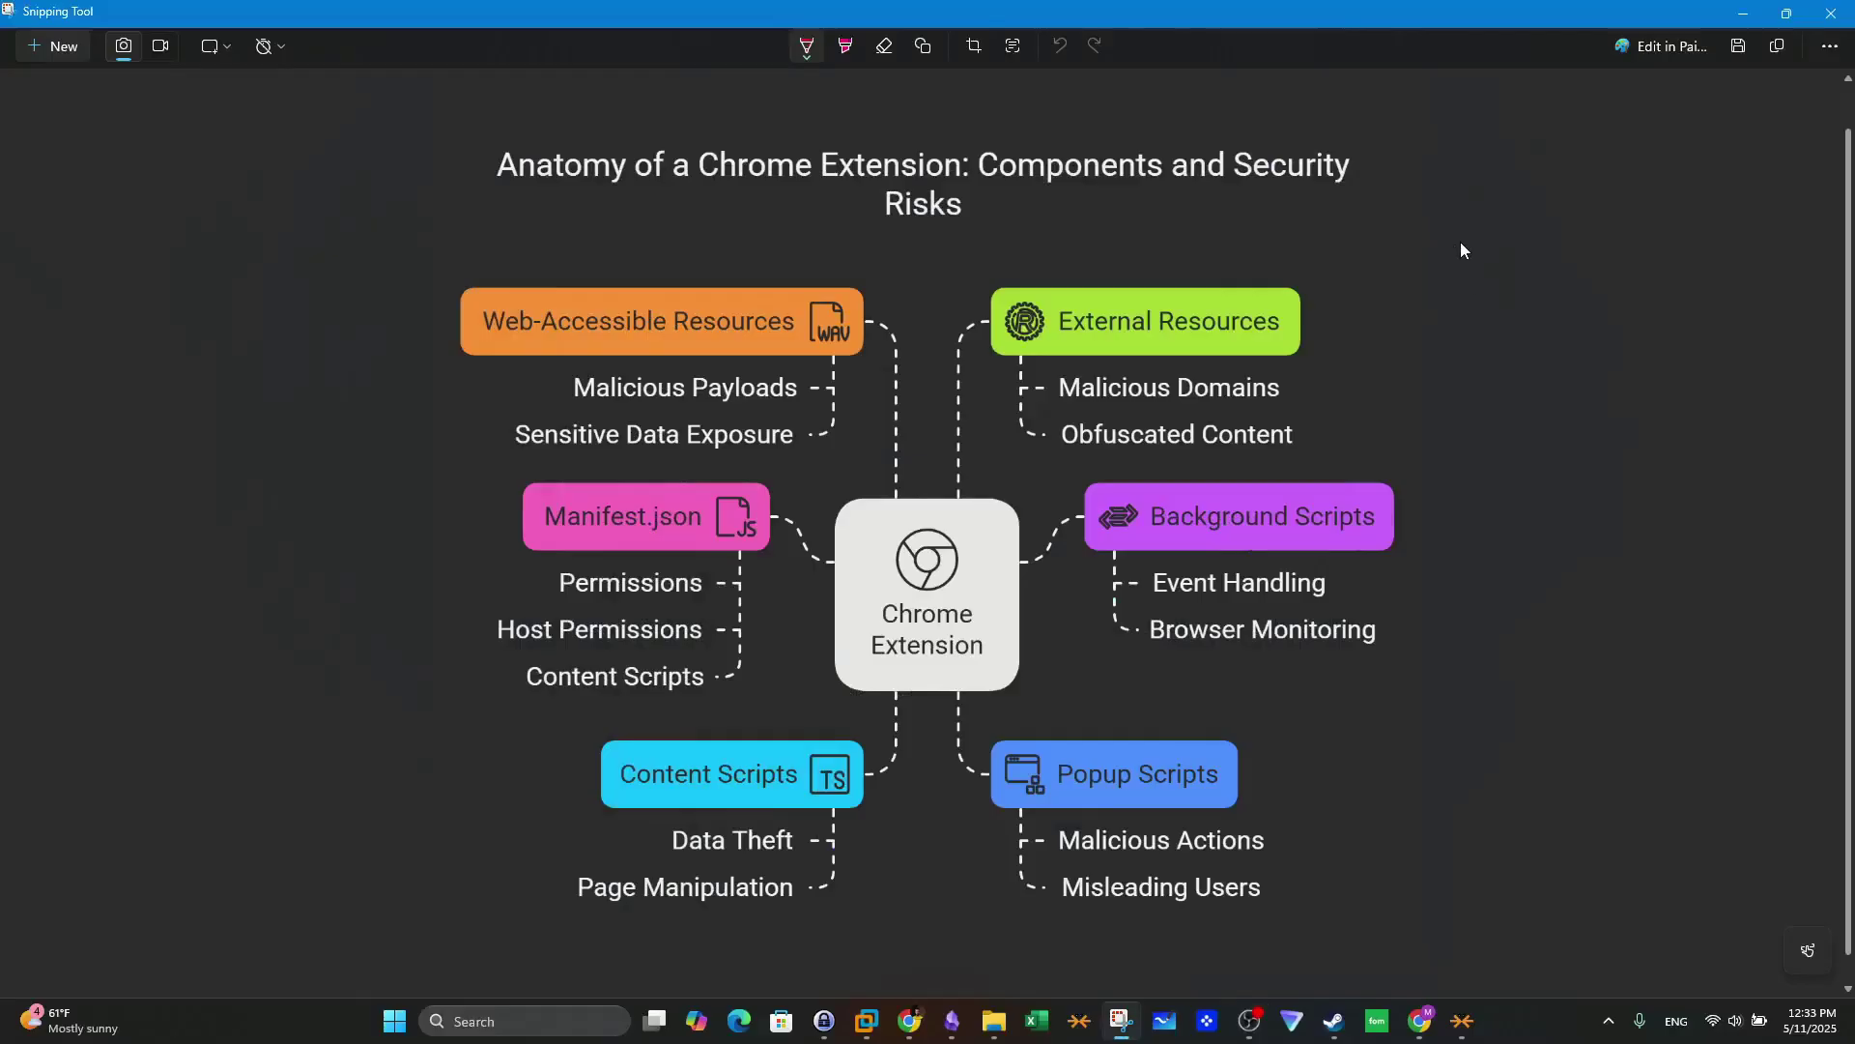
Step: Circle "Chrome Extension" in the title, then point an arrow at Manifest.json, number it 1 and mark its three sub-items in red pen
mouse_move(945, 184)
left_mouse_down()
mouse_move(703, 178)
mouse_move(779, 135)
mouse_move(969, 182)
left_mouse_up()
left_click_drag(435, 515, 534, 517)
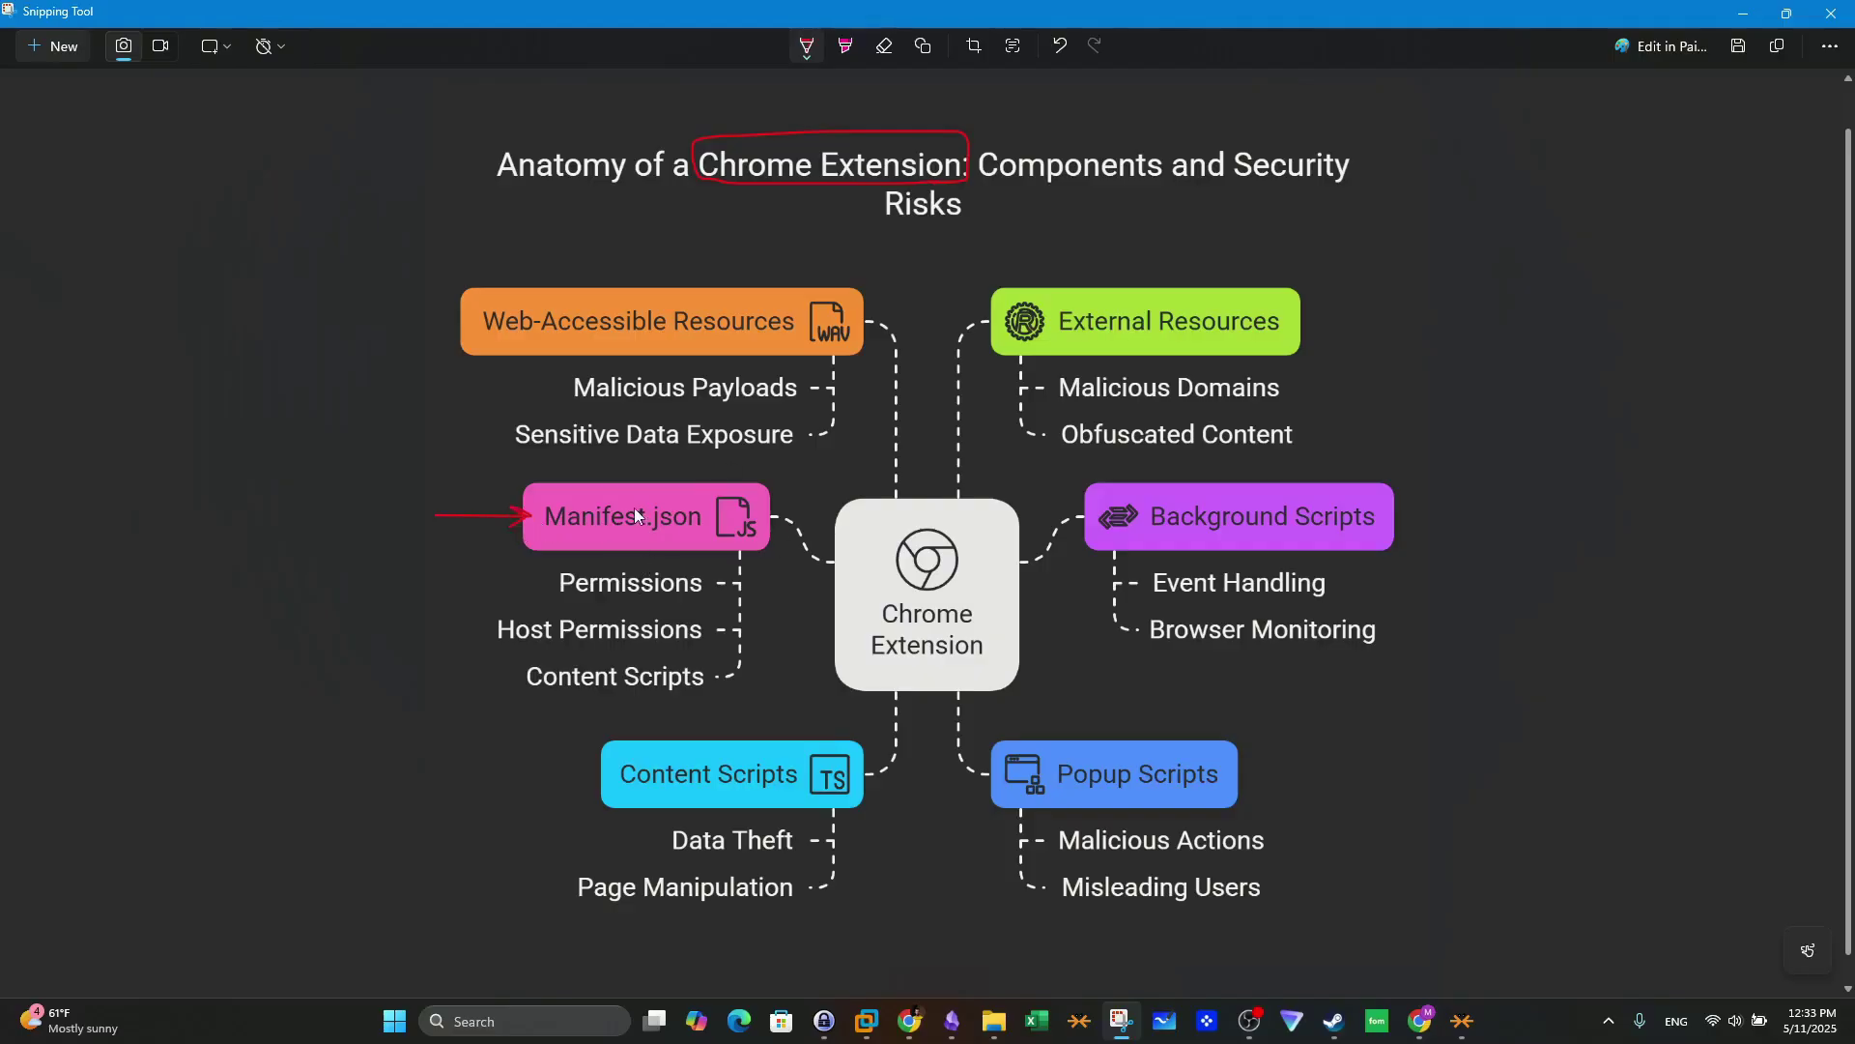
left_click_drag(483, 590, 522, 584)
mouse_move(684, 599)
left_mouse_down()
mouse_move(553, 587)
mouse_move(703, 568)
left_mouse_up()
left_click_drag(565, 653, 680, 652)
mouse_move(352, 525)
left_mouse_down()
mouse_move(315, 502)
mouse_move(354, 497)
left_mouse_up()
Step: Number Background Scripts with a circled 2 and underline Event Handling and Browser Monitoring in red
mouse_move(1470, 489)
left_mouse_down()
mouse_move(1469, 519)
mouse_move(1489, 468)
left_mouse_up()
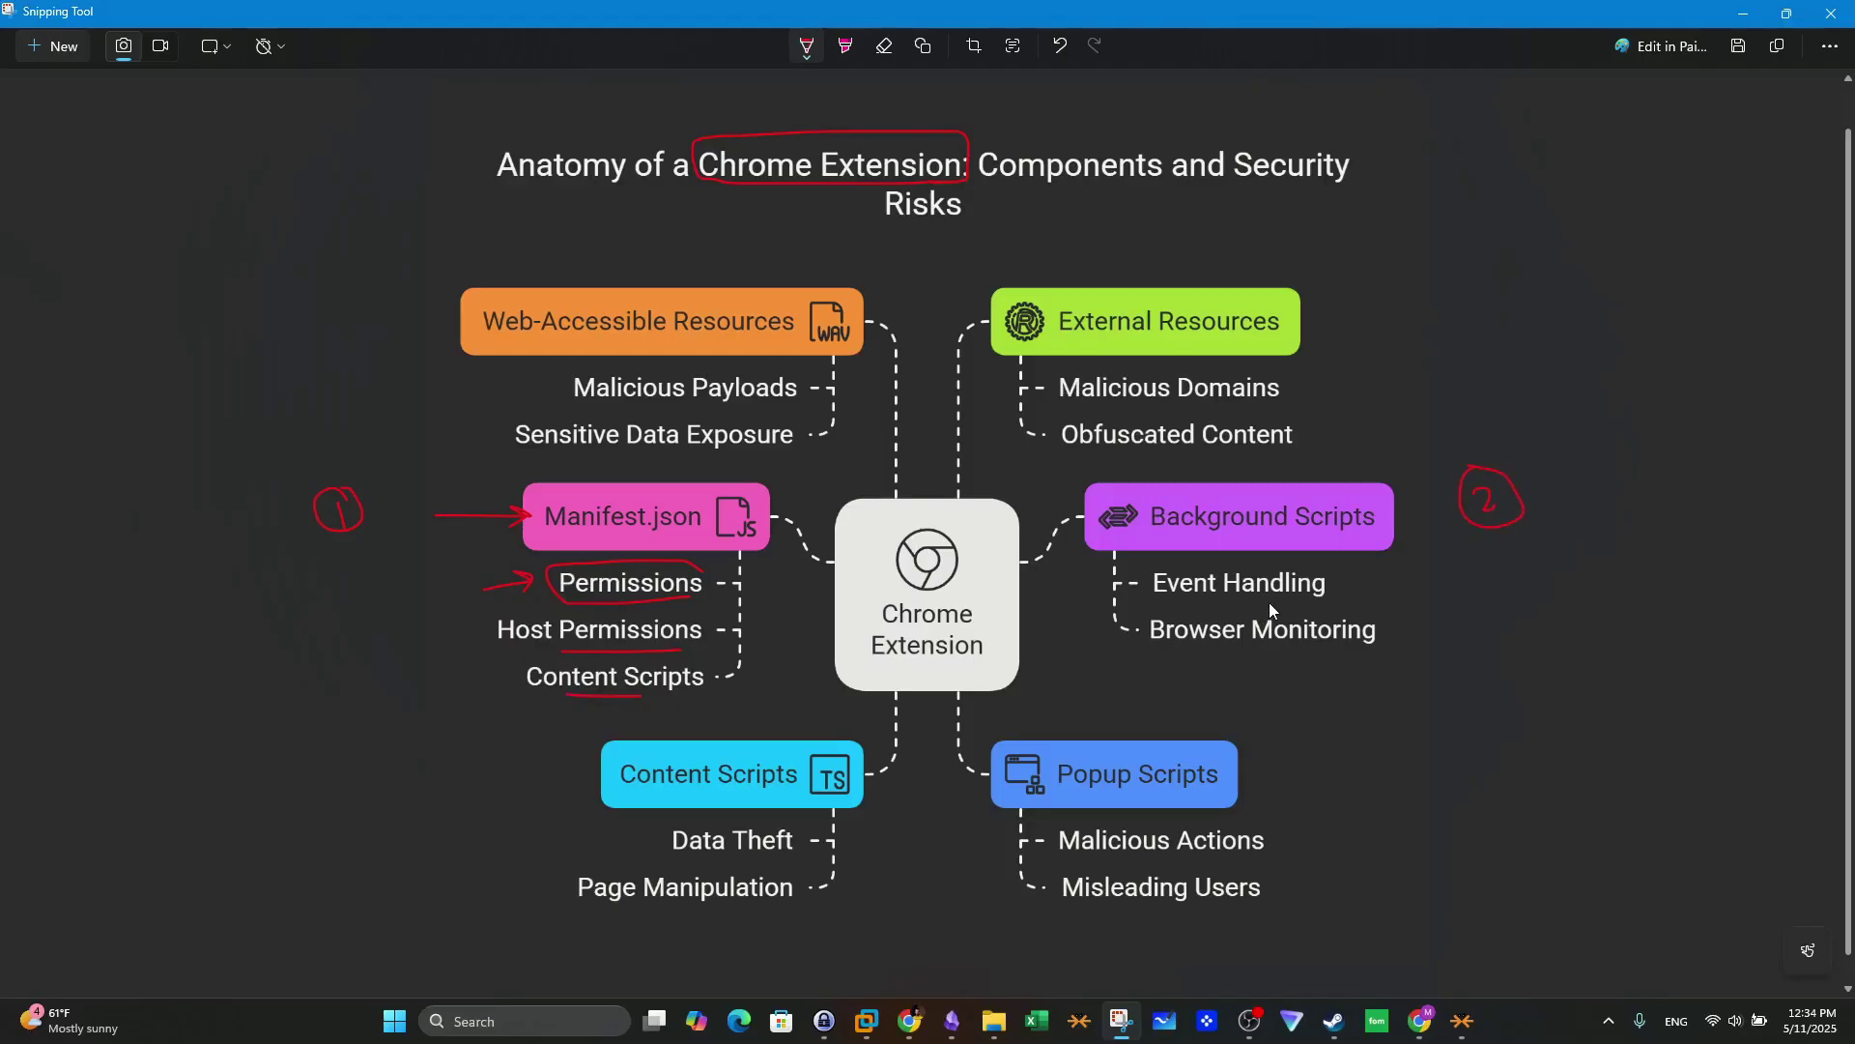
left_click_drag(1296, 597, 1224, 599)
left_click_drag(1296, 656, 1216, 657)
left_click_drag(1209, 600, 1295, 599)
Step: Number Content Scripts with a circled 3 and an arrow, write "DOM" beside it and underline its sub-items
left_click_drag(382, 781, 425, 817)
mouse_move(326, 897)
left_mouse_down()
mouse_move(334, 872)
mouse_move(416, 894)
left_mouse_up()
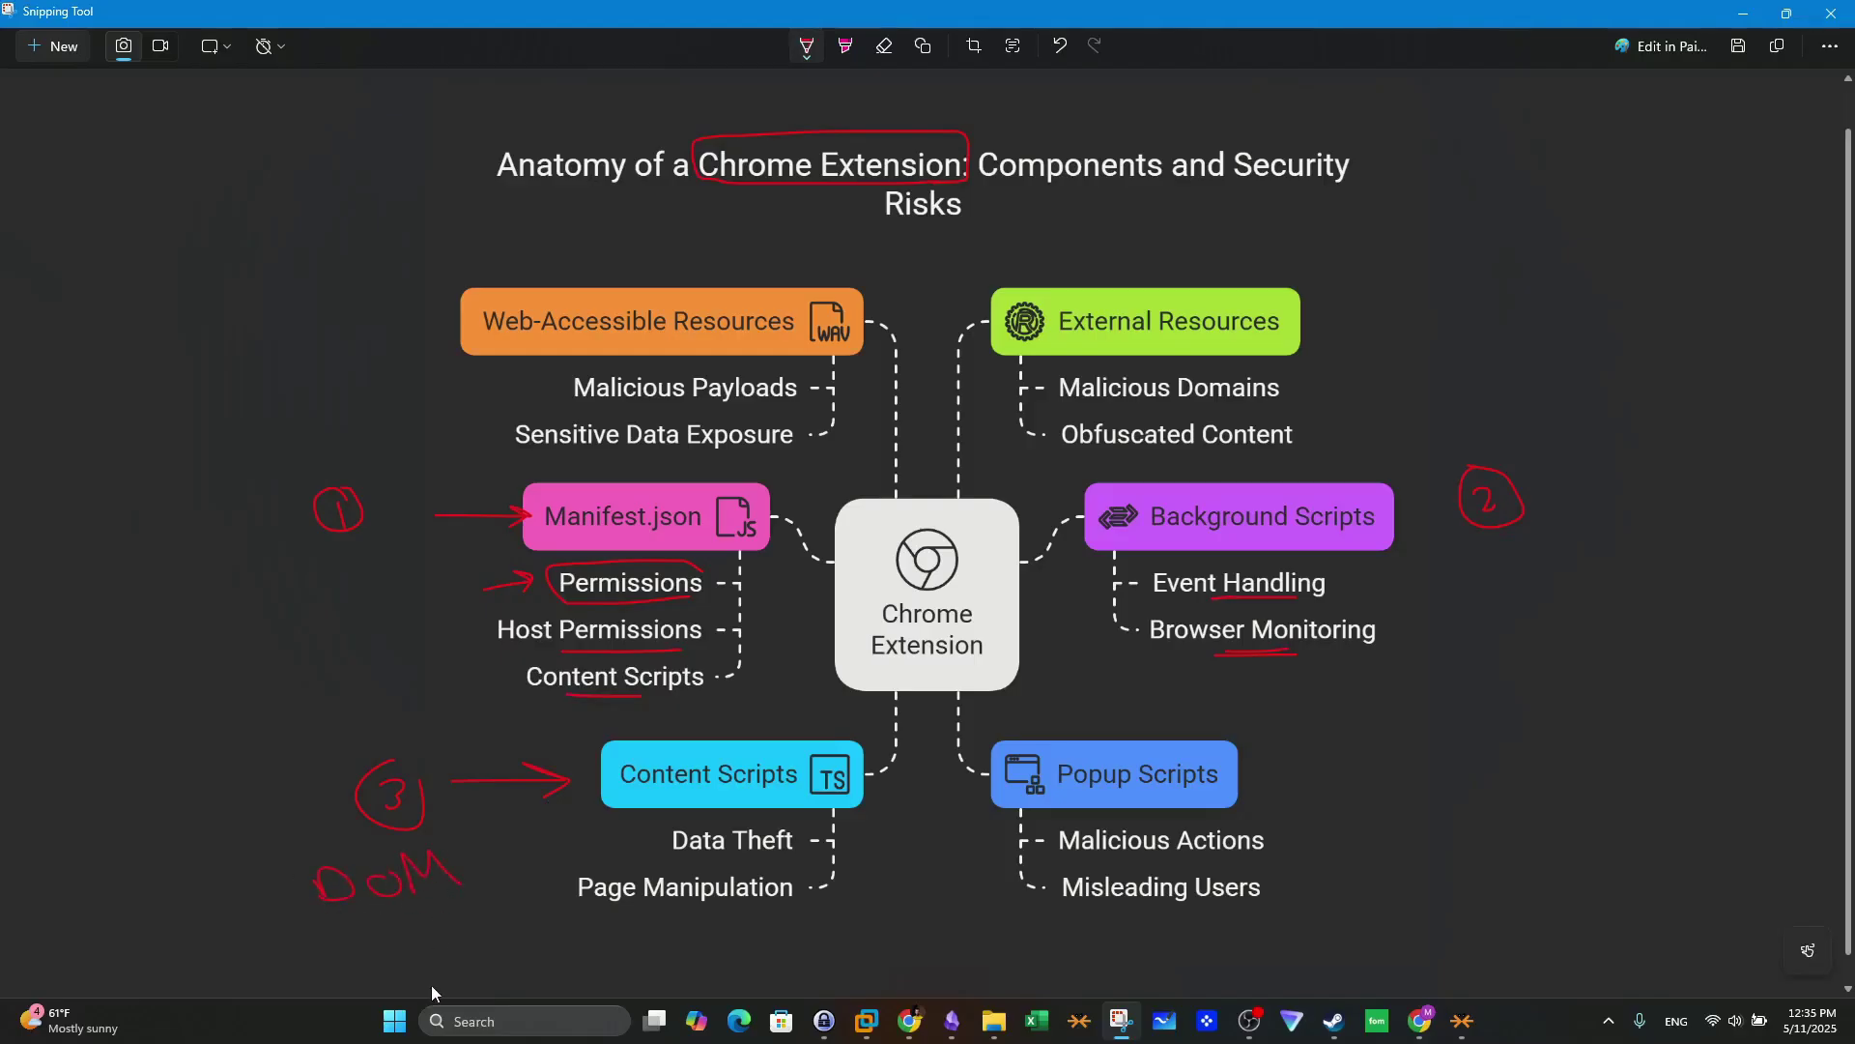
left_click_drag(641, 911, 735, 906)
Step: Mark Popup Scripts as 4 and Web-Accessible Resources as 5 with arrows, underlining their risk items in red
mouse_move(1276, 768)
left_mouse_down()
mouse_move(1440, 763)
mouse_move(1436, 731)
left_mouse_up()
mouse_move(354, 317)
left_mouse_down()
mouse_move(344, 342)
mouse_move(438, 373)
left_mouse_up()
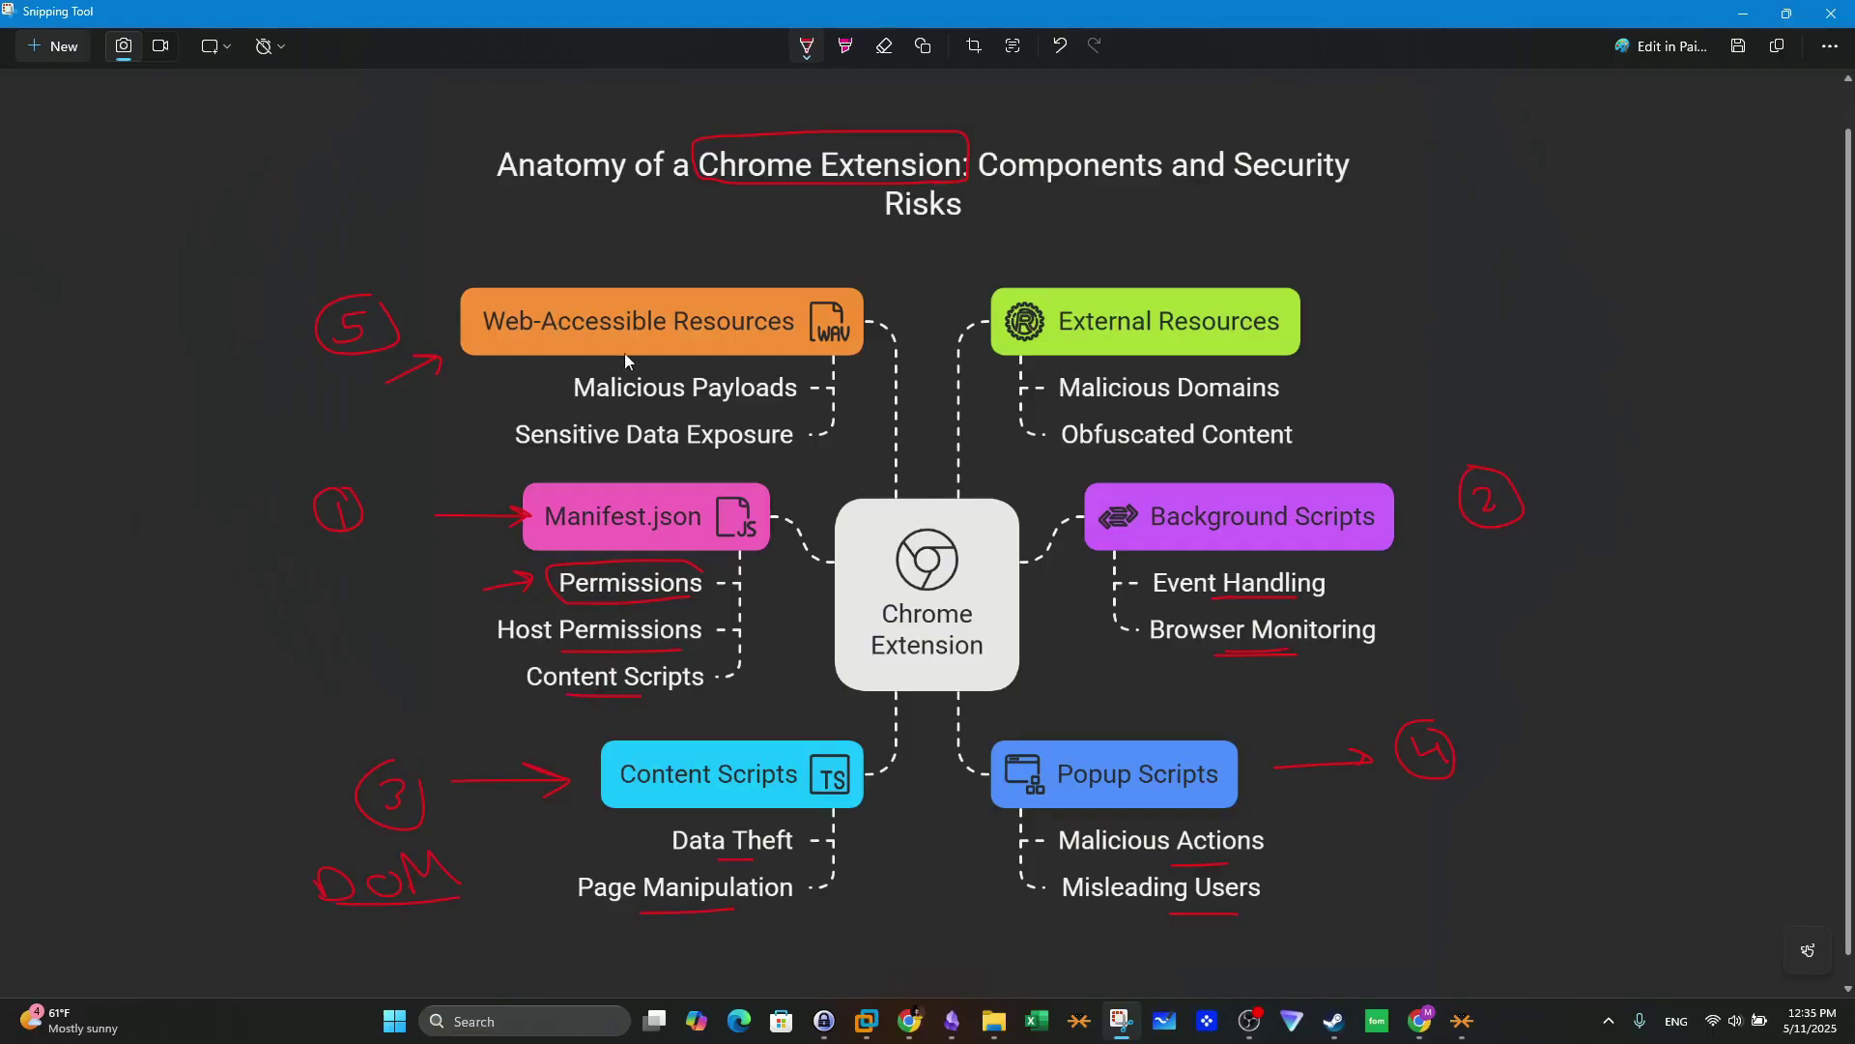
left_click_drag(686, 407, 728, 406)
Step: Annotate External Resources with a circled number and an arrow, and mark its sub-items in red
left_click_drag(1496, 292, 1476, 321)
left_click_drag(1477, 253, 1546, 330)
left_click_drag(1421, 326, 1356, 329)
left_click_drag(1372, 319, 1370, 339)
mouse_move(1267, 410)
left_mouse_down()
mouse_move(1181, 413)
mouse_move(1102, 453)
left_mouse_up()
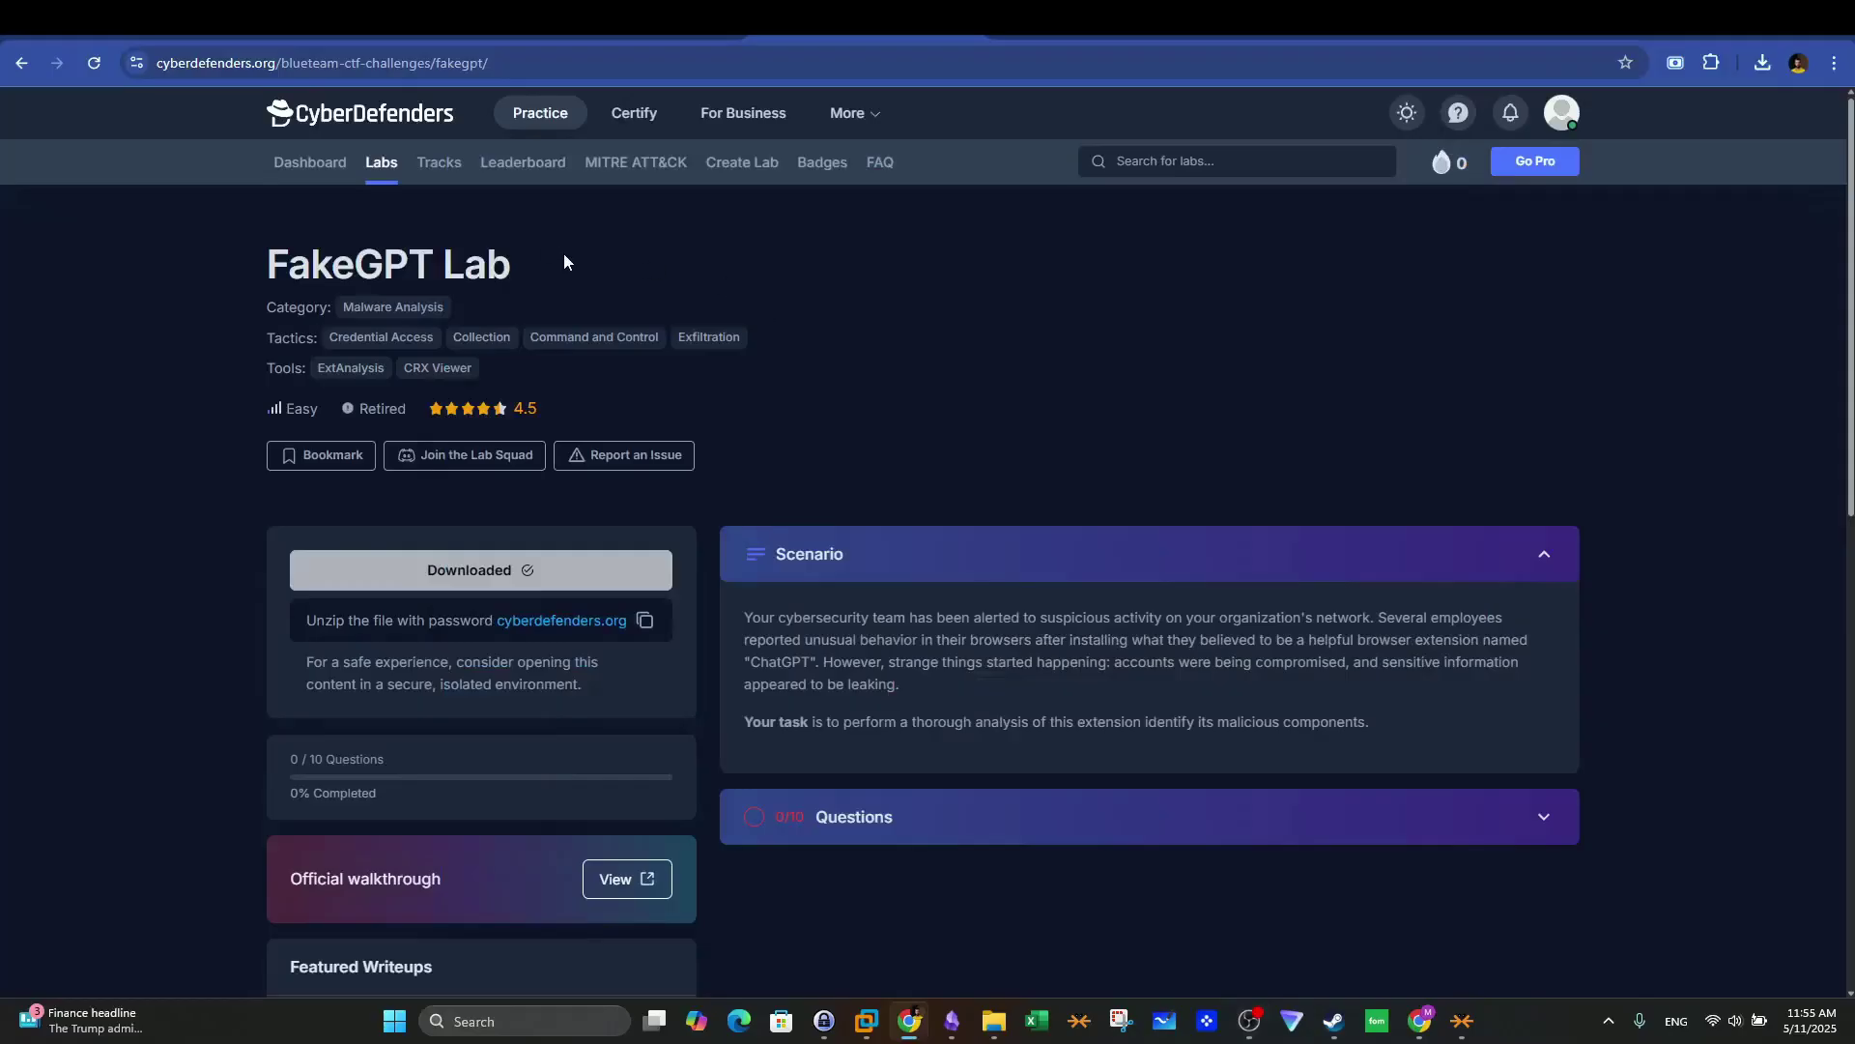
Step: Switch to the CyberDefenders FakeGPT Lab page and read the scenario, highlighting the extension and leaked-information passages
left_click_drag(564, 253, 248, 257)
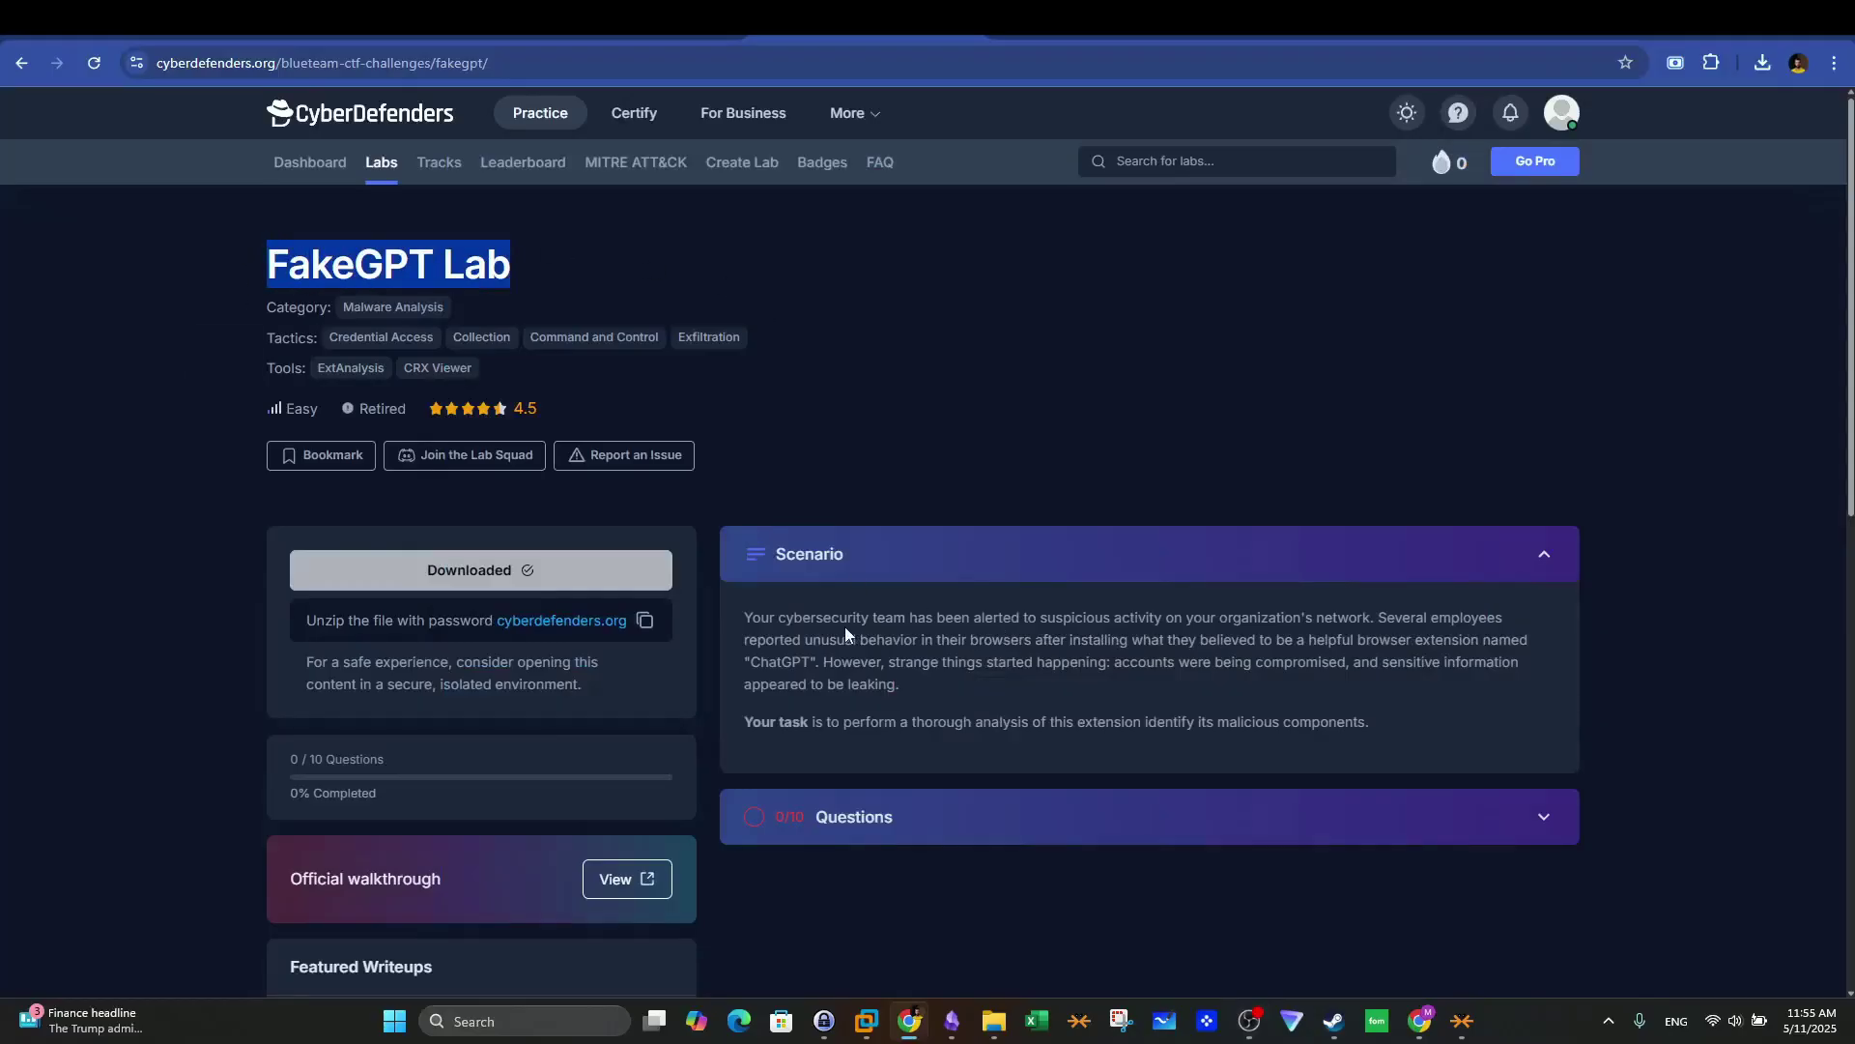
left_click_drag(1235, 621, 1280, 708)
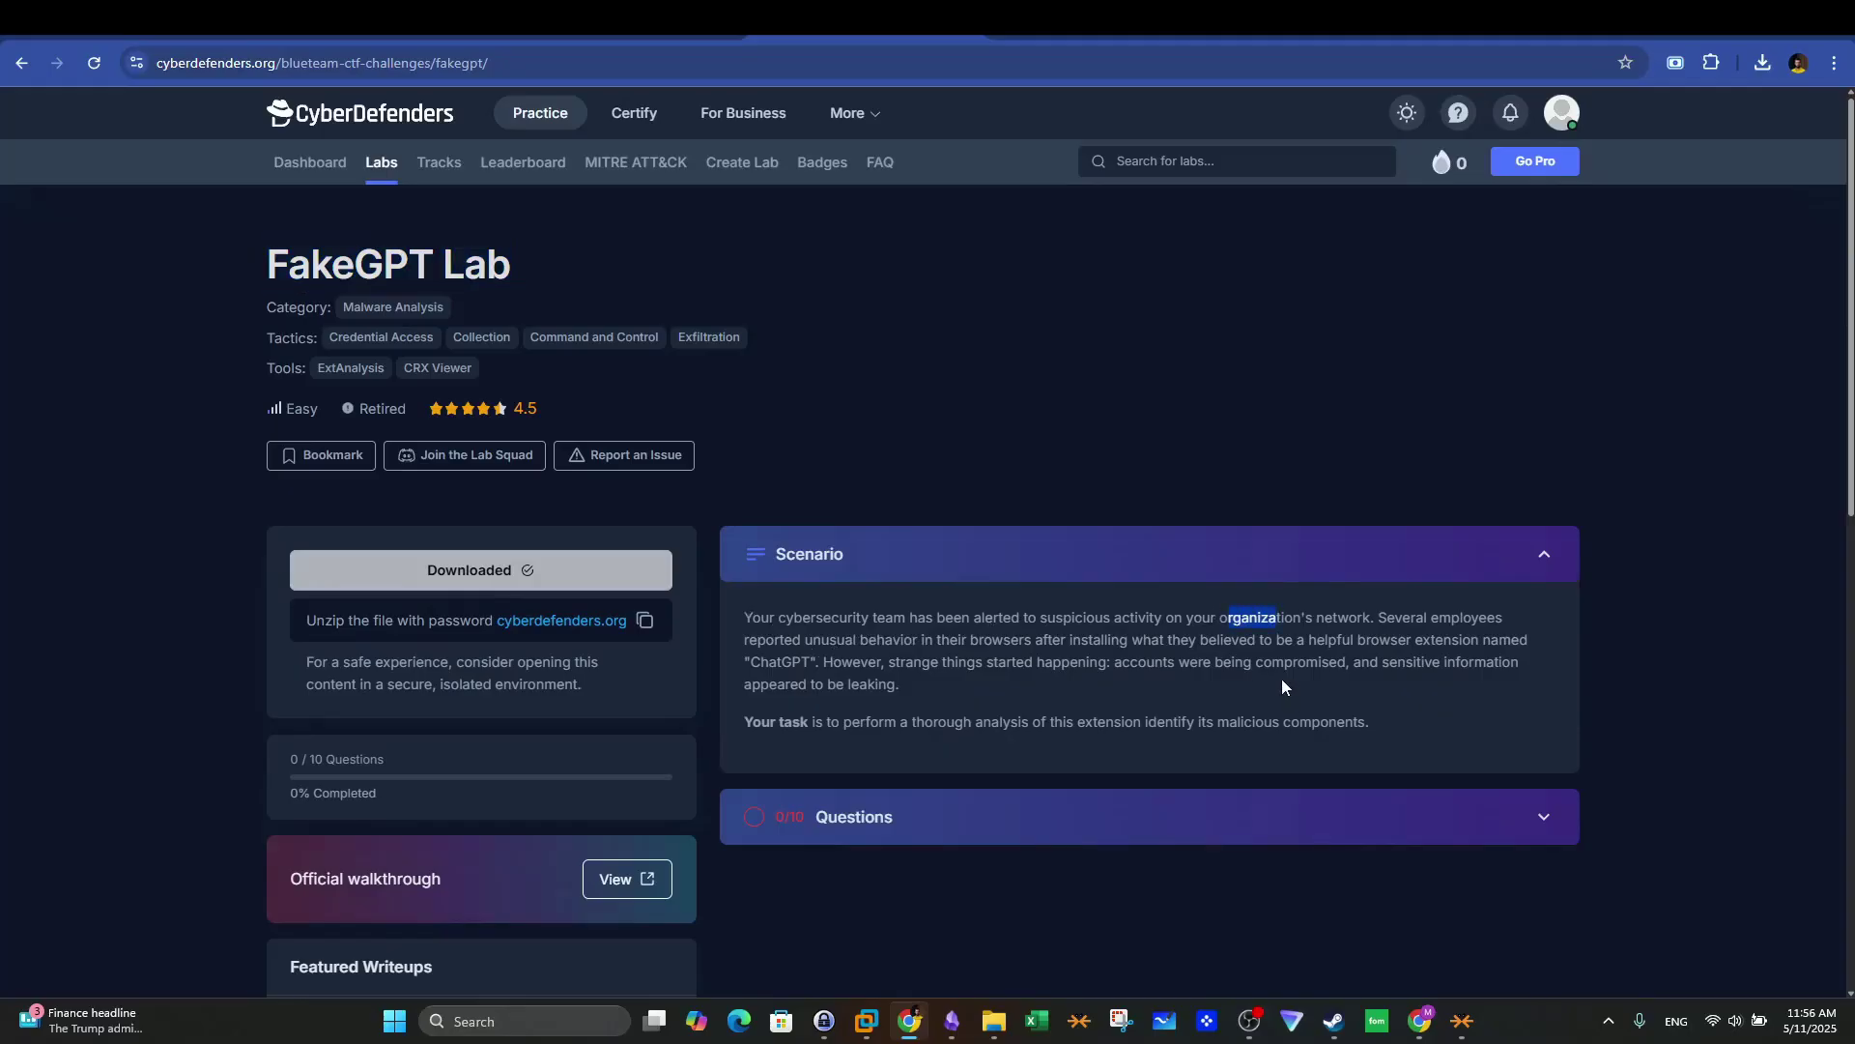
left_click_drag(1379, 639, 1424, 640)
left_click_drag(1129, 663, 1506, 664)
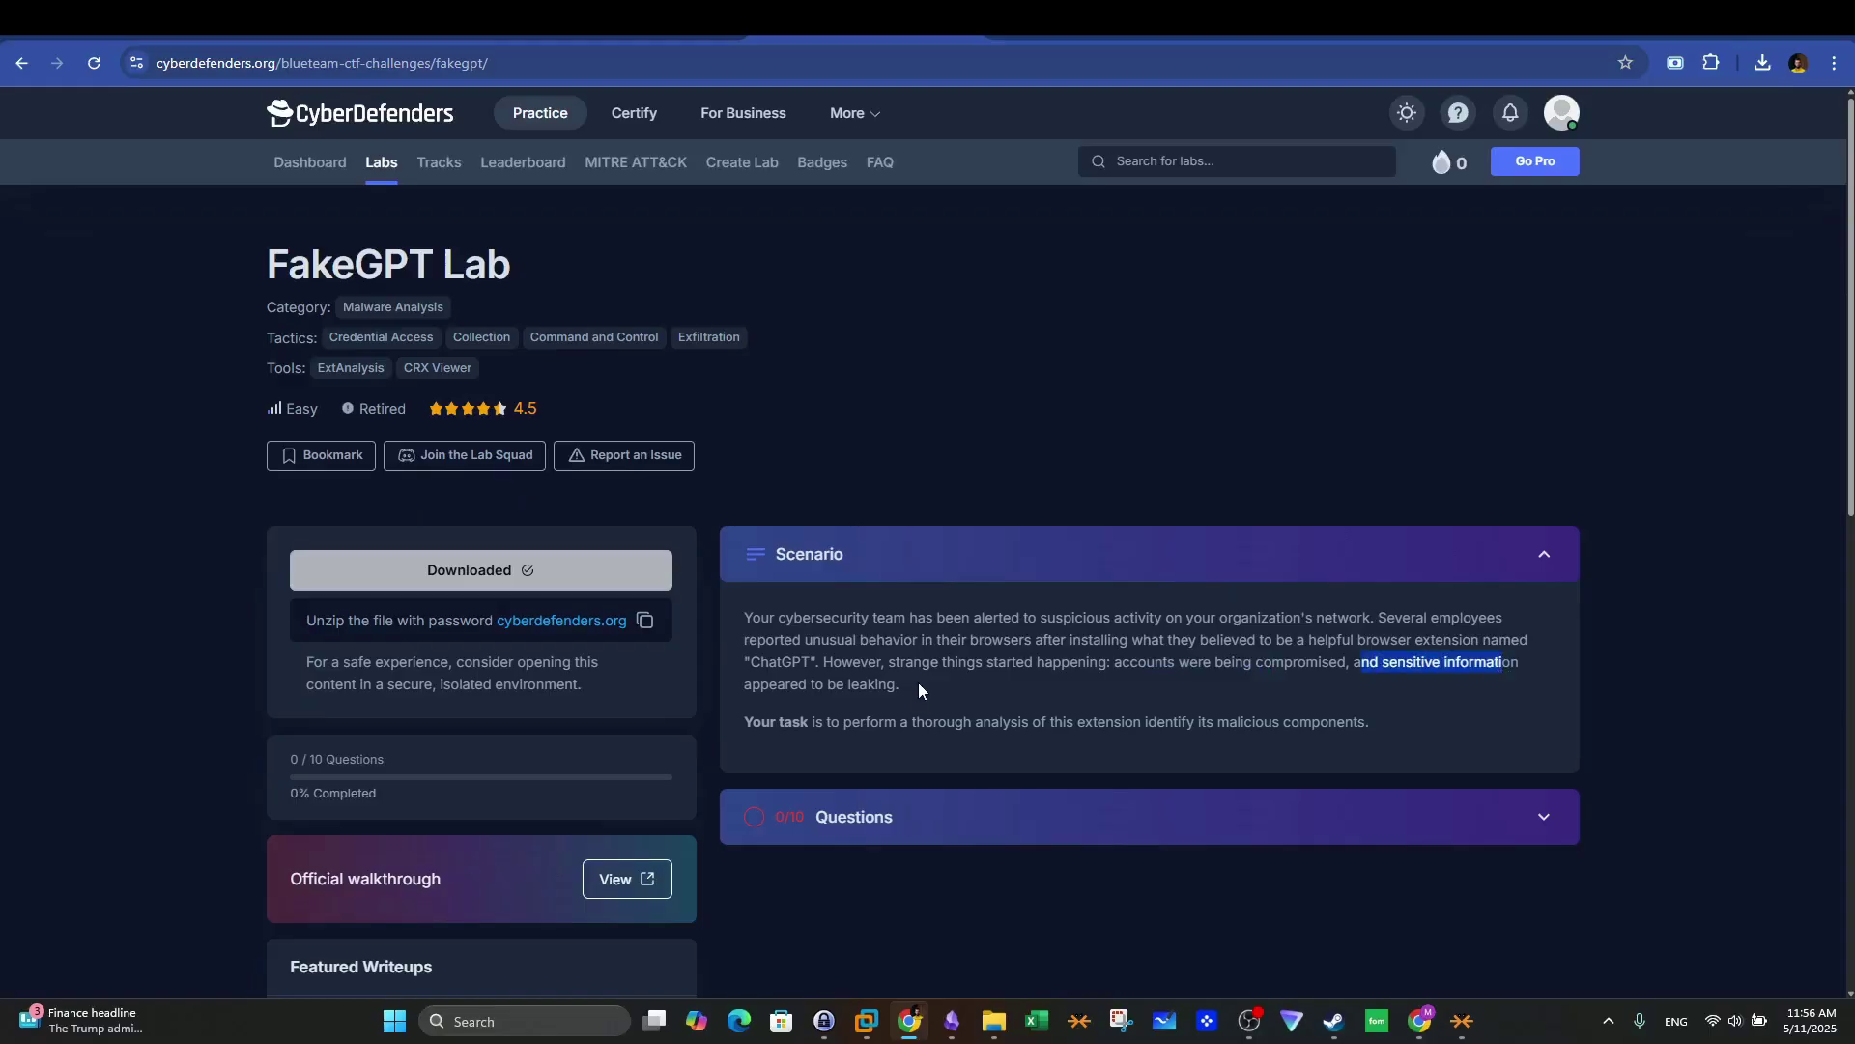
scroll(947, 599, "down", 2)
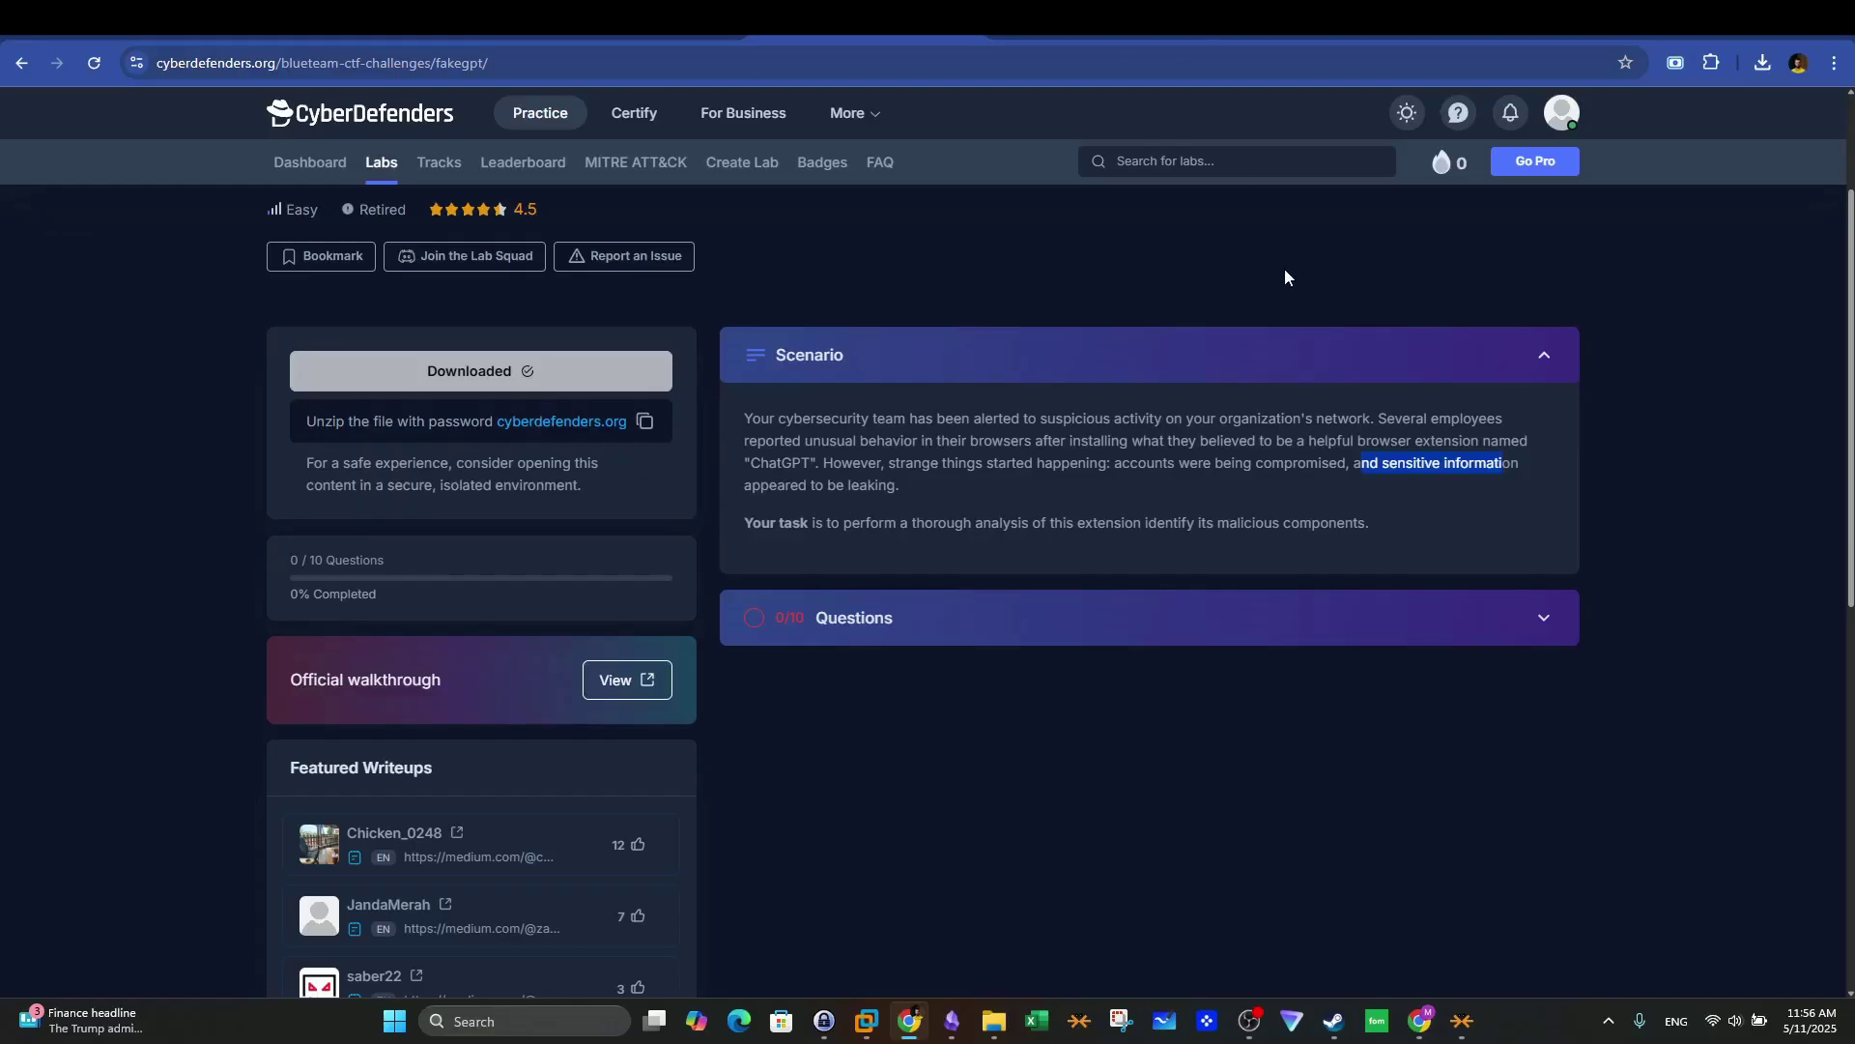
Step: Switch to CRX Viewer, upload Archive.zip and view the extension's source code
key("ctrl+Tab")
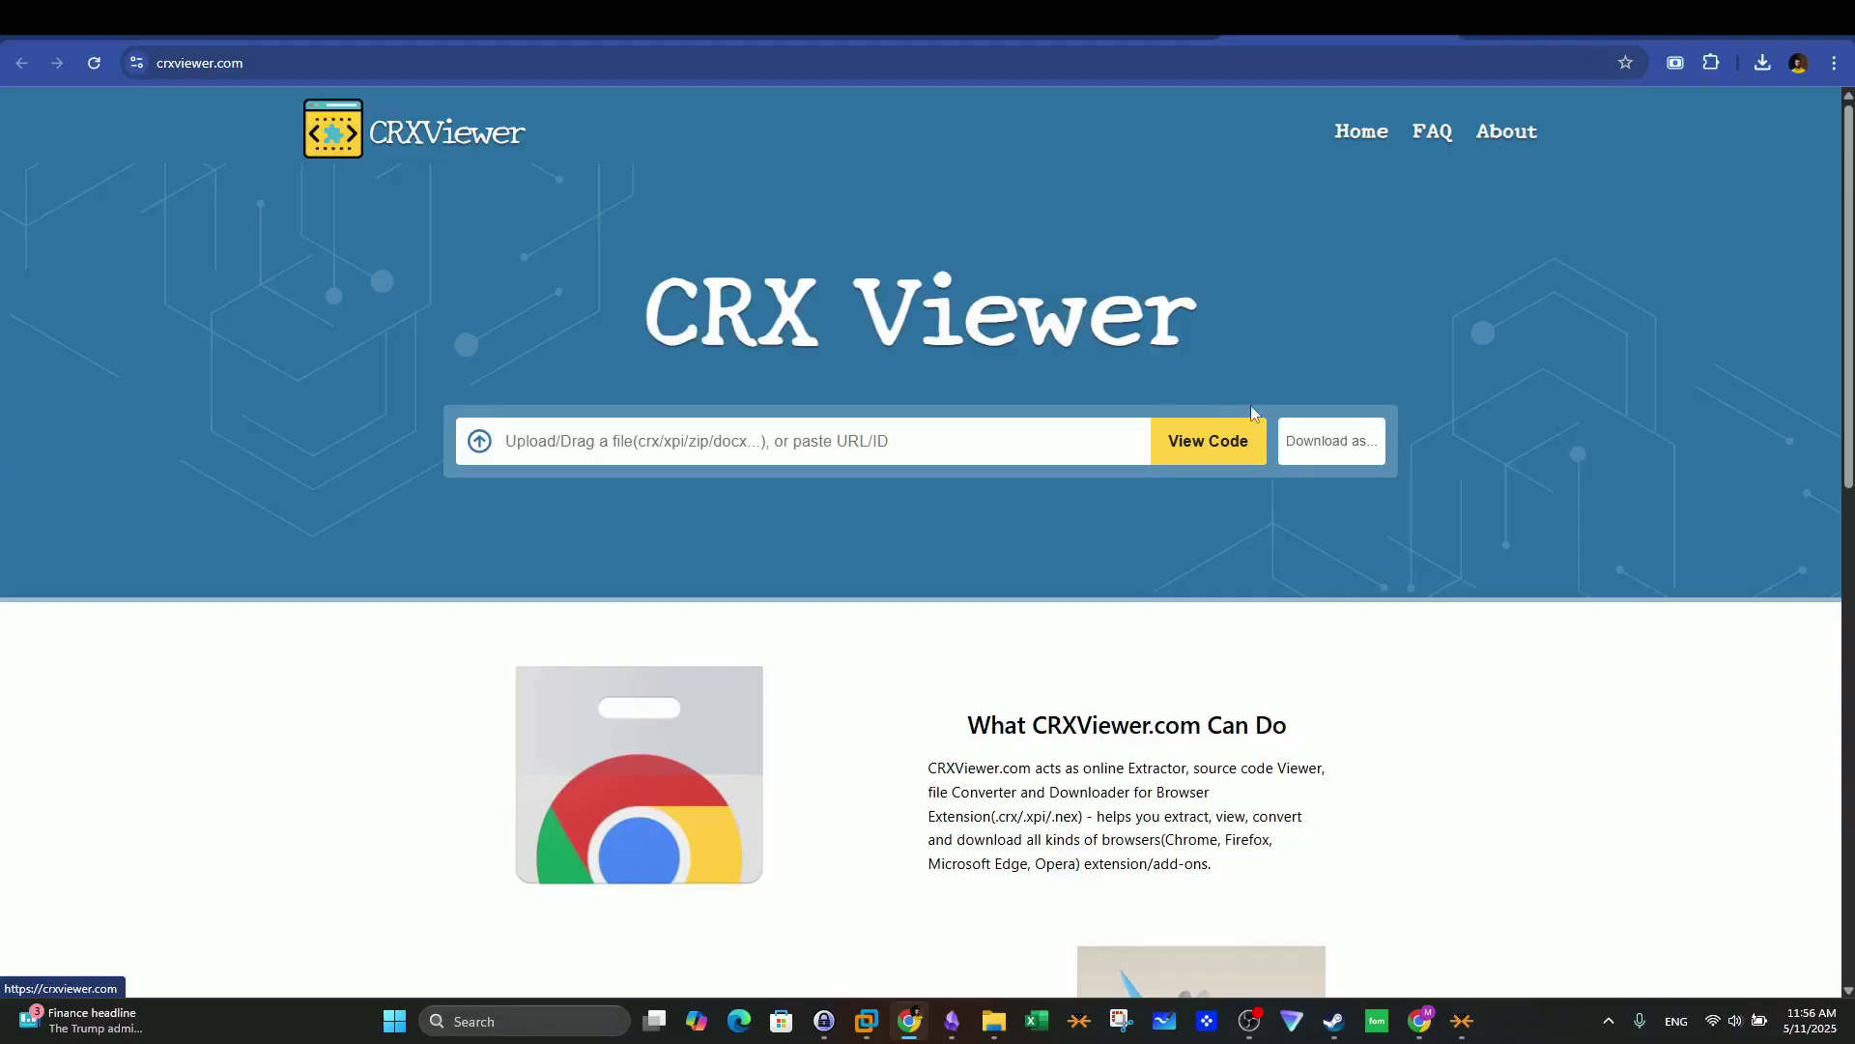
left_click(626, 463)
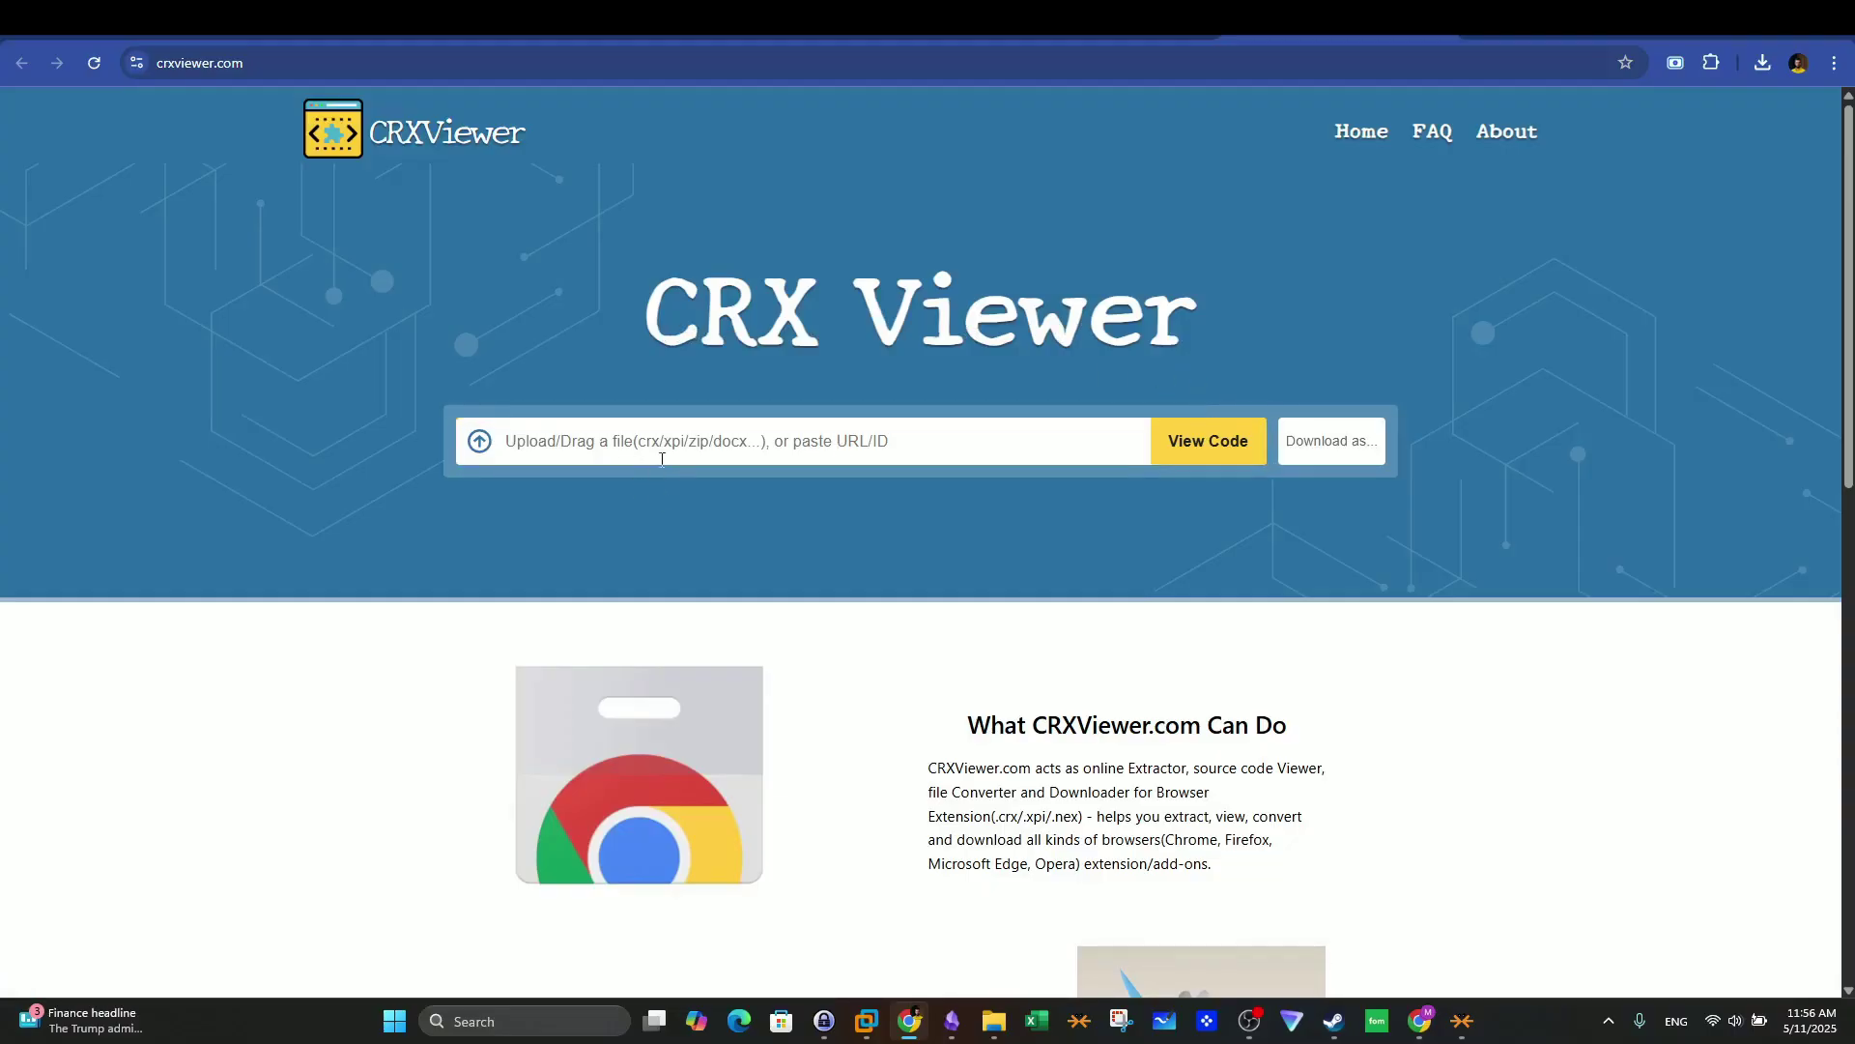
left_click(480, 440)
left_click(659, 307)
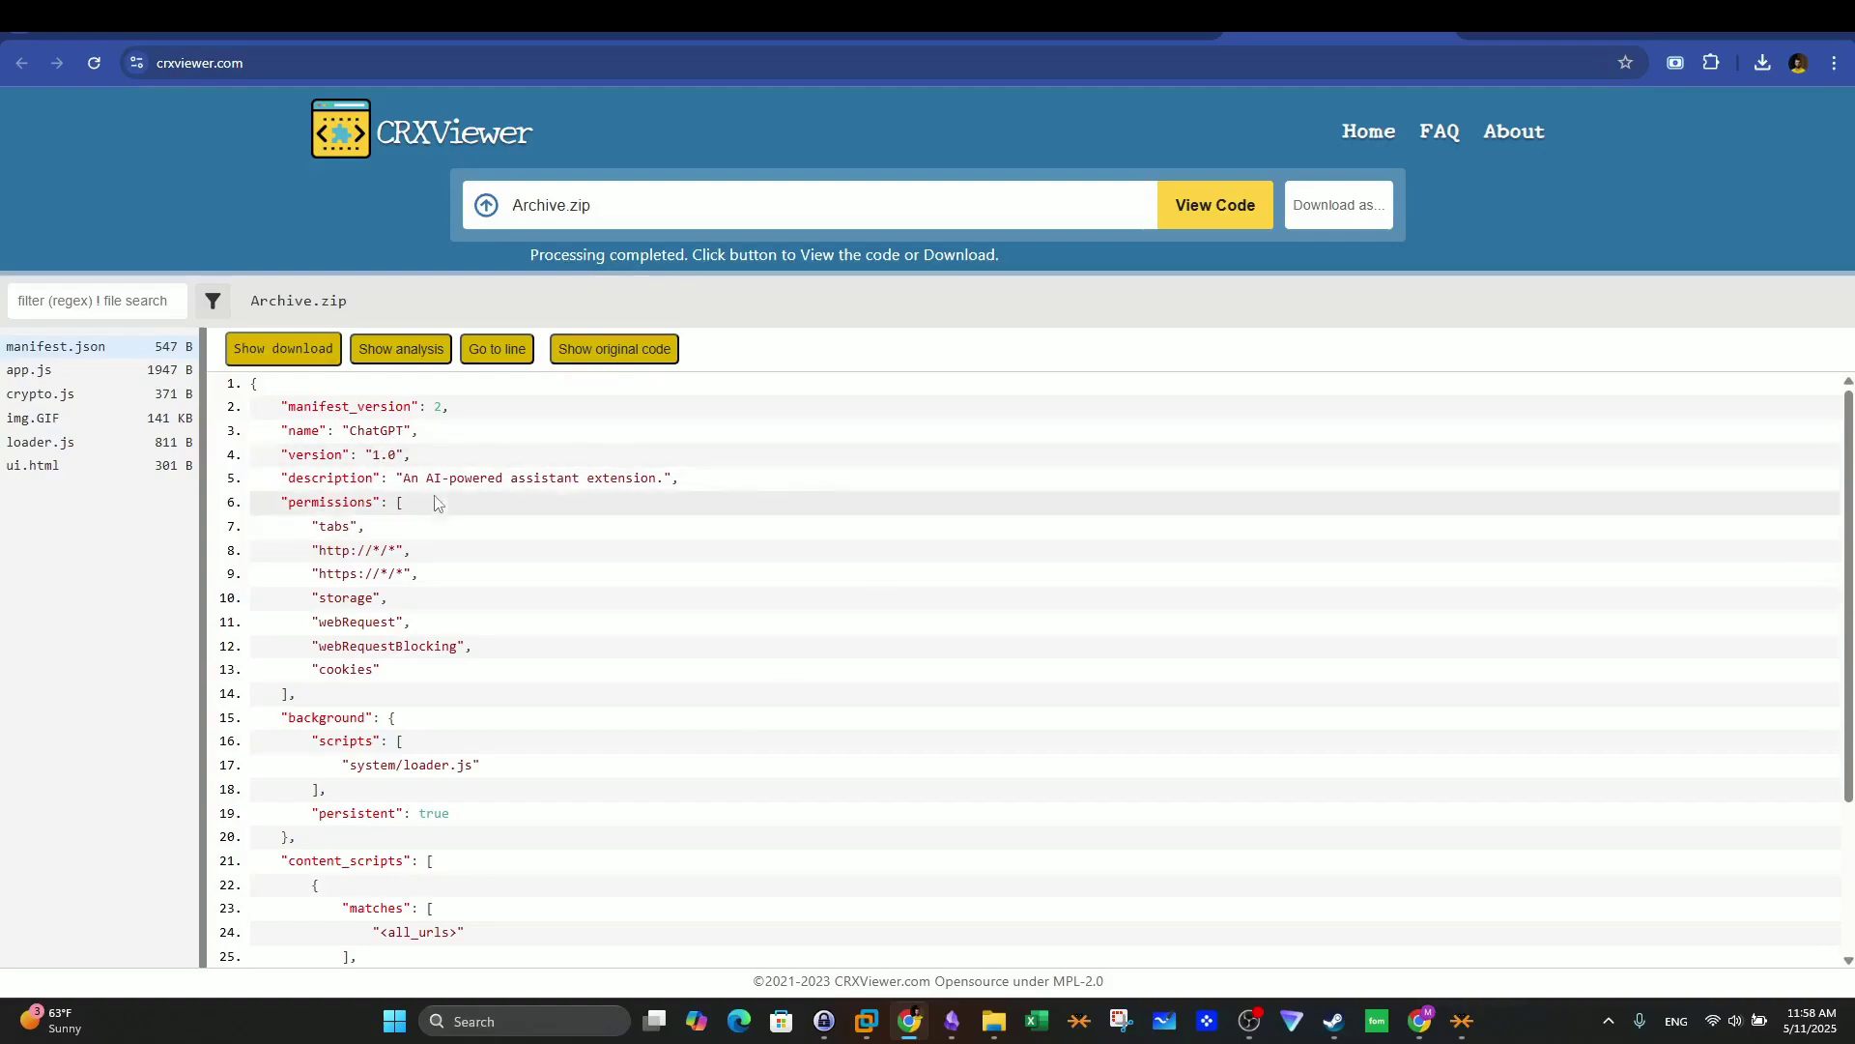
Step: Look through the code of the extension's app.js, crypto.js, loader.js and ui.html files
left_click(84, 372)
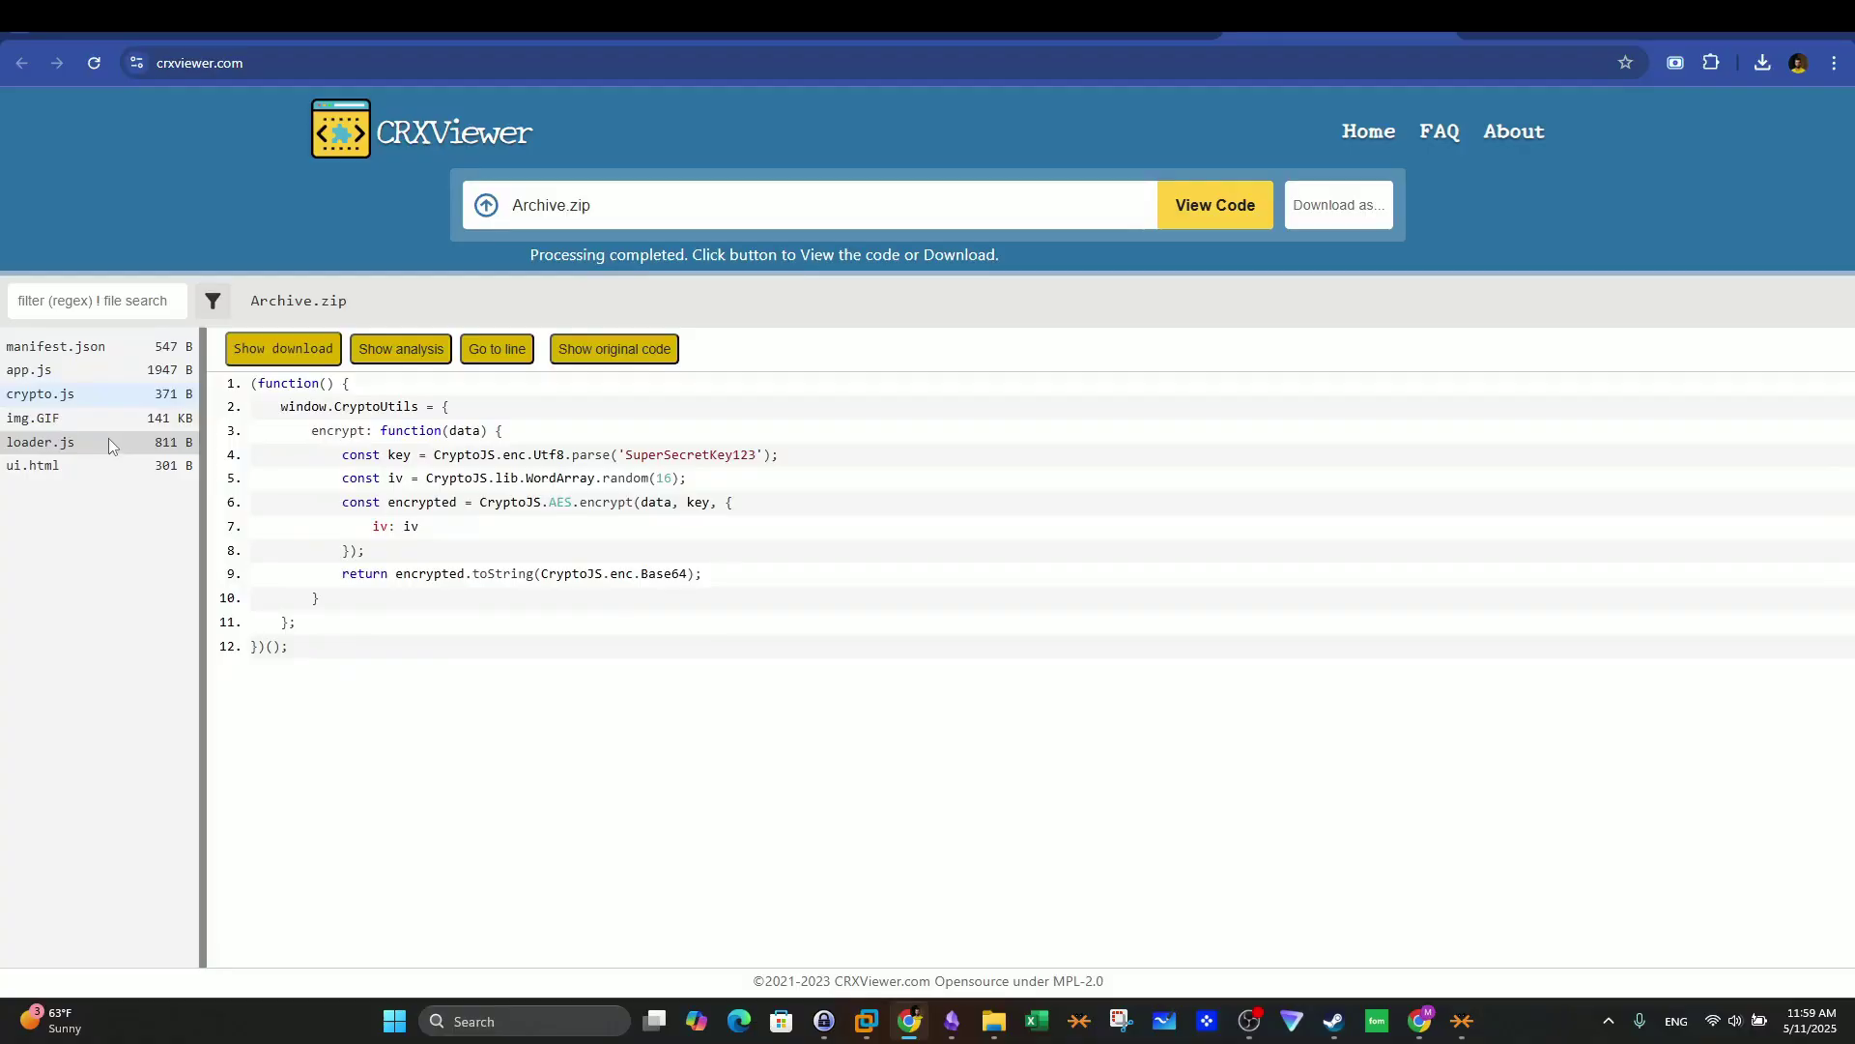
left_click(108, 445)
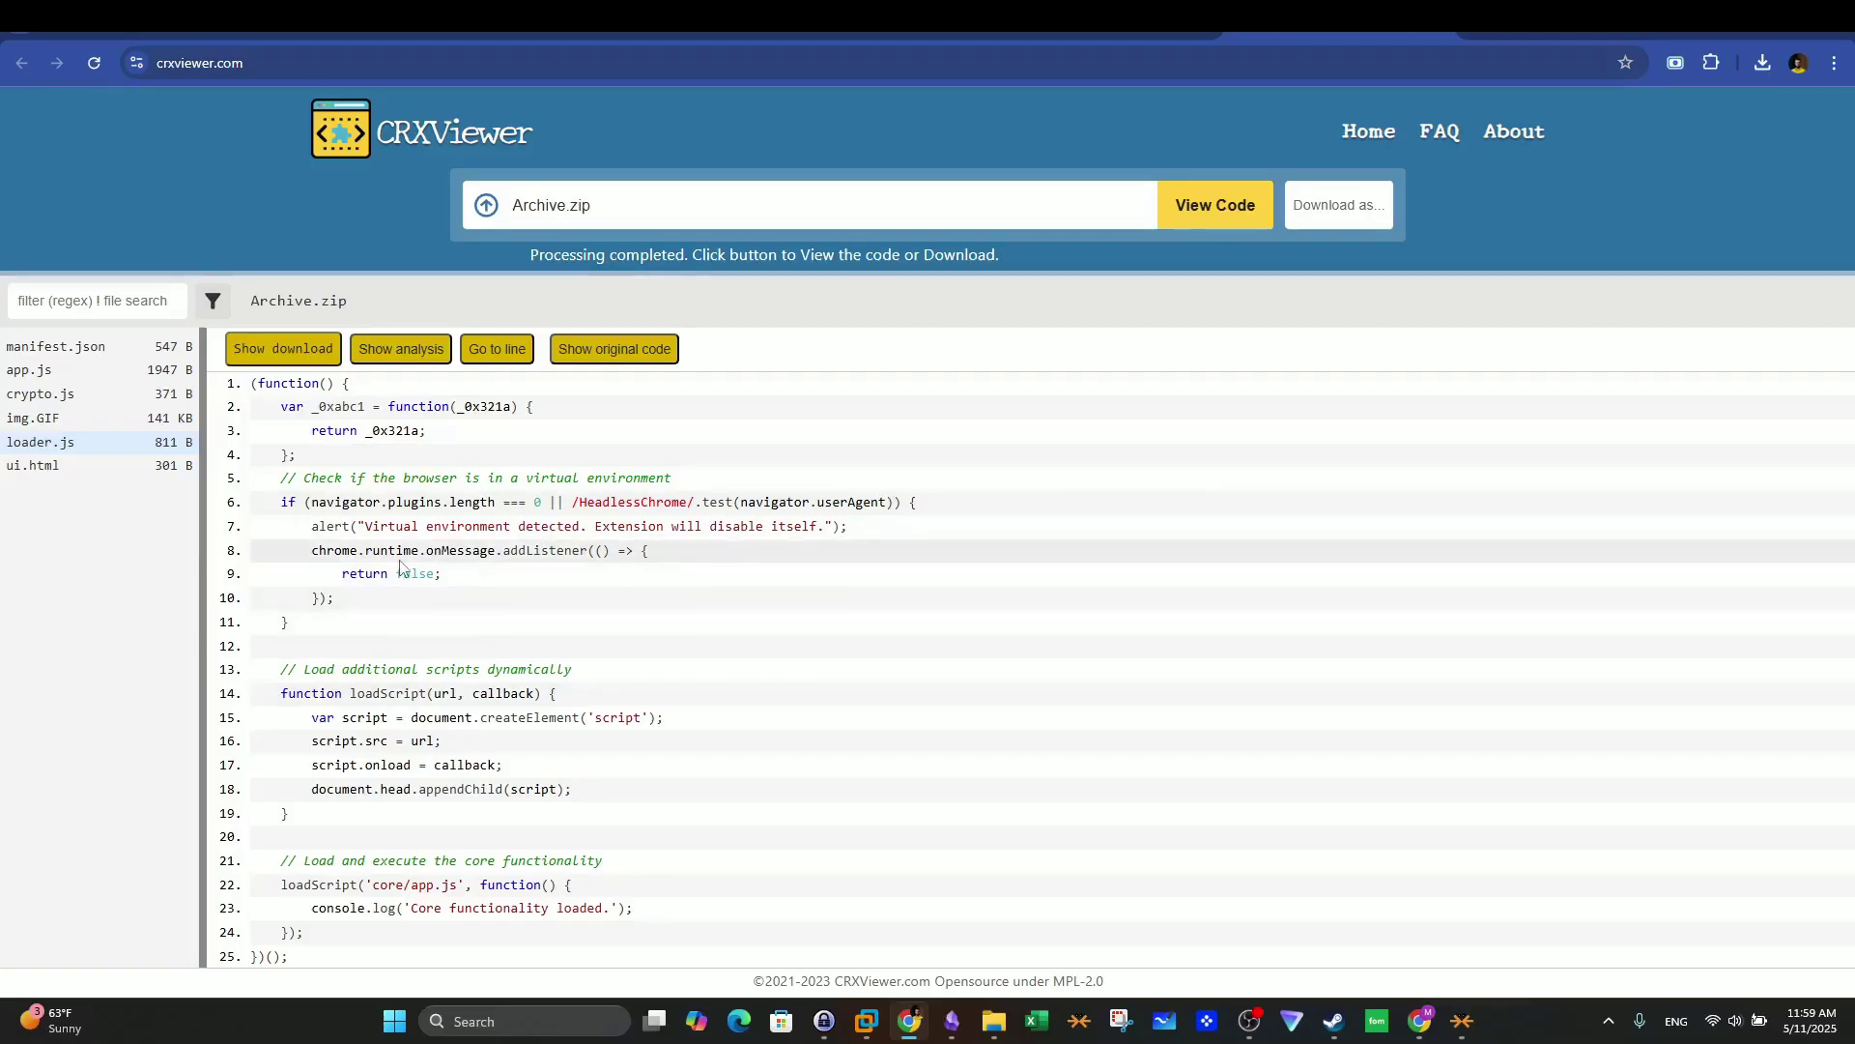
left_click(161, 478)
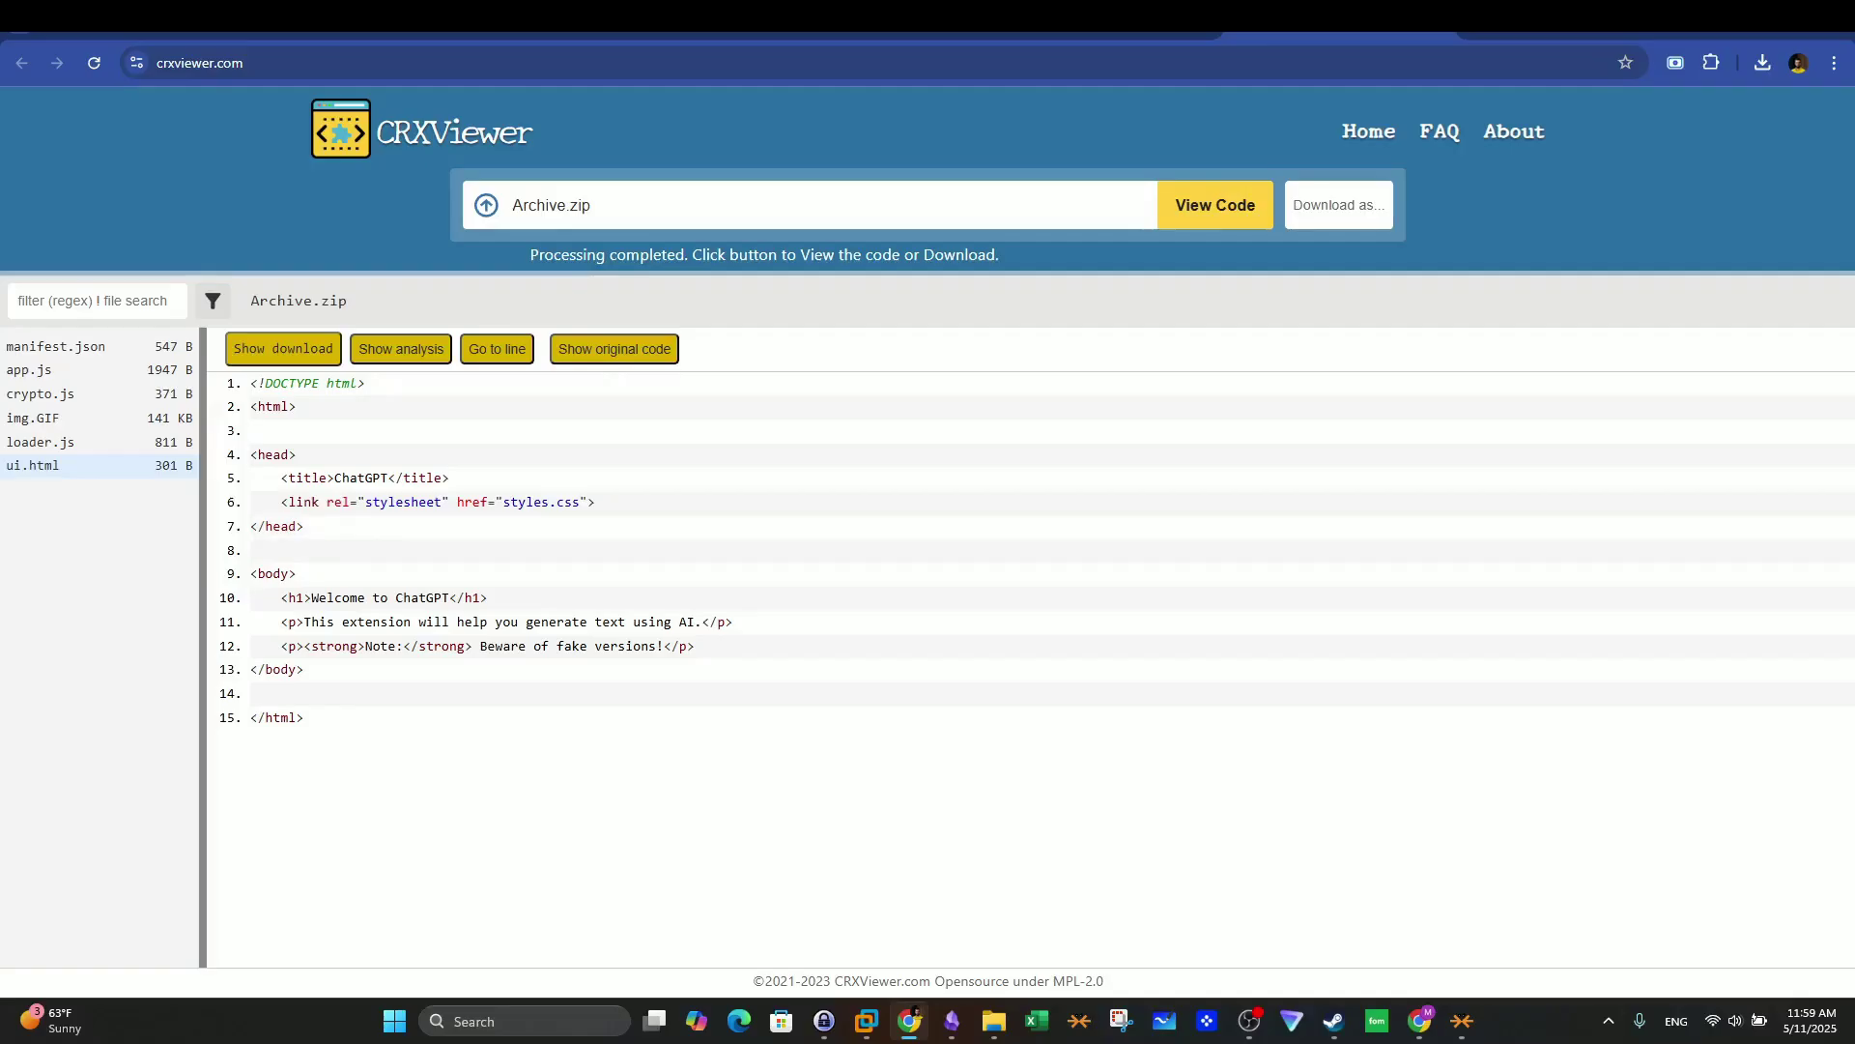
Step: Examine the permissions list in manifest.json, including tabs, cookies, webRequest, webRequestBlocking and storage
left_click(55, 346)
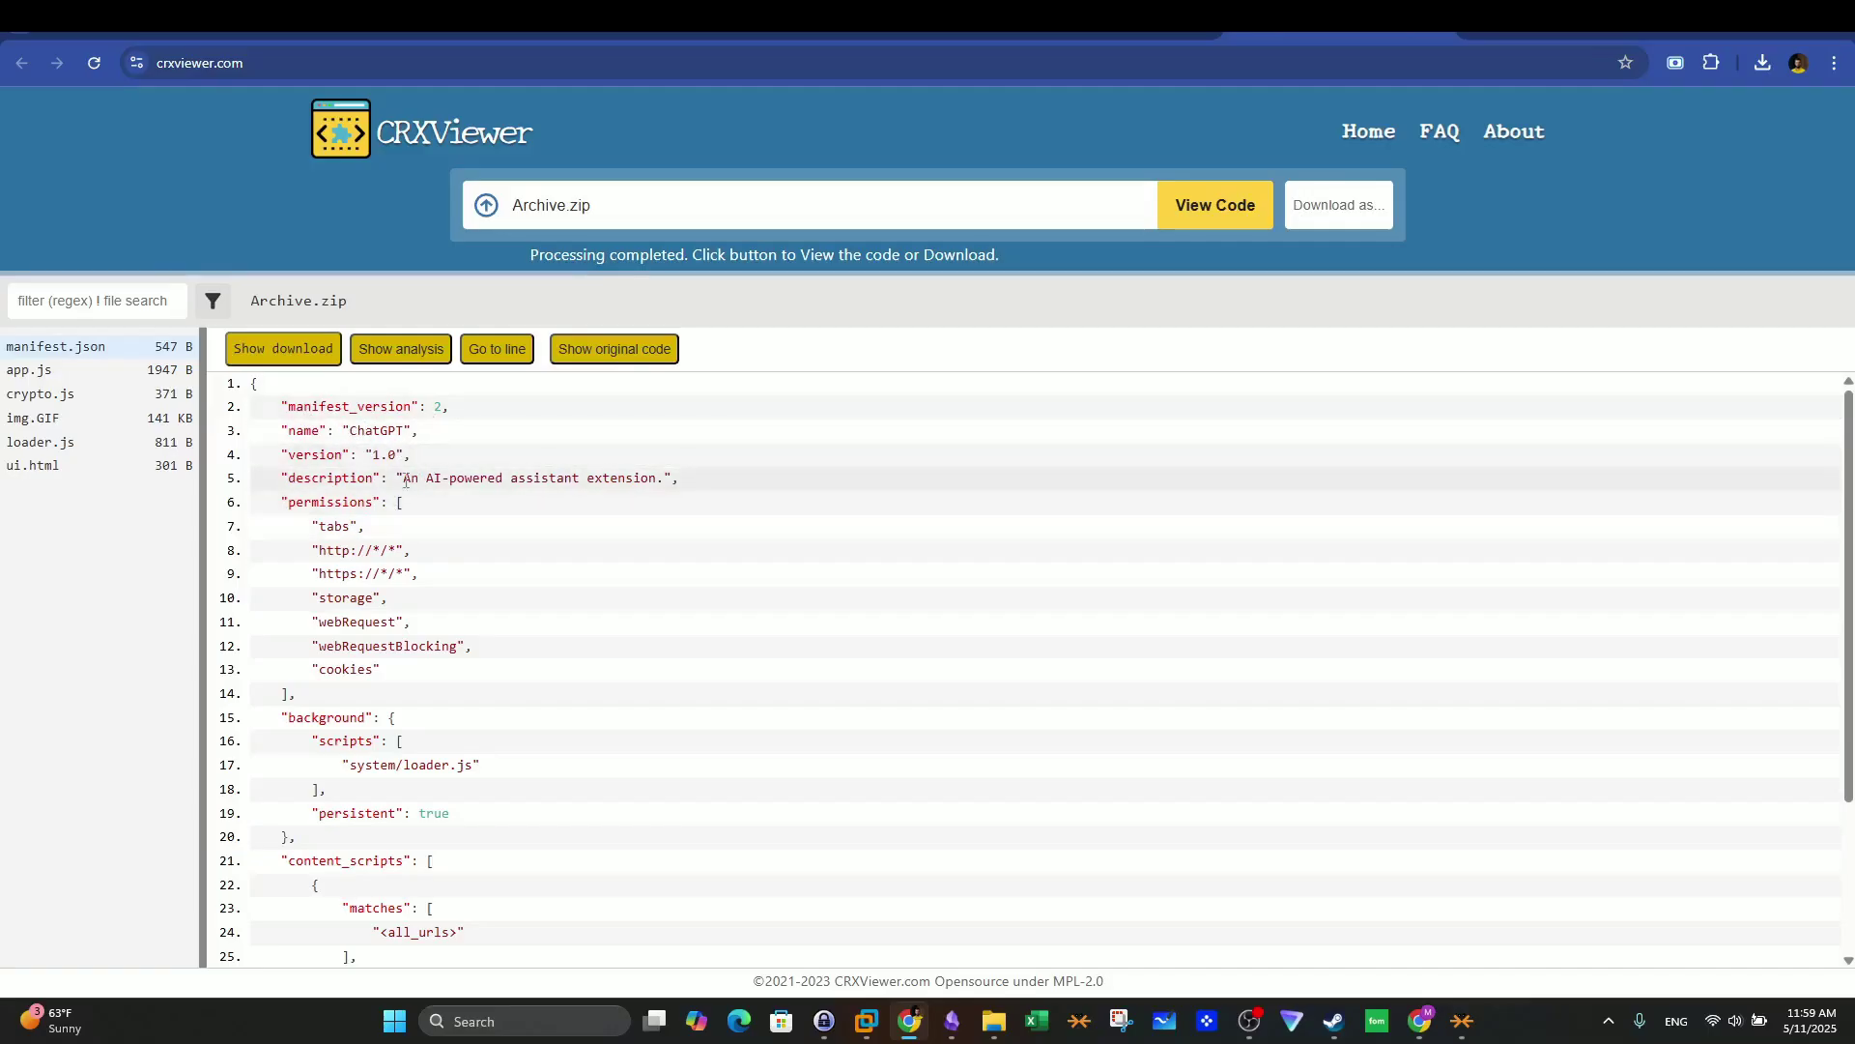
left_click_drag(295, 503, 333, 525)
left_click(331, 555)
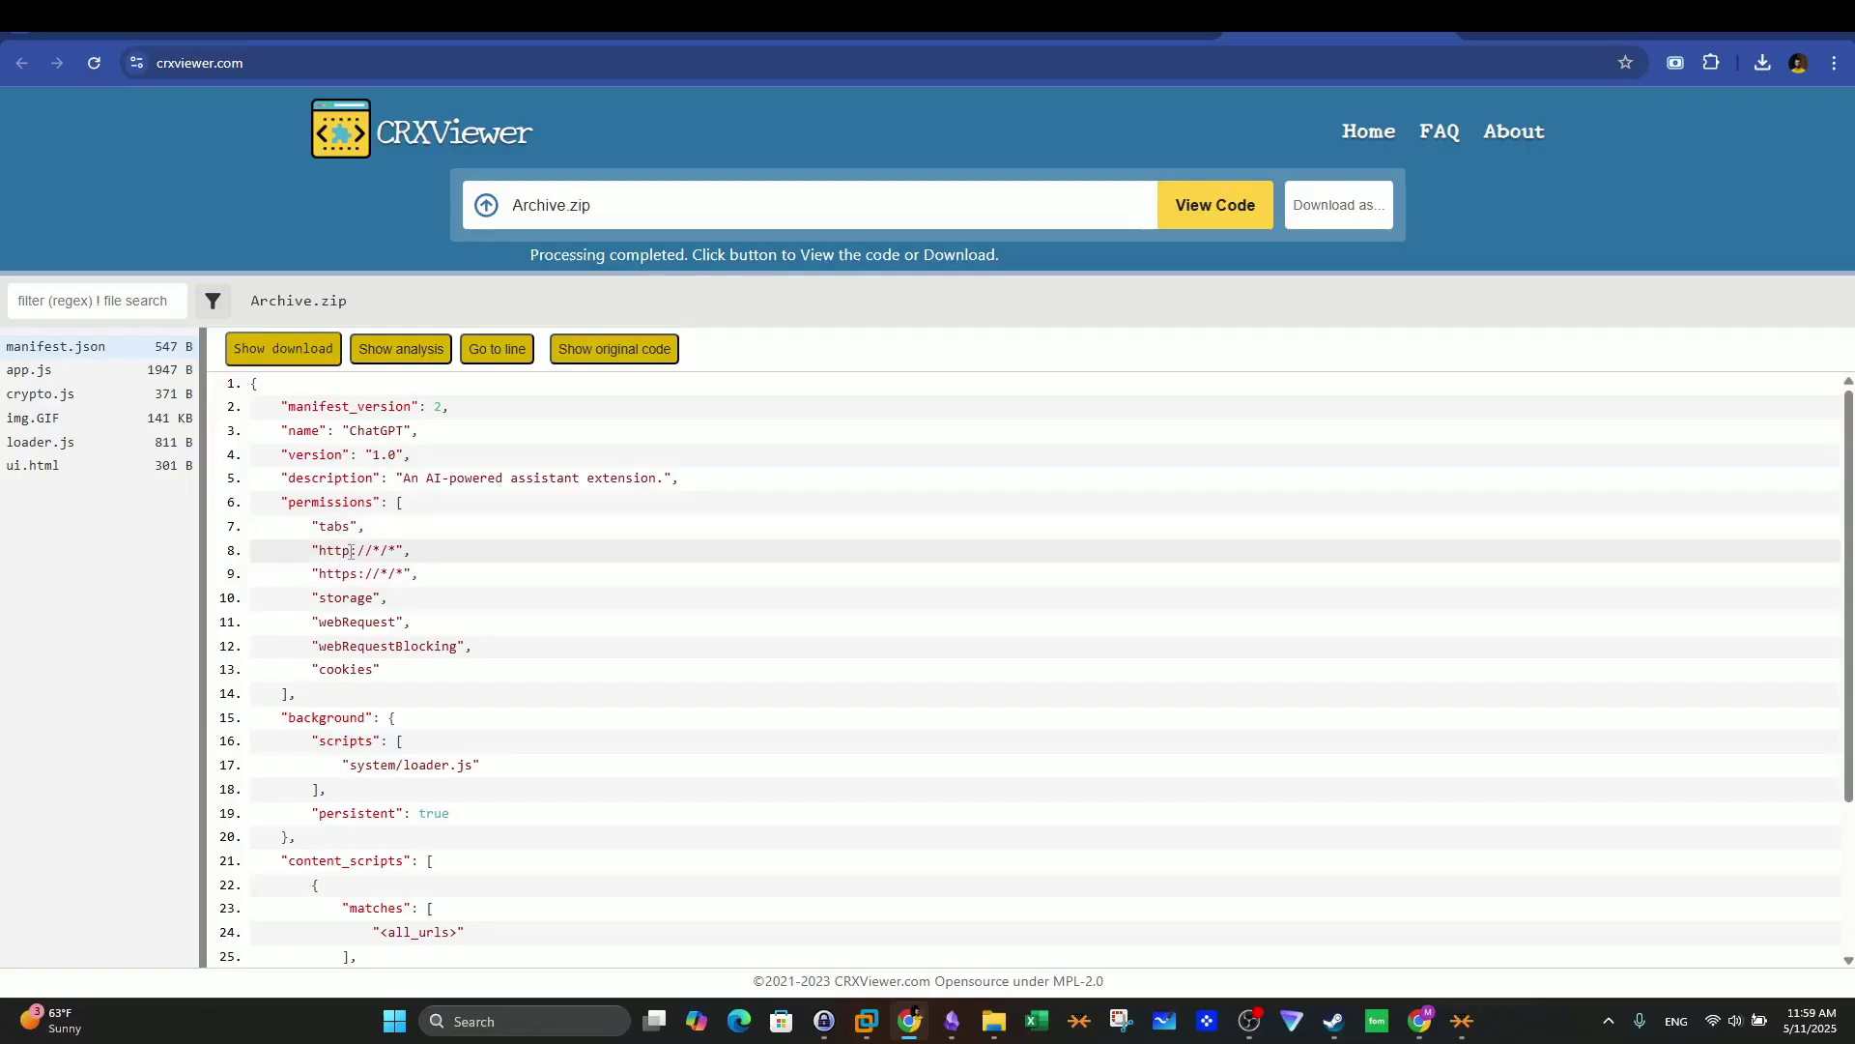
left_click_drag(357, 527, 321, 525)
left_click_drag(381, 669, 335, 670)
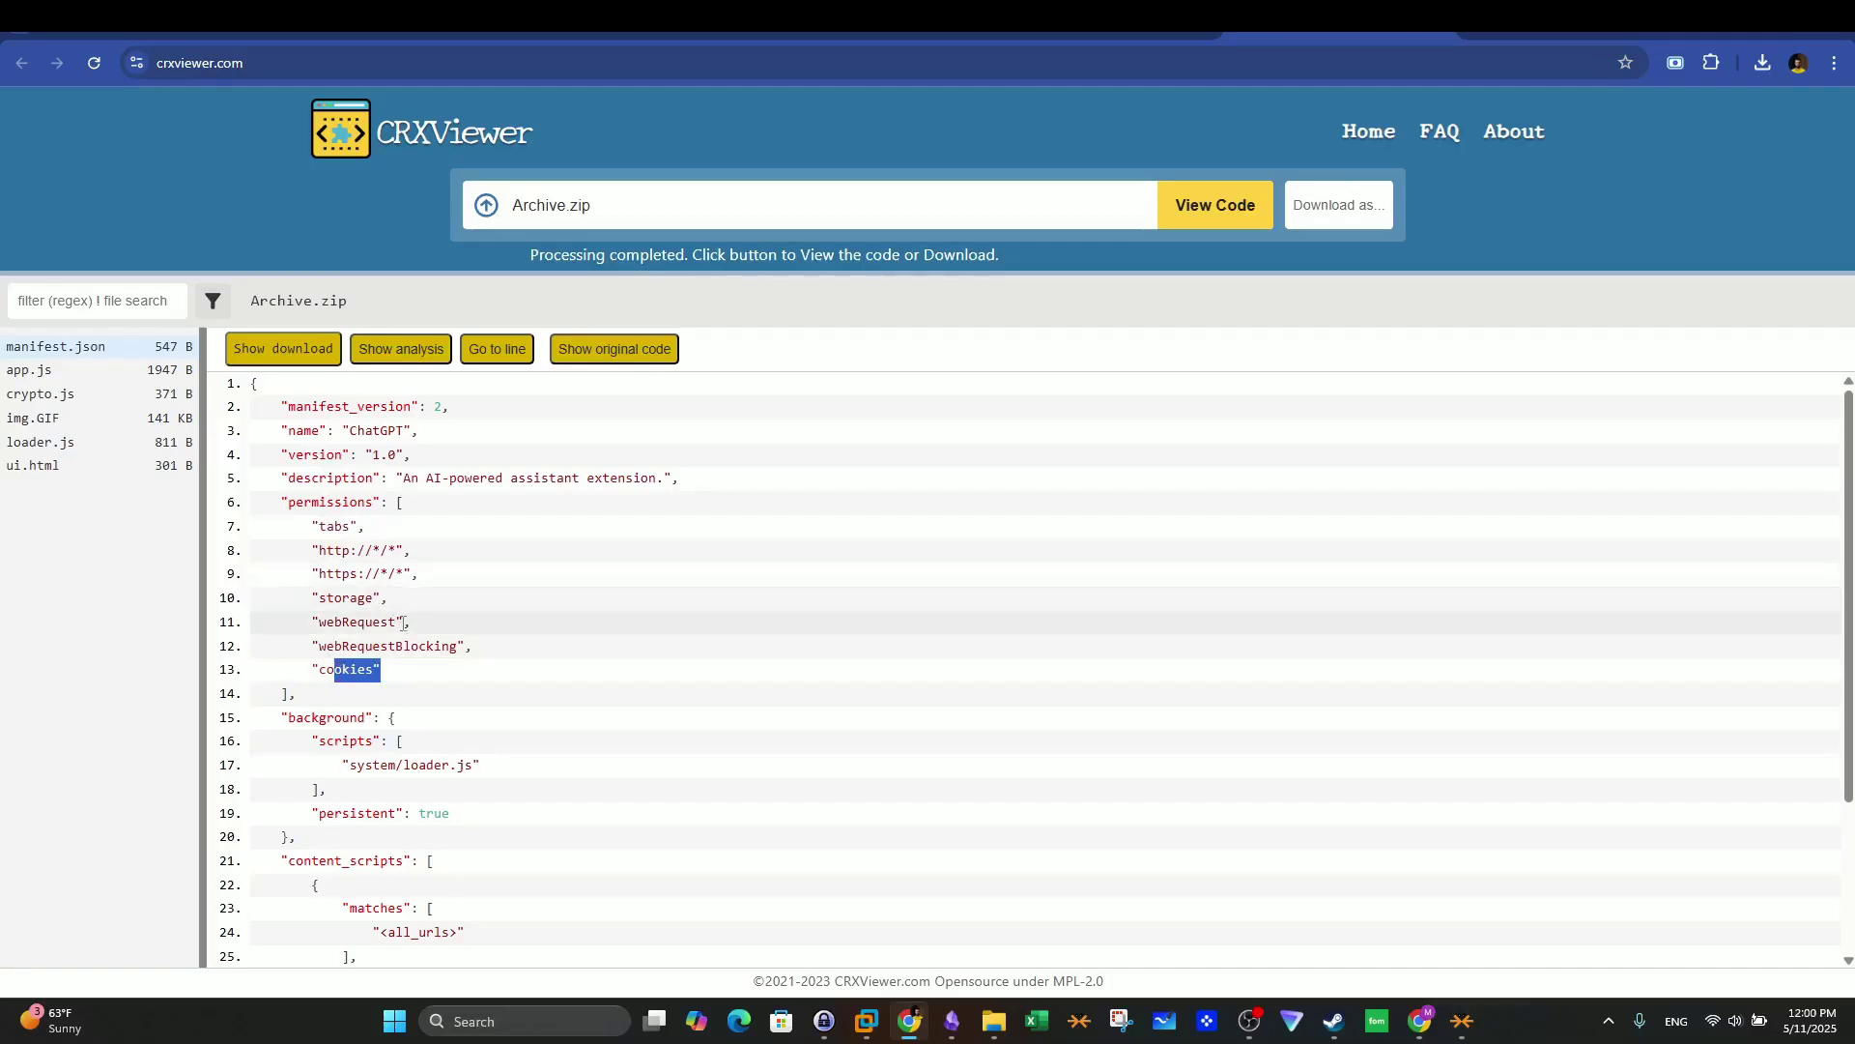
mouse_move(403, 624)
left_mouse_down()
mouse_move(342, 623)
mouse_move(396, 647)
left_mouse_up()
left_click(322, 650)
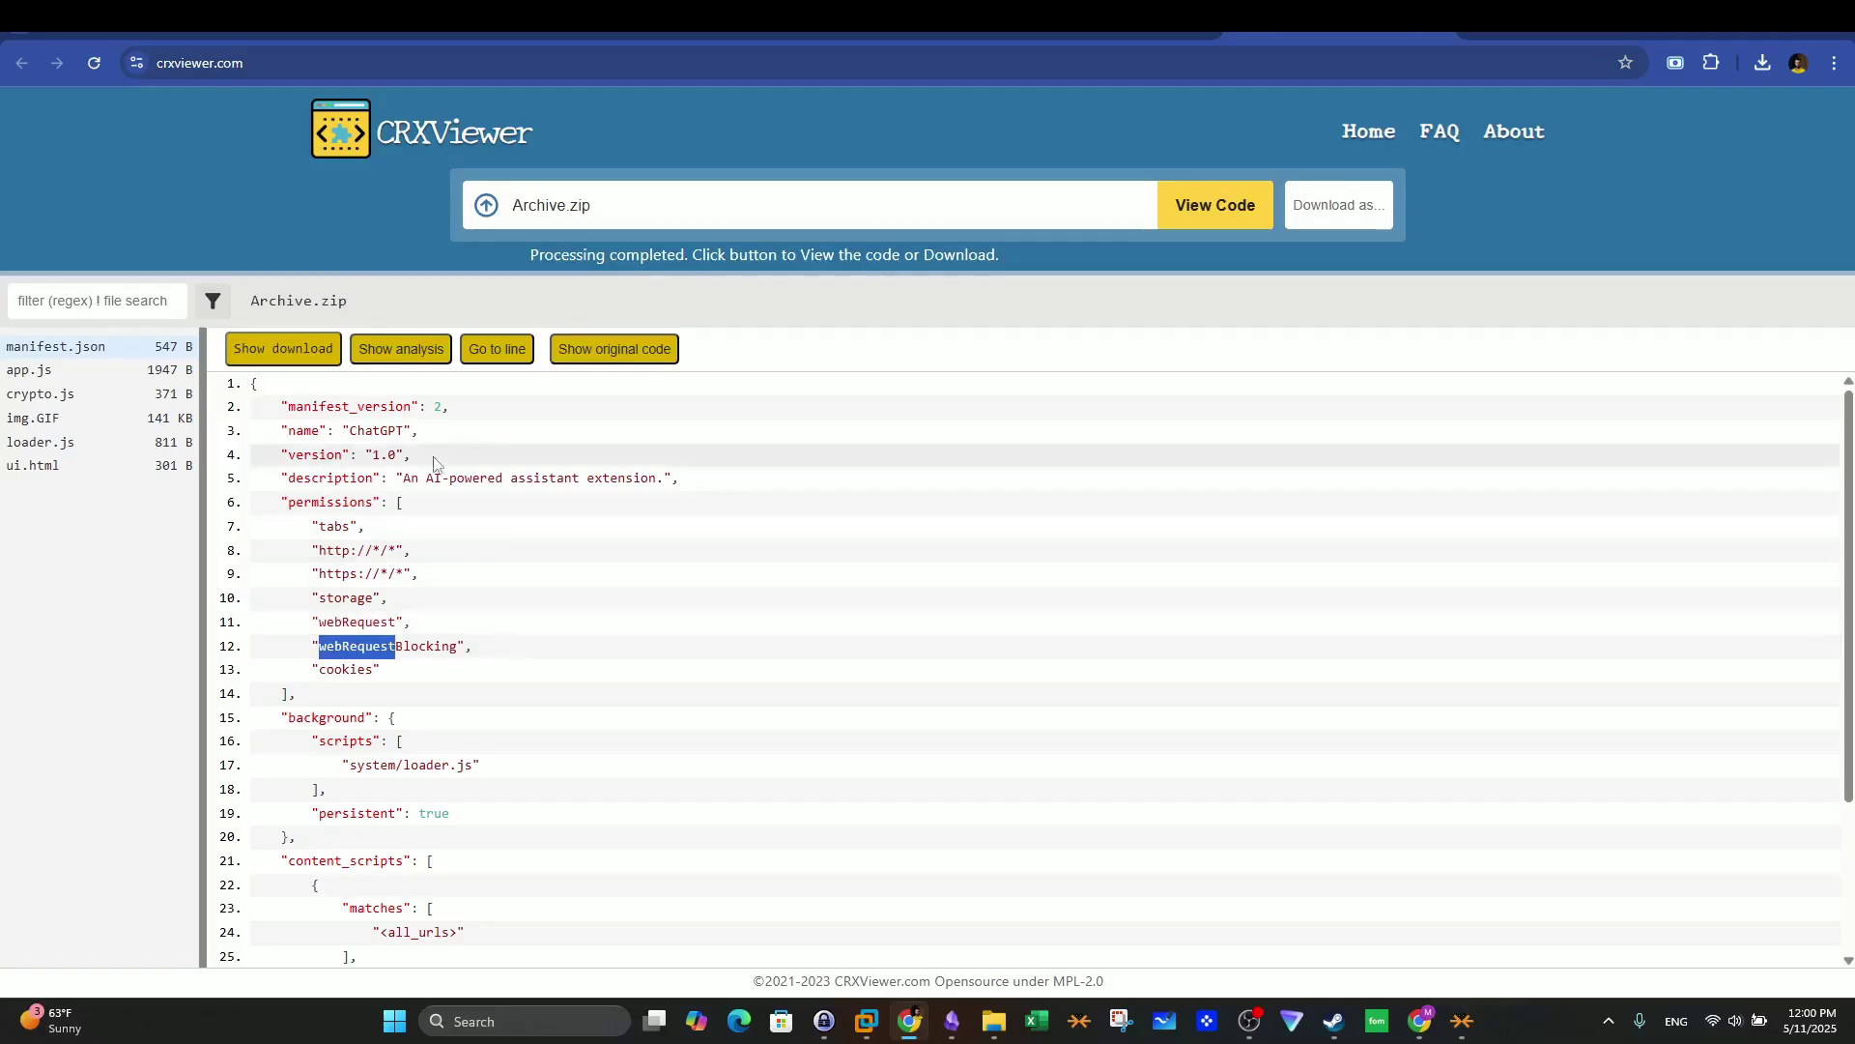
left_click_drag(381, 599, 324, 601)
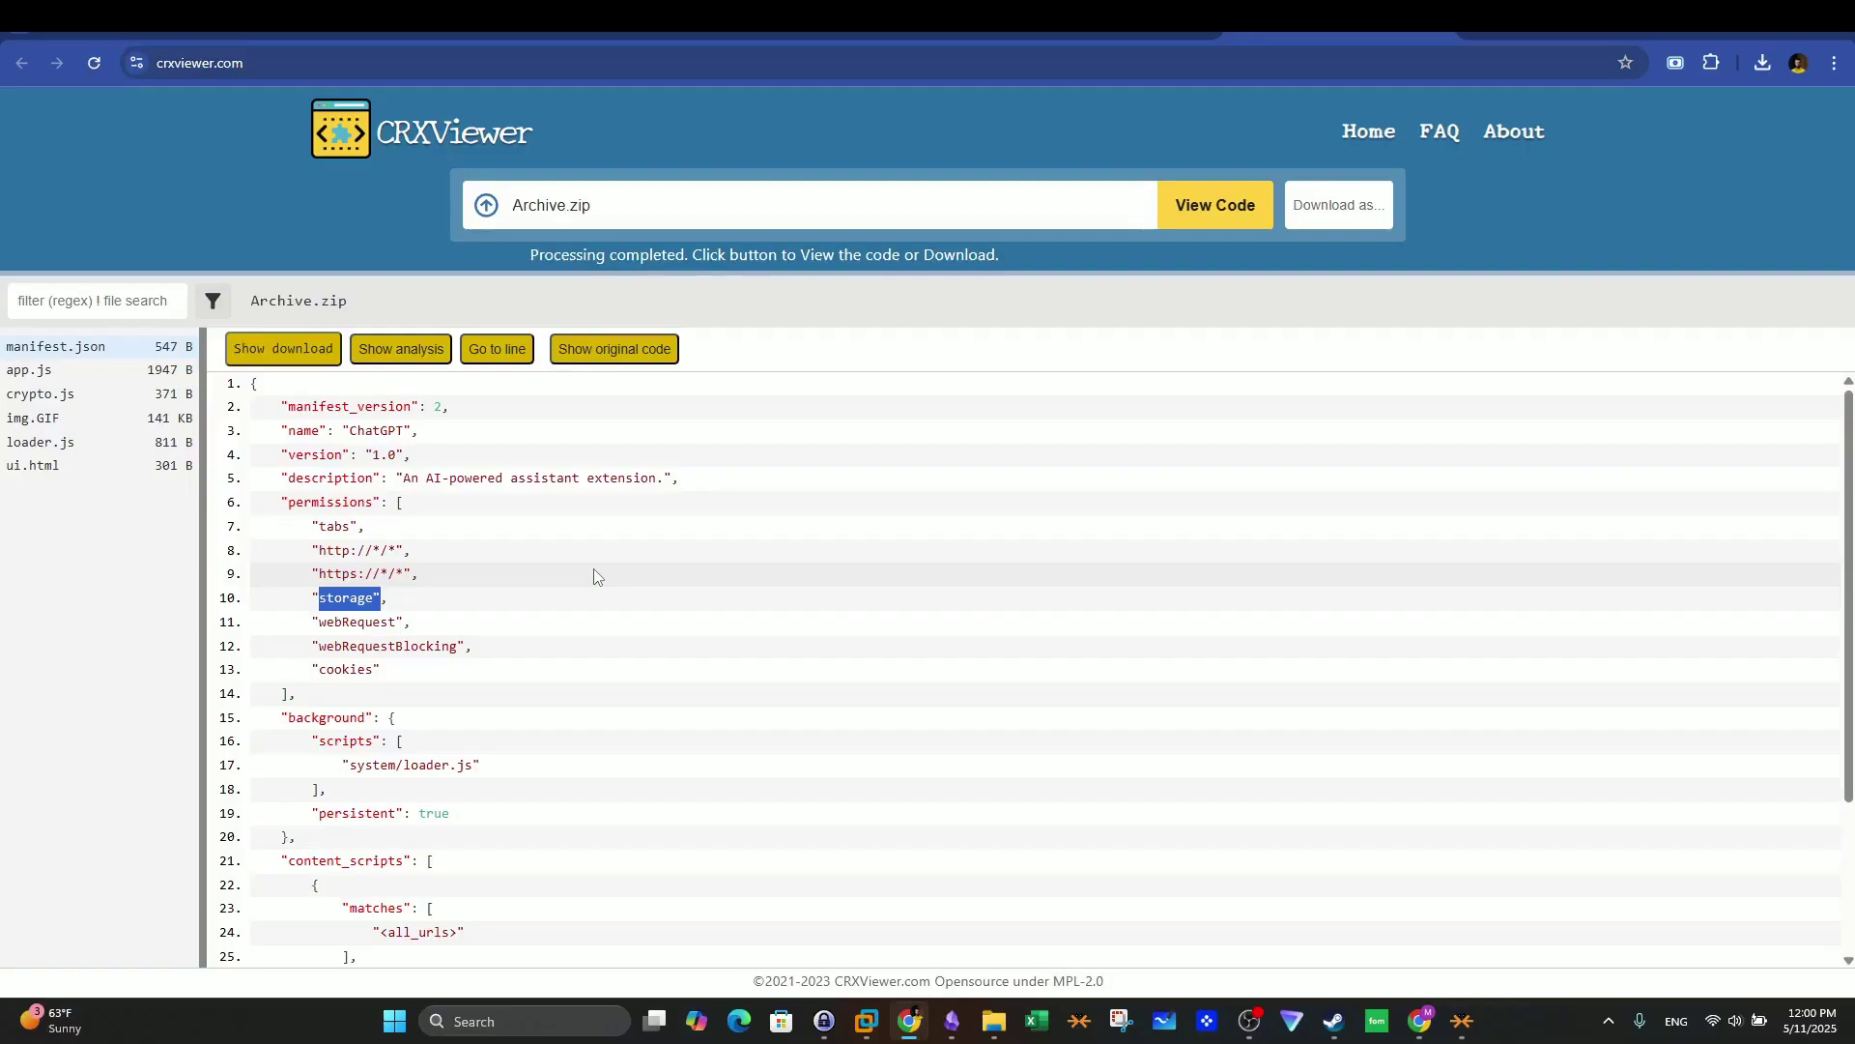
left_click(412, 601)
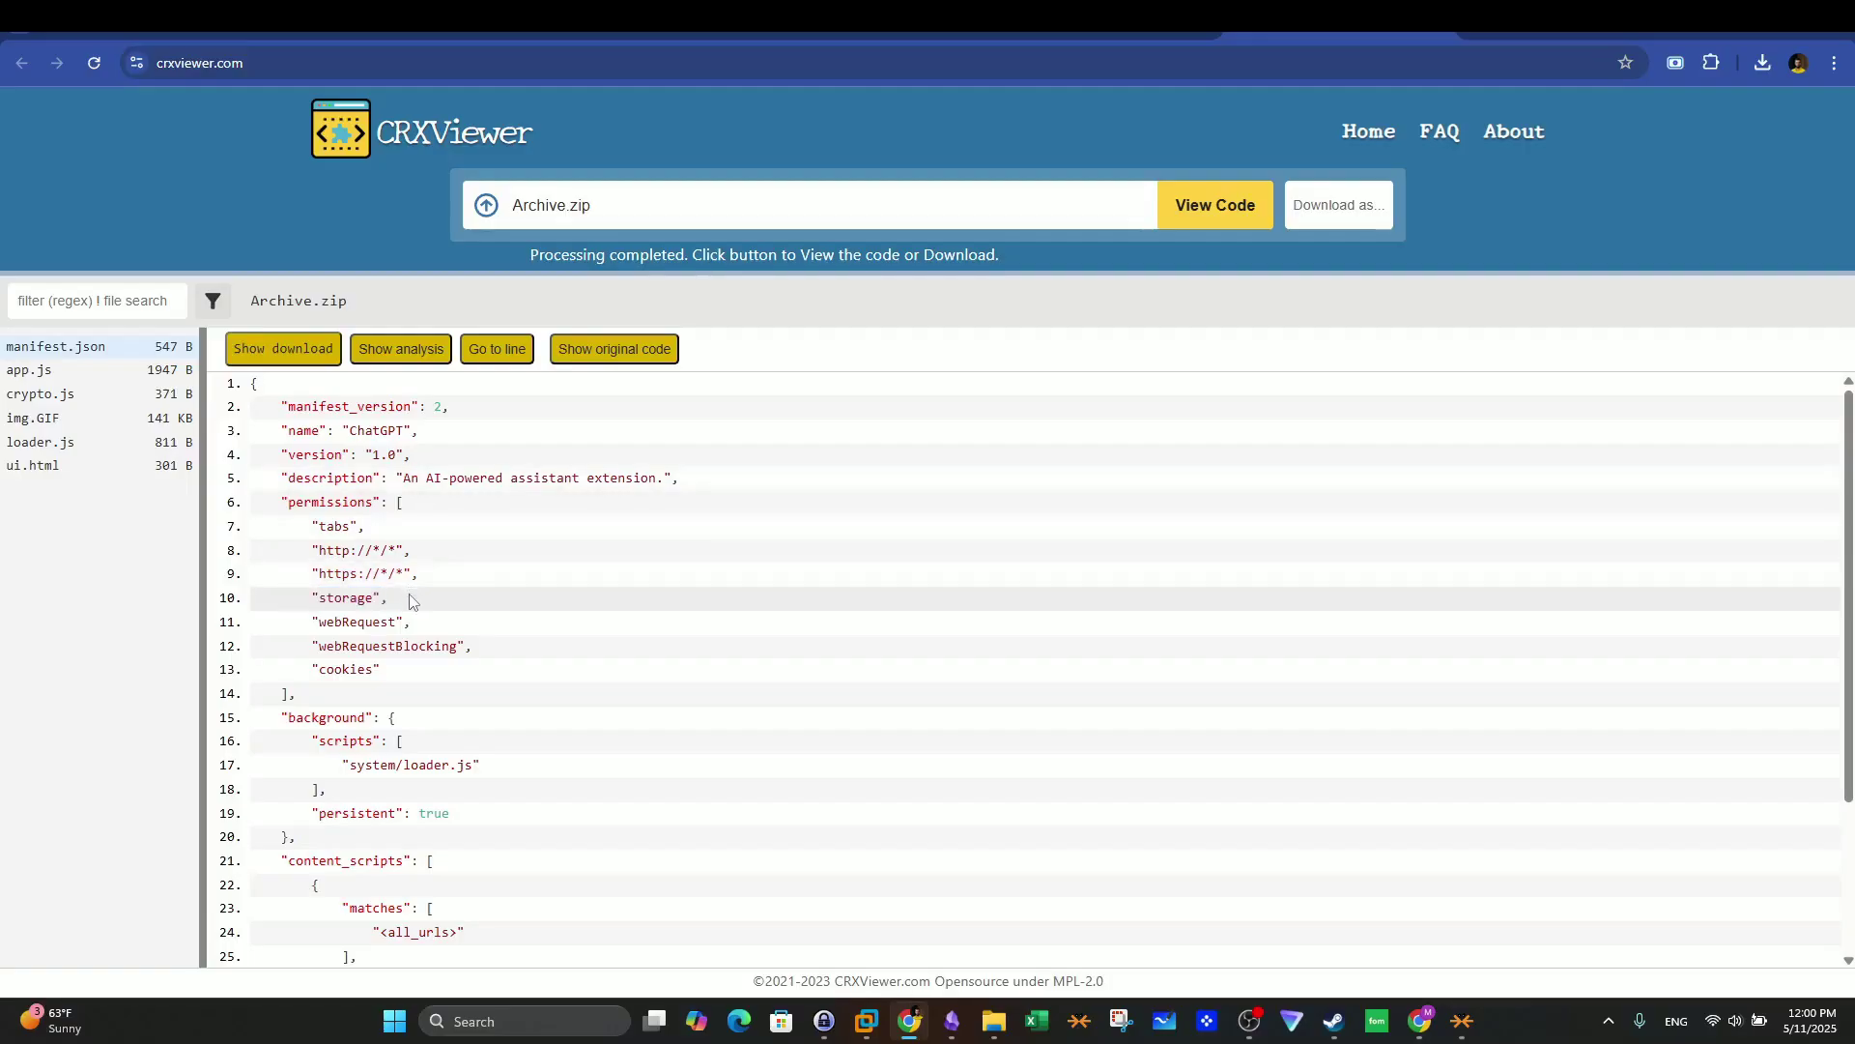
left_click_drag(383, 600, 343, 599)
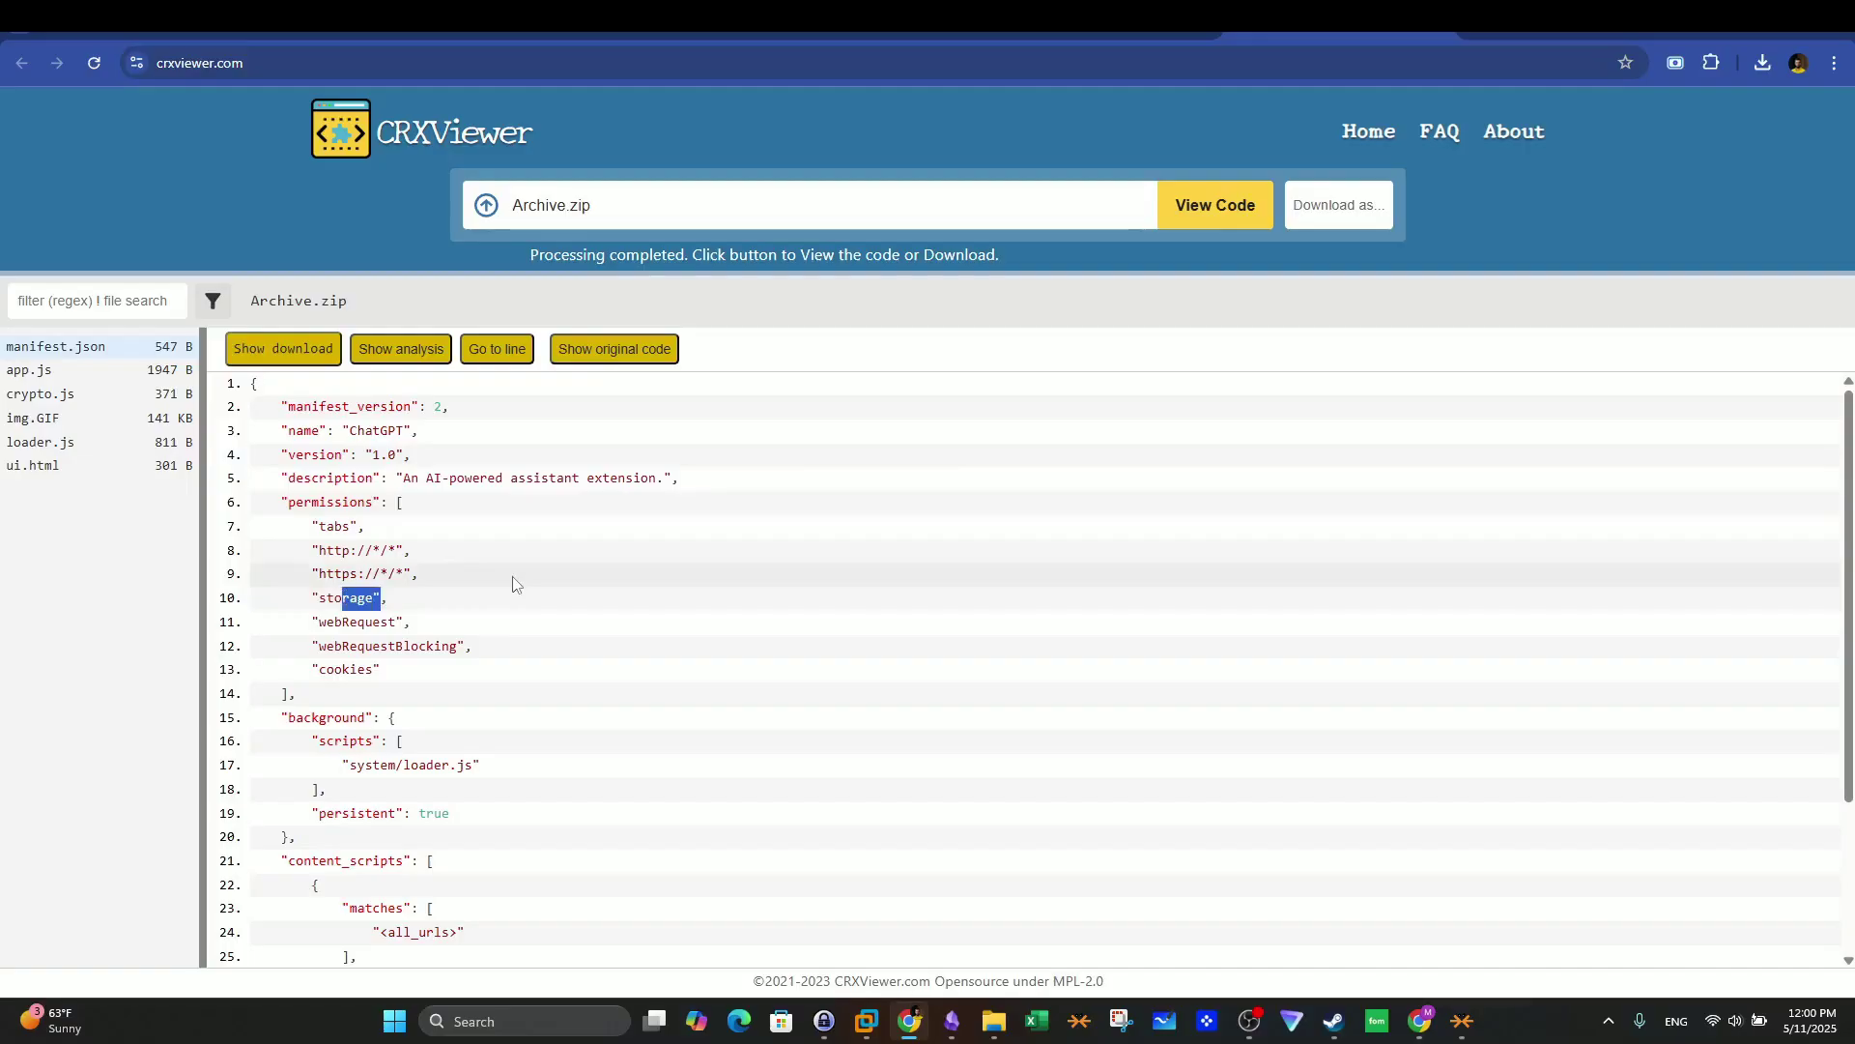
Step: Inspect the virtual environment check at lines 6 to 8 of loader.js
left_click(84, 441)
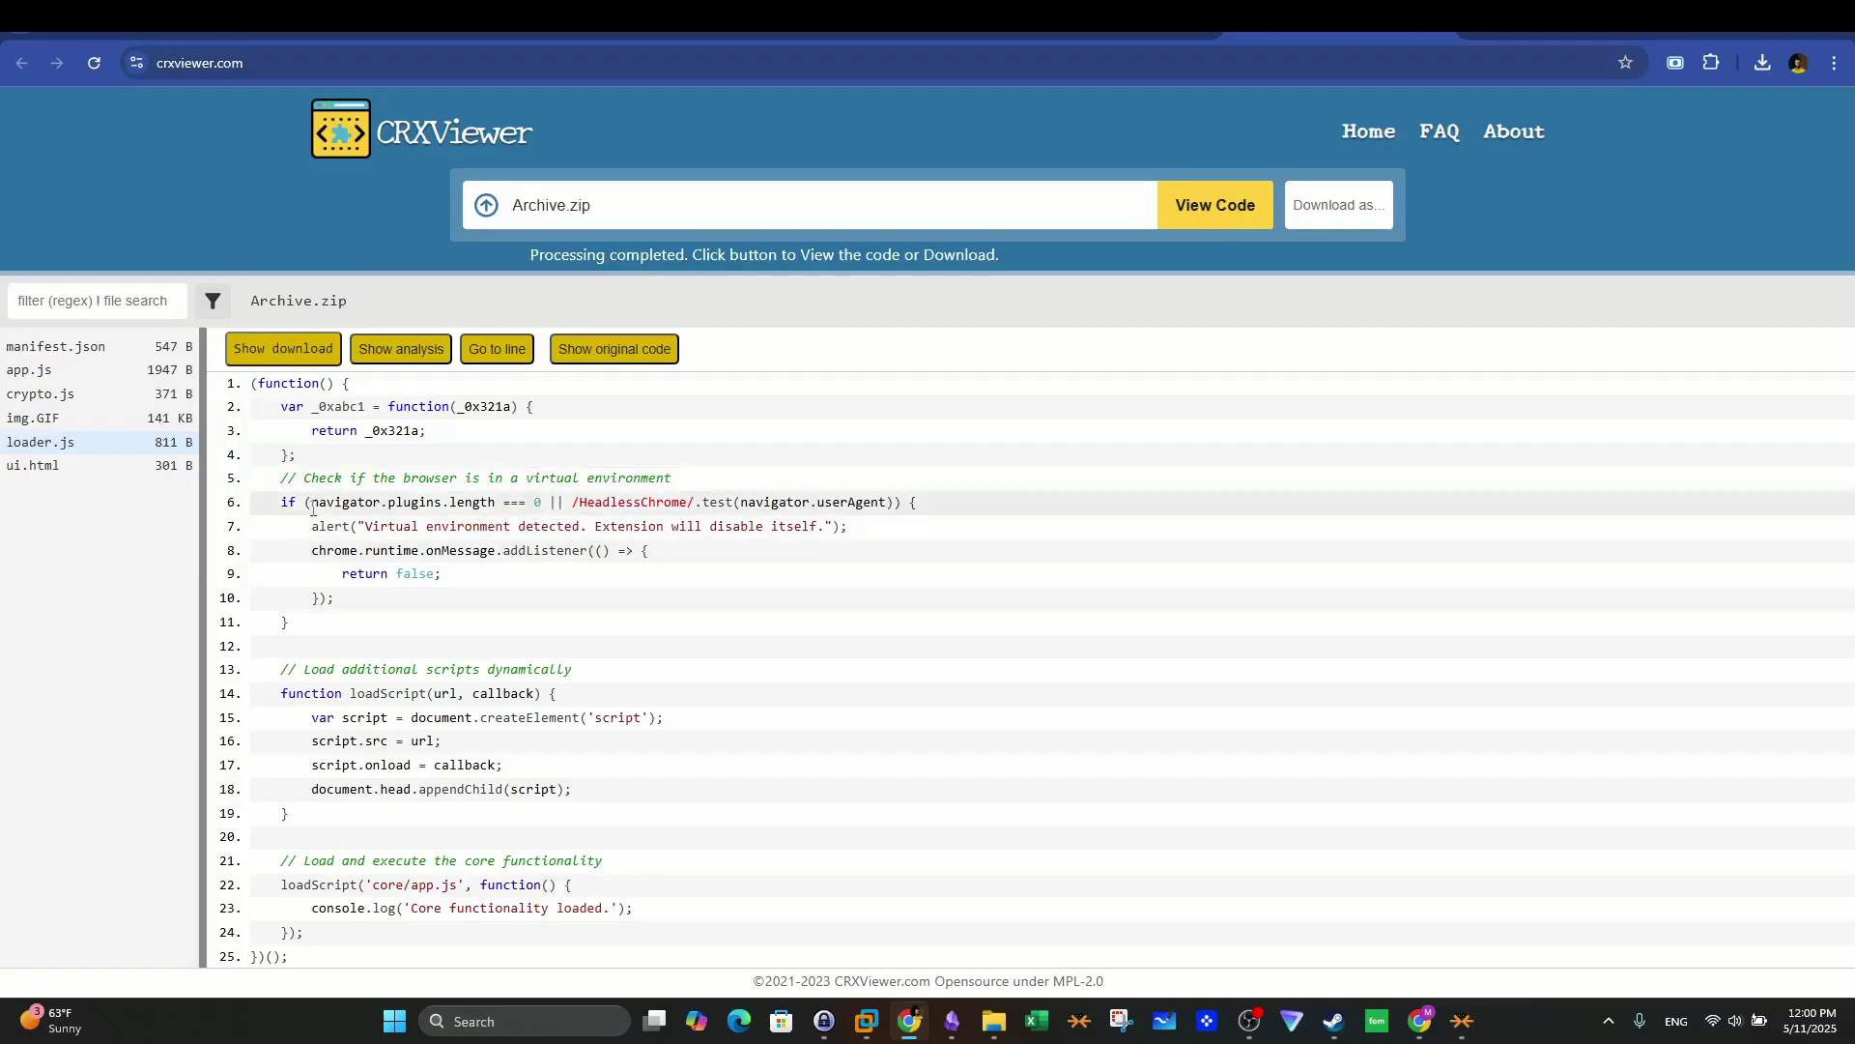
left_click_drag(319, 502, 460, 553)
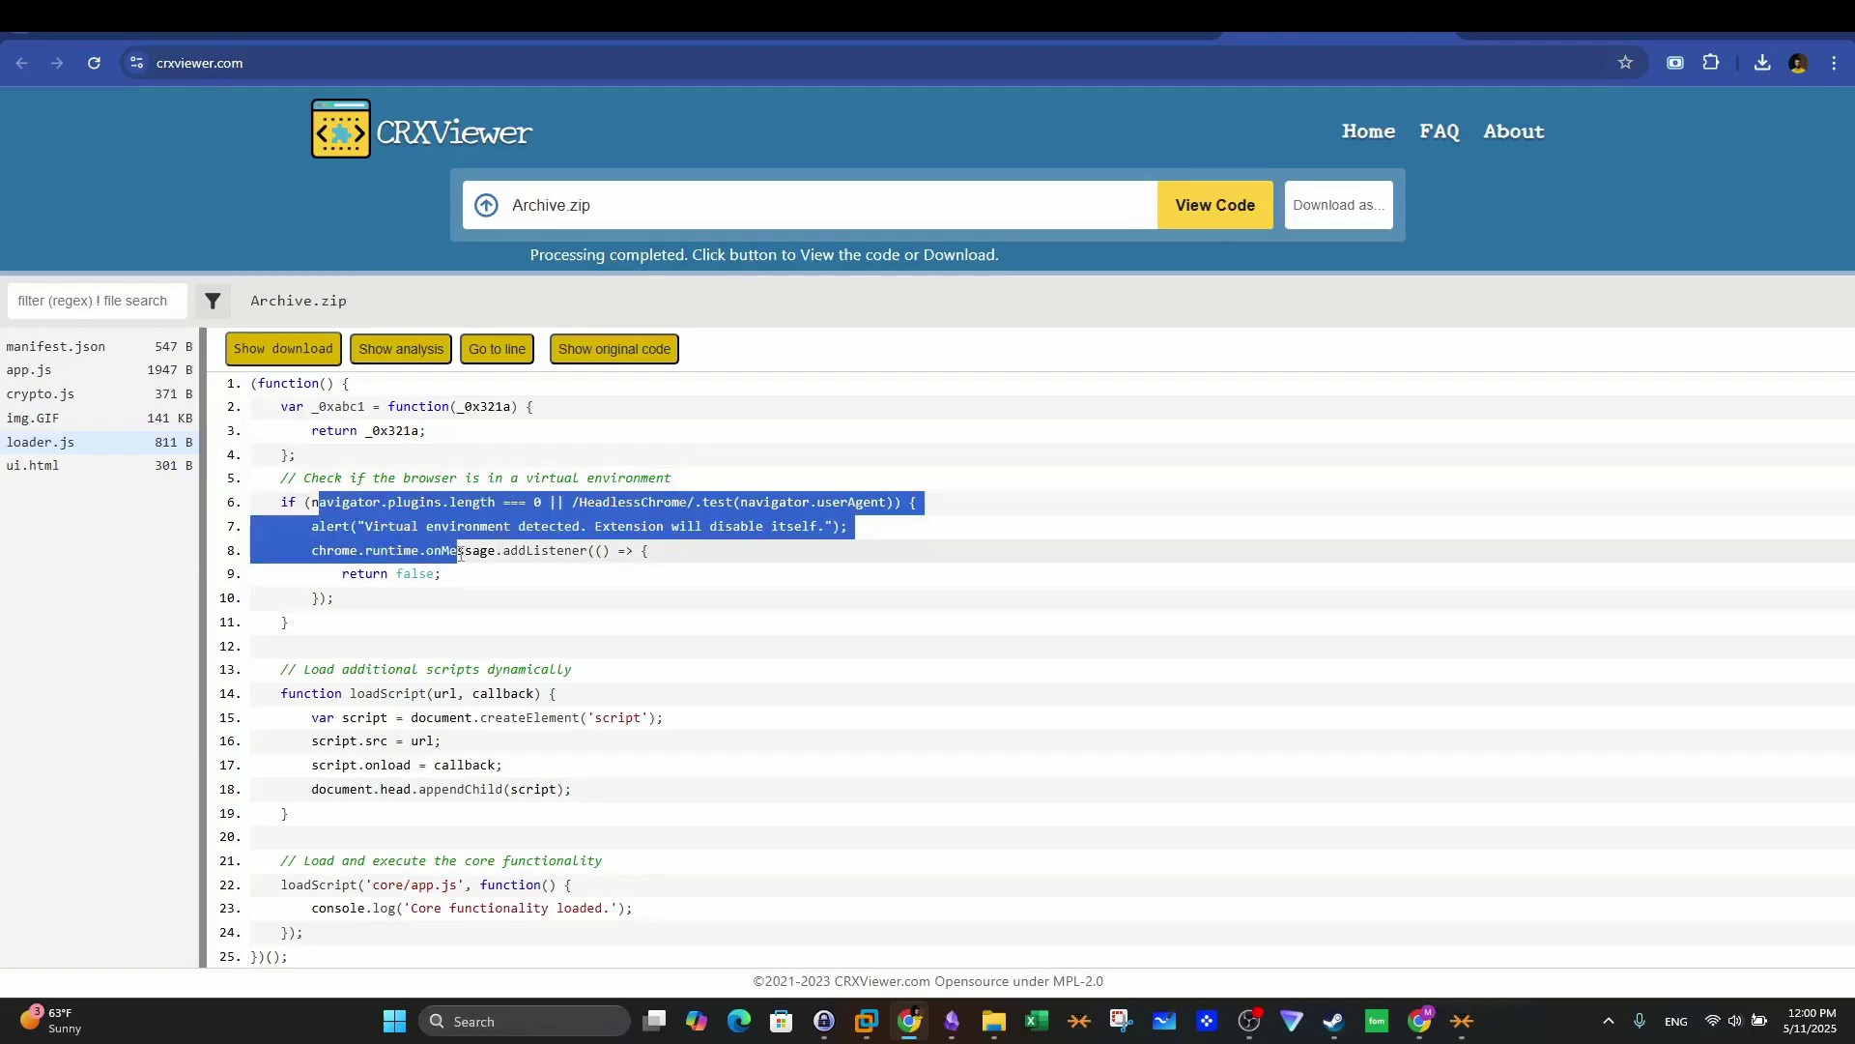
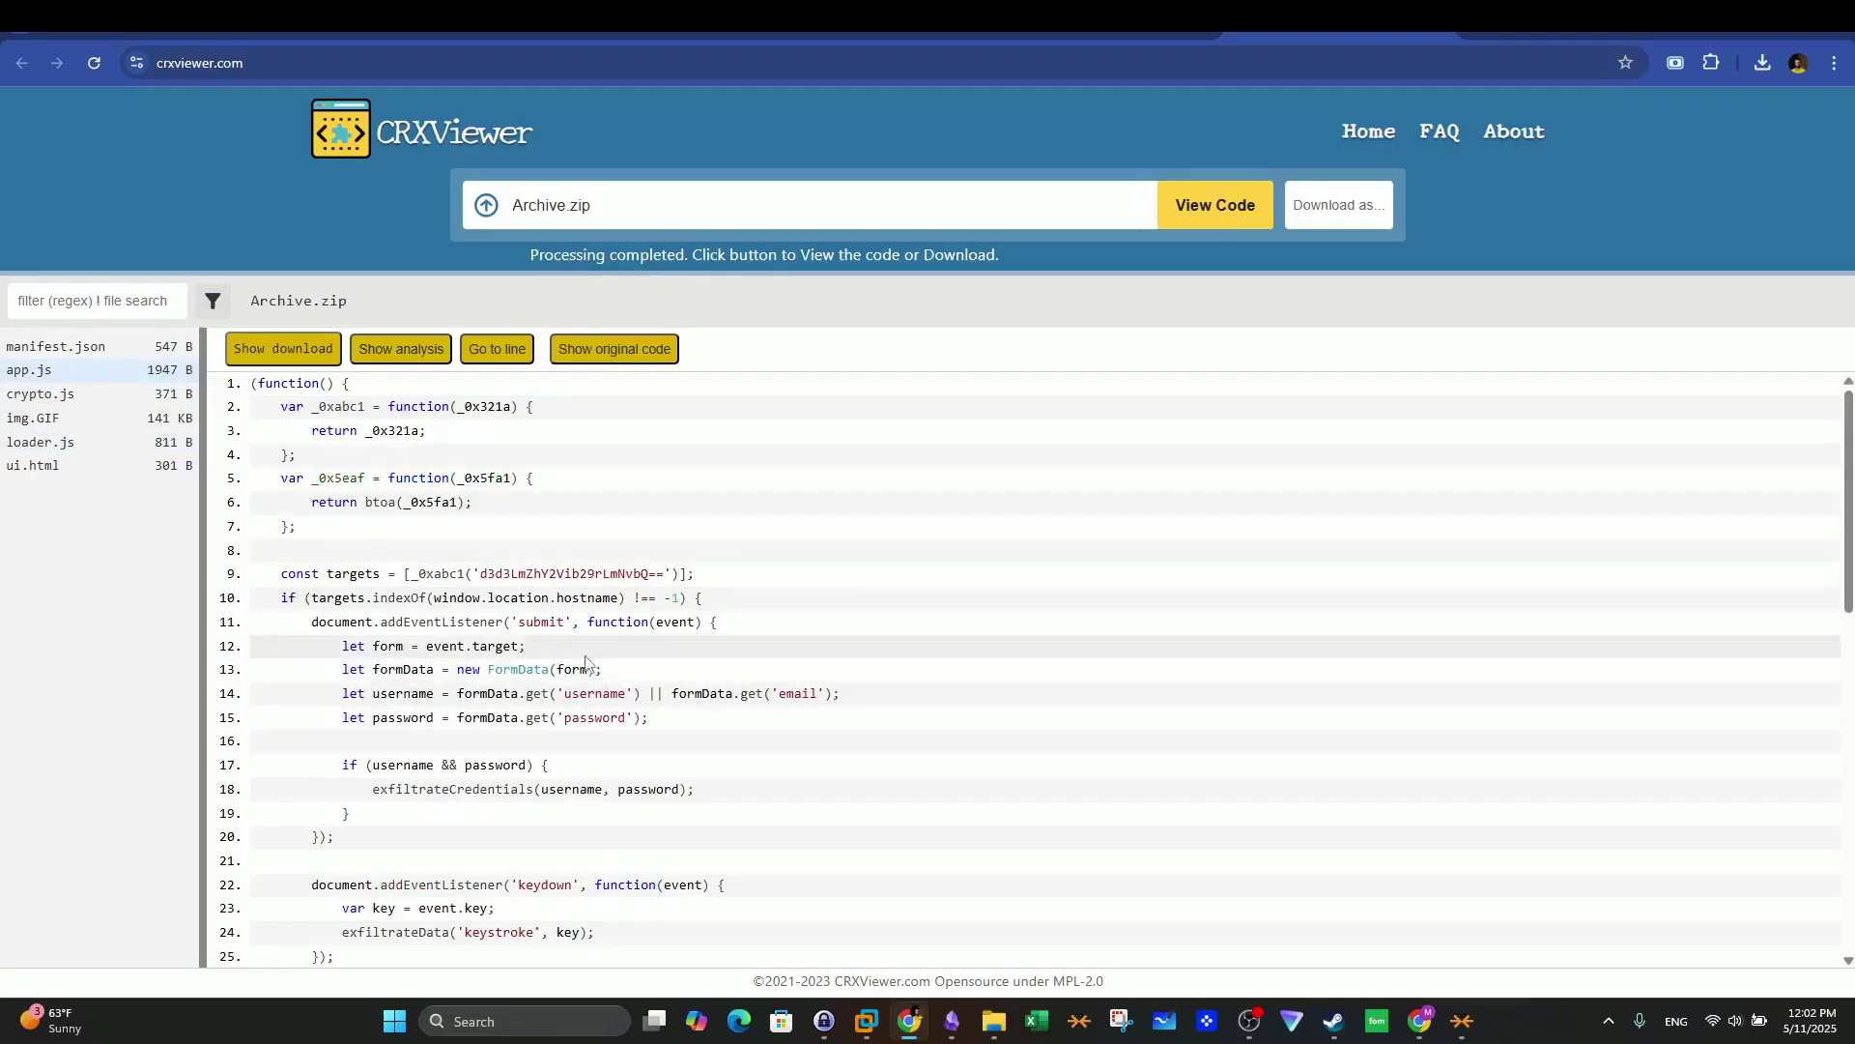
Step: Examine how app.js captures the username and password from submitted forms and records keystrokes
double_click(590, 697)
left_click_drag(580, 718, 618, 720)
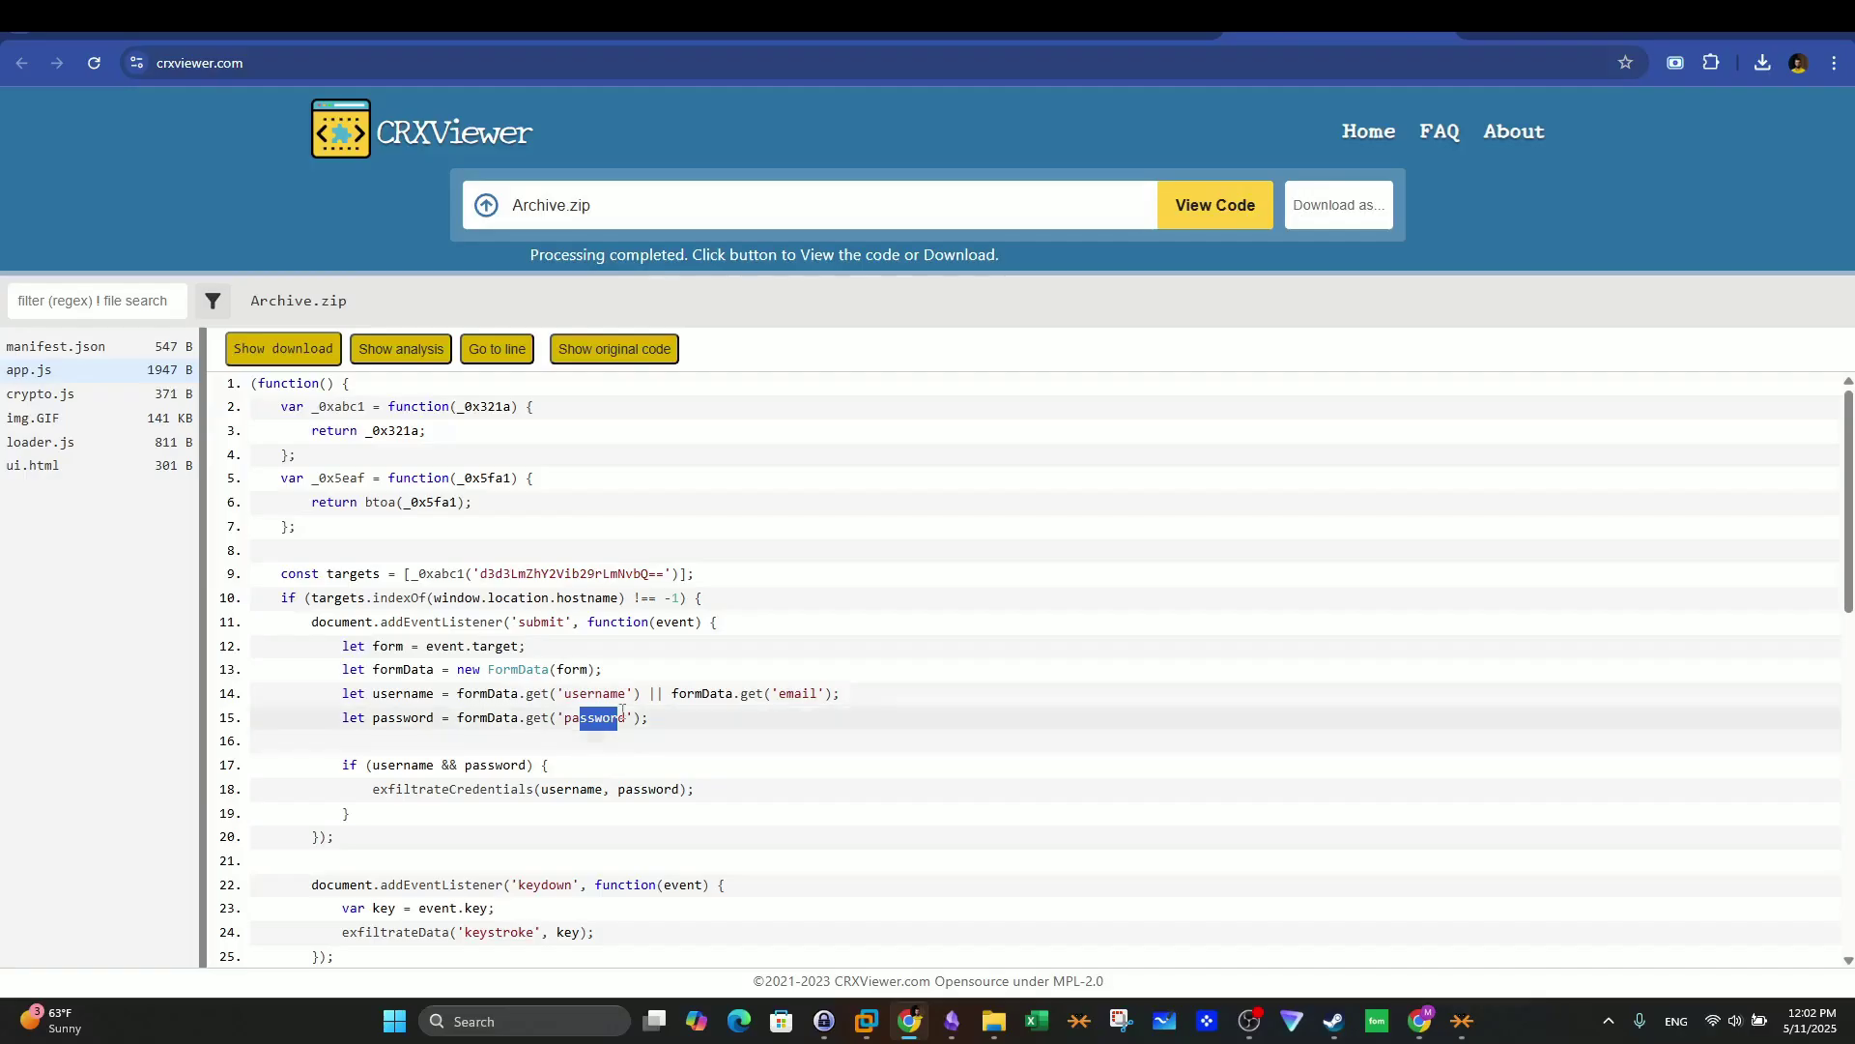
scroll(615, 716, "down", 3)
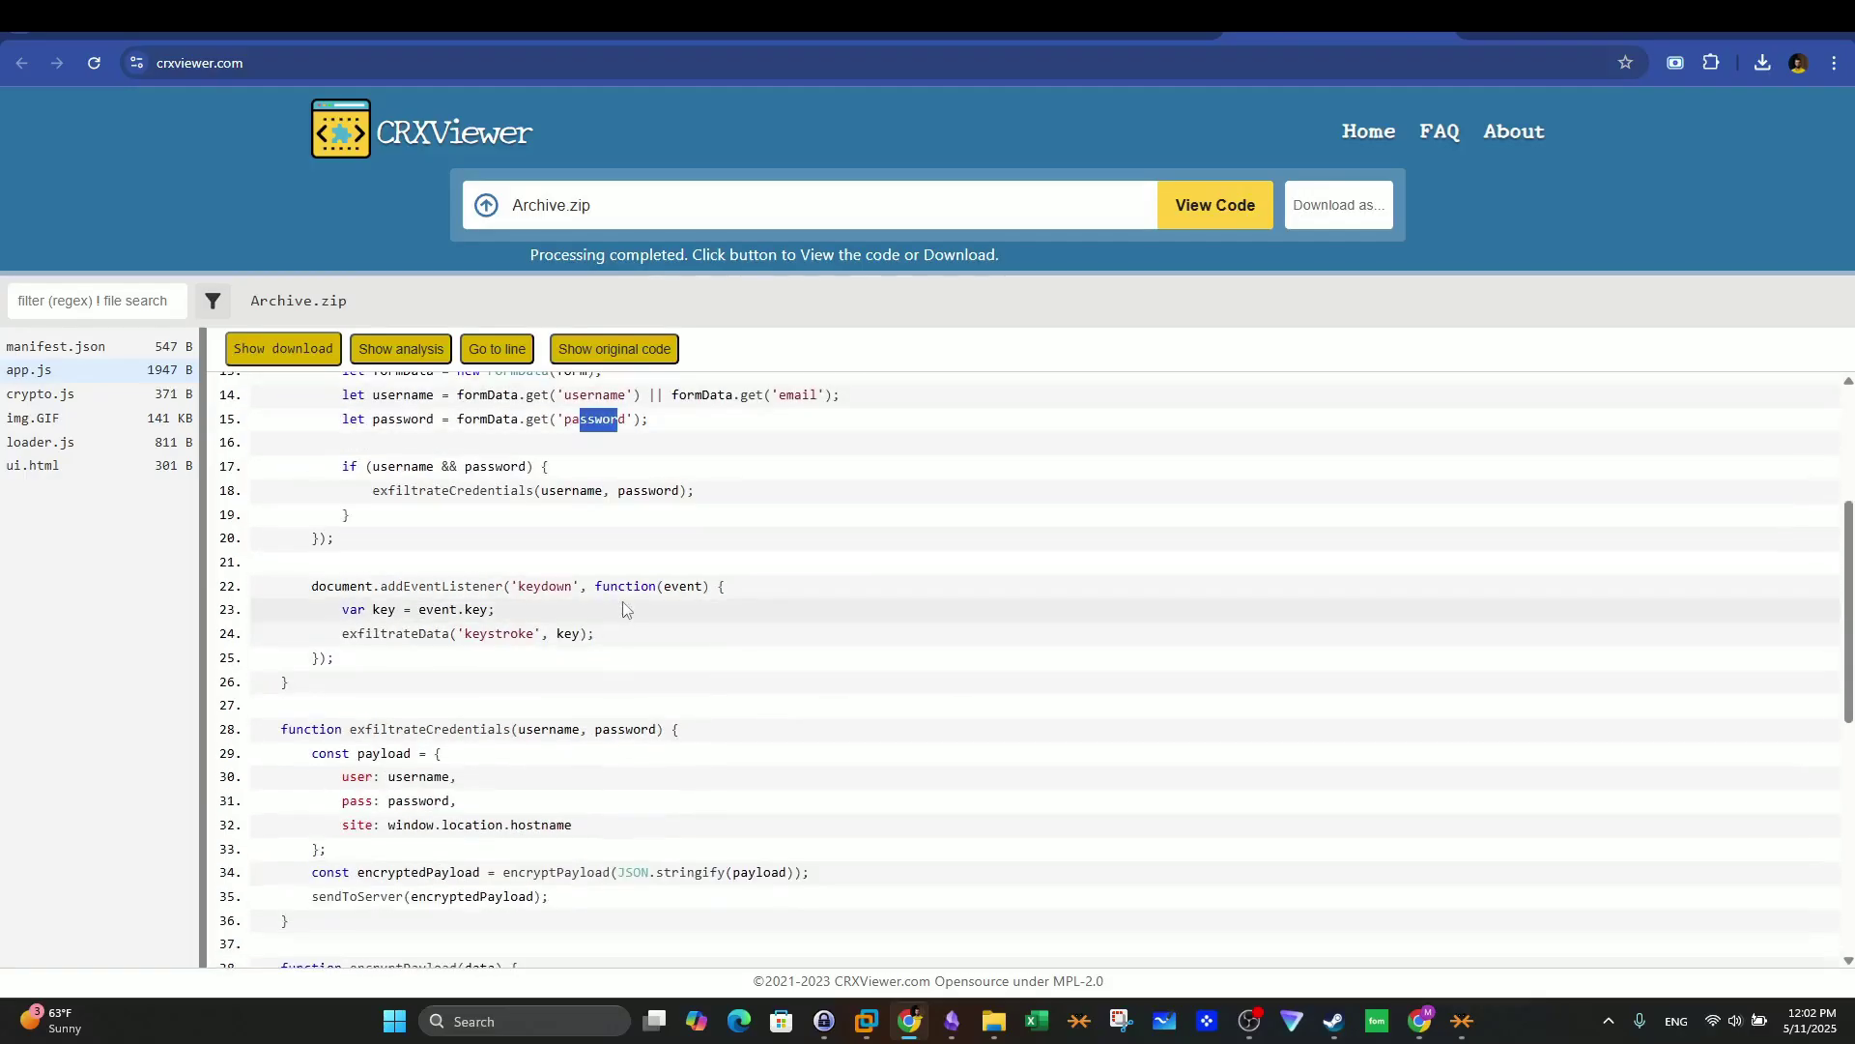
double_click(479, 634)
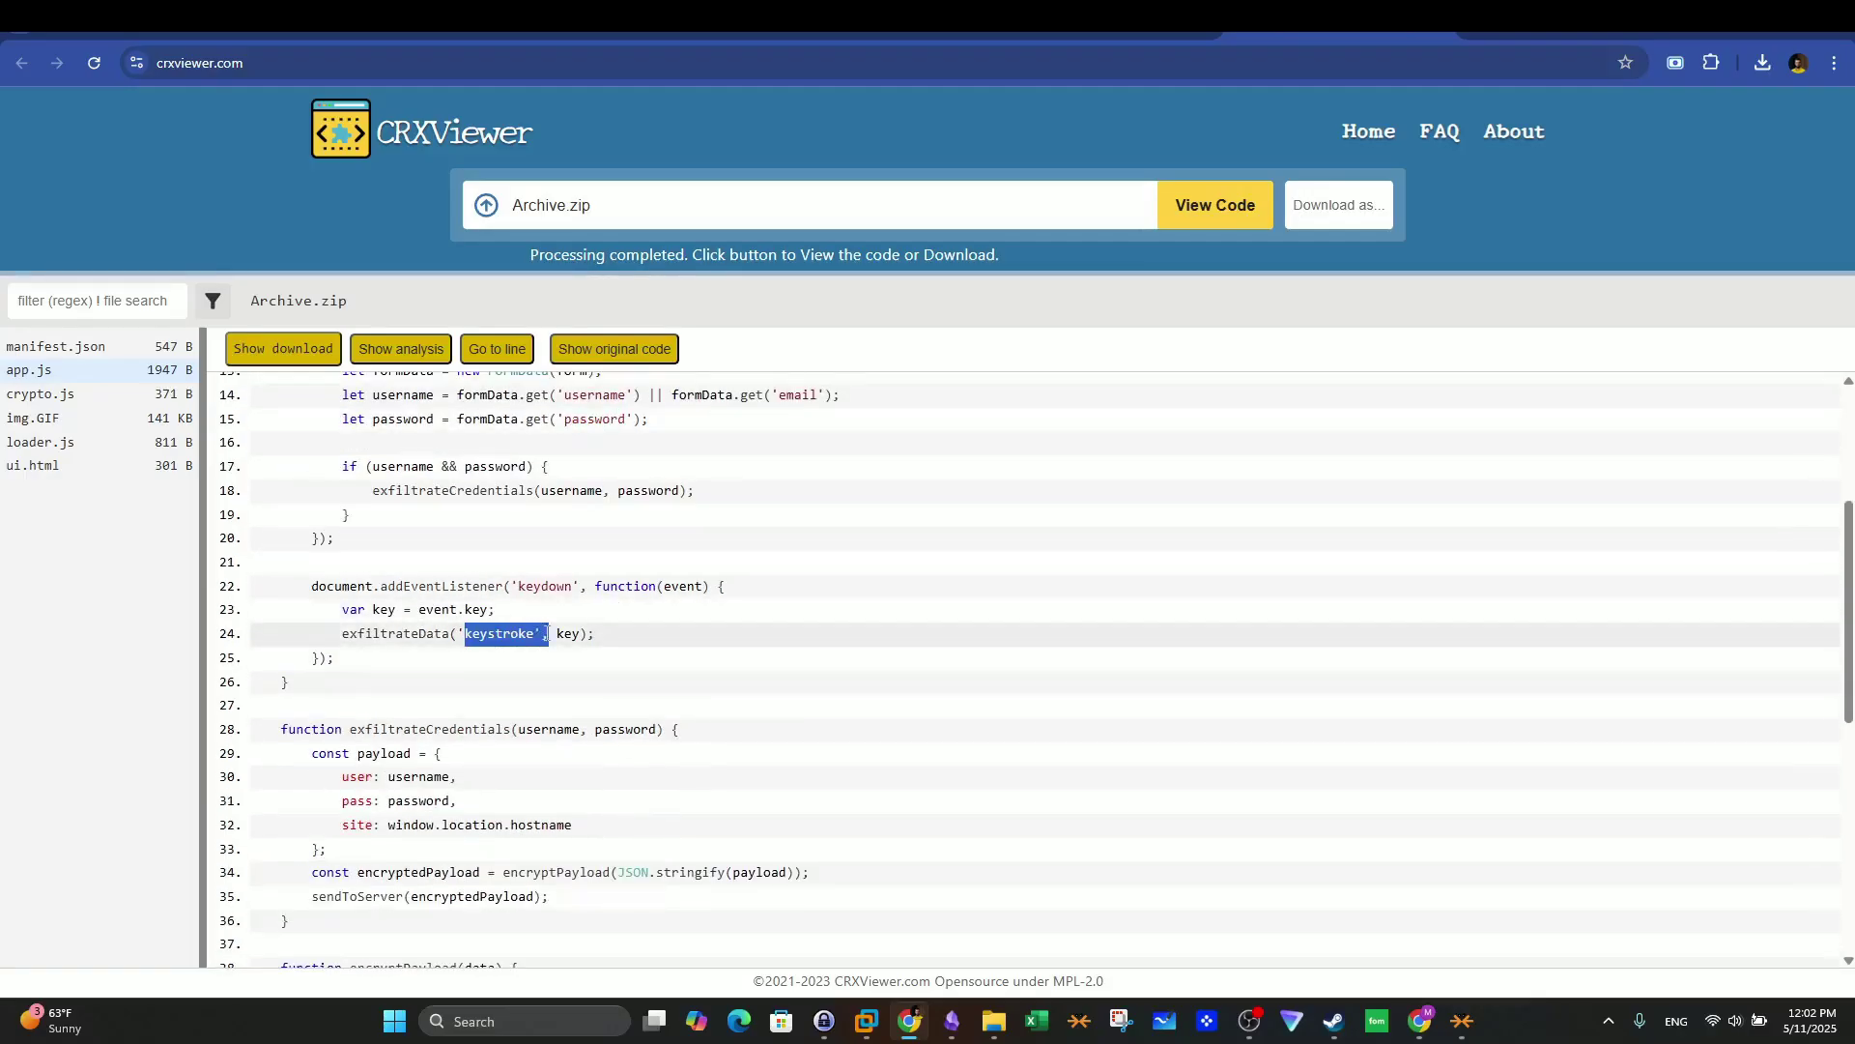
left_click(531, 616)
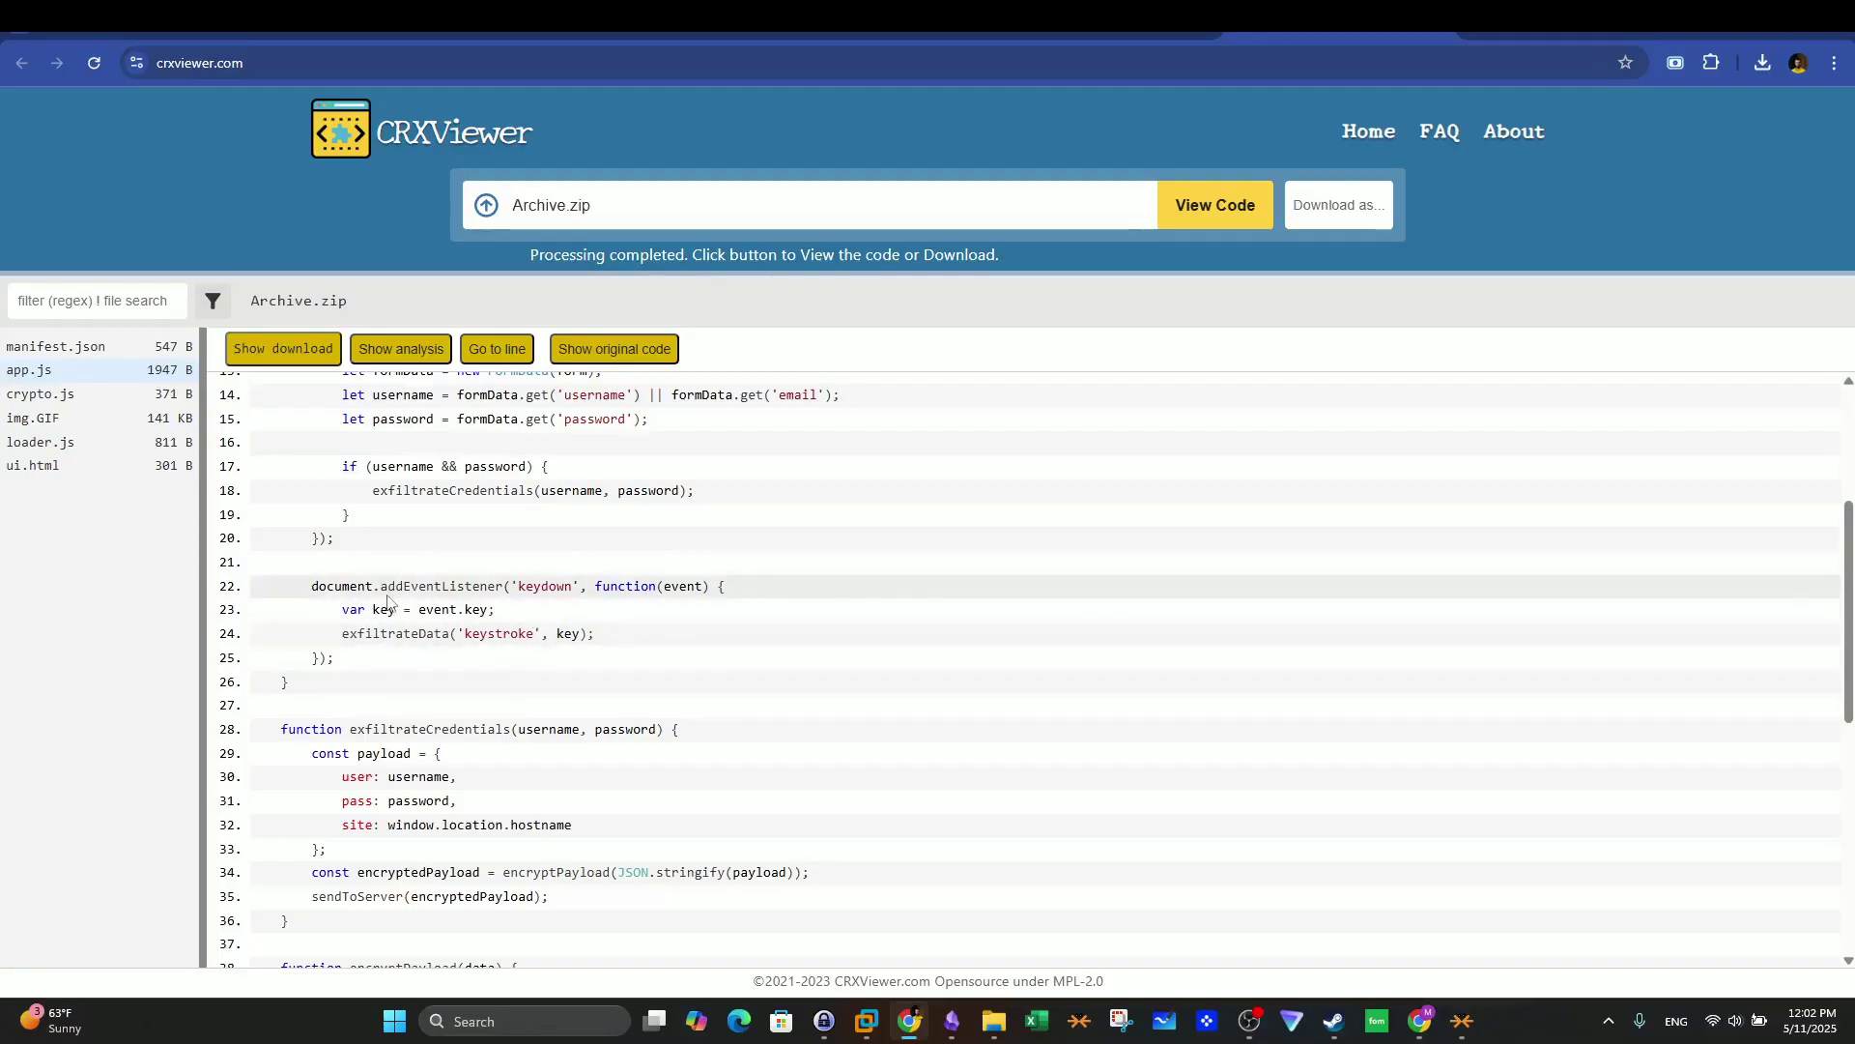
scroll(484, 593, "up", 1)
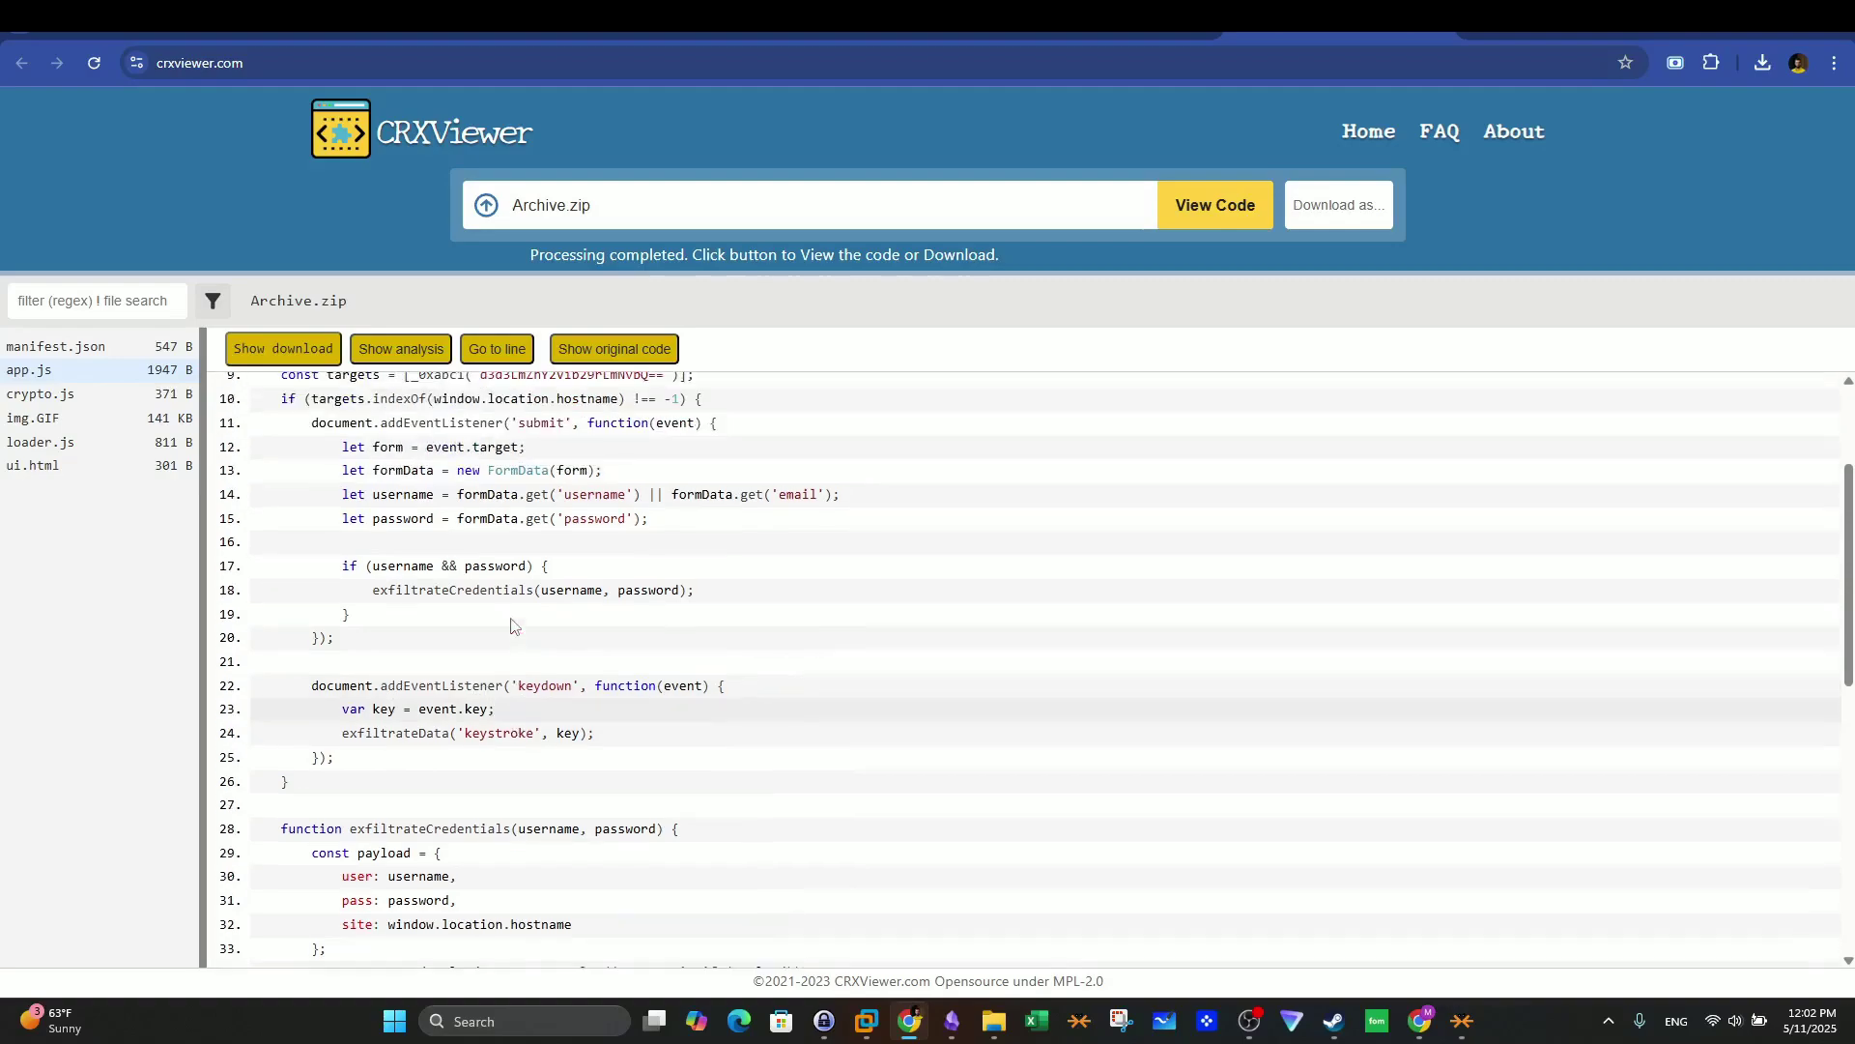
Step: Review the credential payload, encryption and sendToServer functions in app.js, highlighting the collection URL
scroll(585, 654, "down", 4)
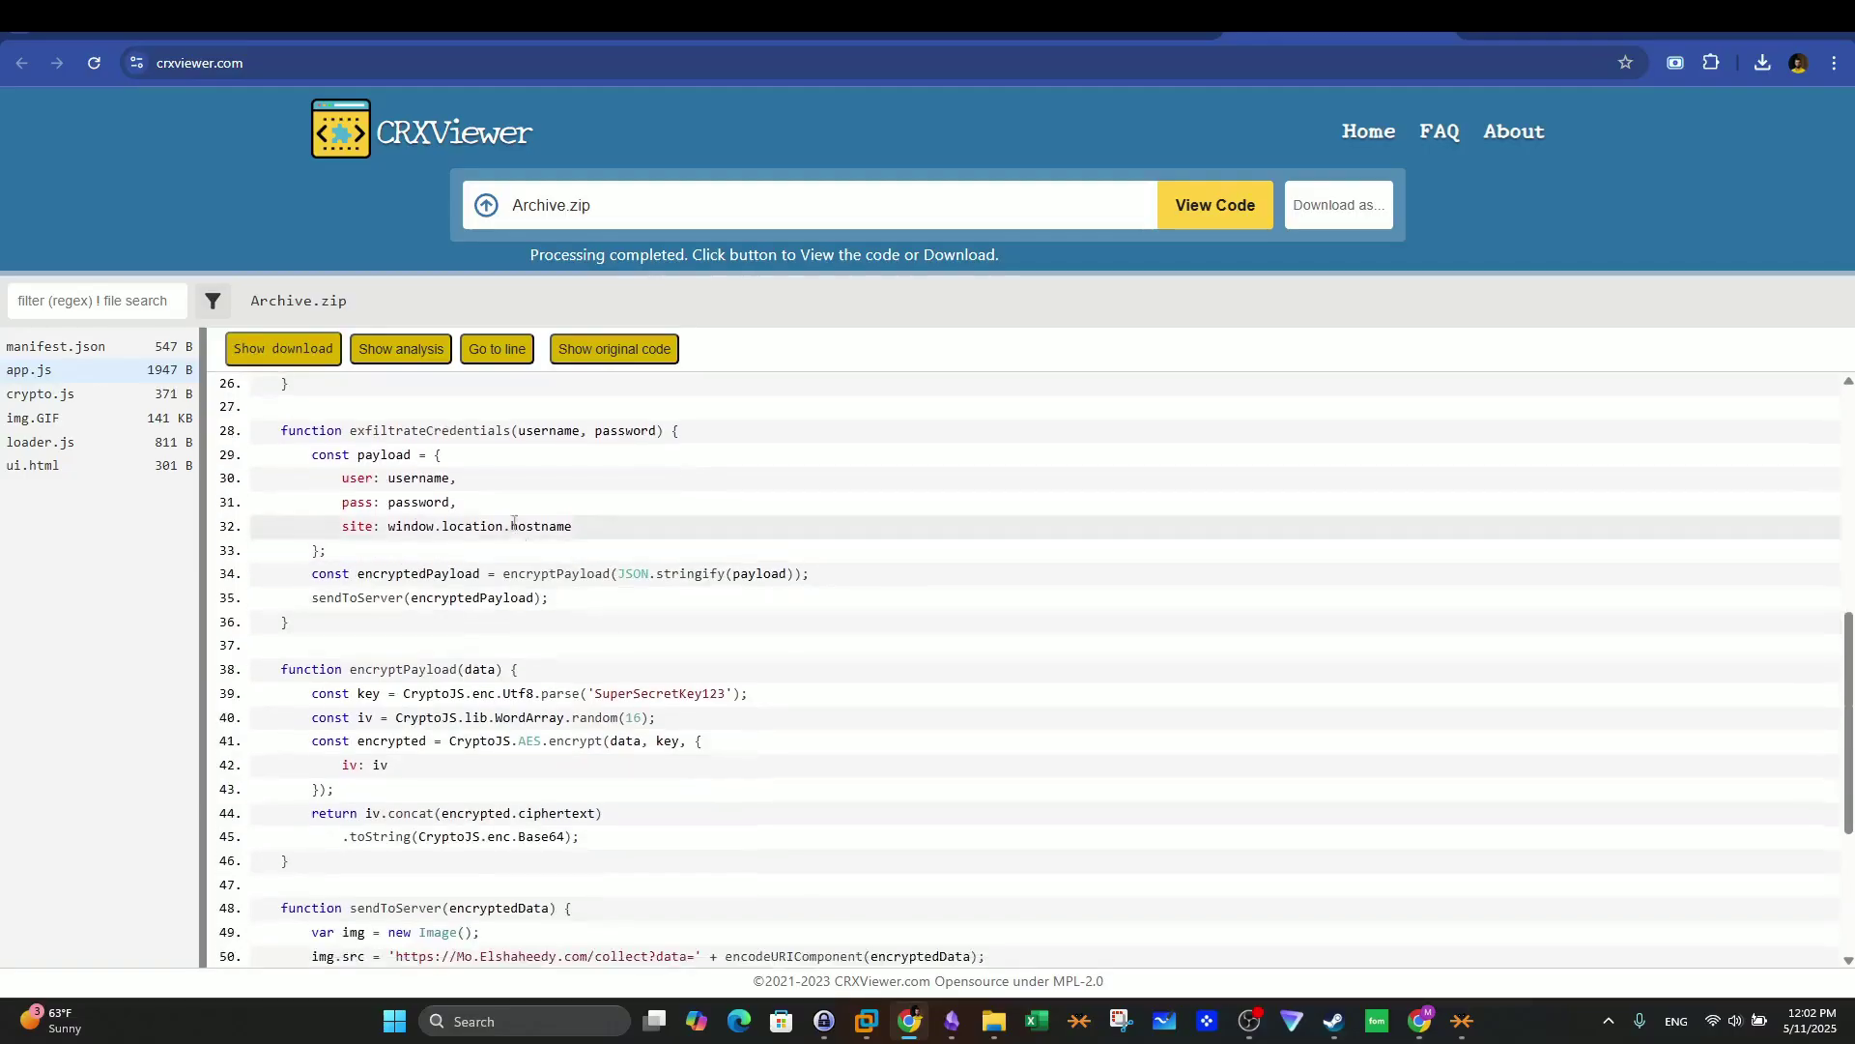
scroll(624, 592, "down", 1)
scroll(623, 592, "down", 2)
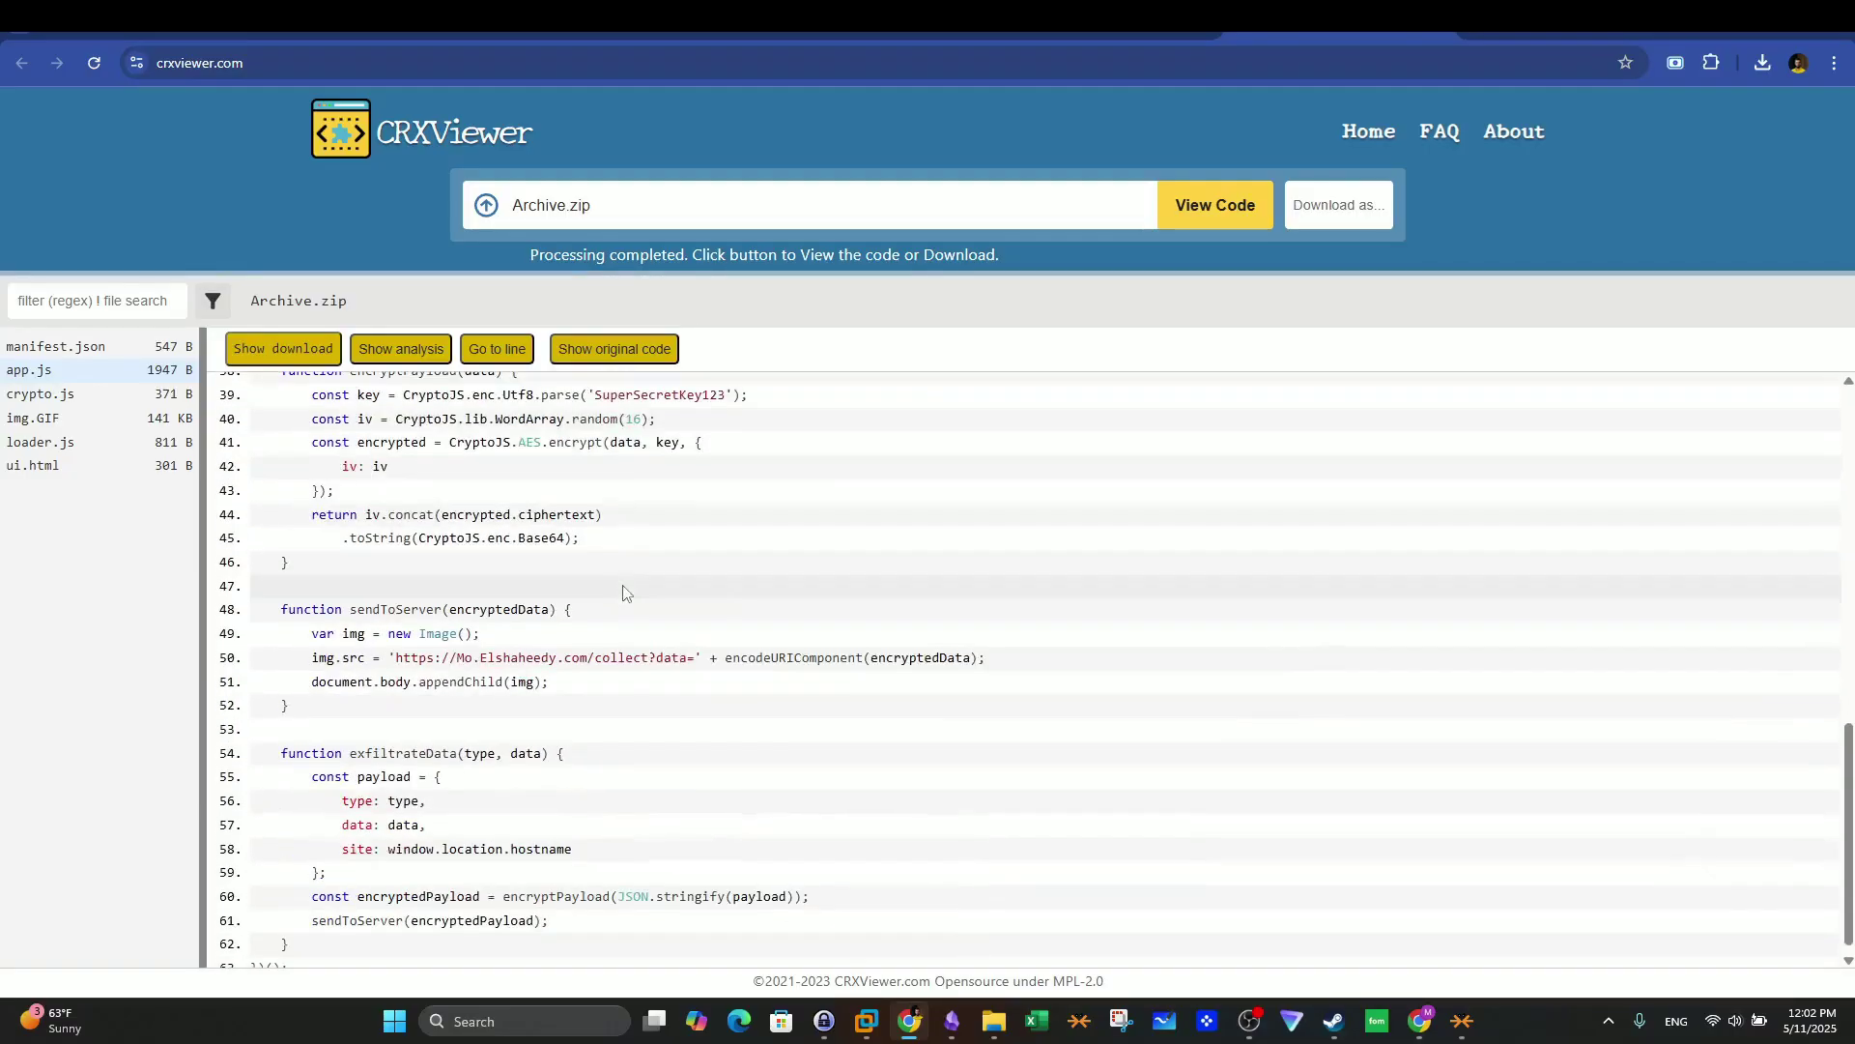
left_click_drag(318, 608, 474, 610)
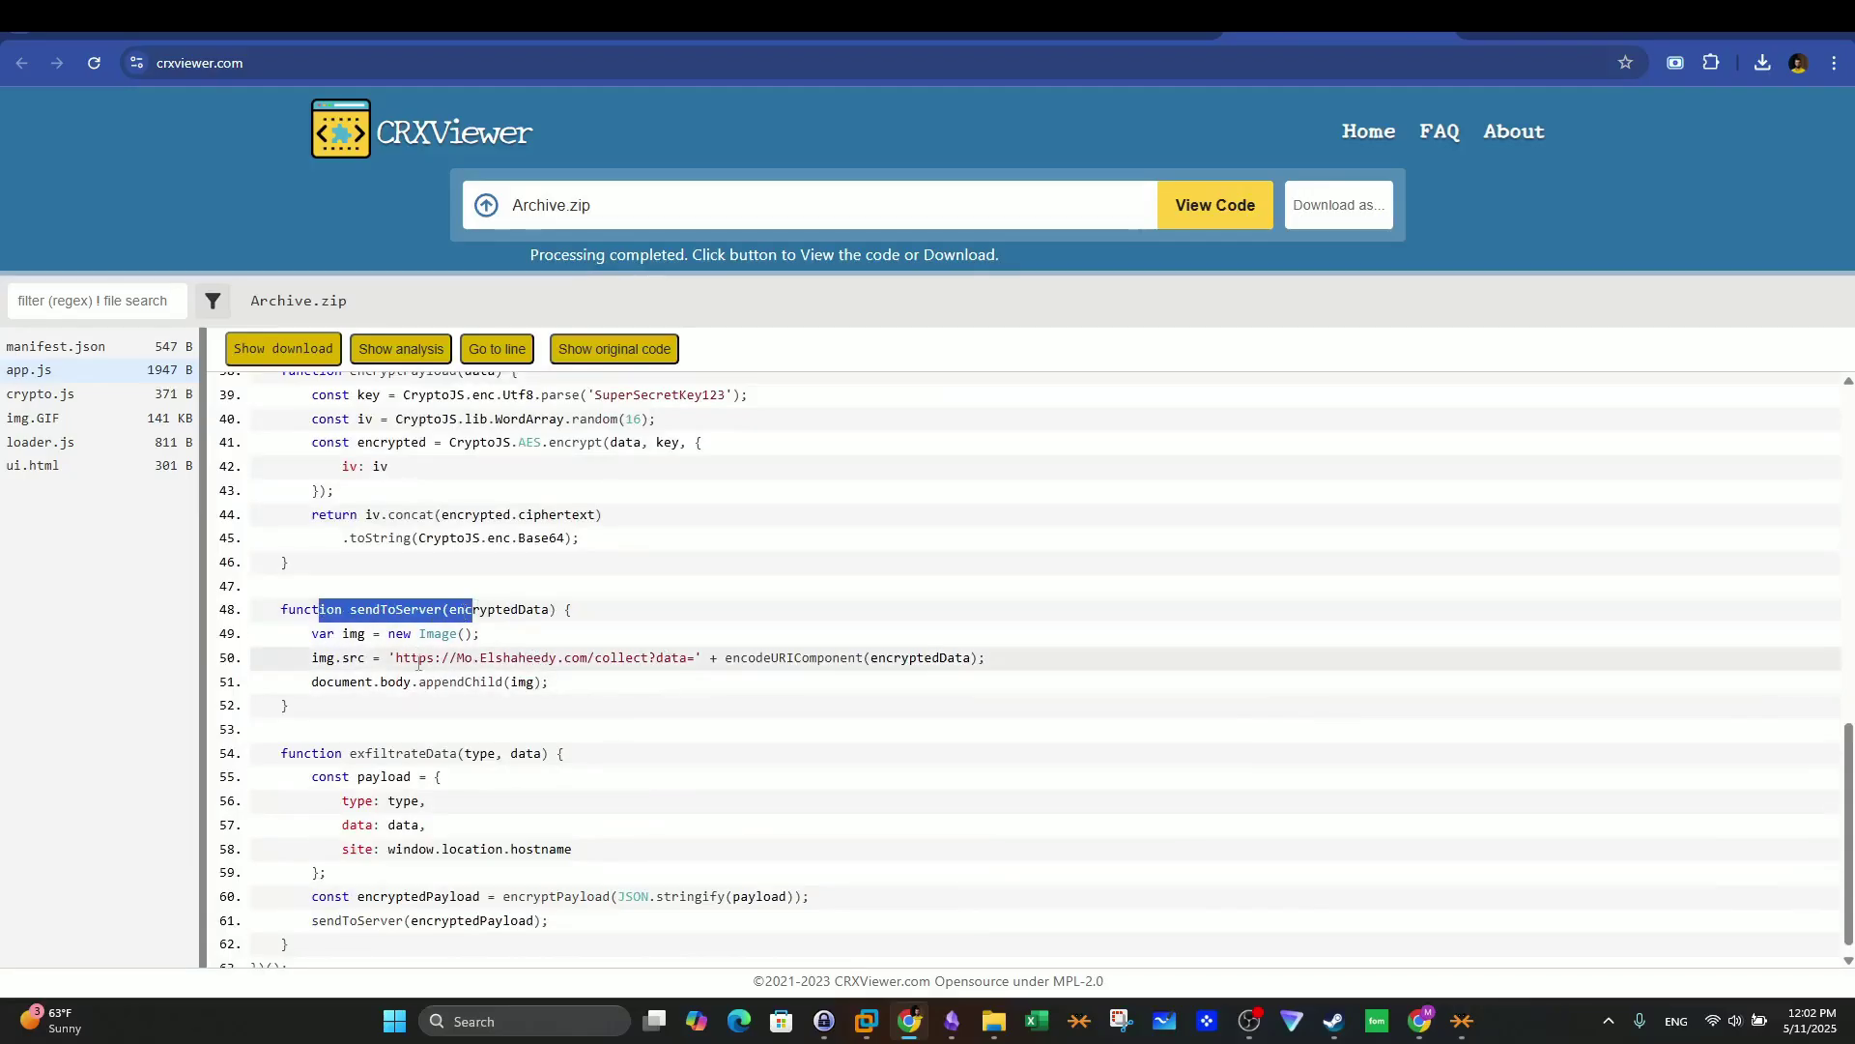
left_click_drag(395, 658, 495, 658)
scroll(522, 665, "down", 1)
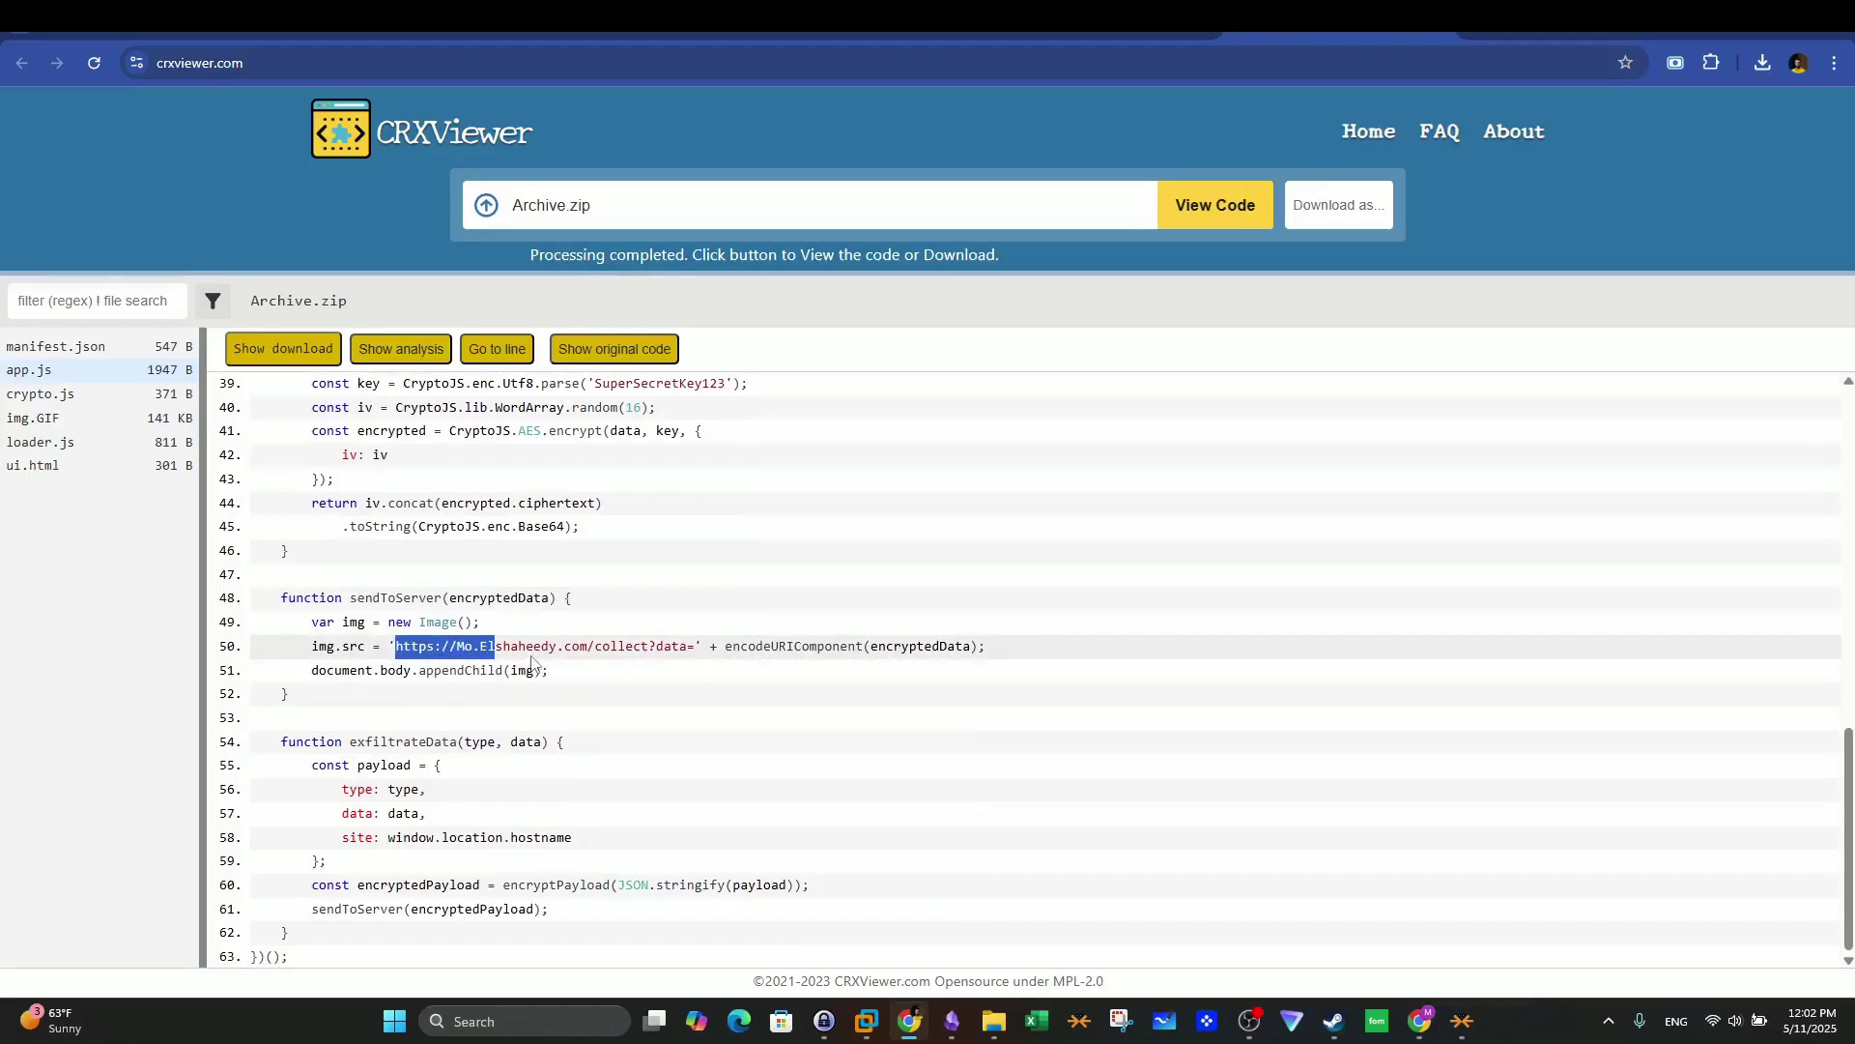
scroll(532, 663, "up", 8)
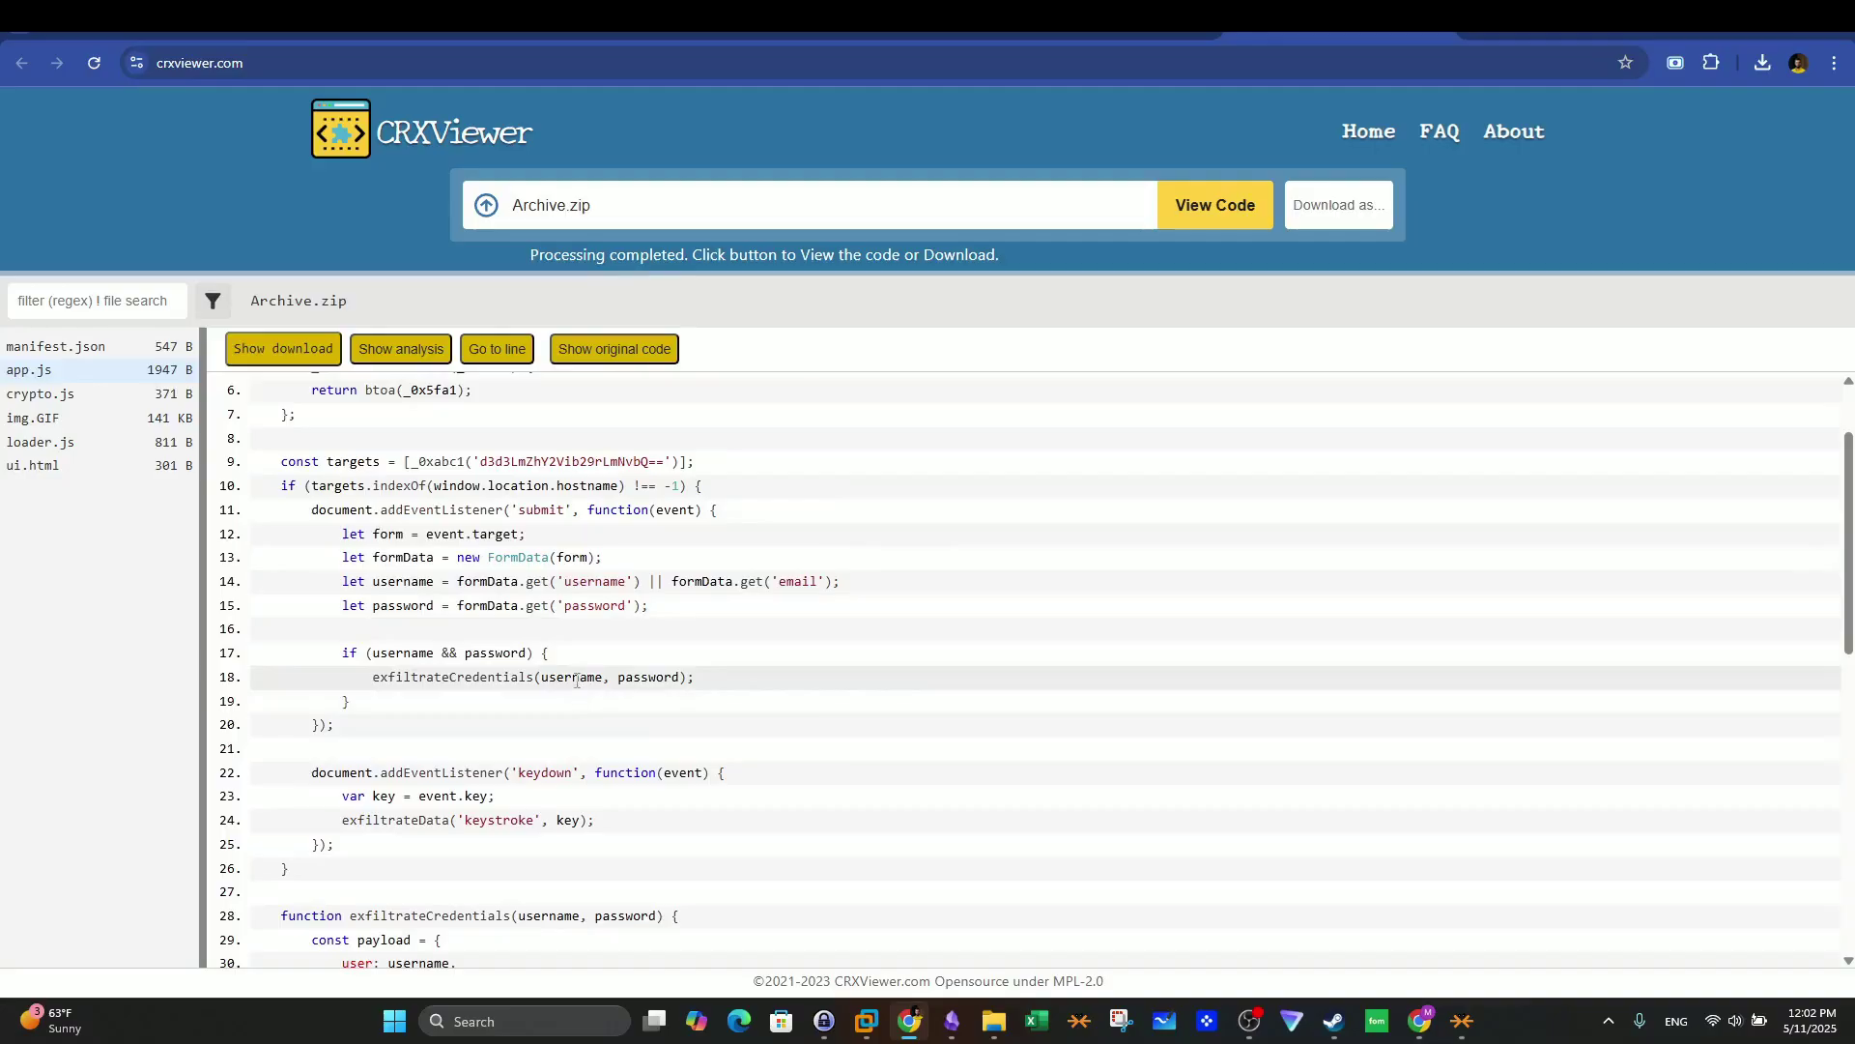
Step: Look through the extension's remaining files, including crypto.js with its AES encryption function, img.GIF and ui.html
left_click(97, 393)
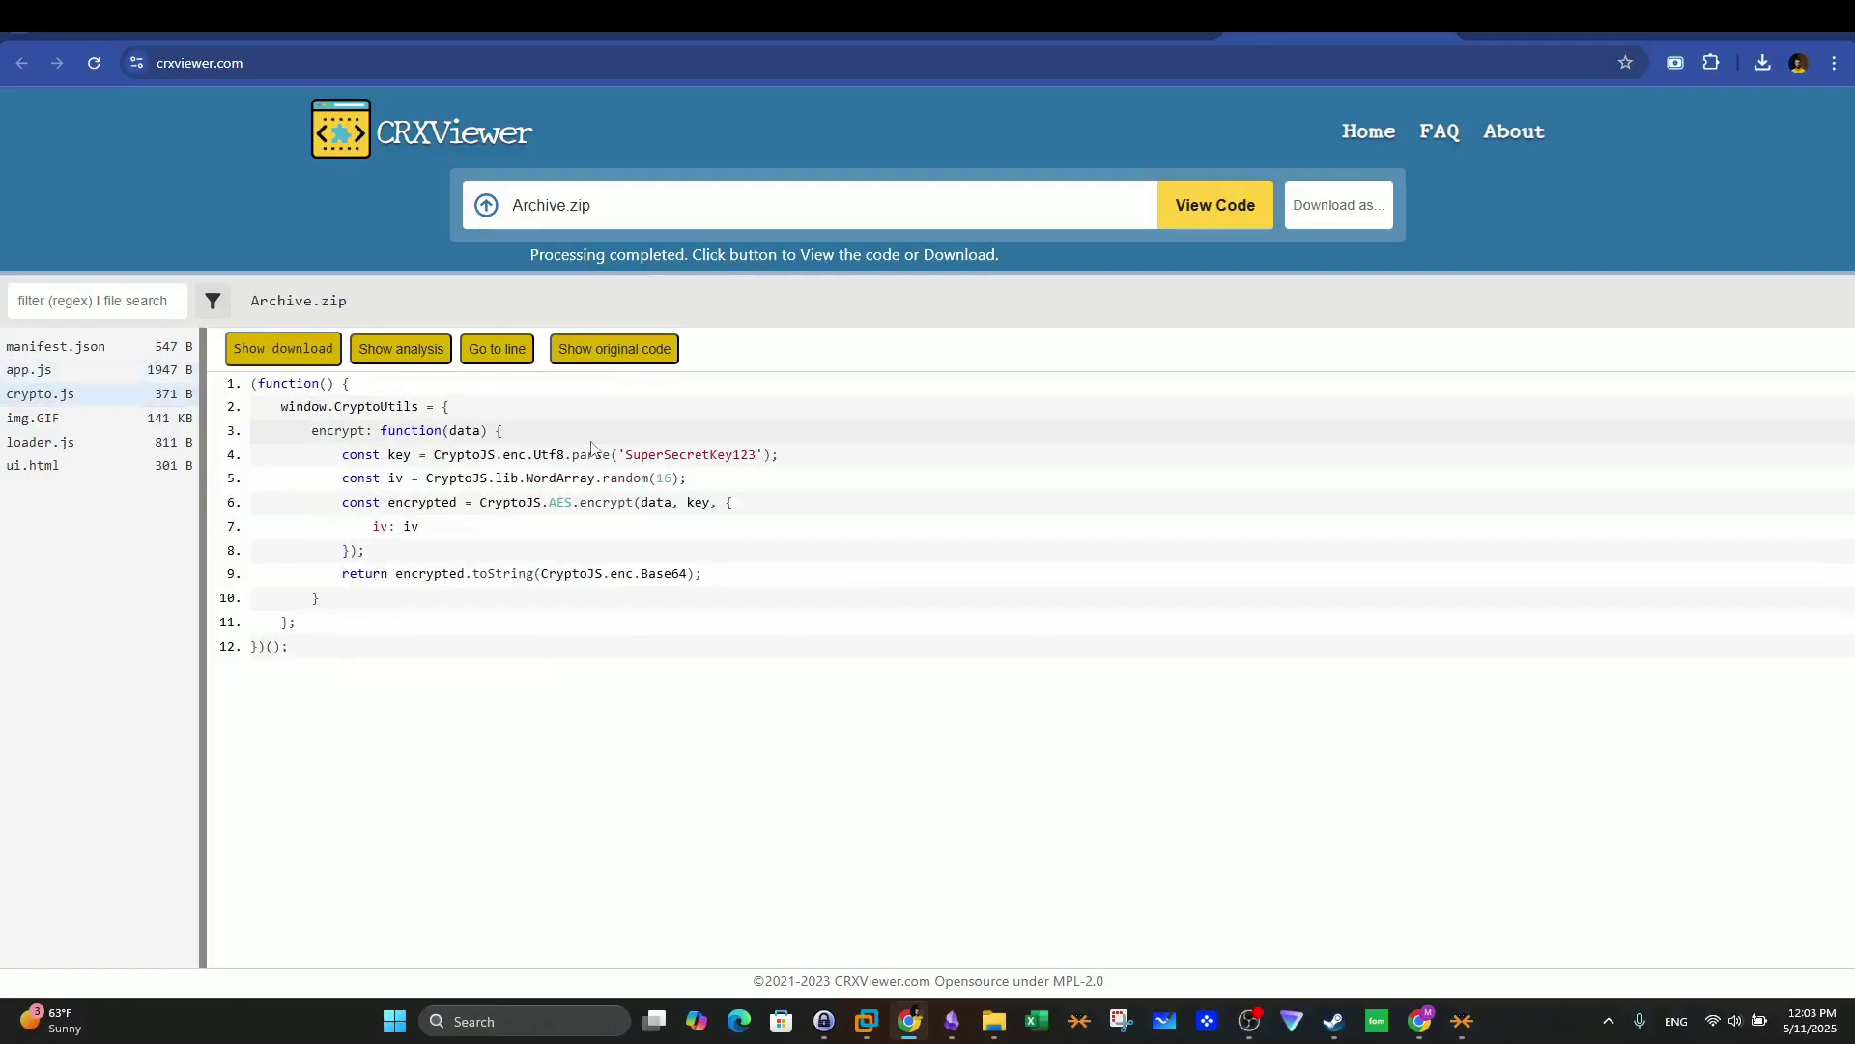
left_click(166, 420)
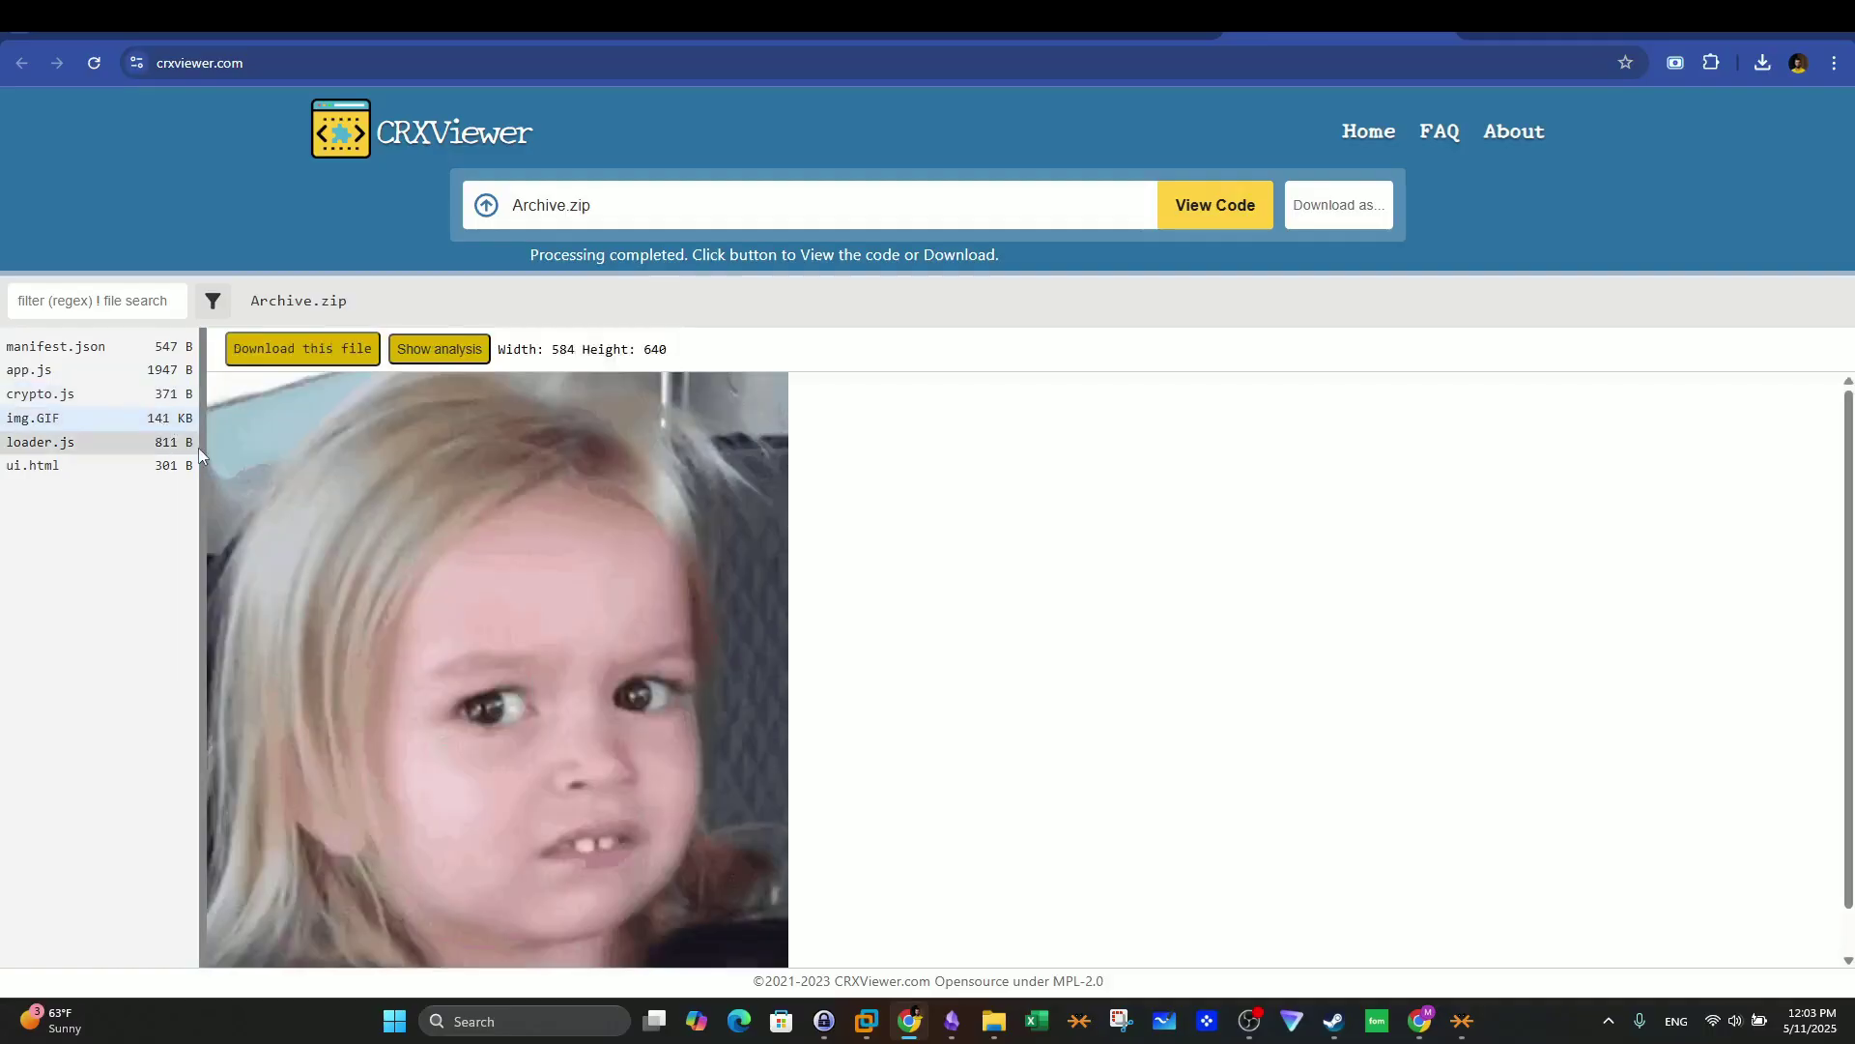
left_click(102, 466)
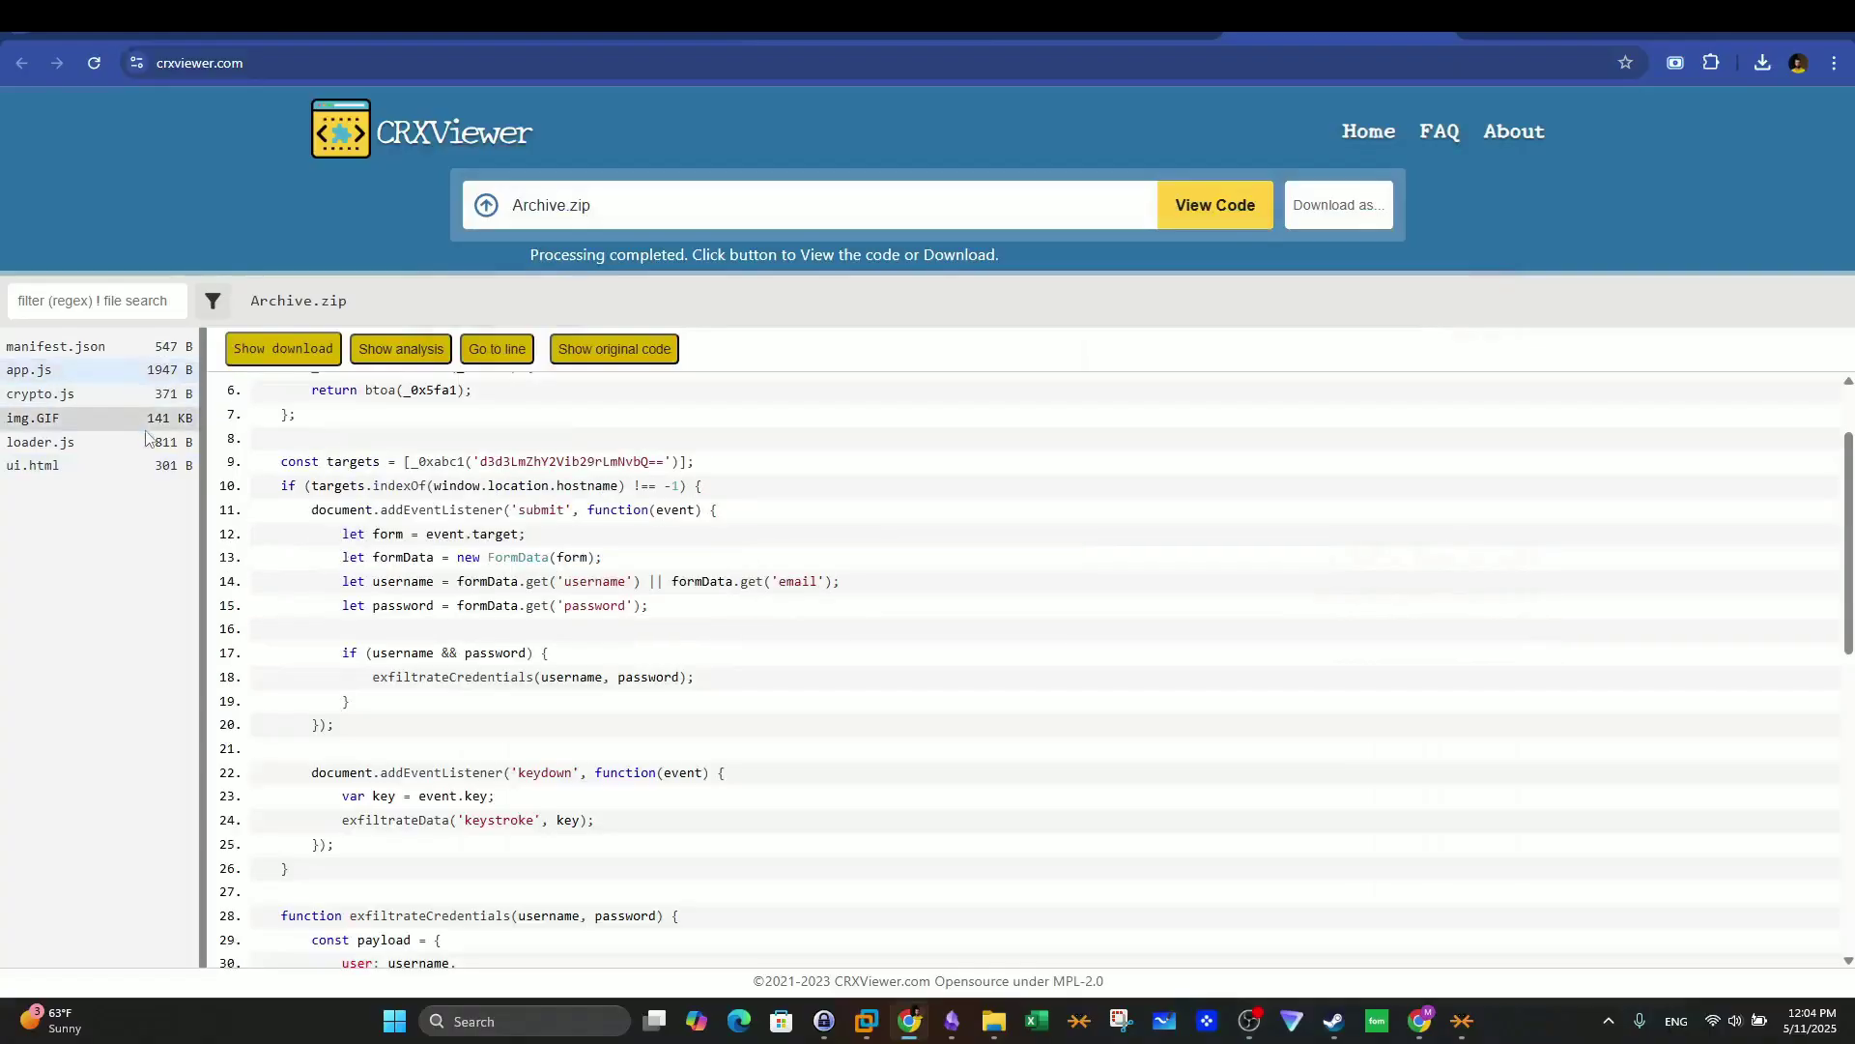
left_click(55, 345)
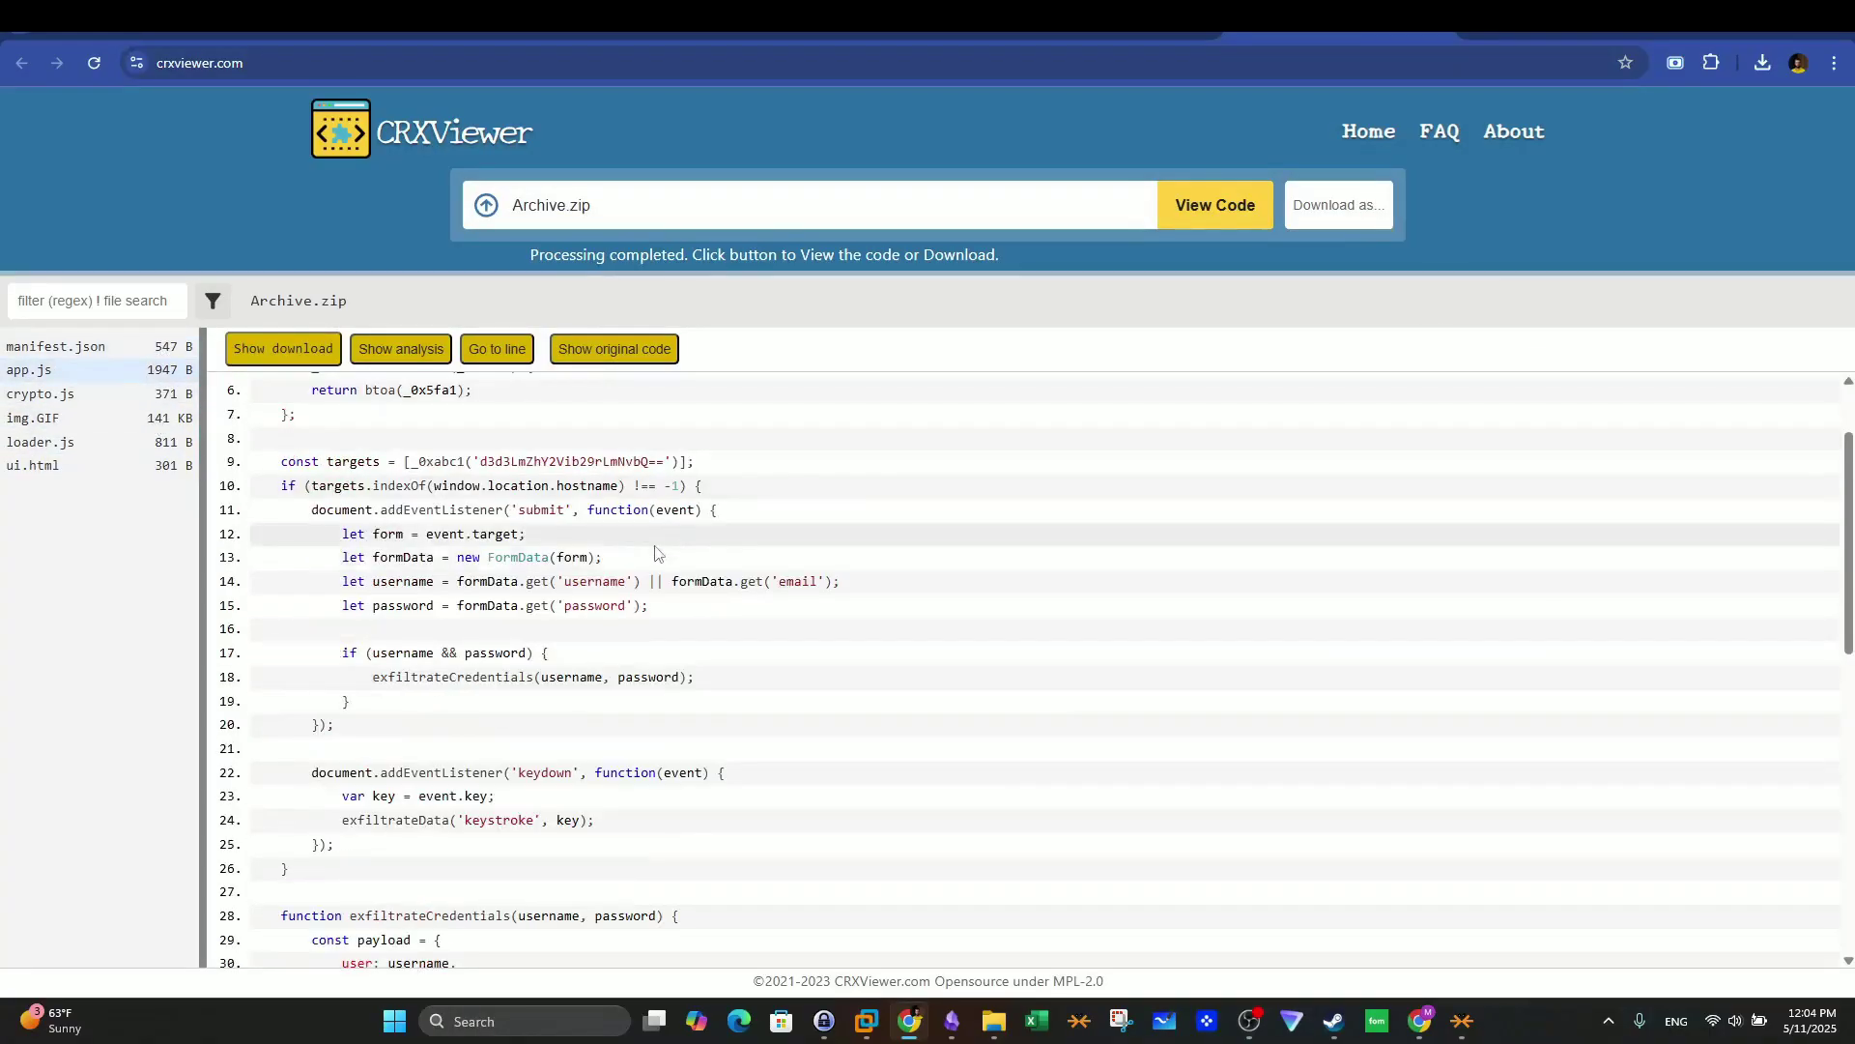
Step: Review the form data capture and the keystroke exfiltration listener in app.js
left_click_drag(620, 580, 604, 581)
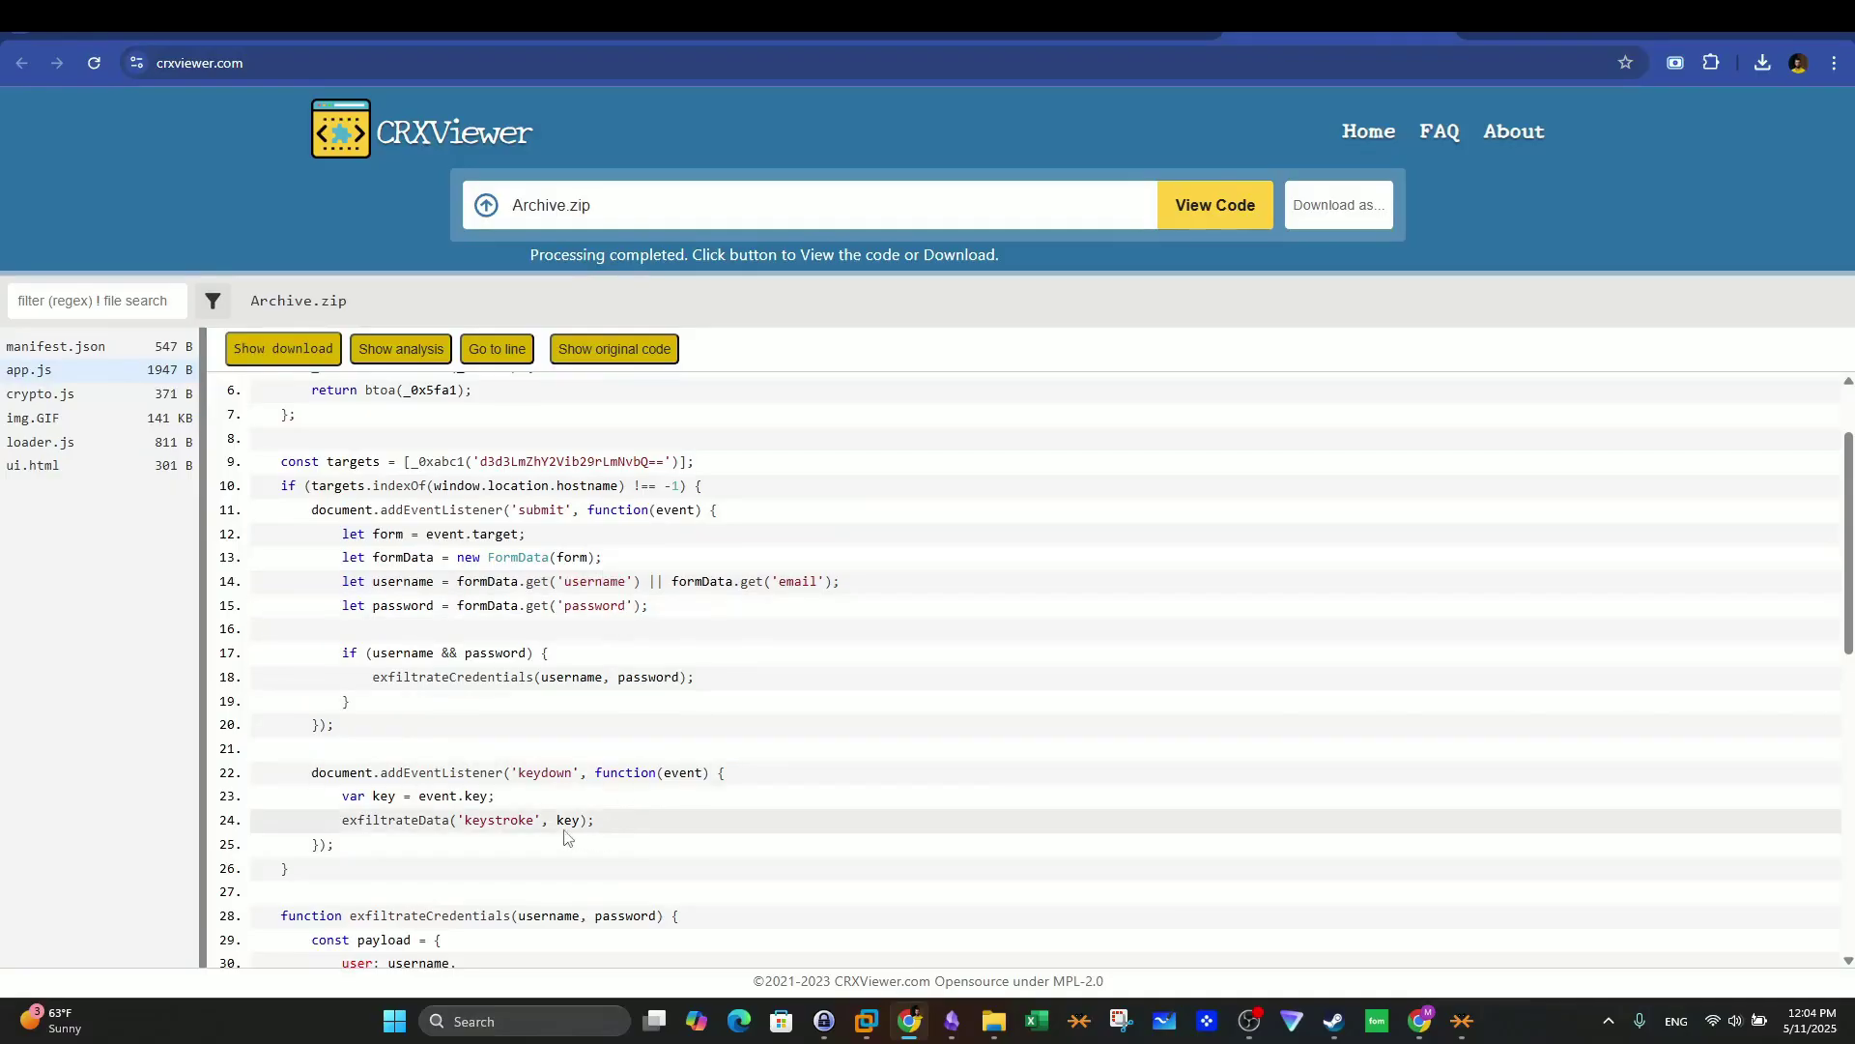
left_click_drag(542, 821, 510, 820)
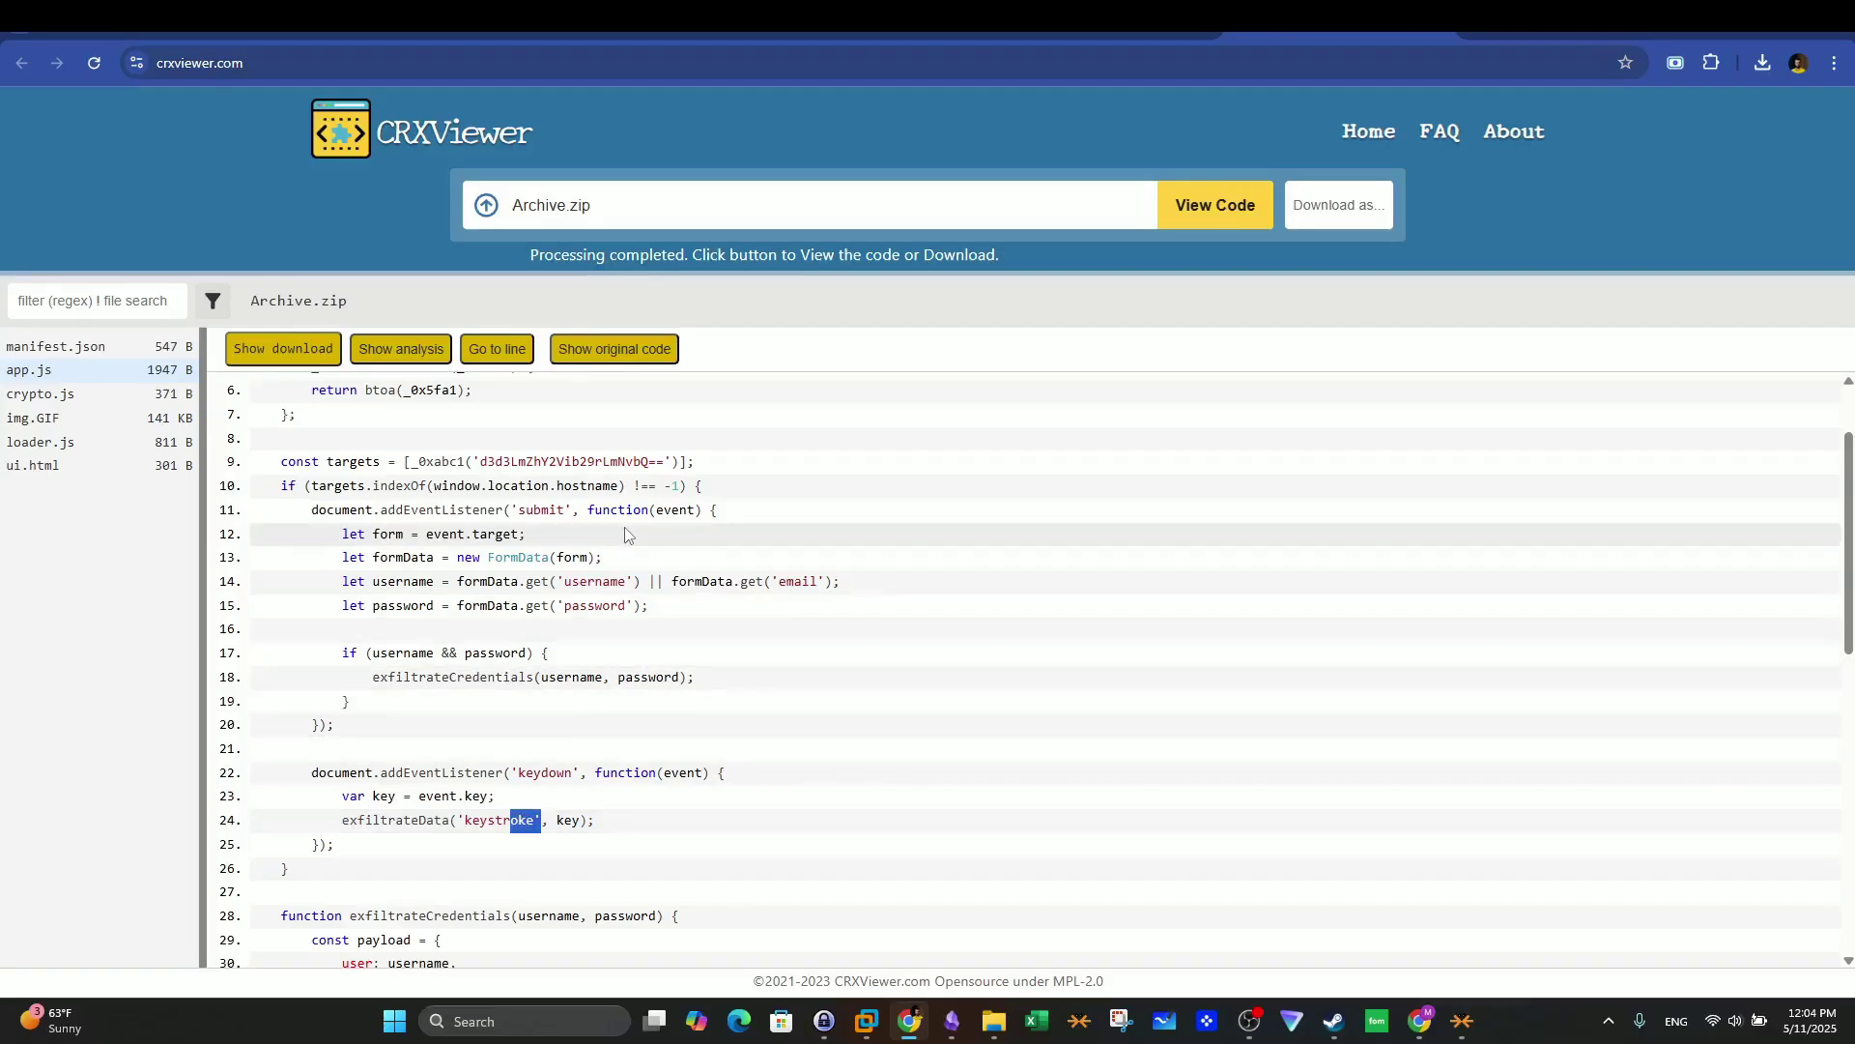
scroll(625, 525, "up", 2)
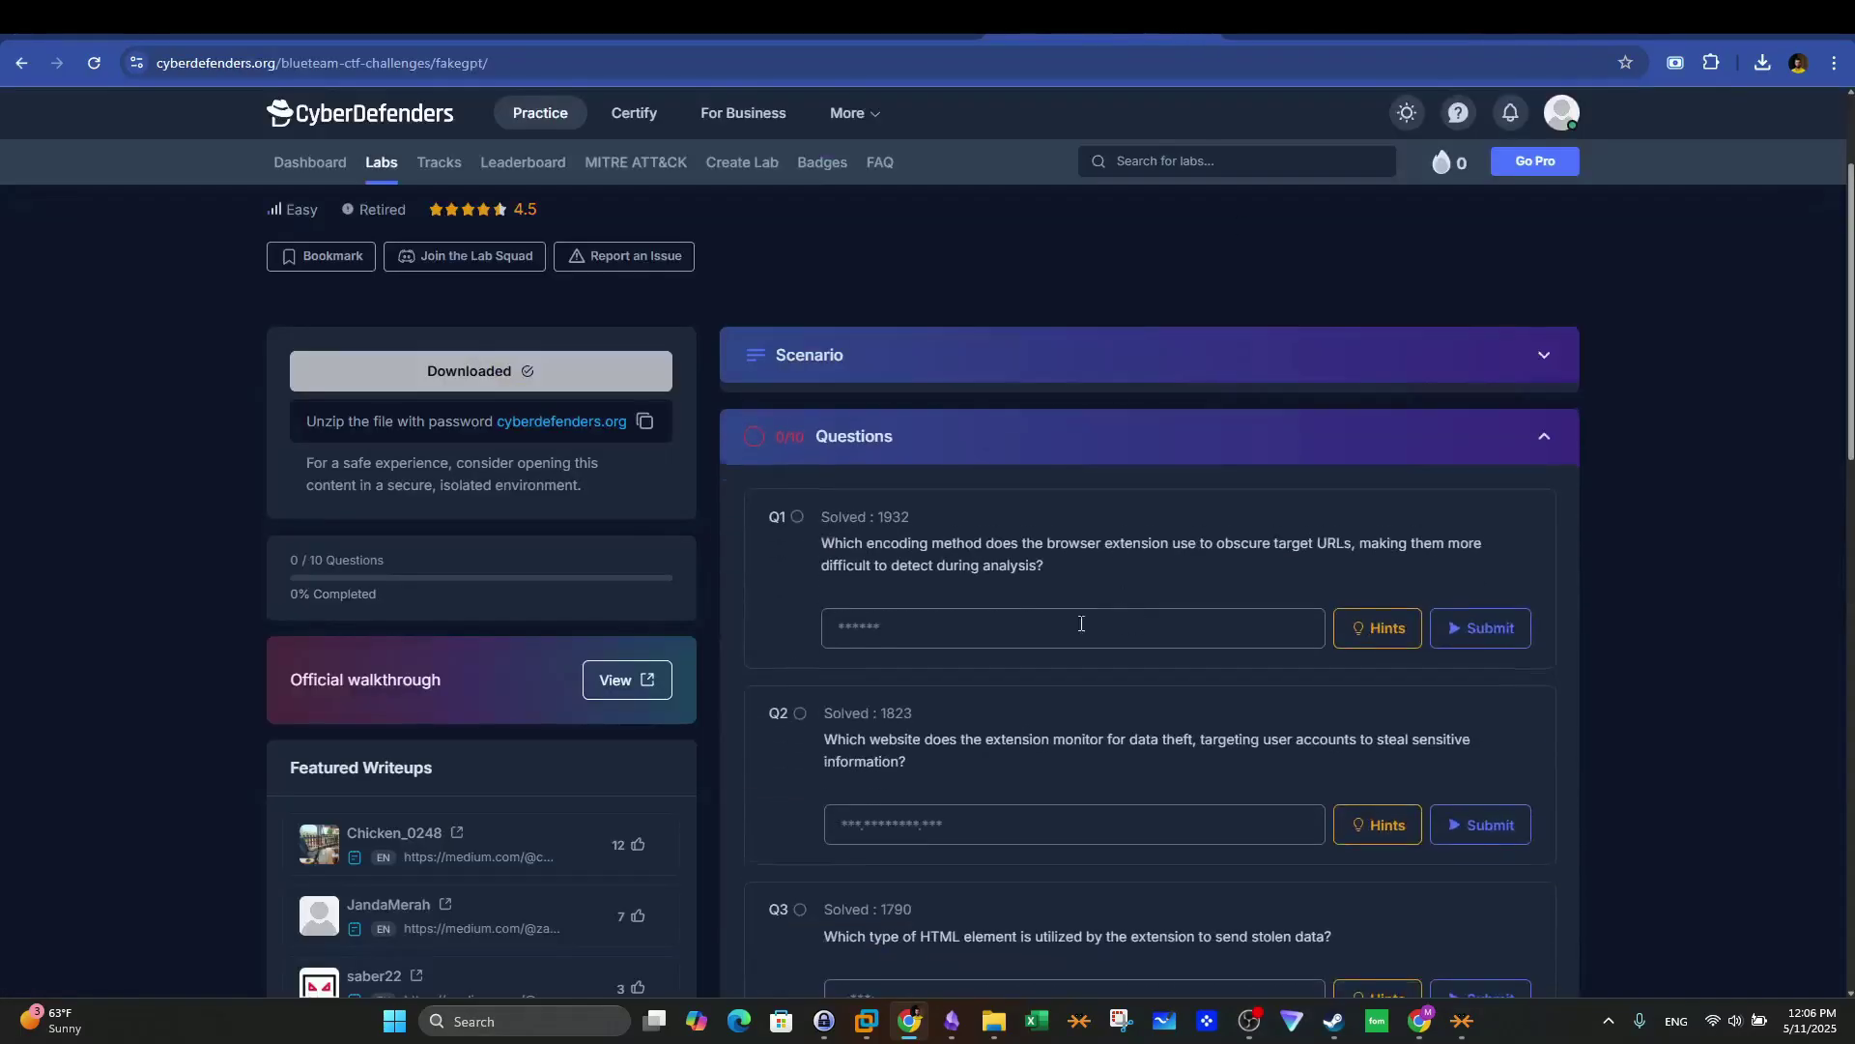
Step: On the FakeGPT lab page, read question 1 about the encoding method used to obscure target URLs
scroll(1082, 623, "down", 1)
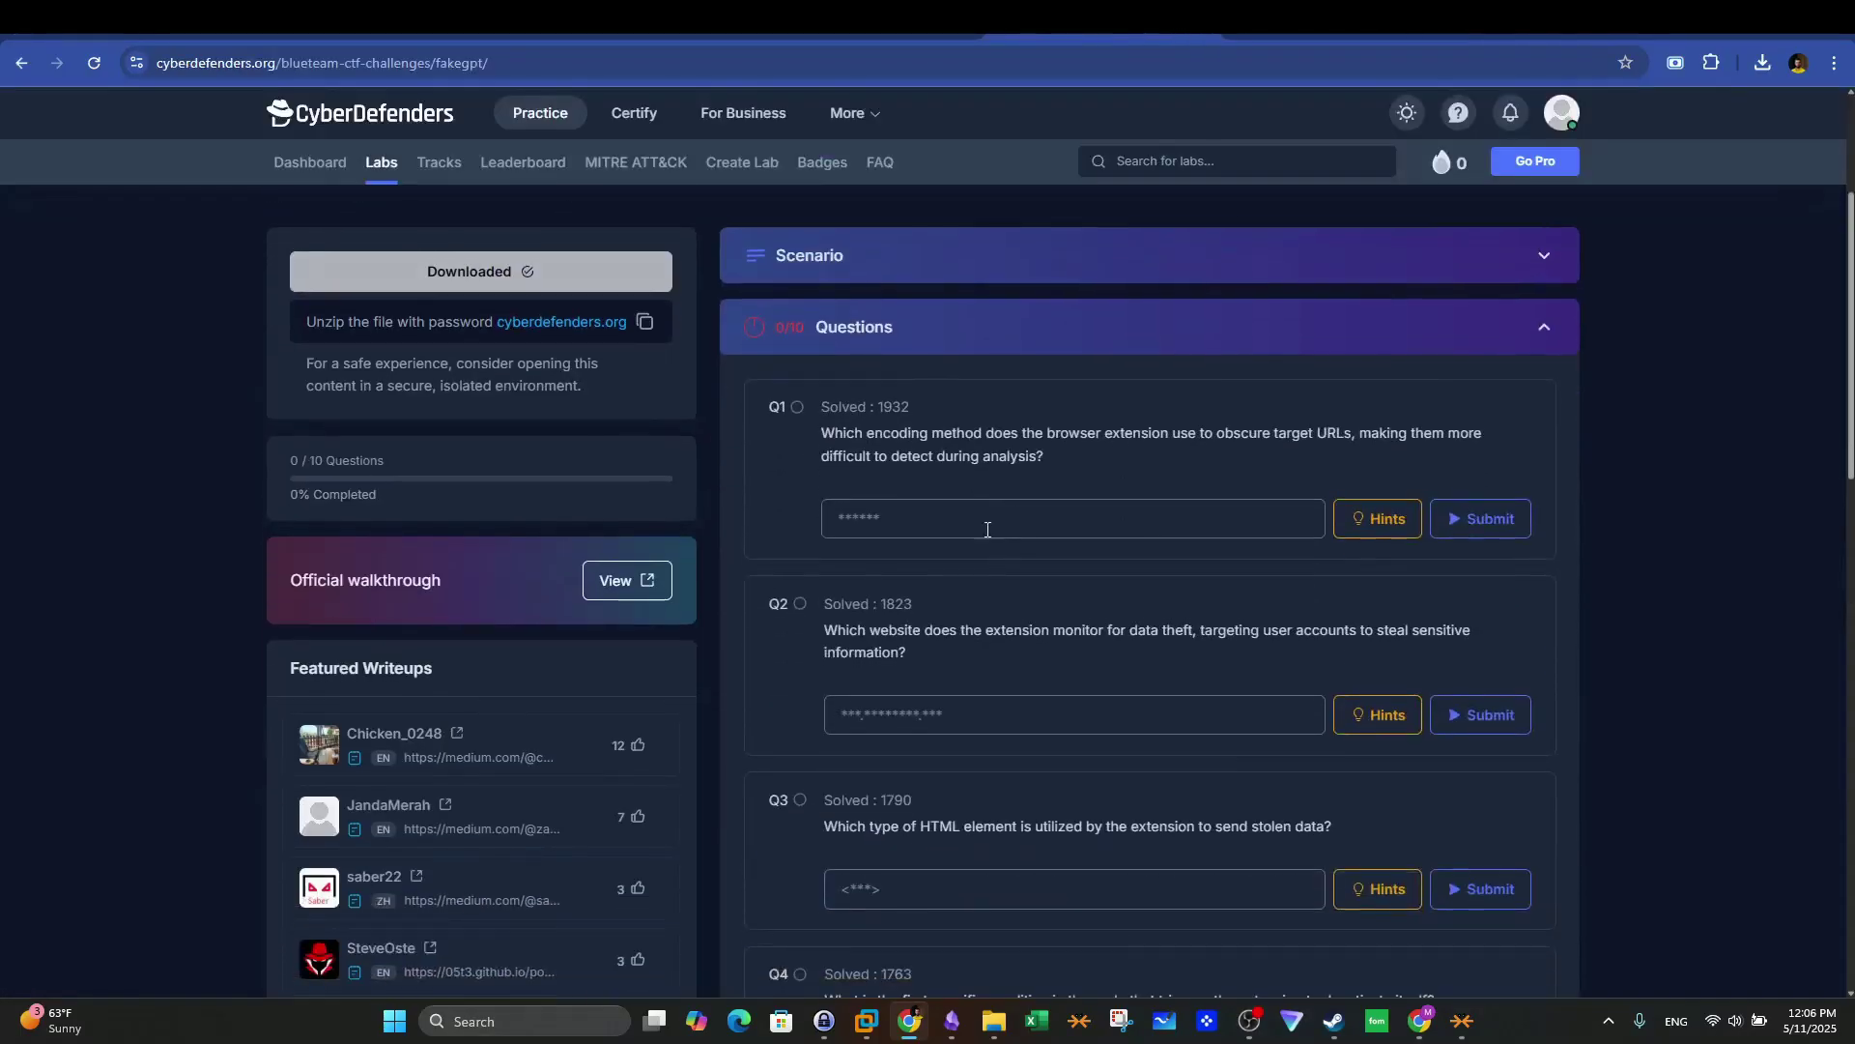
scroll(985, 527, "up", 1)
left_click_drag(833, 533, 1057, 554)
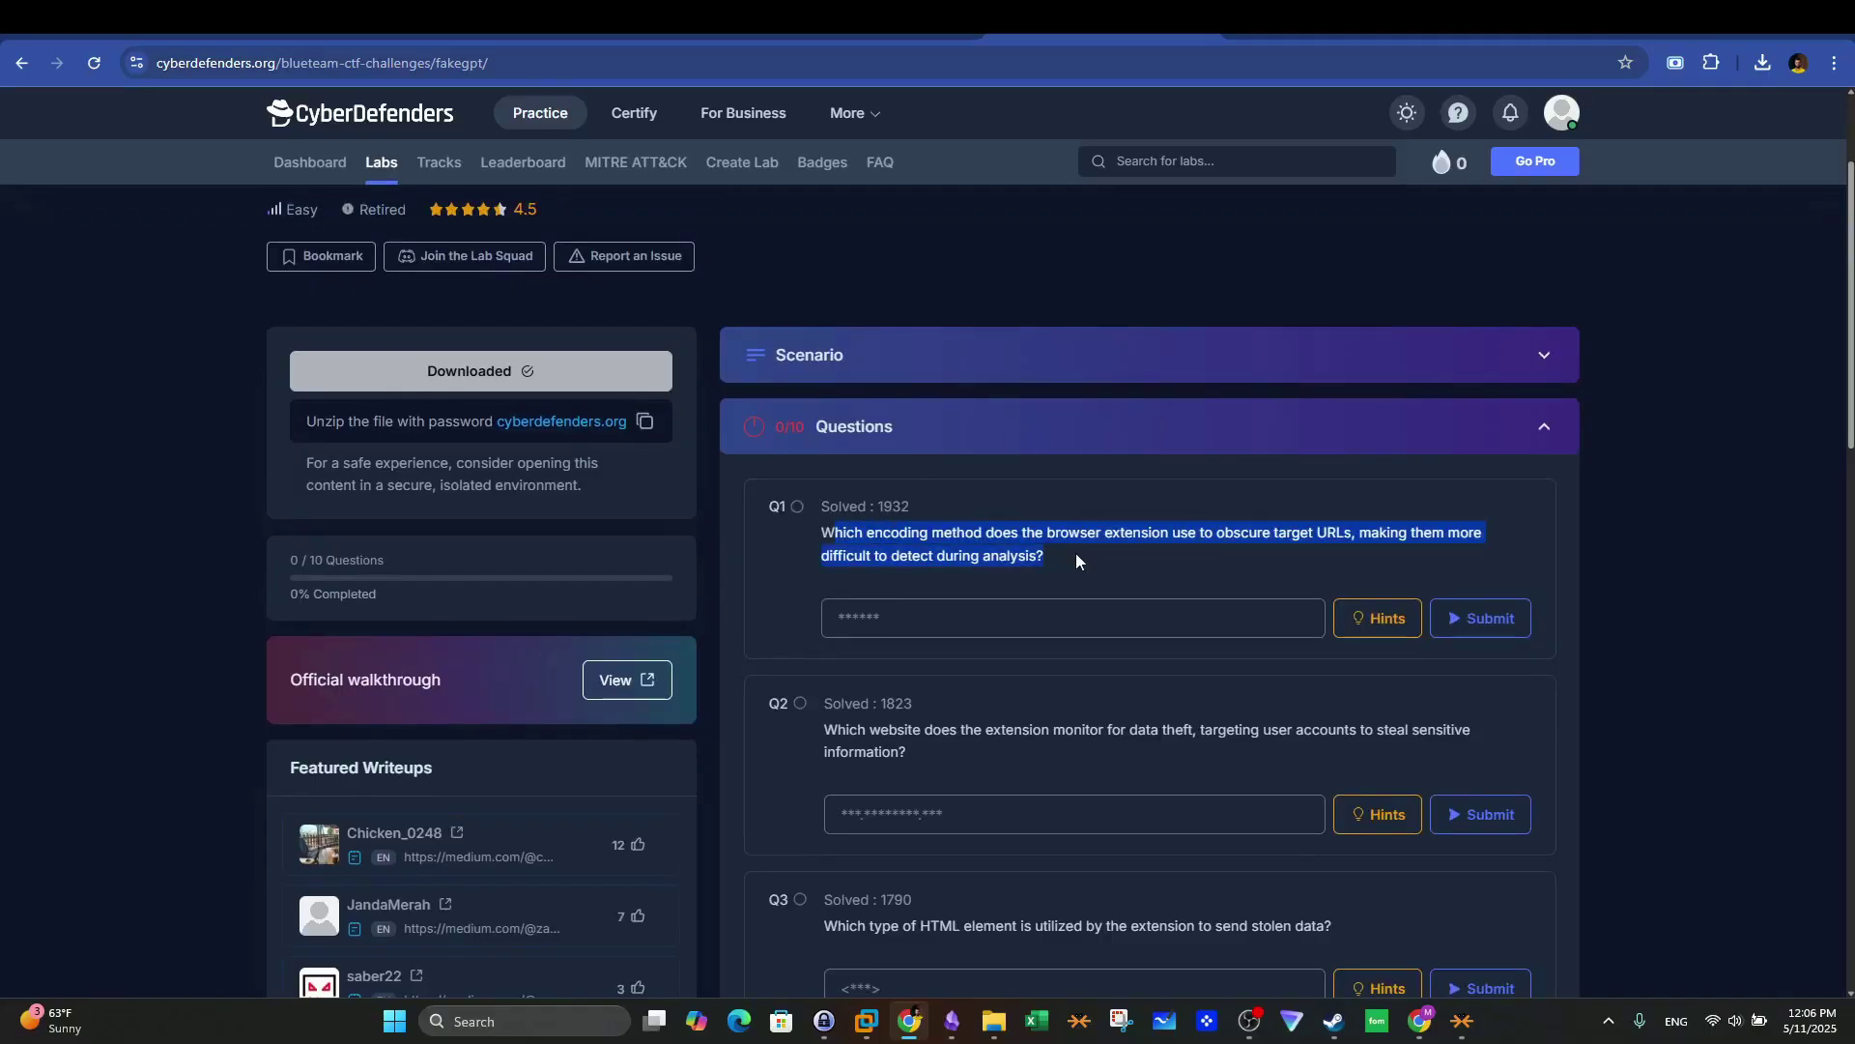
double_click(1301, 527)
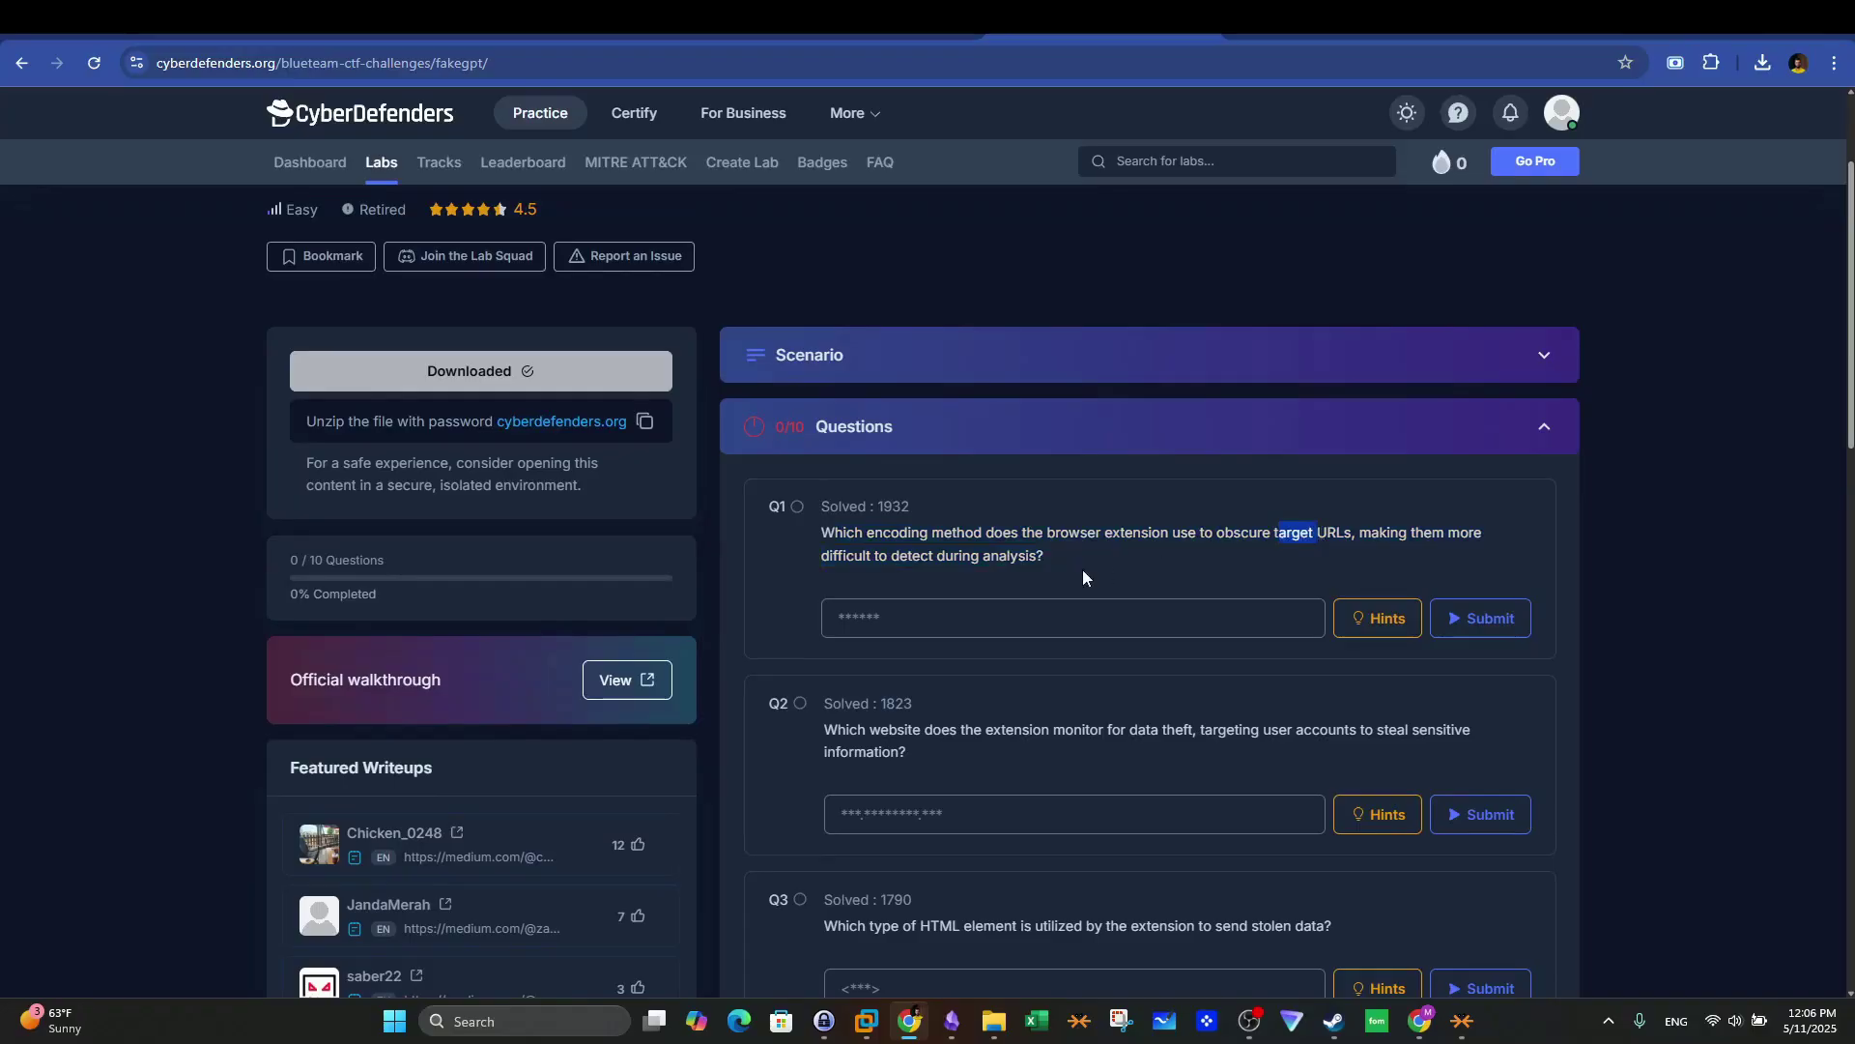
left_click_drag(1042, 563, 813, 528)
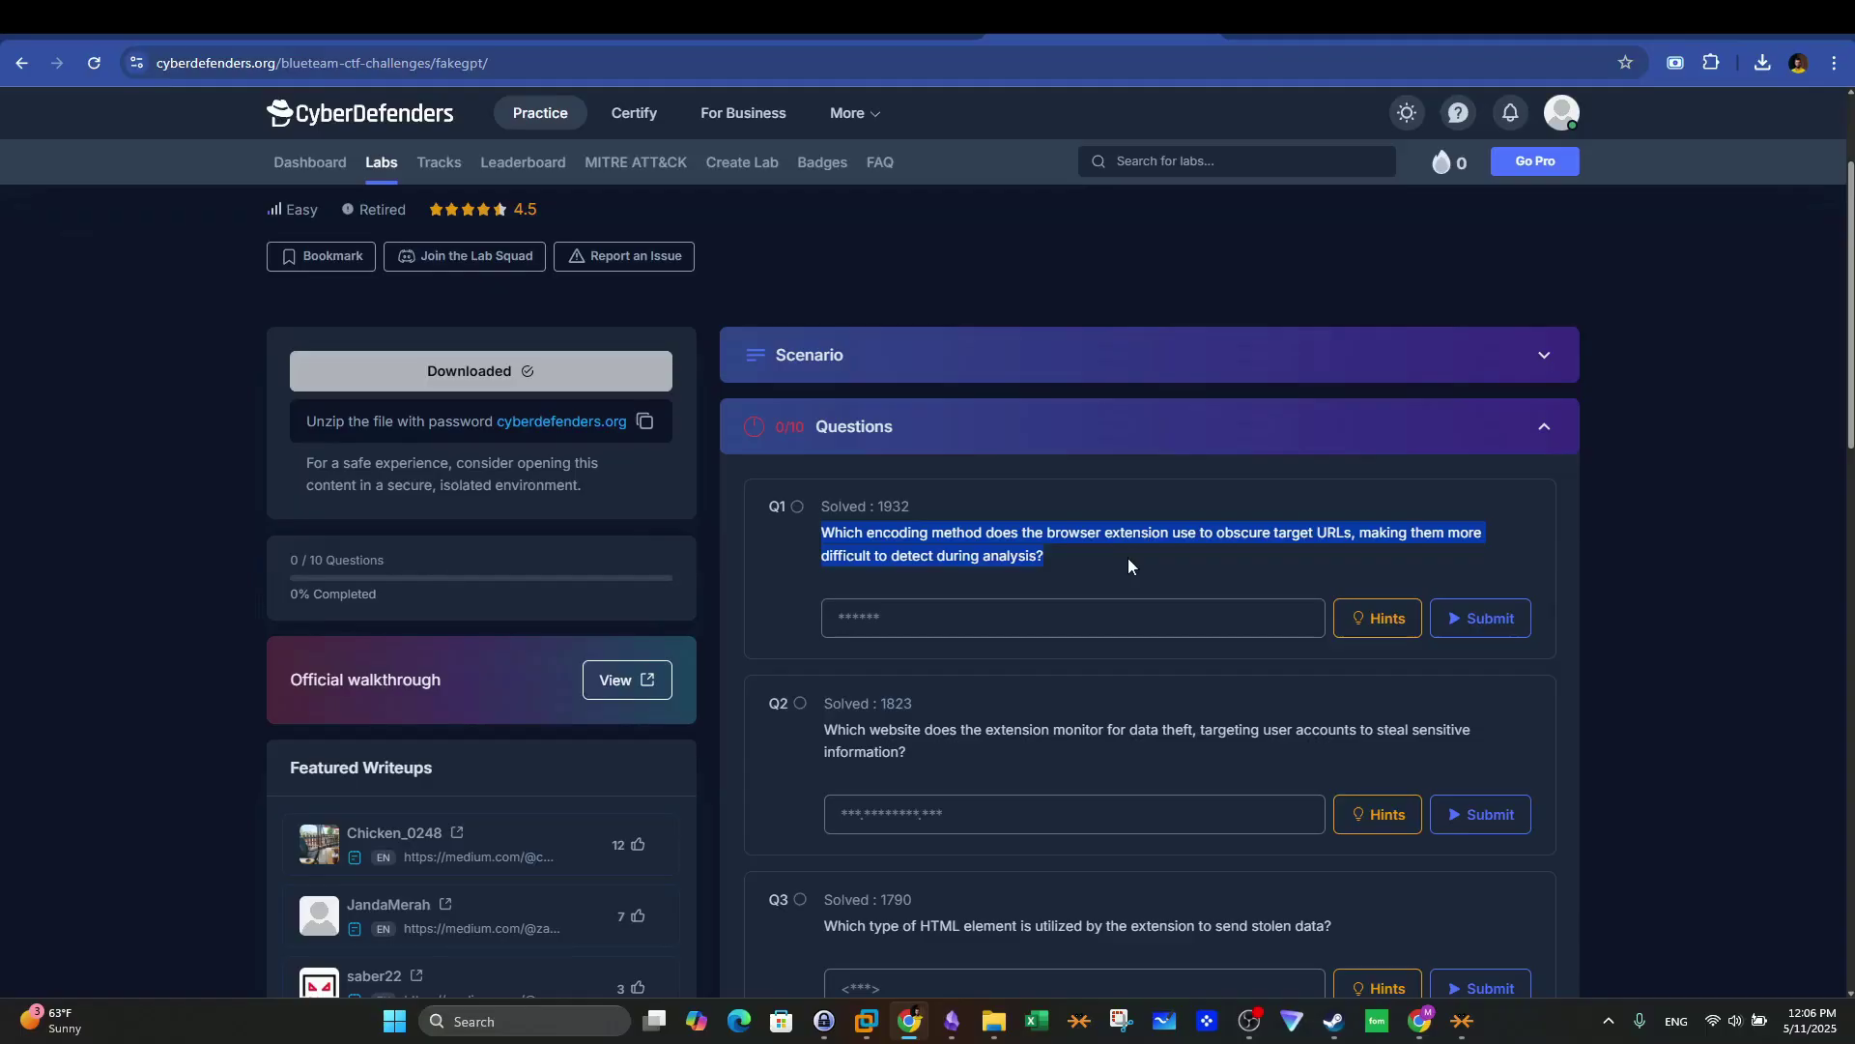
Step: Back in CRXViewer, examine the function at lines 5 to 7 of app.js, highlighting its btoa call
key("ctrl+Tab")
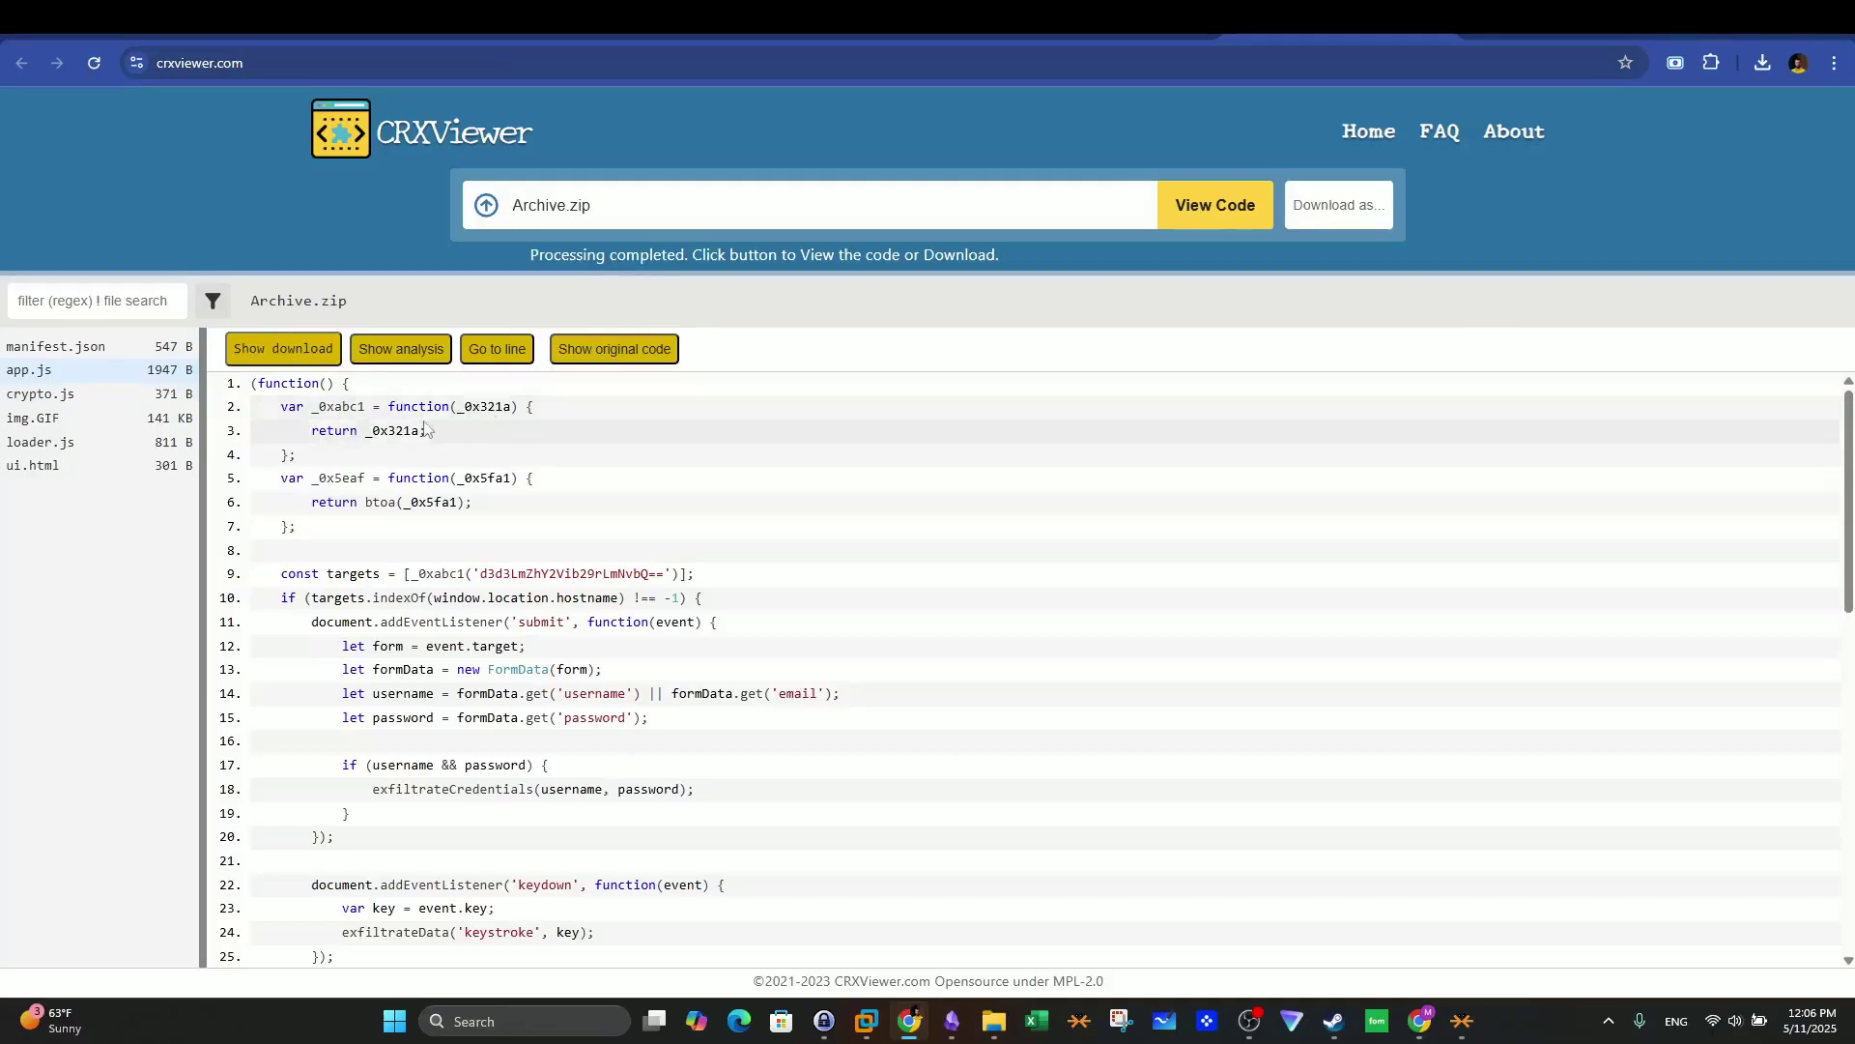
left_click_drag(517, 482, 319, 478)
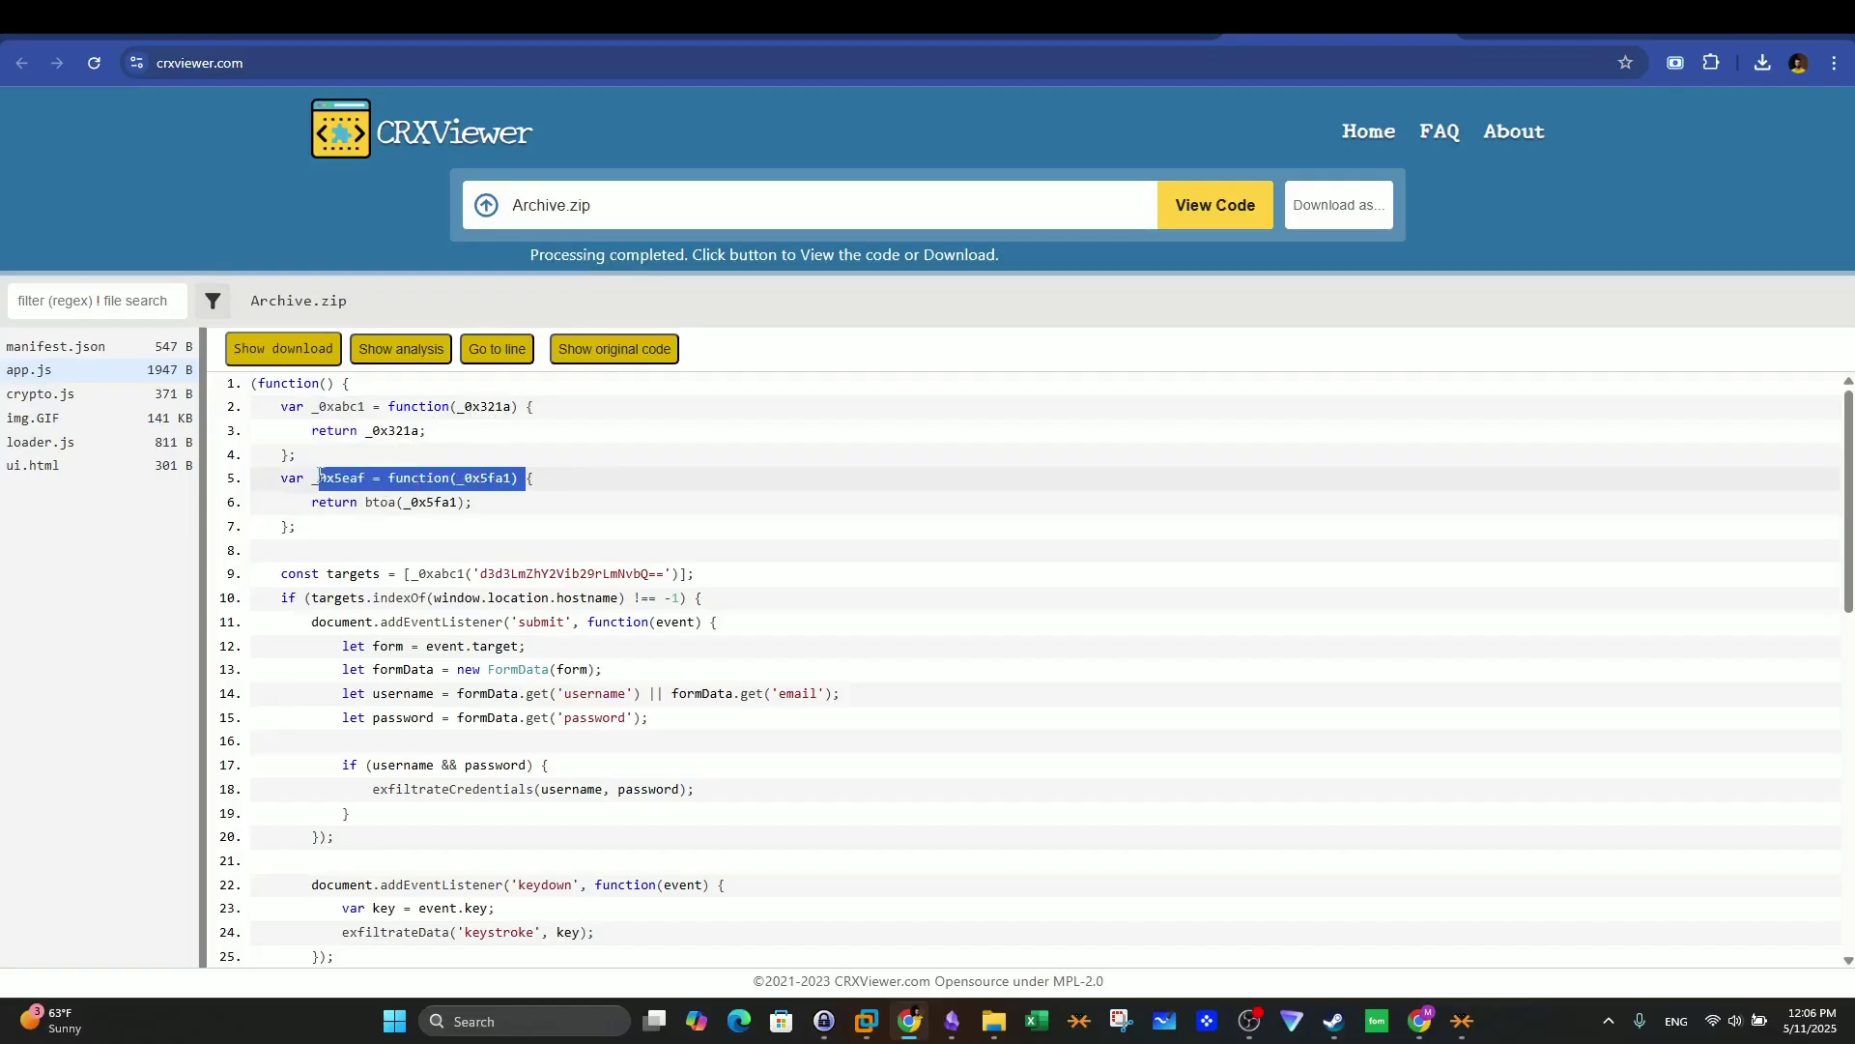
left_click(501, 481)
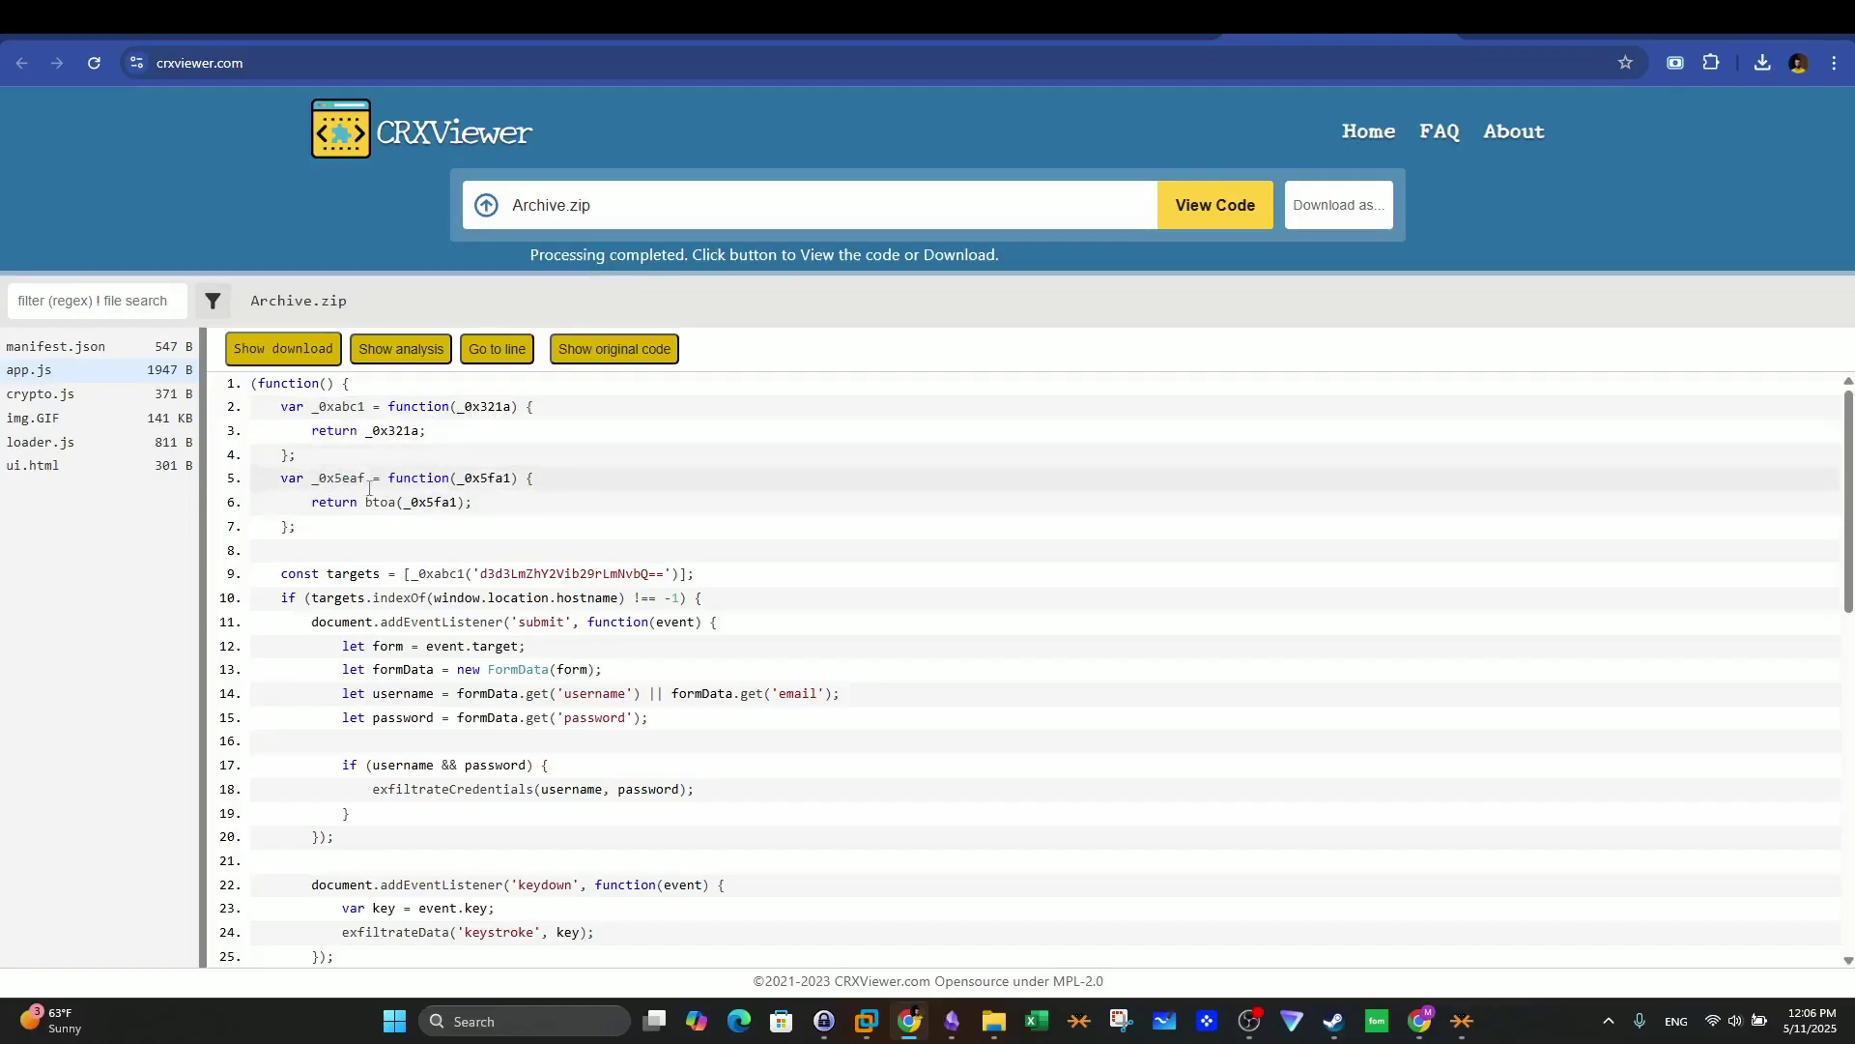
left_click_drag(365, 504, 391, 502)
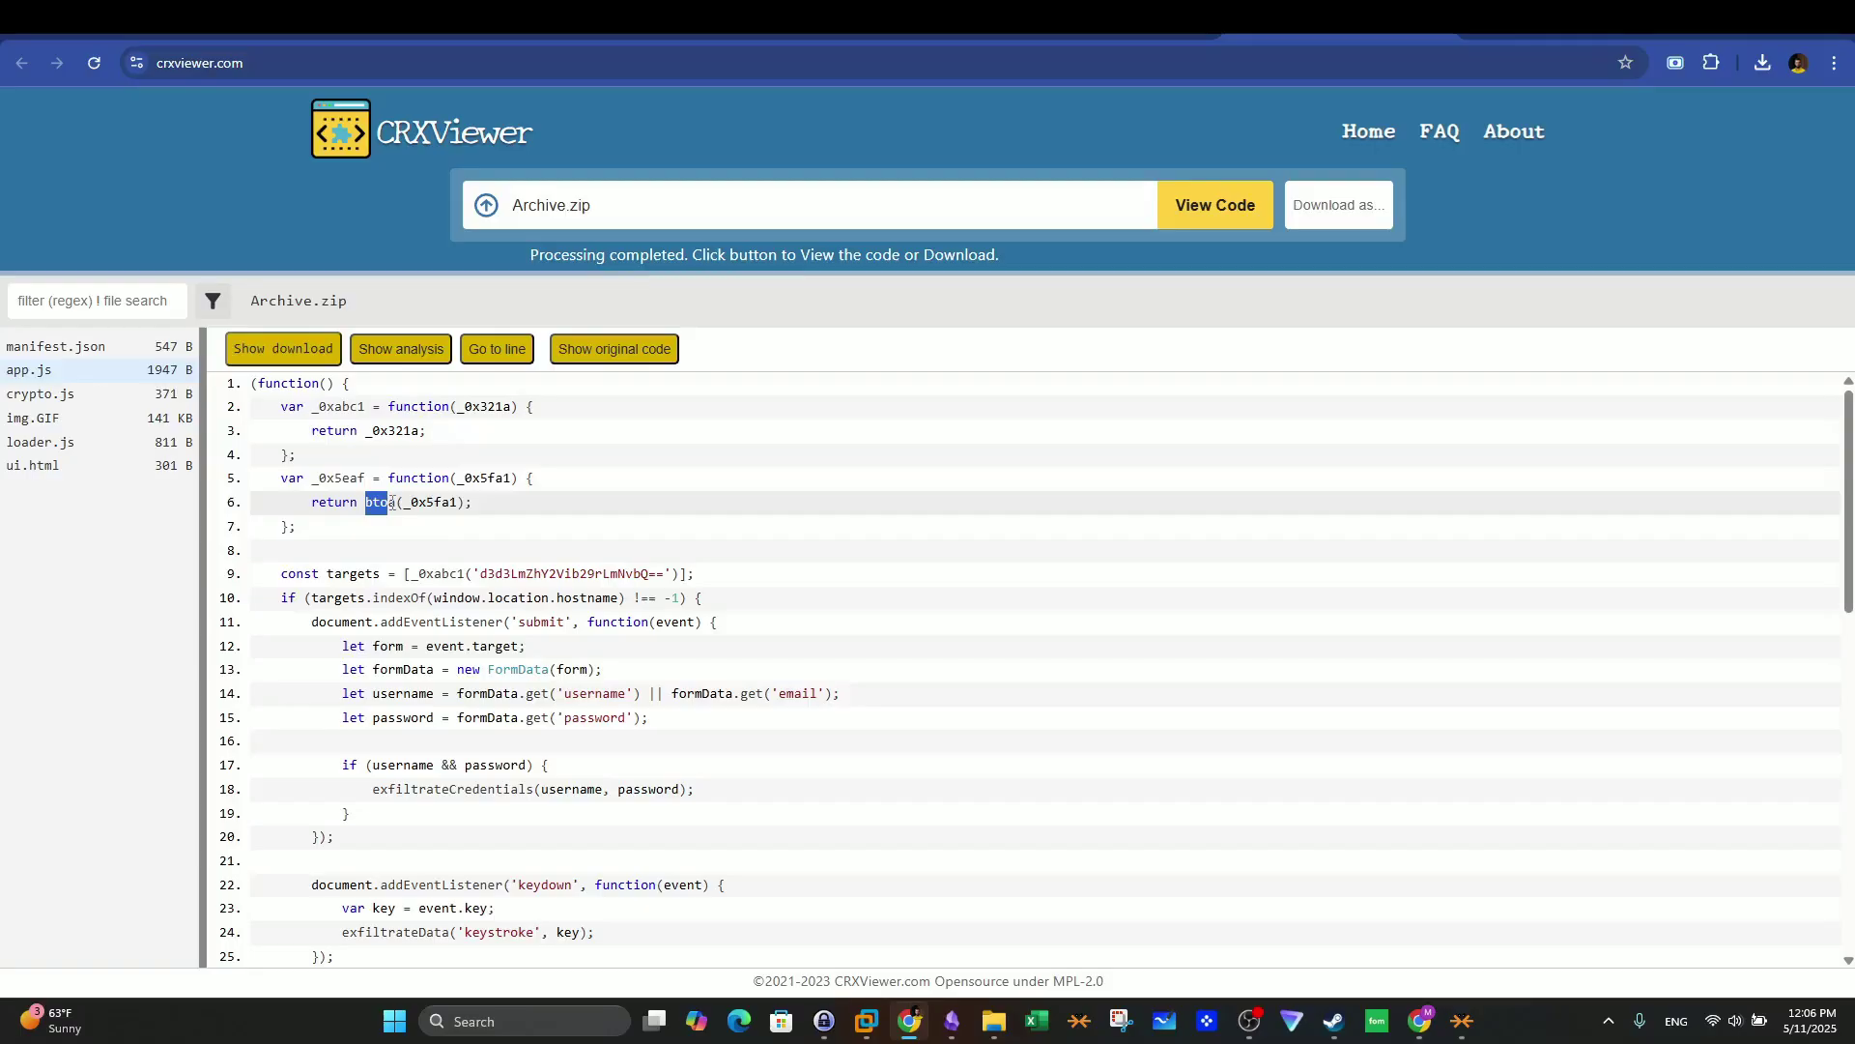
left_click(392, 503)
Step: Copy the encoded string from the targets constant on line 9 of app.js
left_click_drag(327, 575, 667, 574)
key("ctrl+c")
left_click(323, 577)
right_click(641, 572)
left_click(676, 594)
Step: Search the web for cyberchef in a new browser tab and open the GitHub Pages version of CyberChef
key("ctrl+t")
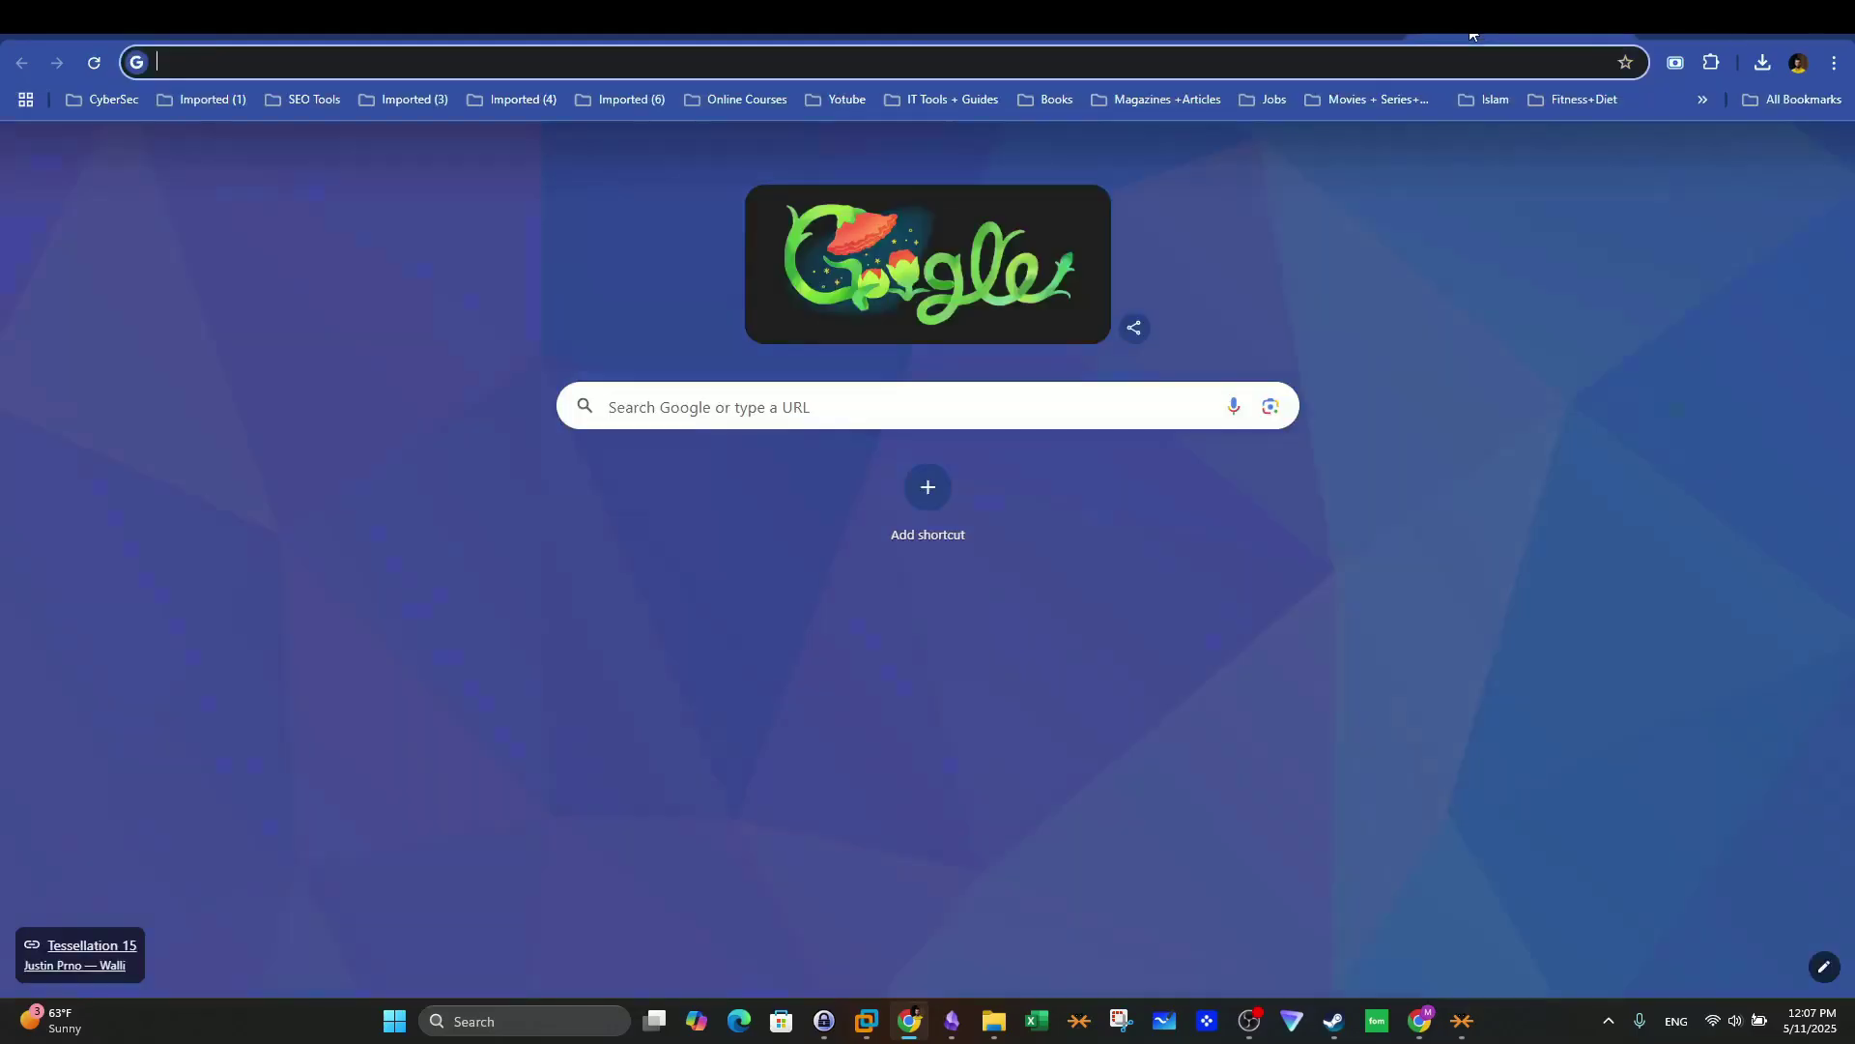
type("cyberchef")
key("Return")
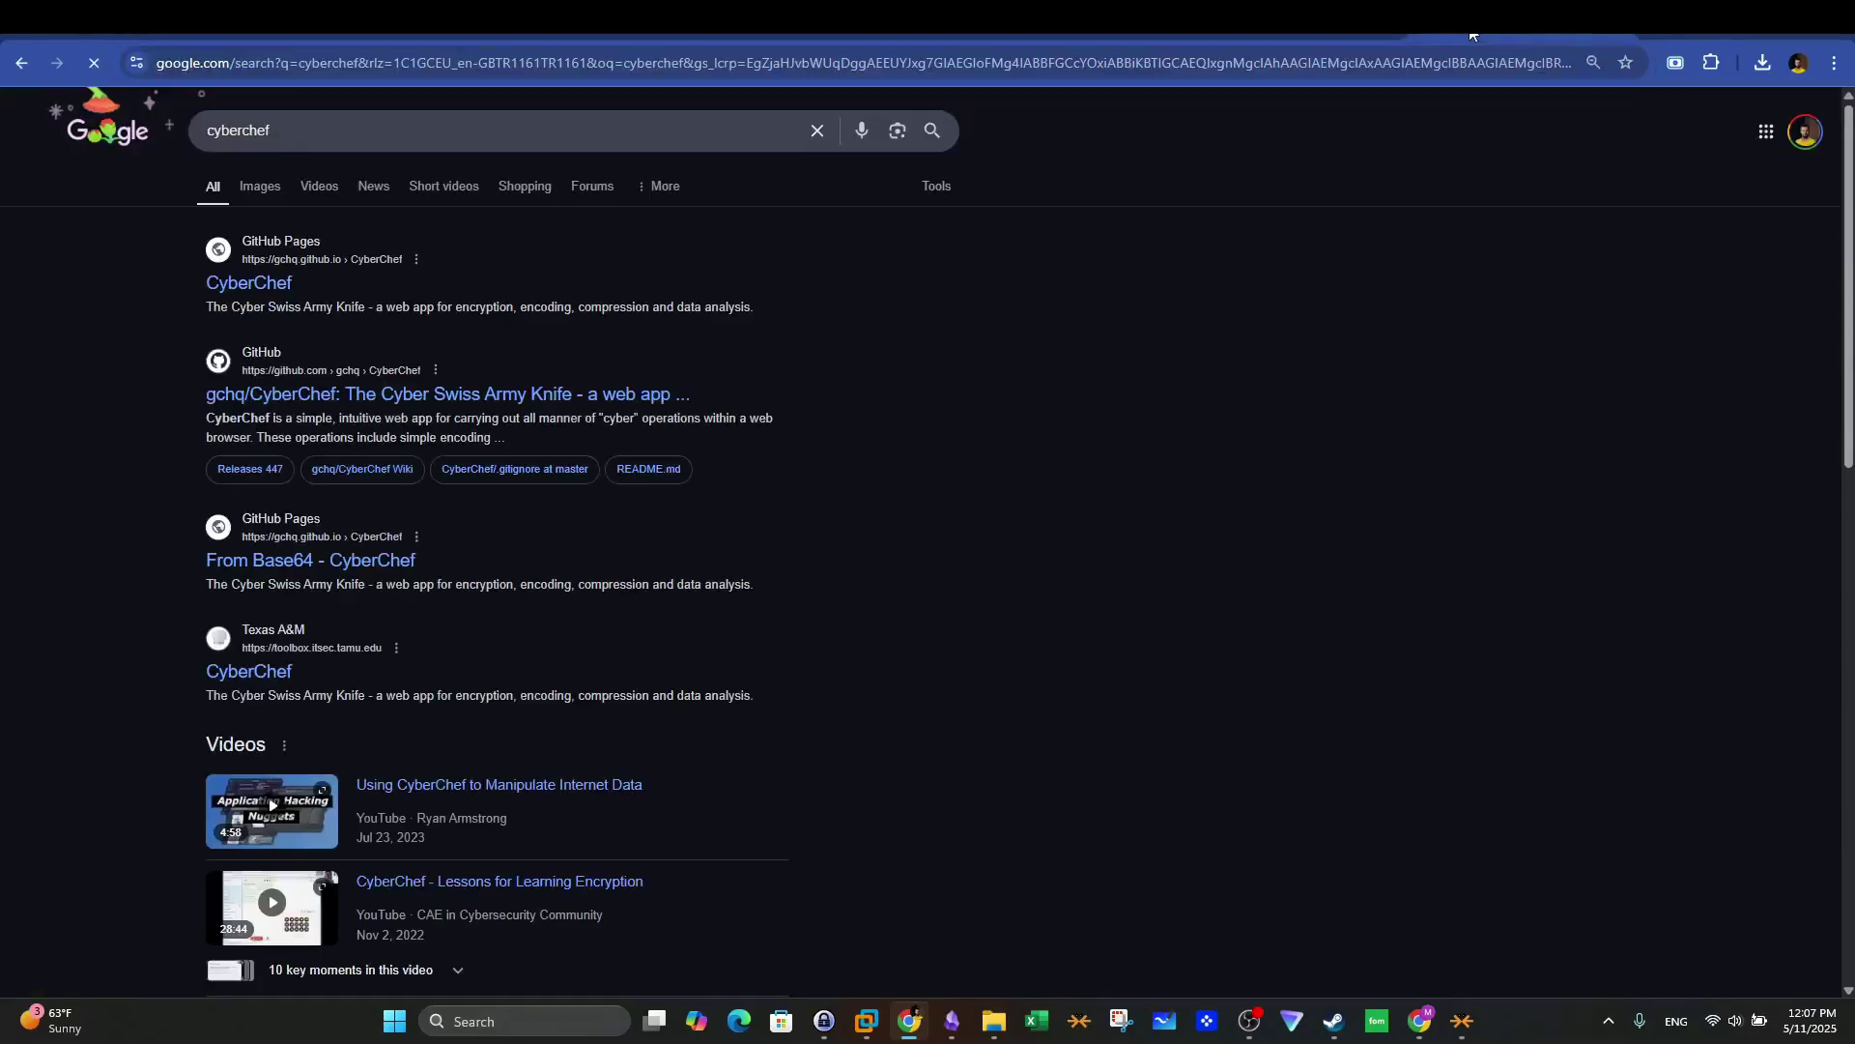
left_click(252, 282)
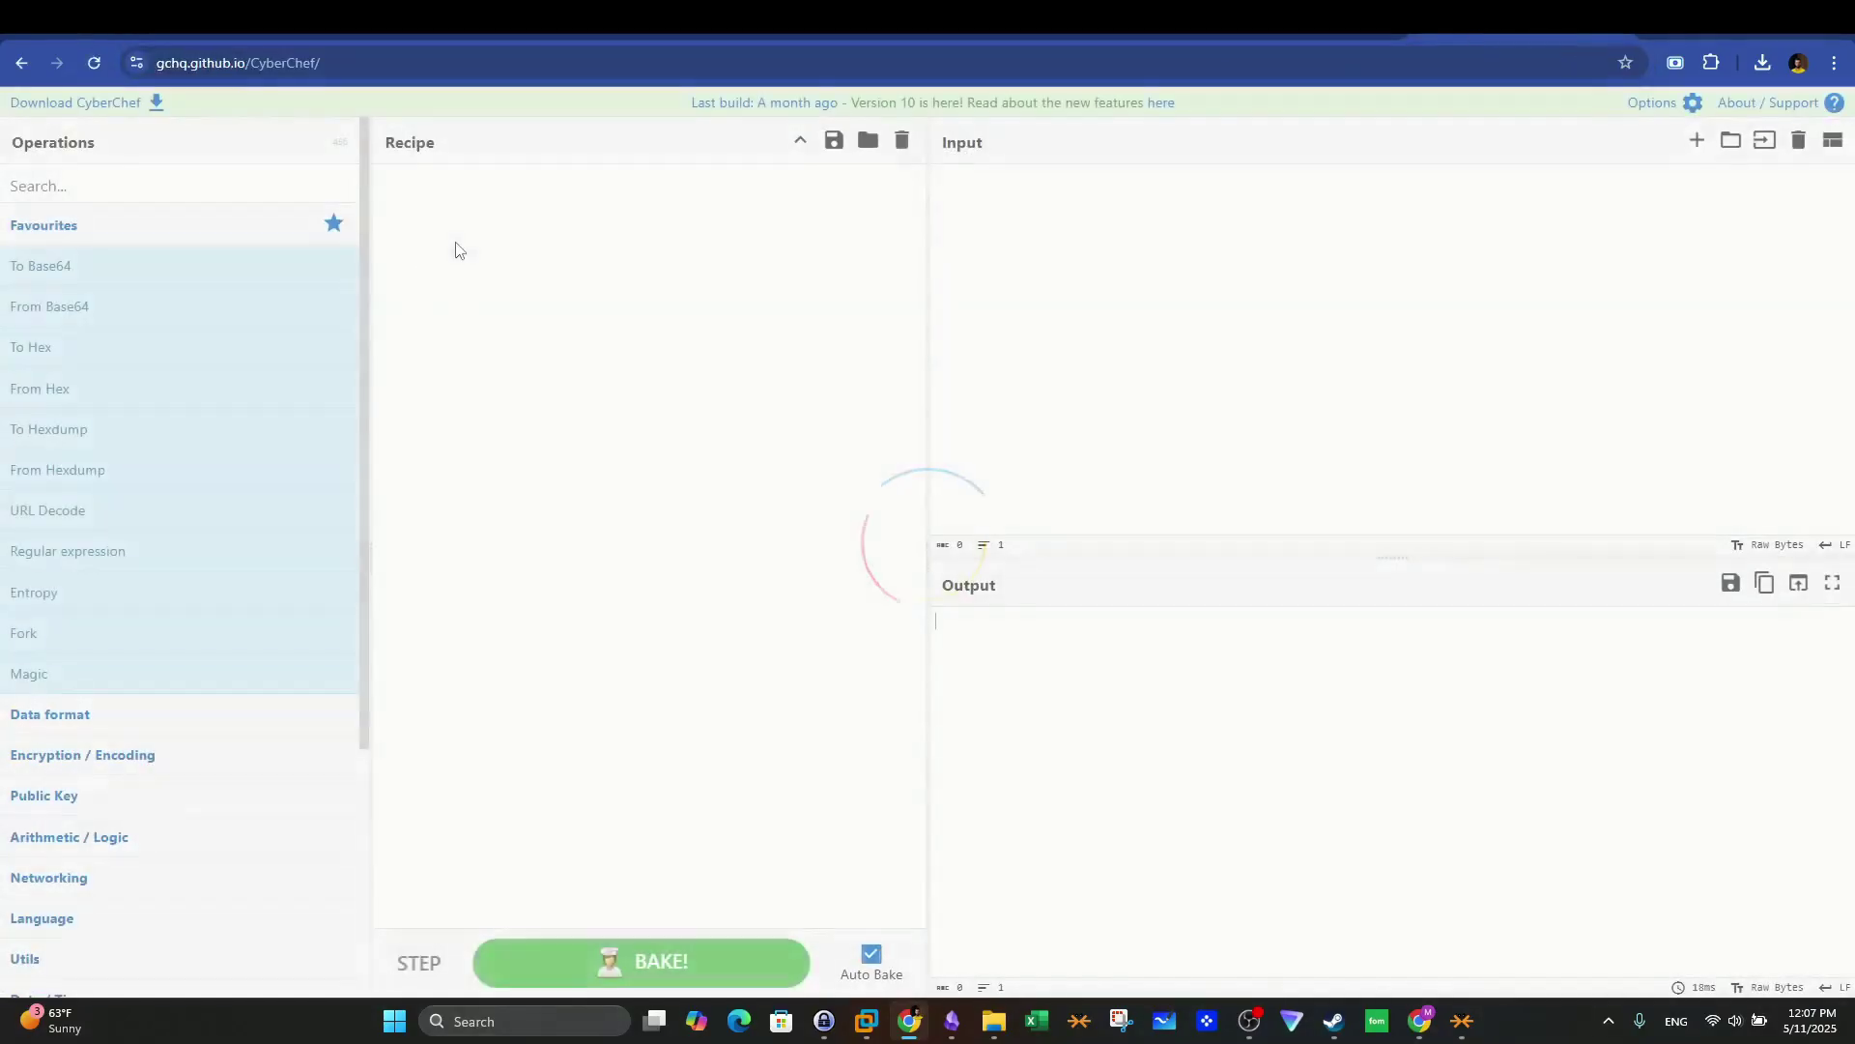
Step: Decode the copied targets string with the From Base64 operation and highlight the decoded output
left_click_drag(125, 310, 638, 251)
key("ctrl+v")
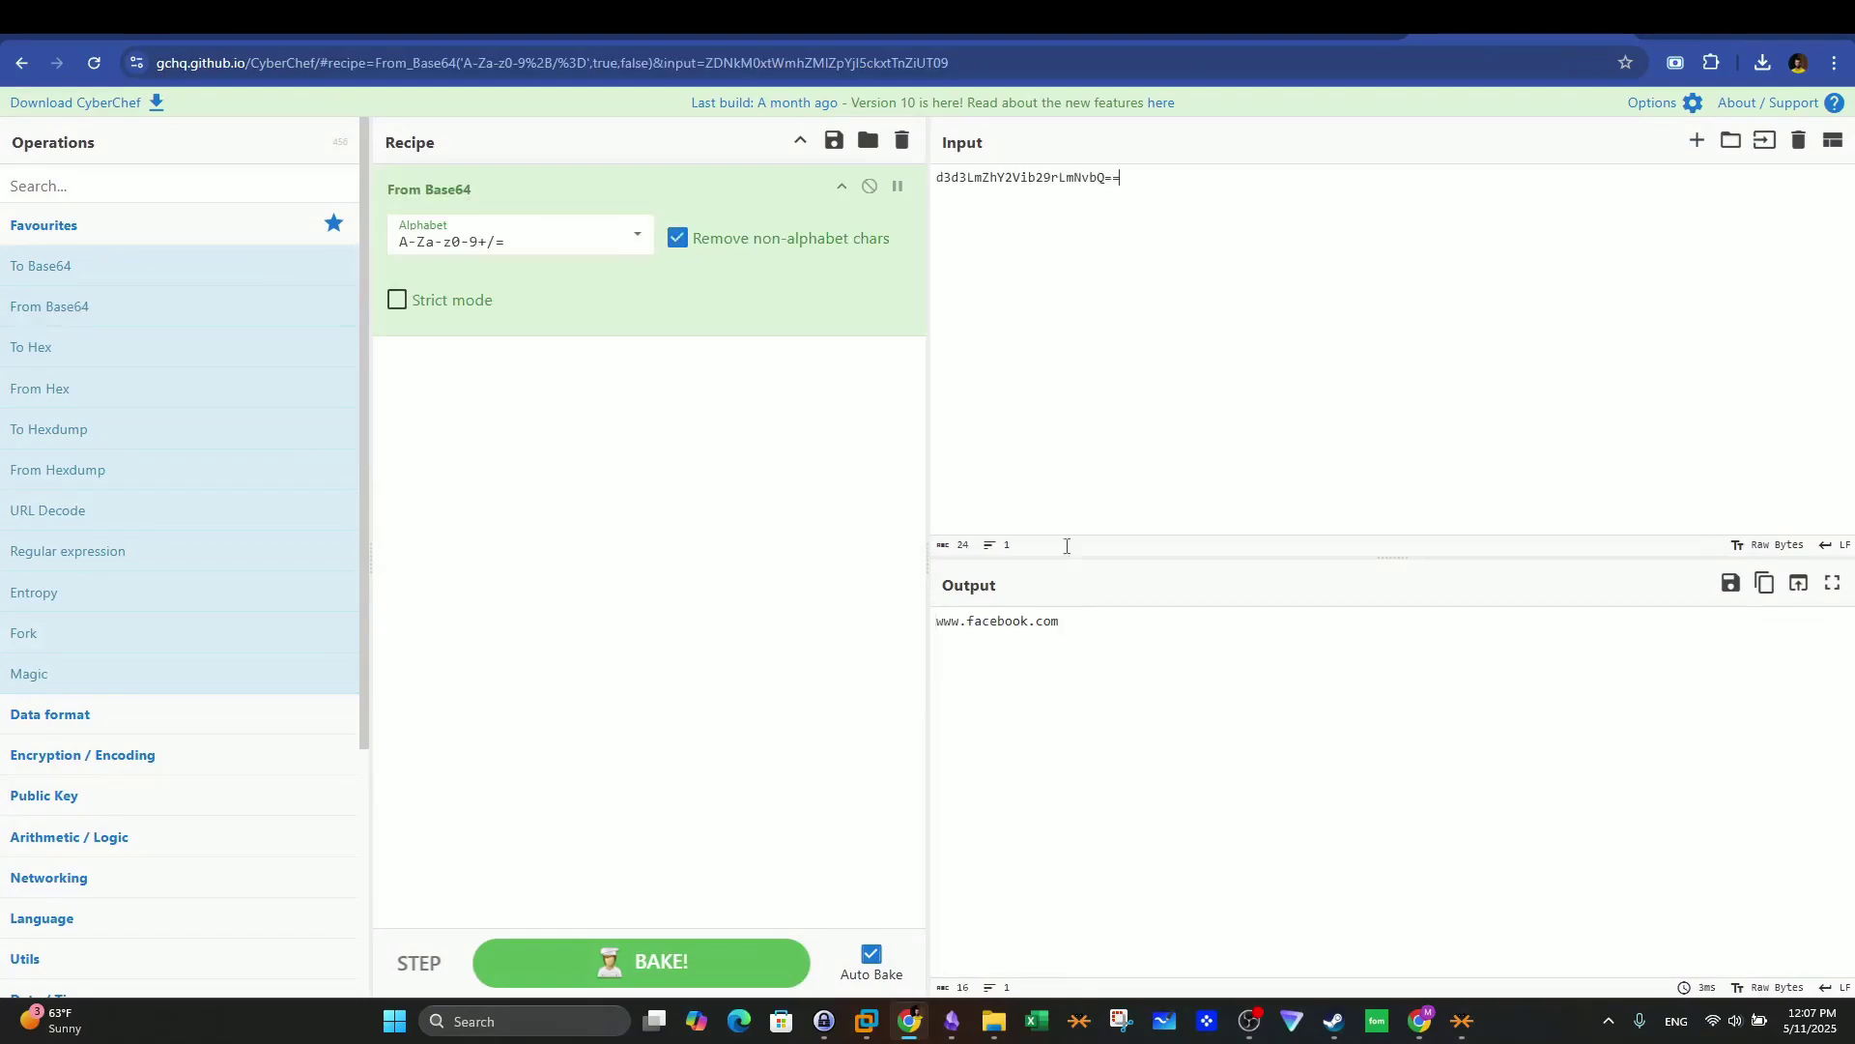
left_click_drag(1076, 618, 917, 629)
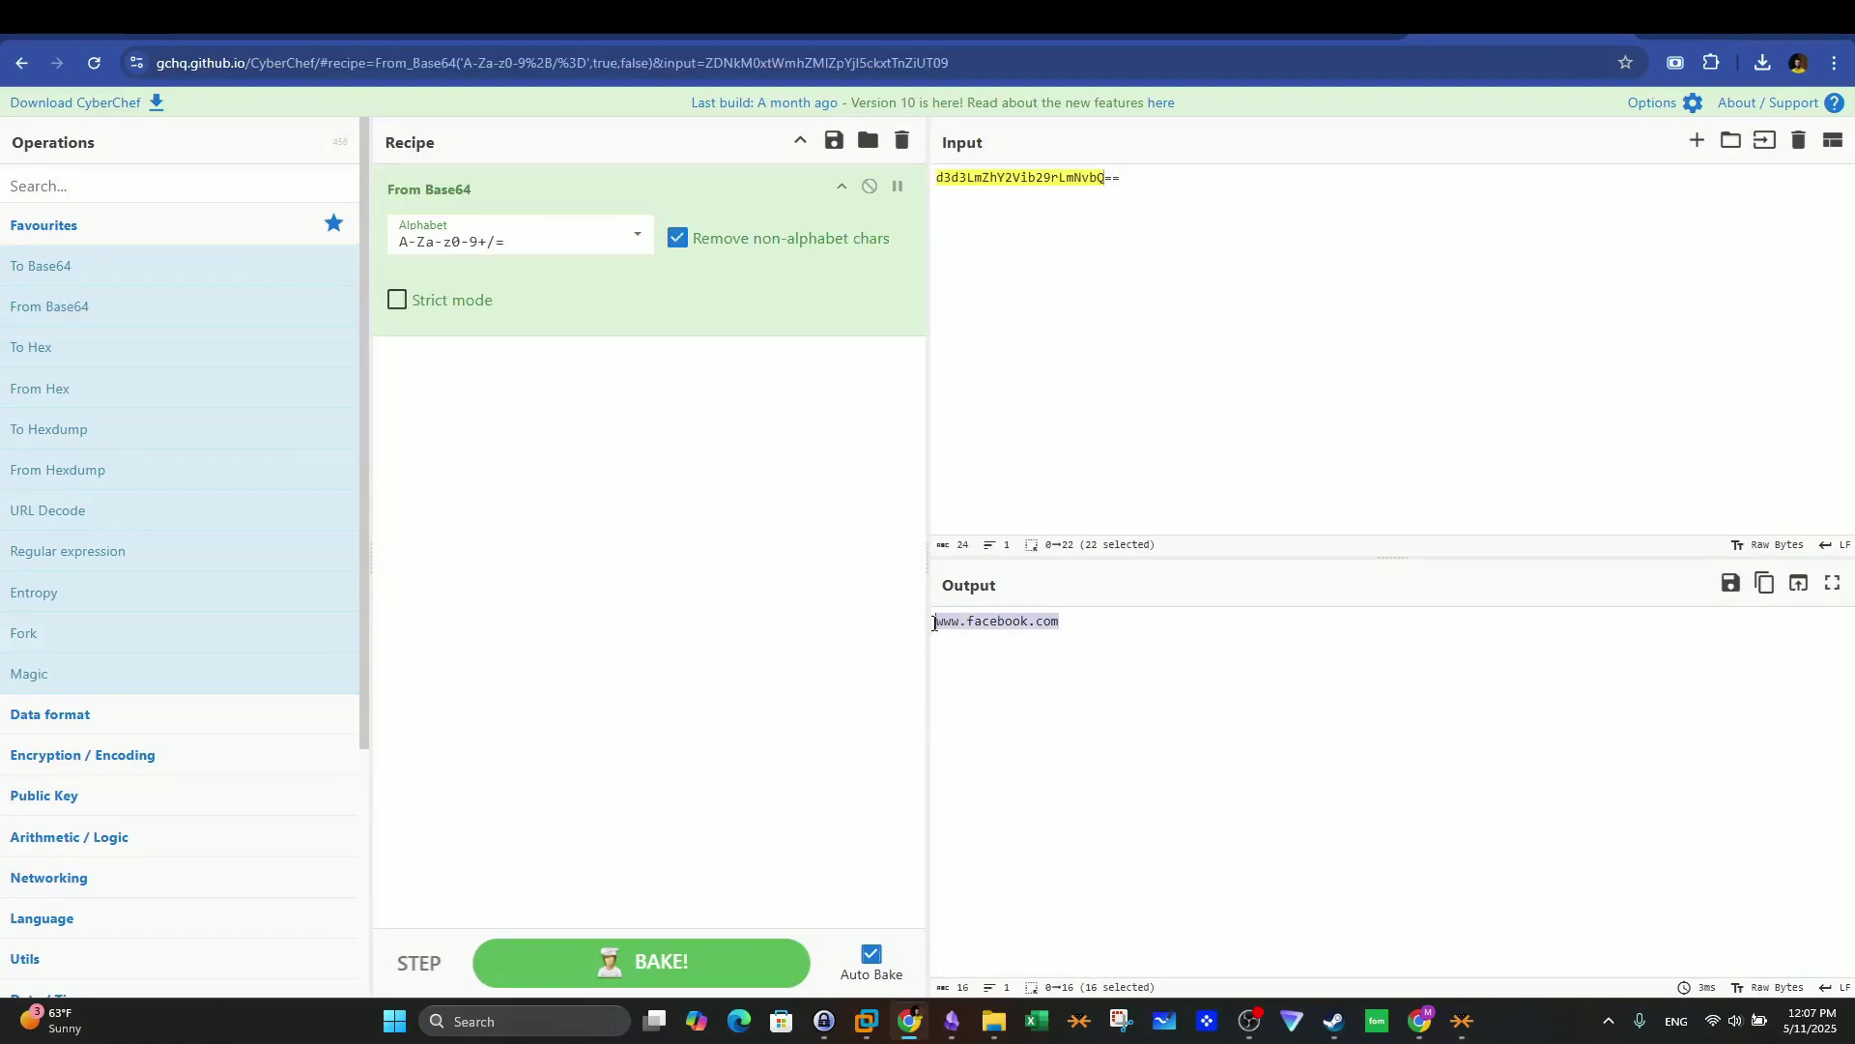
Step: Return to app.js in CRXViewer and review its functions, rechecking the btoa call and the encoded targets string
key("alt+Tab")
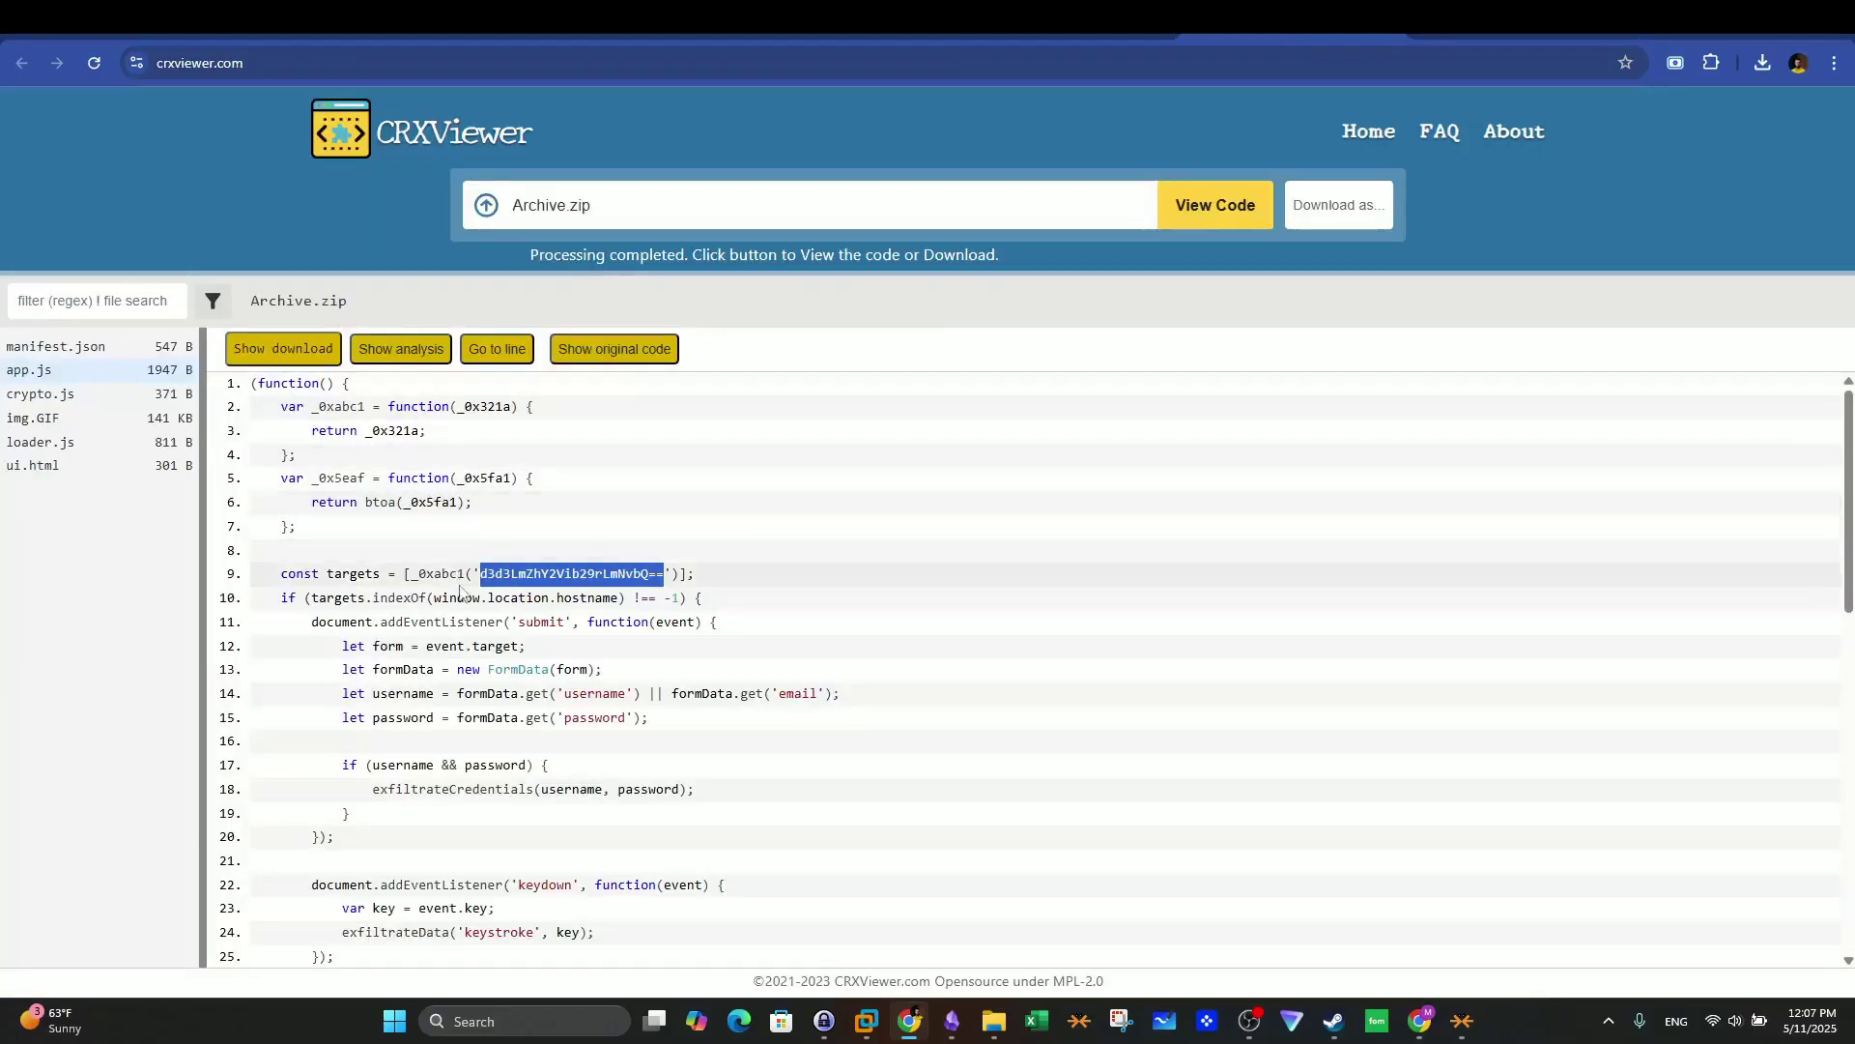
scroll(473, 624, "down", 1)
scroll(473, 623, "down", 5)
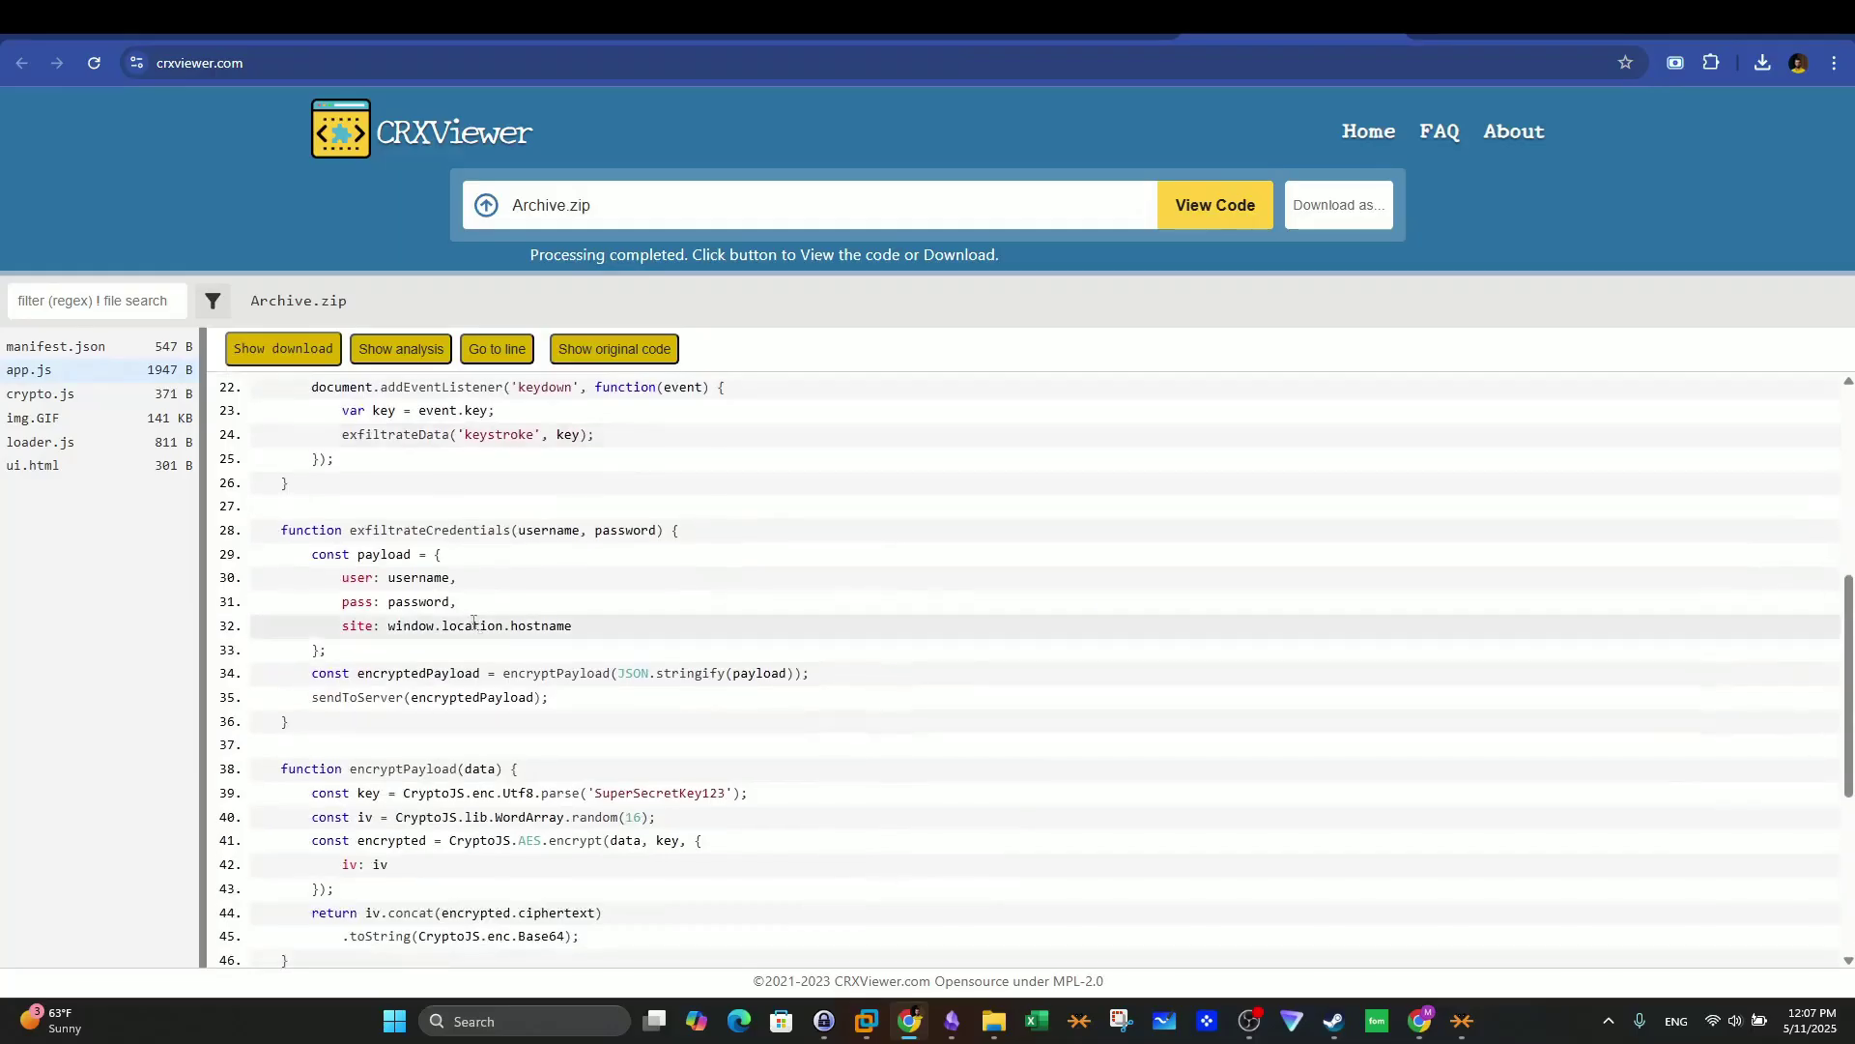
scroll(469, 623, "down", 1)
scroll(468, 628, "down", 2)
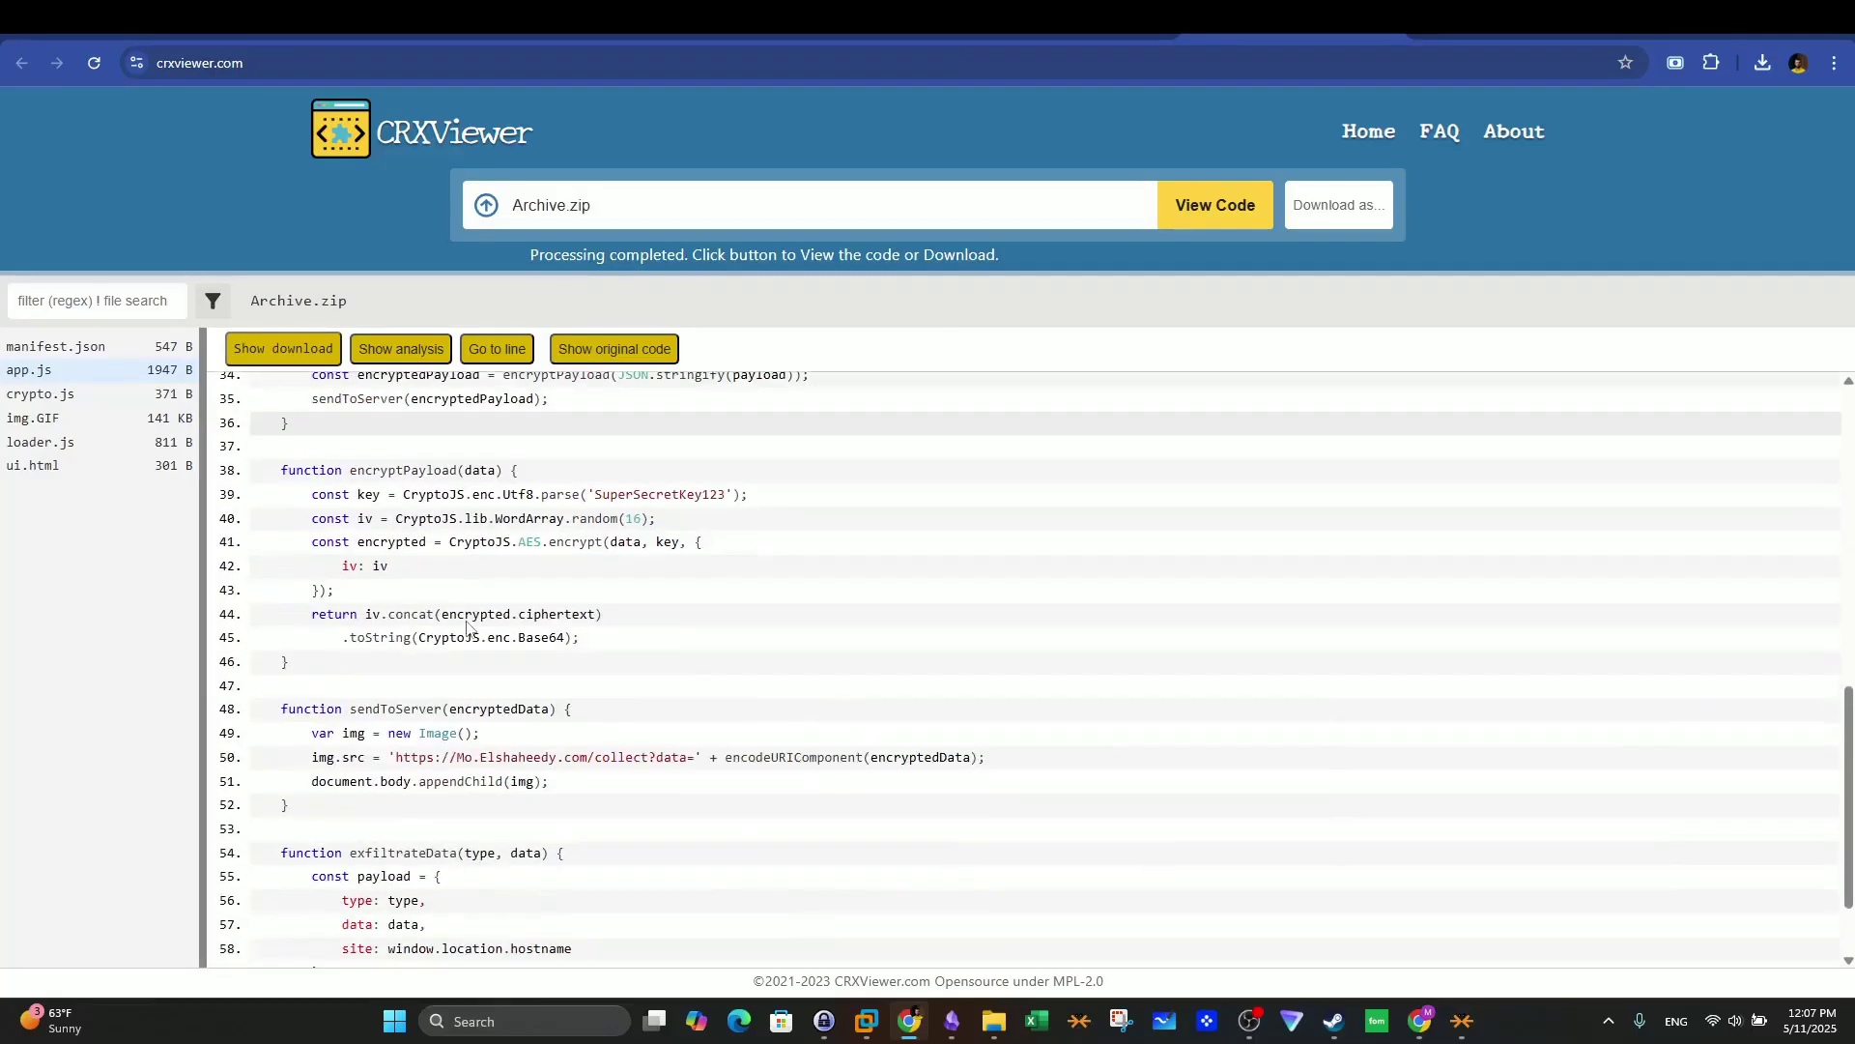
scroll(531, 583, "up", 8)
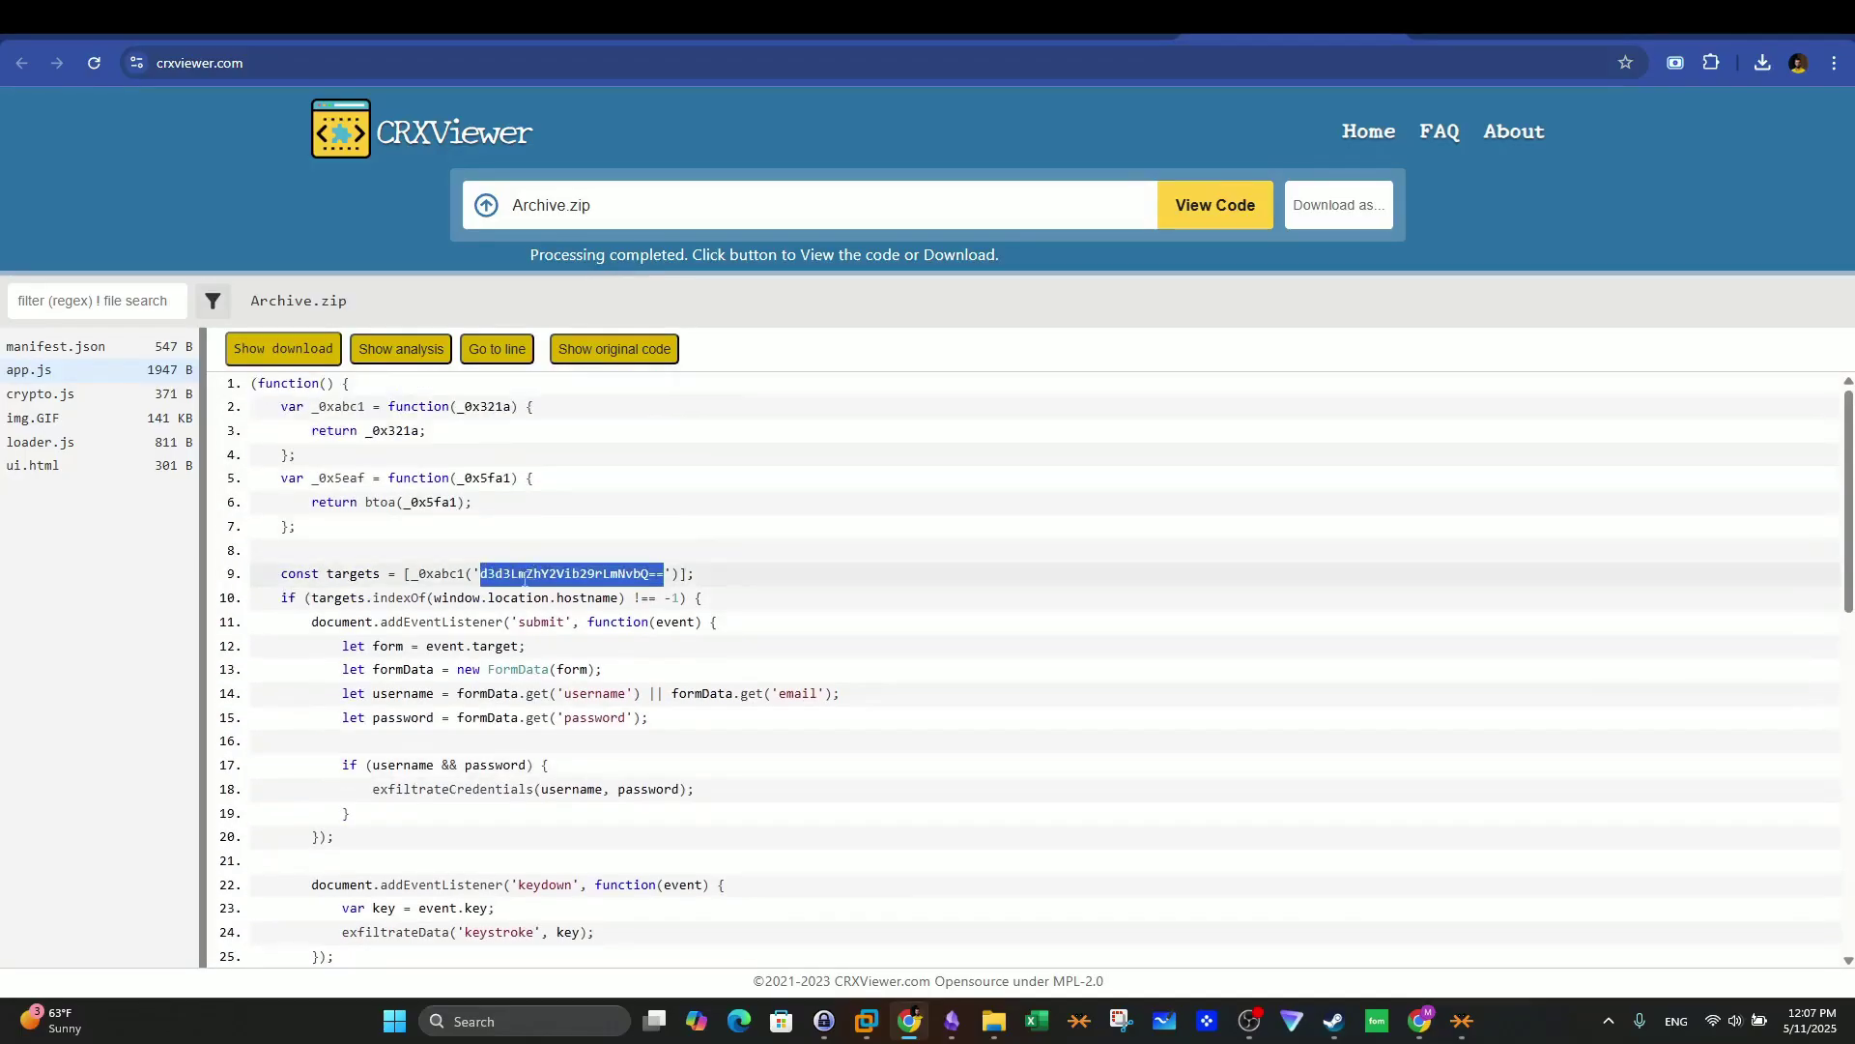
double_click(377, 501)
left_click_drag(610, 573, 594, 573)
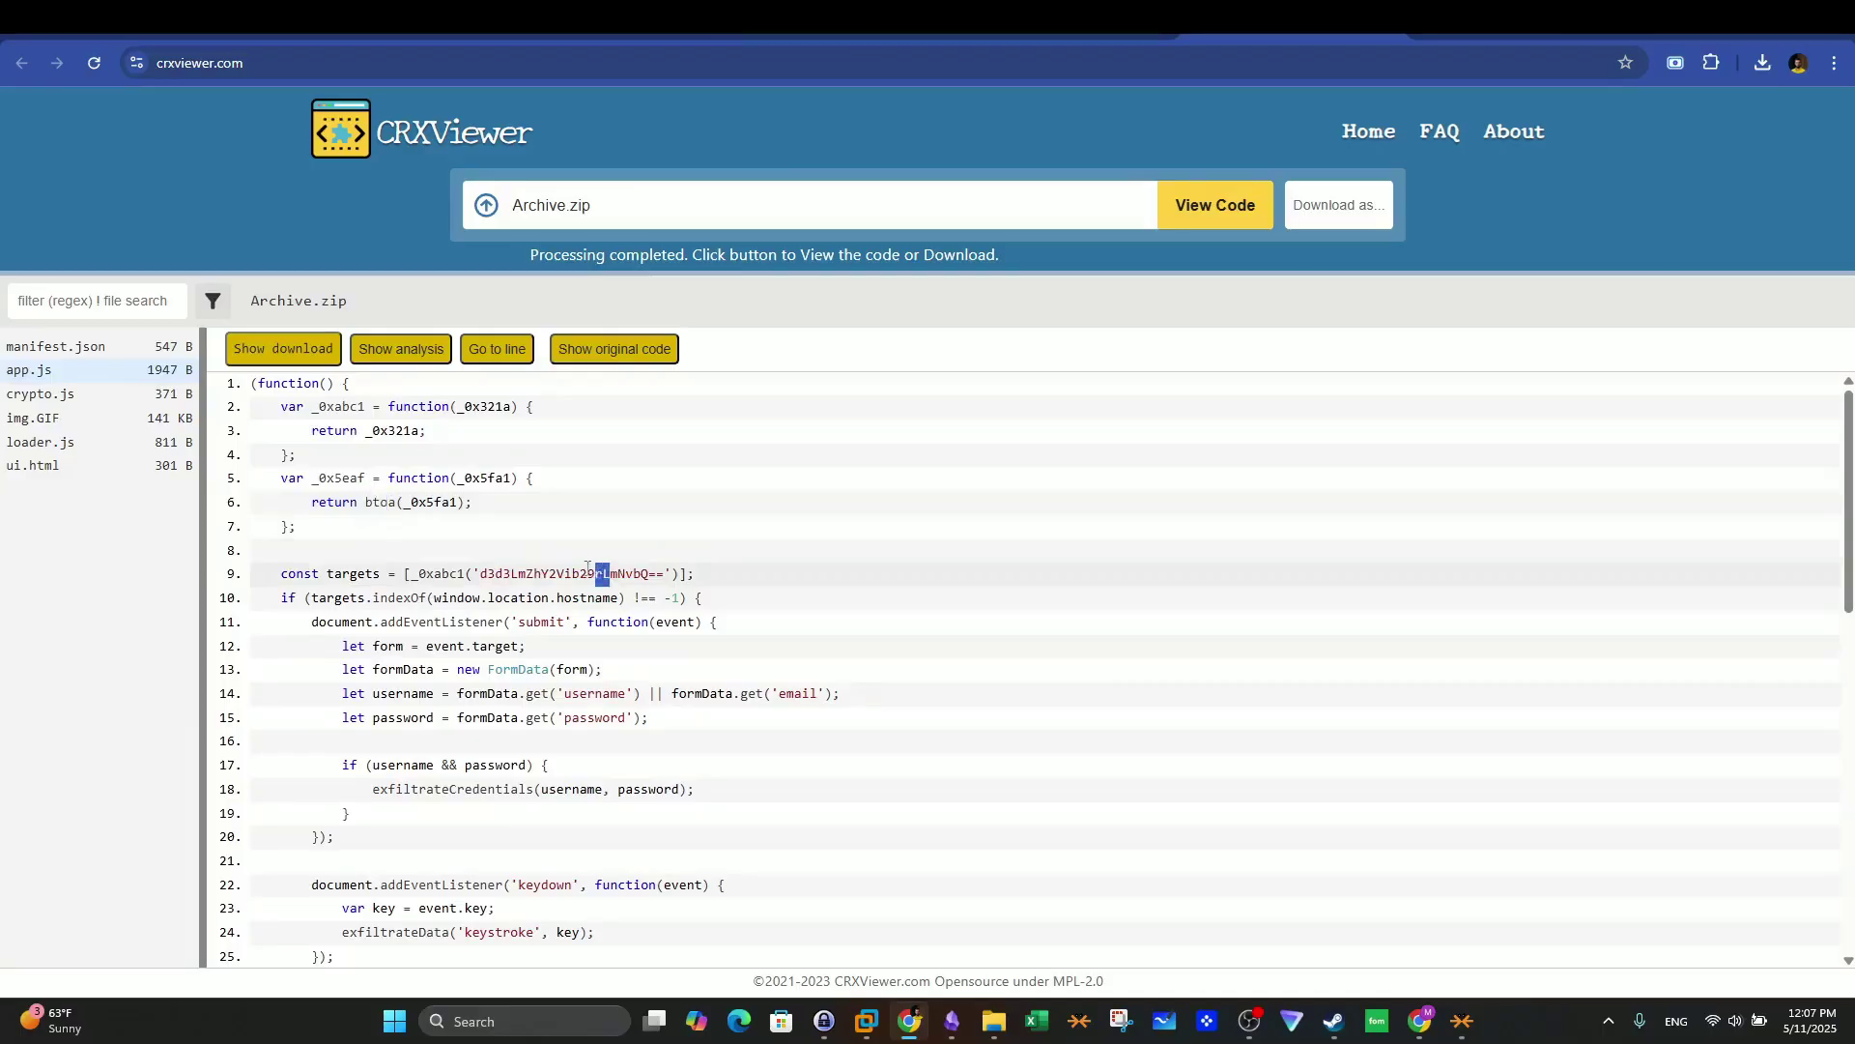
Step: Submit base64 as the answer to question 1 on the lab page and dismiss the streak message
left_click(1063, 21)
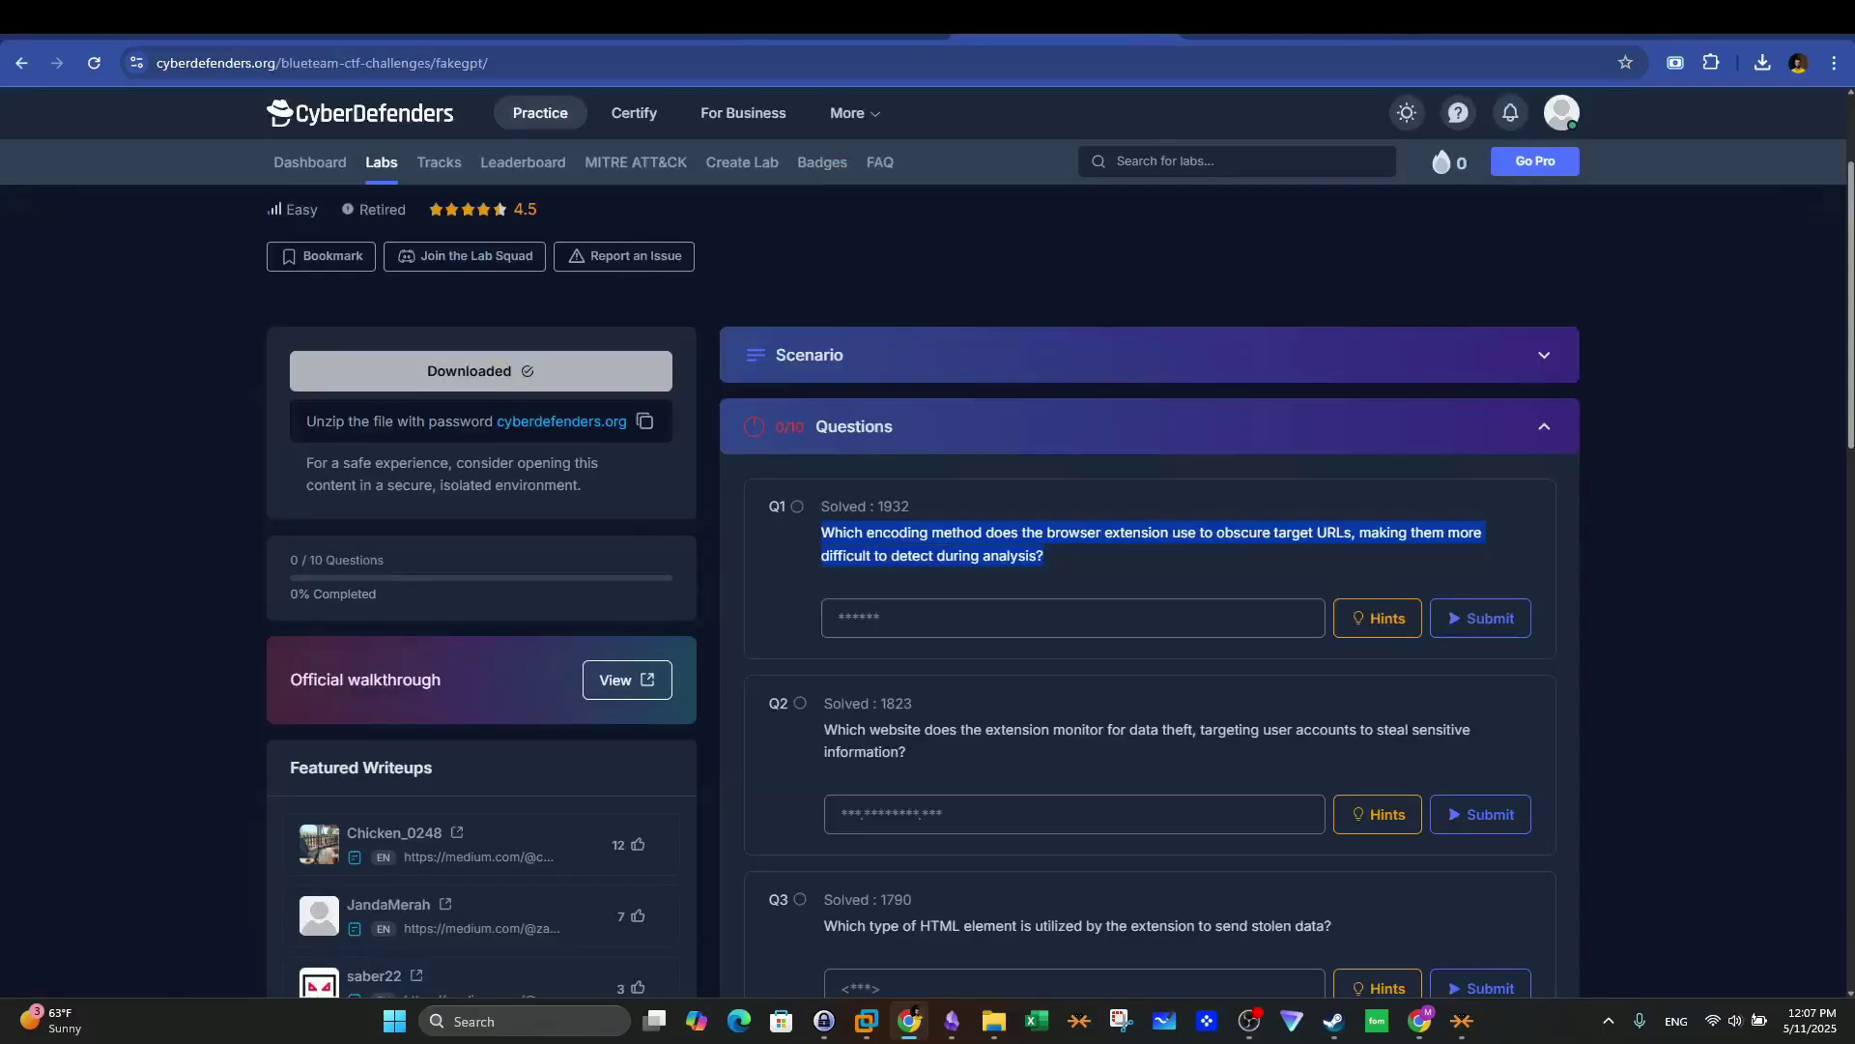
left_click(1068, 618)
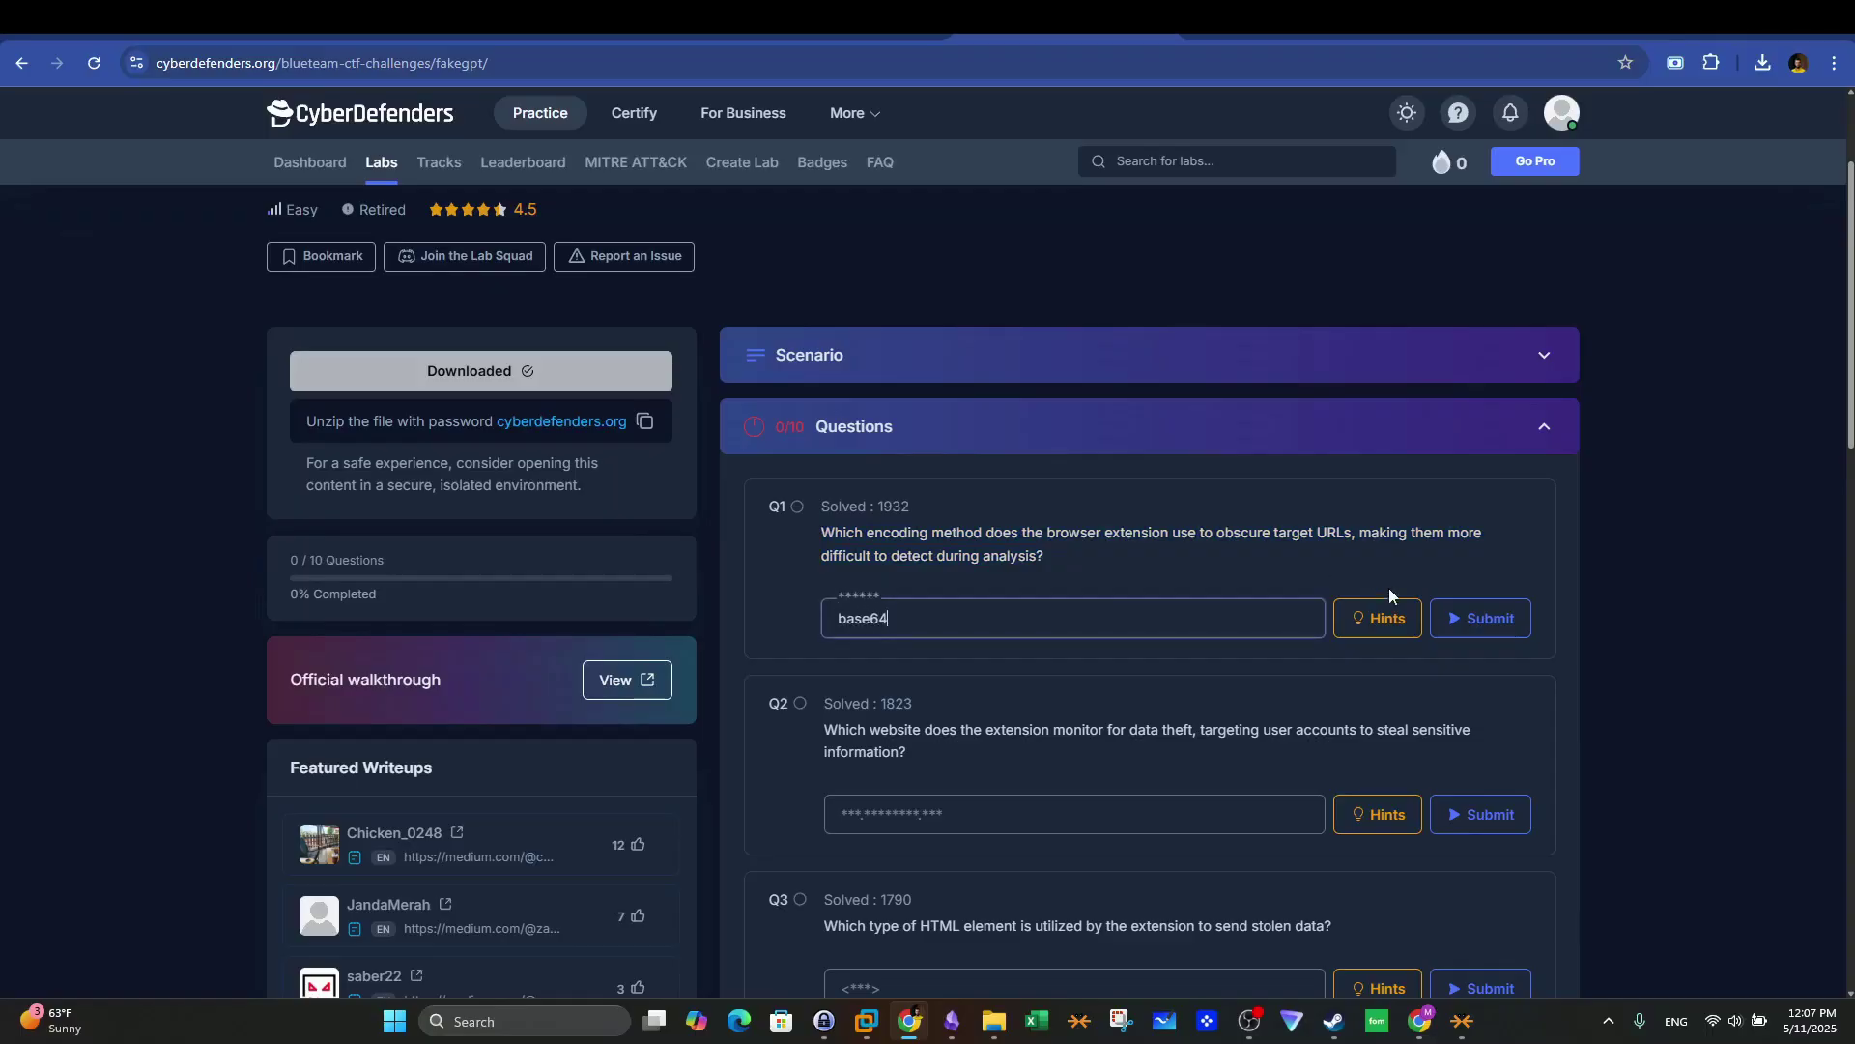
left_click(1450, 612)
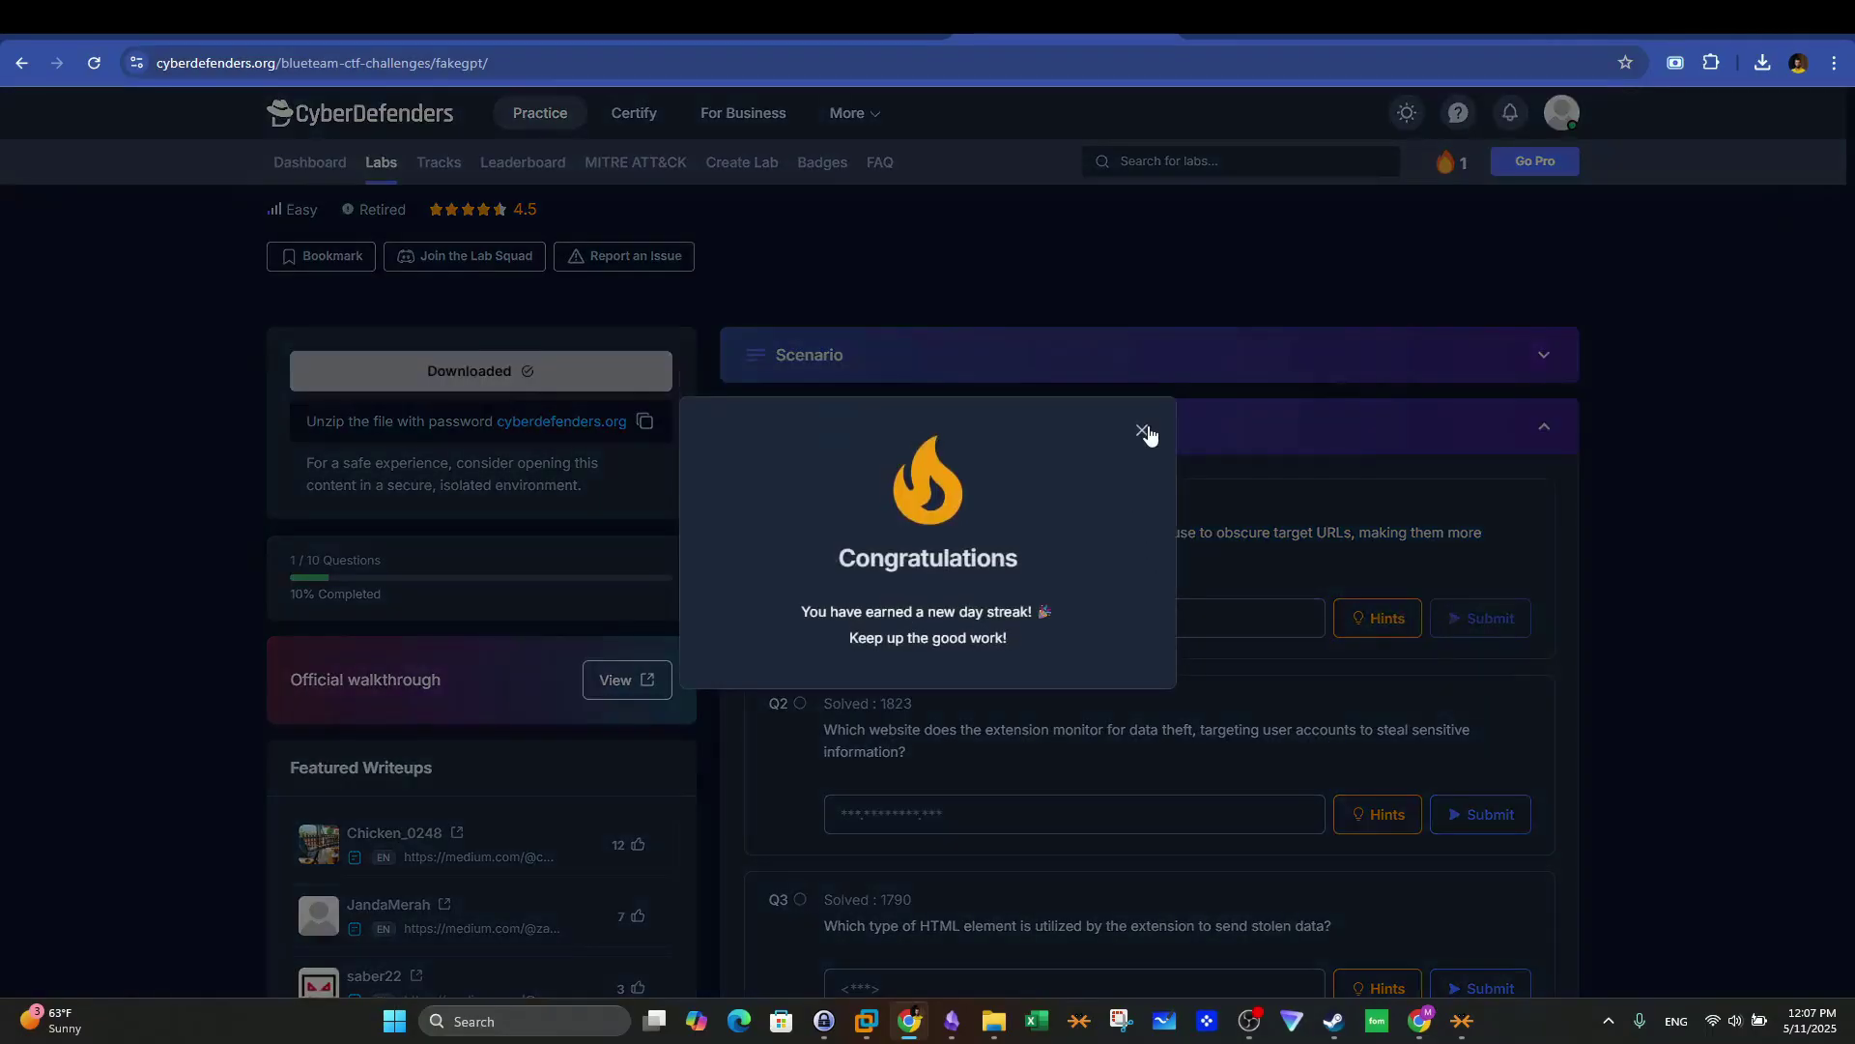
left_click(1142, 430)
Step: Read question 2 about which website the extension monitors for data theft
scroll(927, 573, "down", 1)
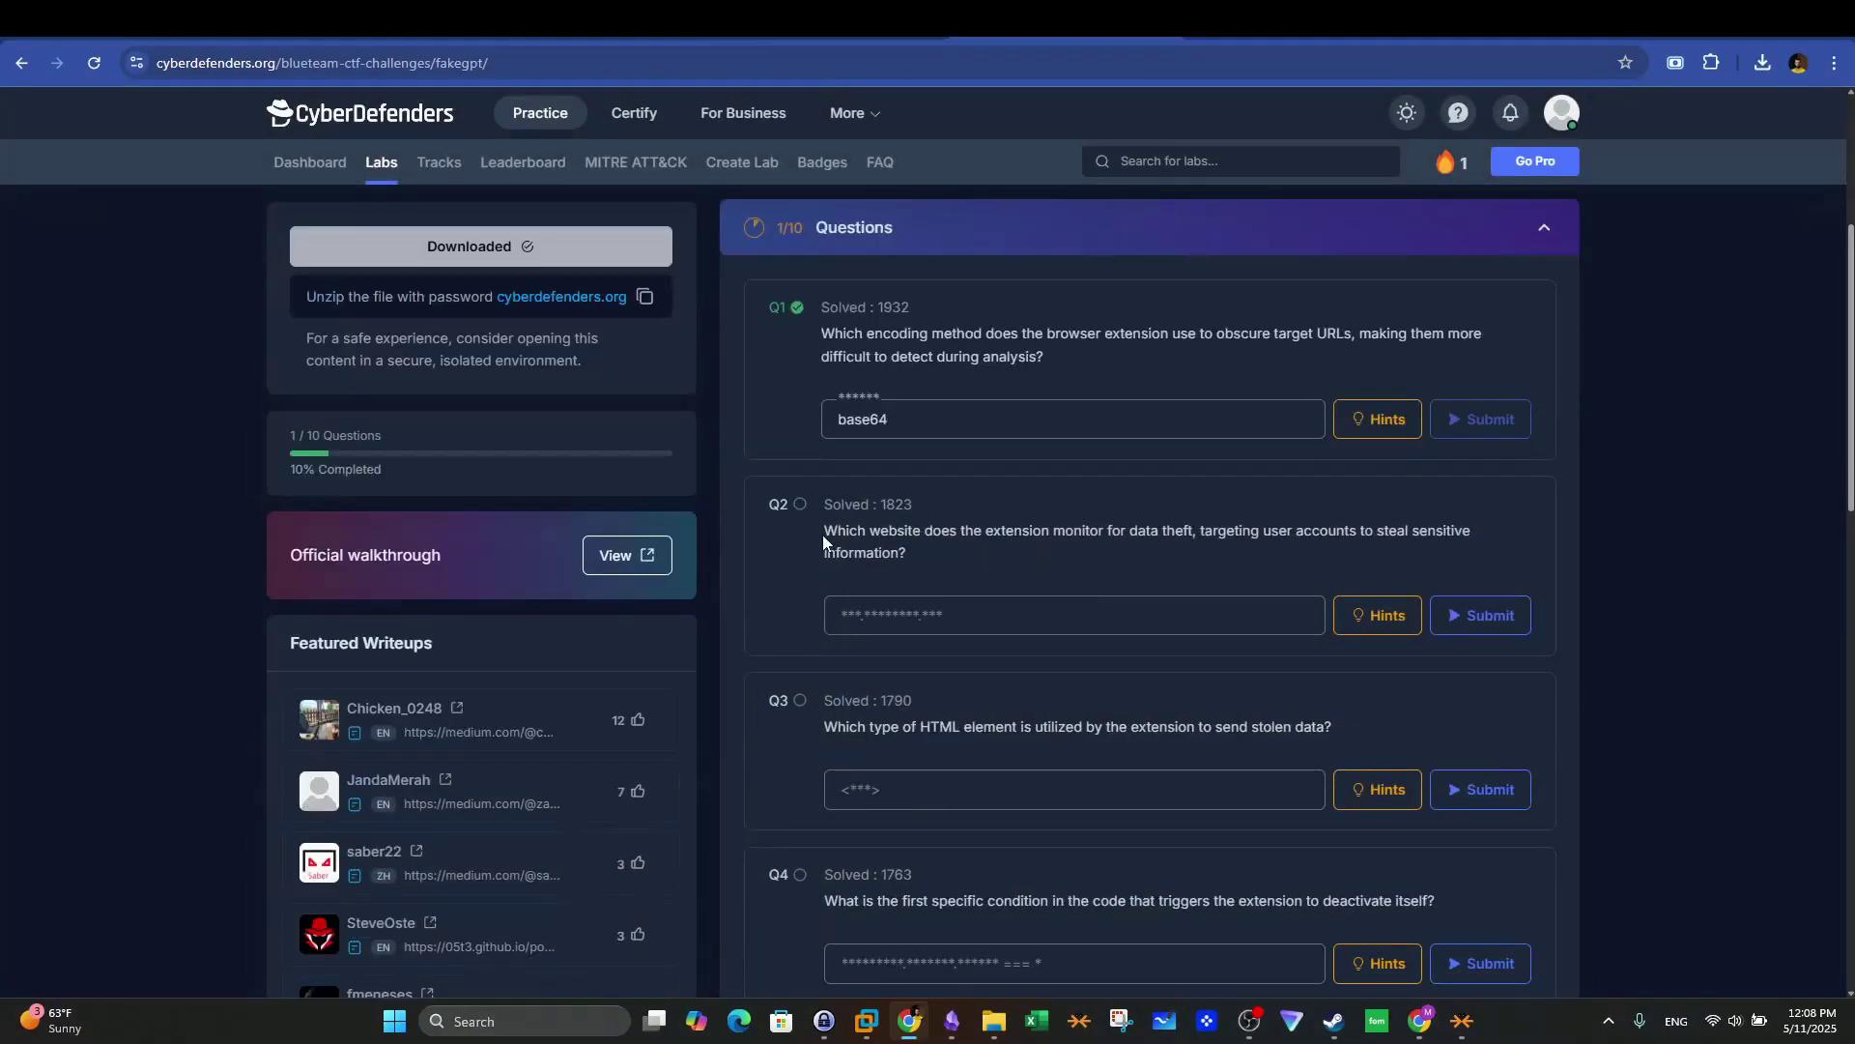
left_click_drag(824, 538, 1357, 534)
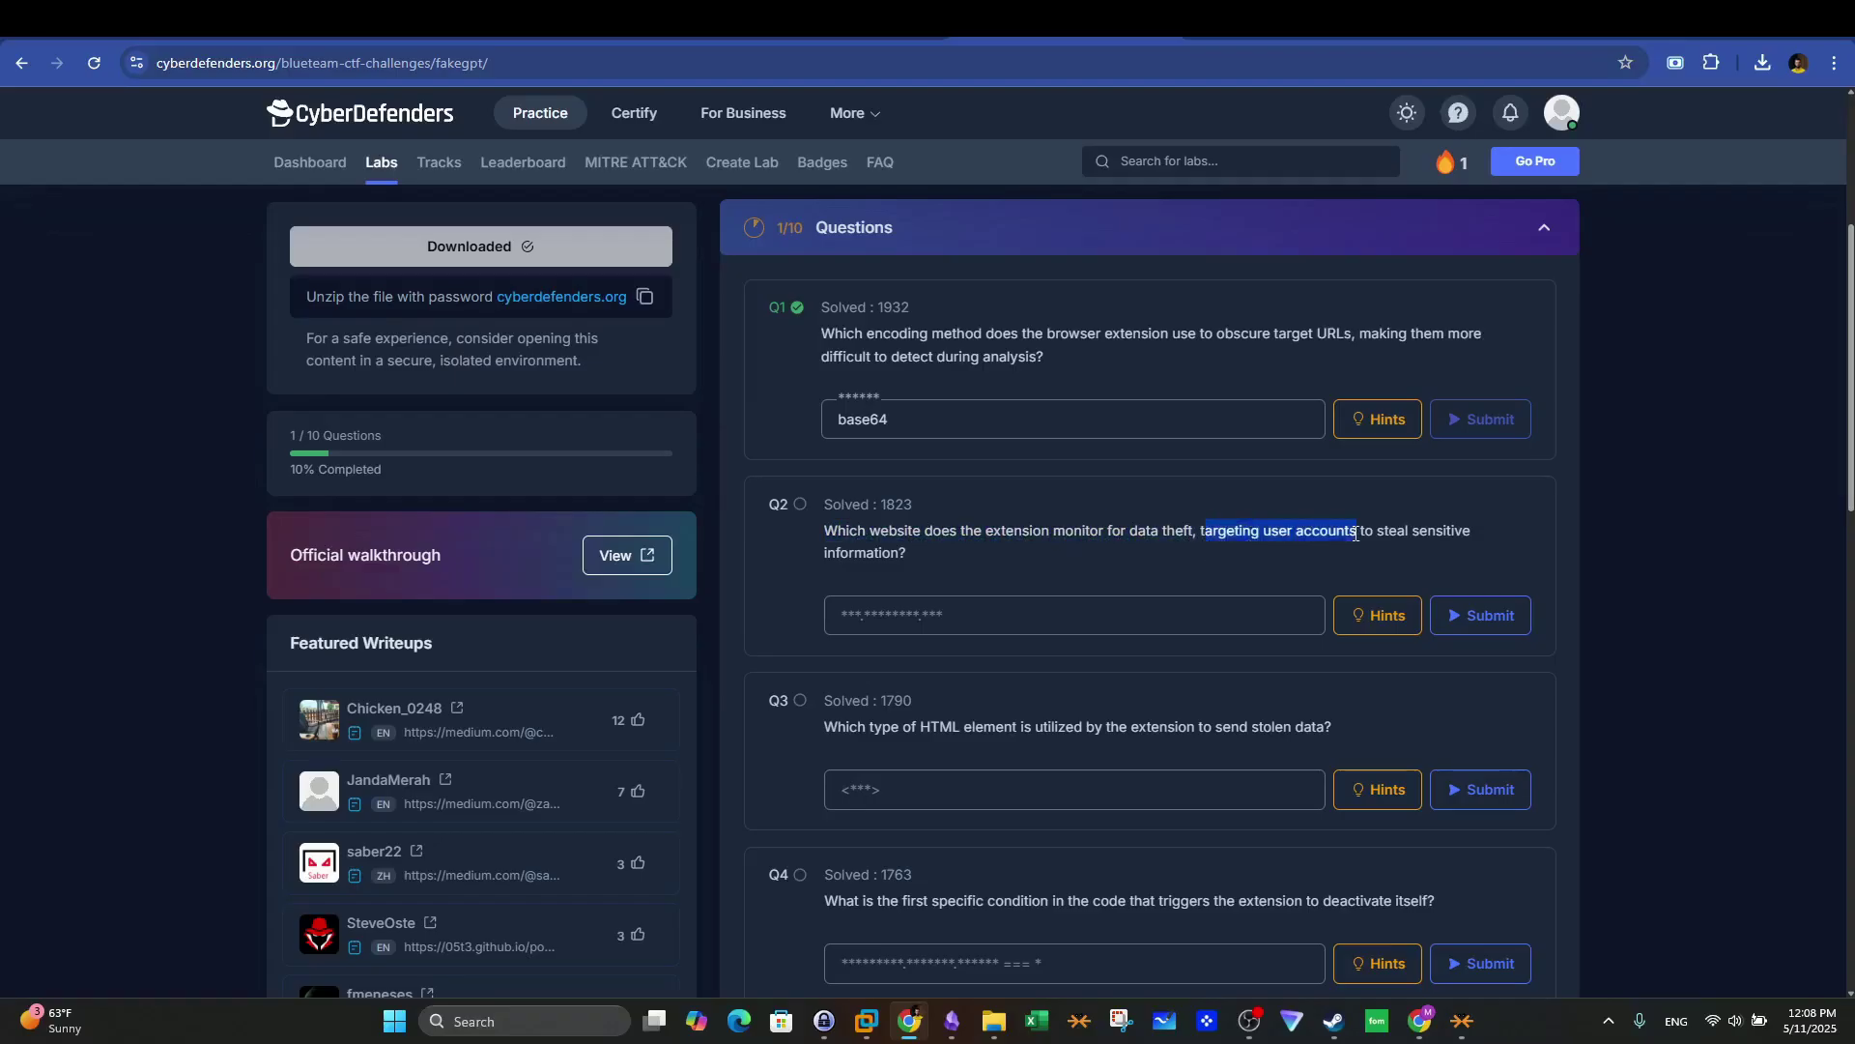
left_click_drag(939, 557, 816, 534)
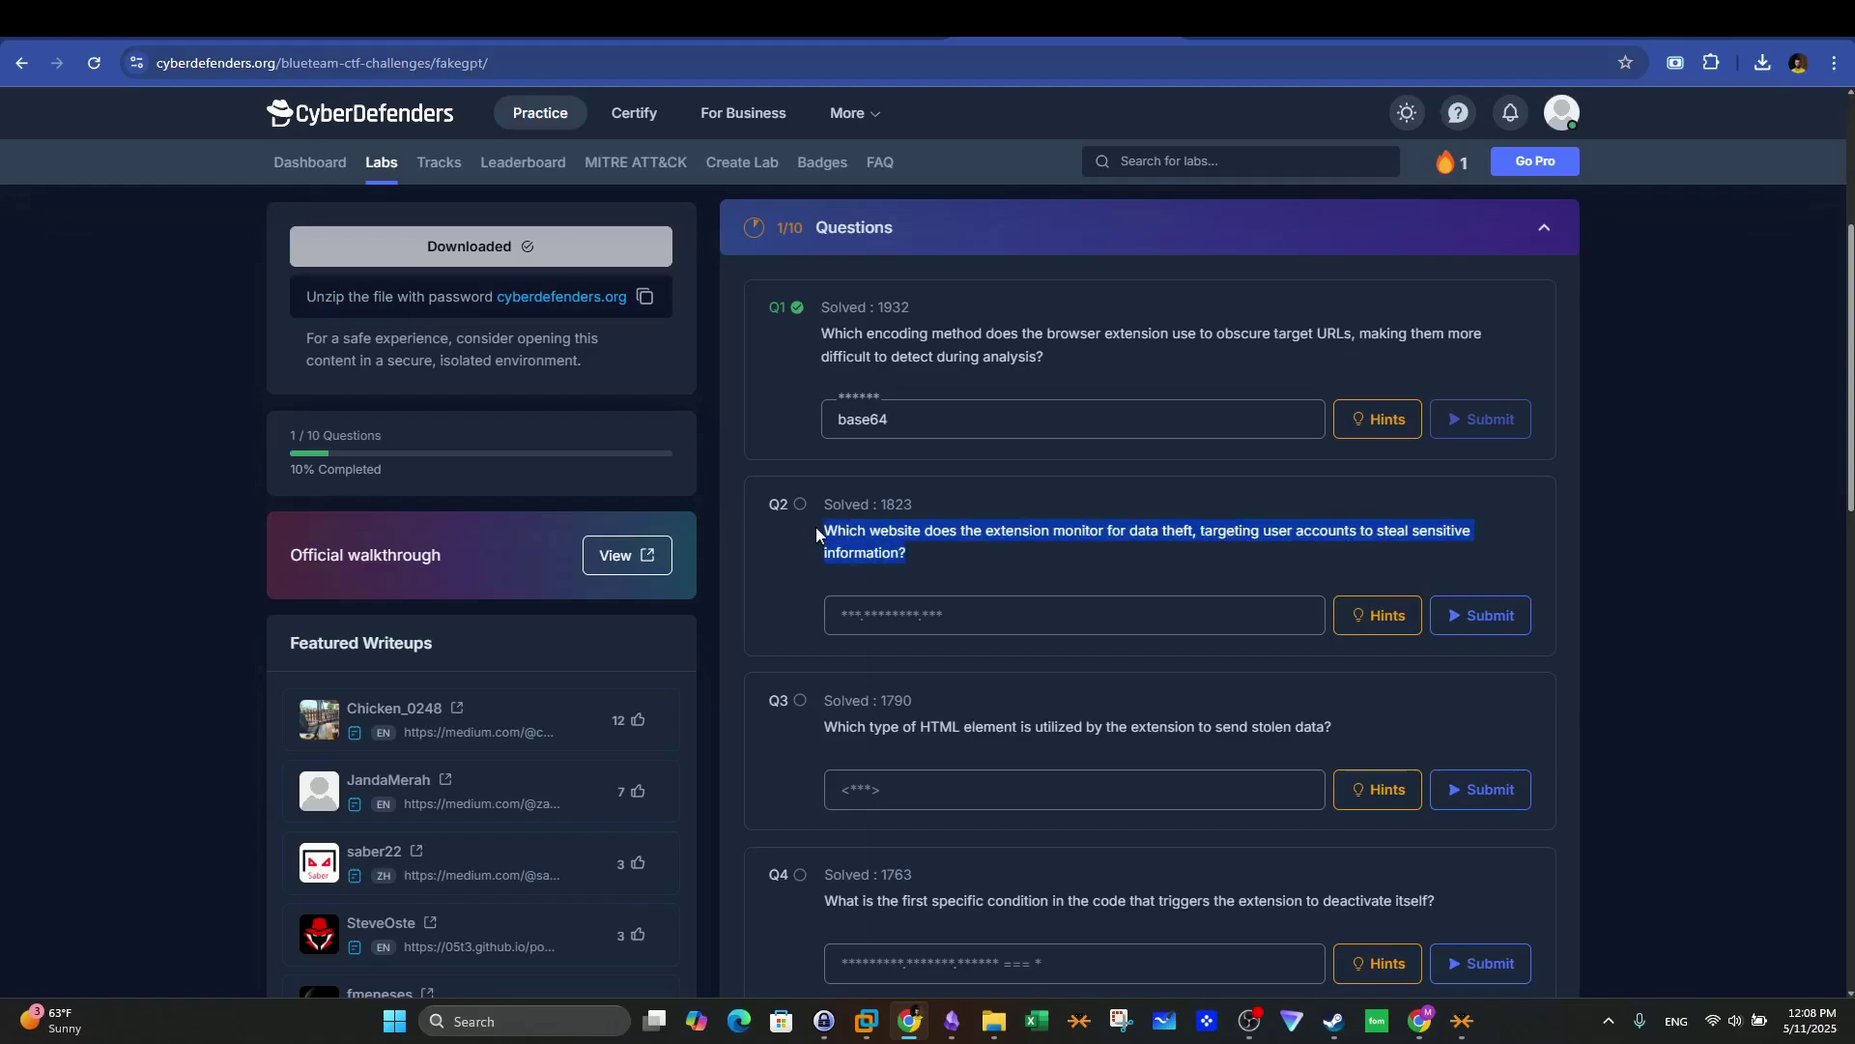
Step: Examine the targets constant and the hostname check guarding the submit listener at lines 9 to 18 of app.js in CRXViewer
key("ctrl+Tab")
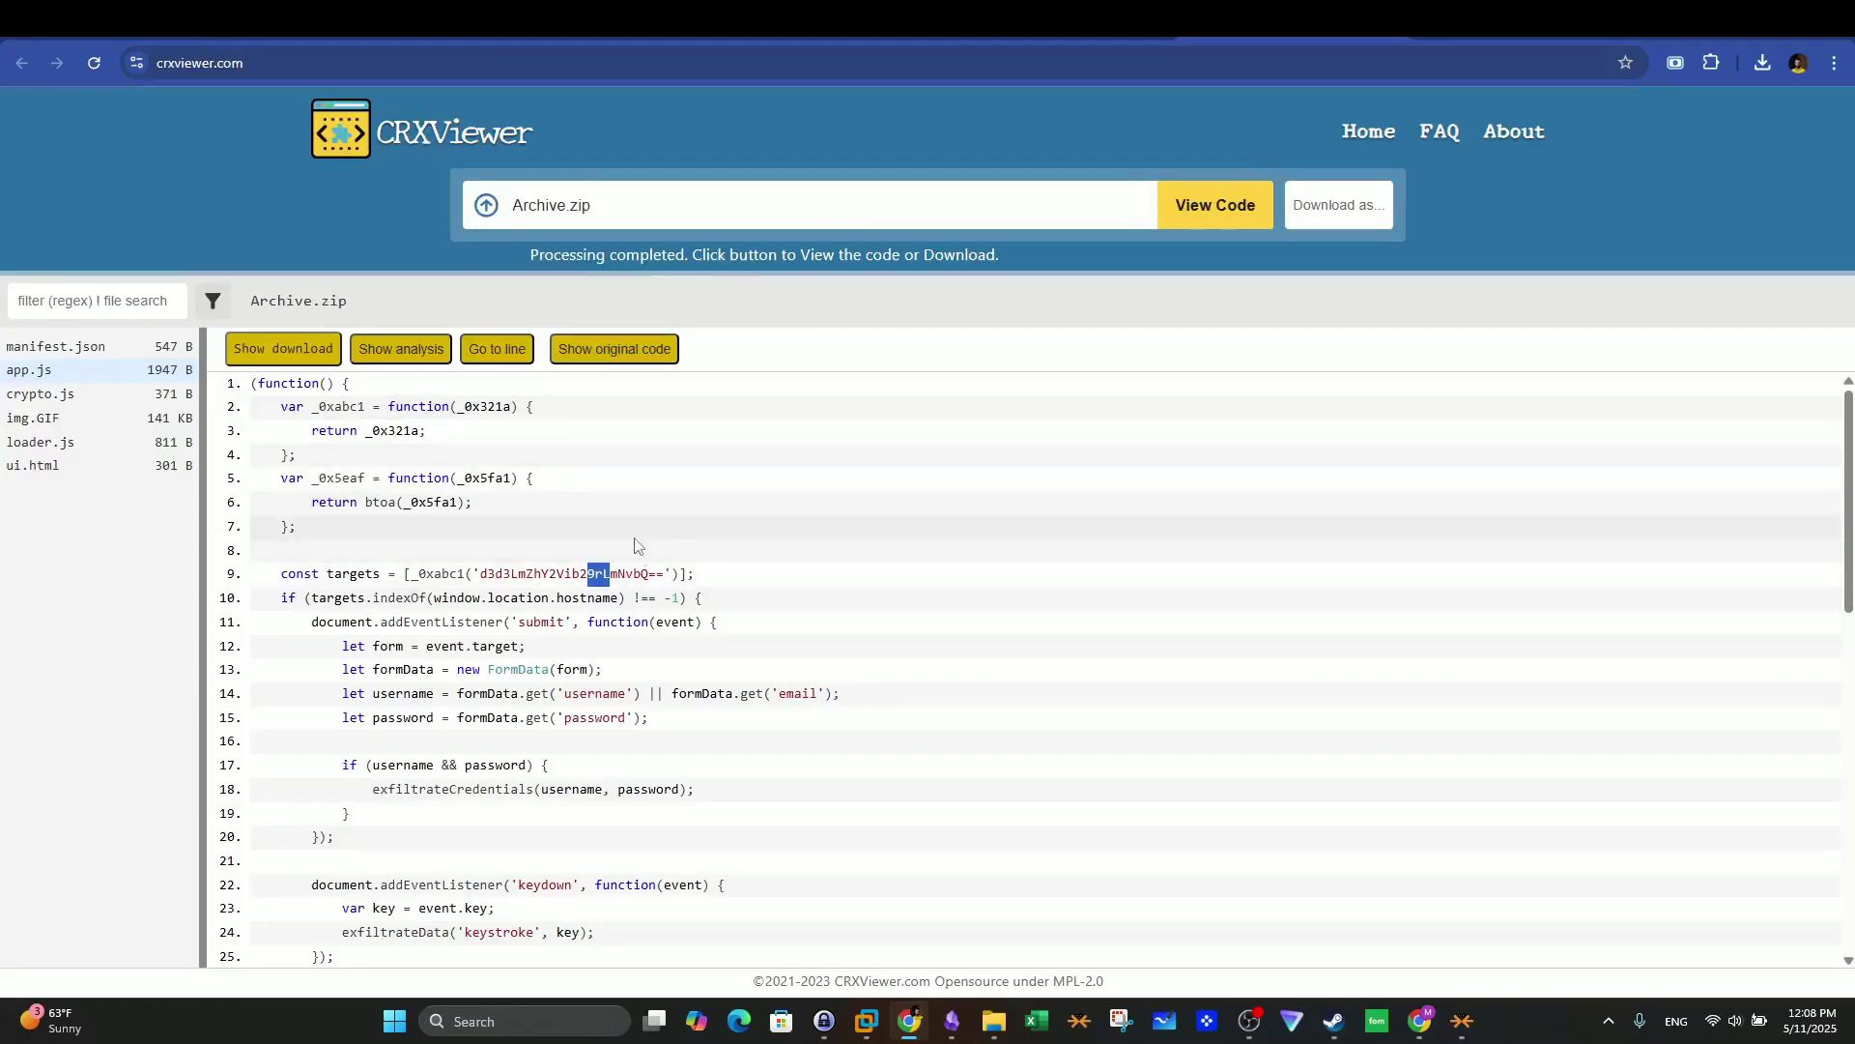
scroll(580, 571, "down", 1)
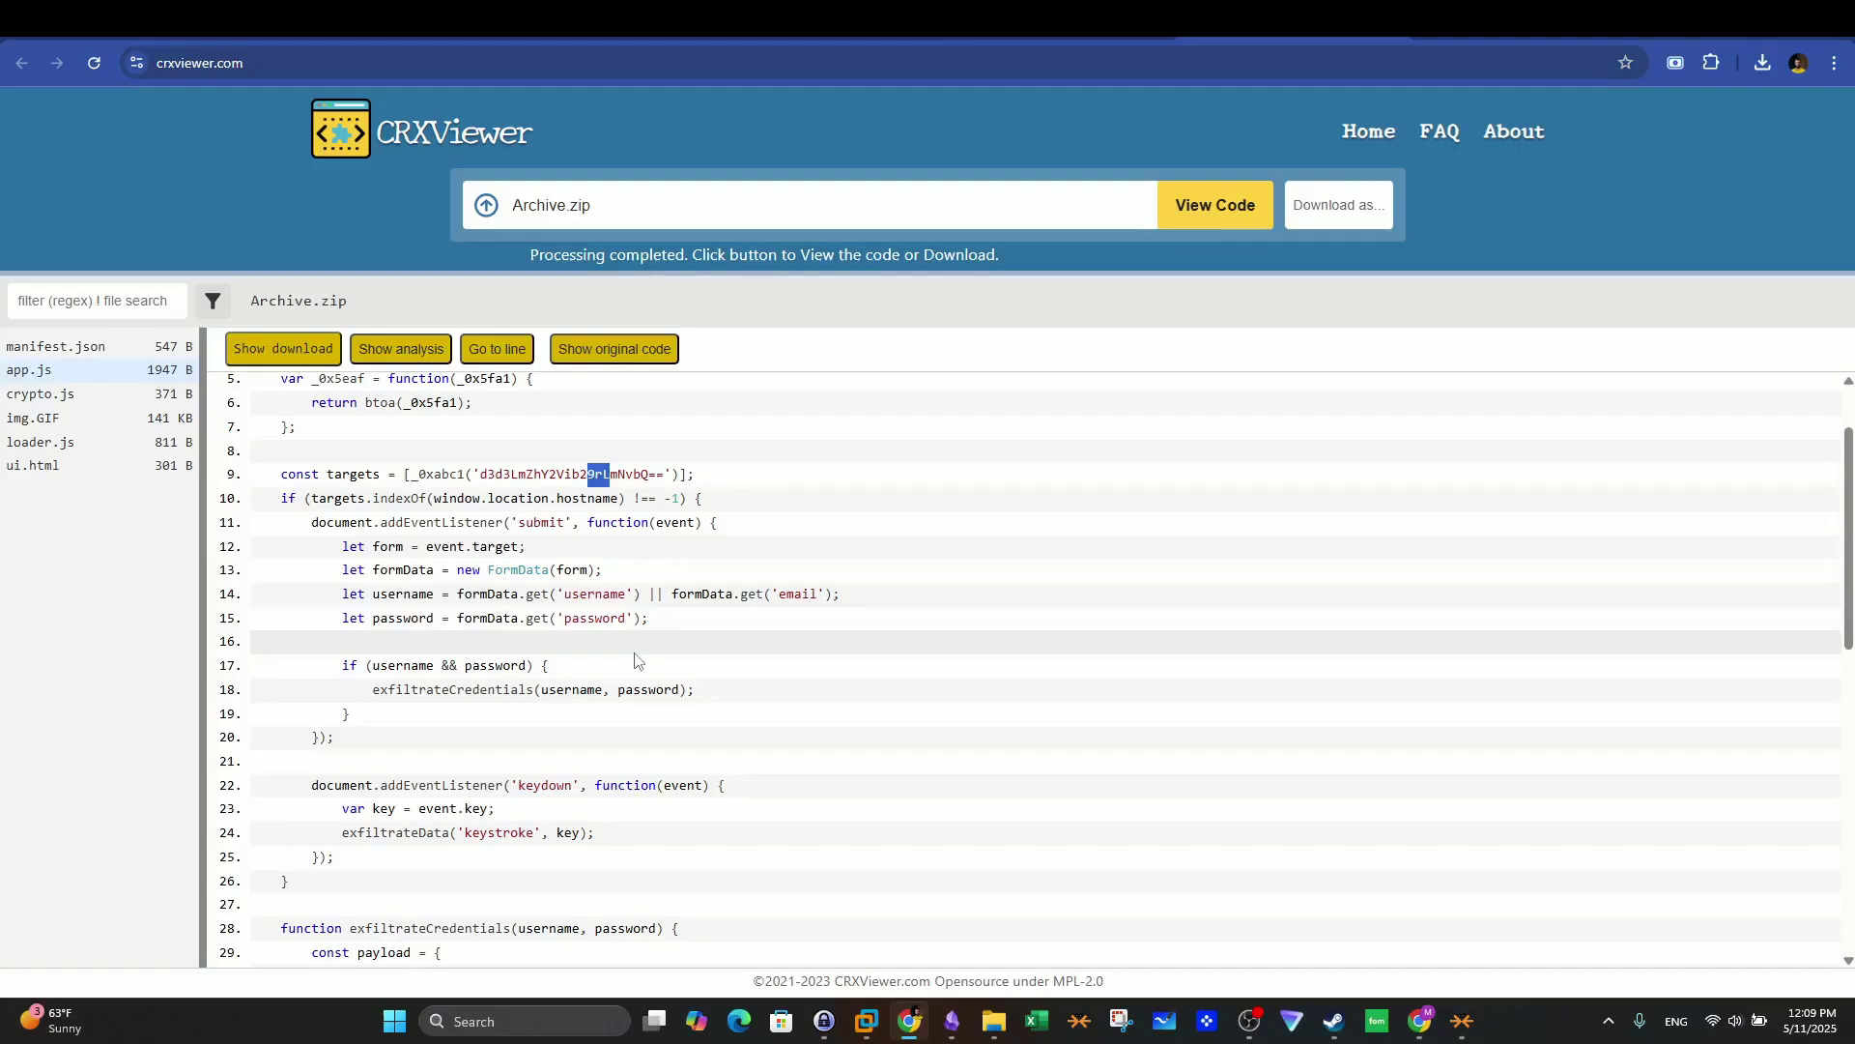
scroll(638, 661, "up", 1)
left_click(742, 574)
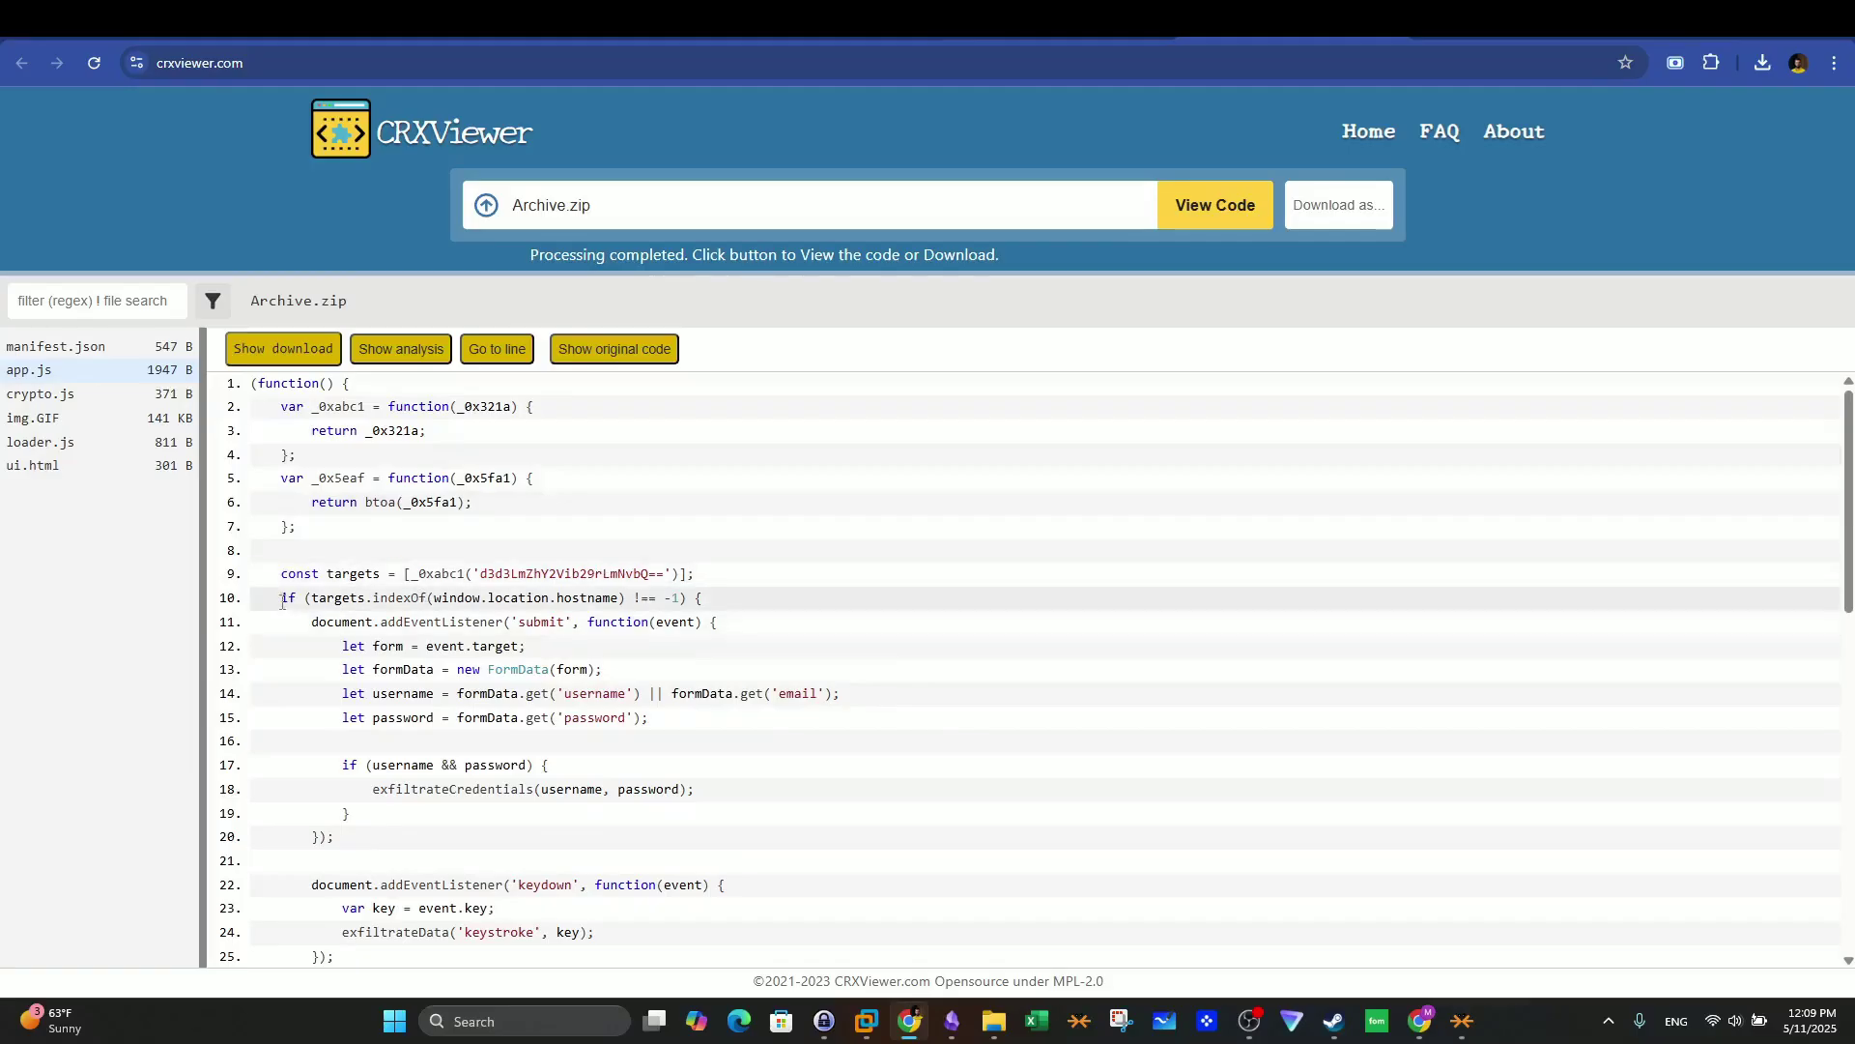
left_click_drag(283, 601, 711, 790)
left_click(387, 618)
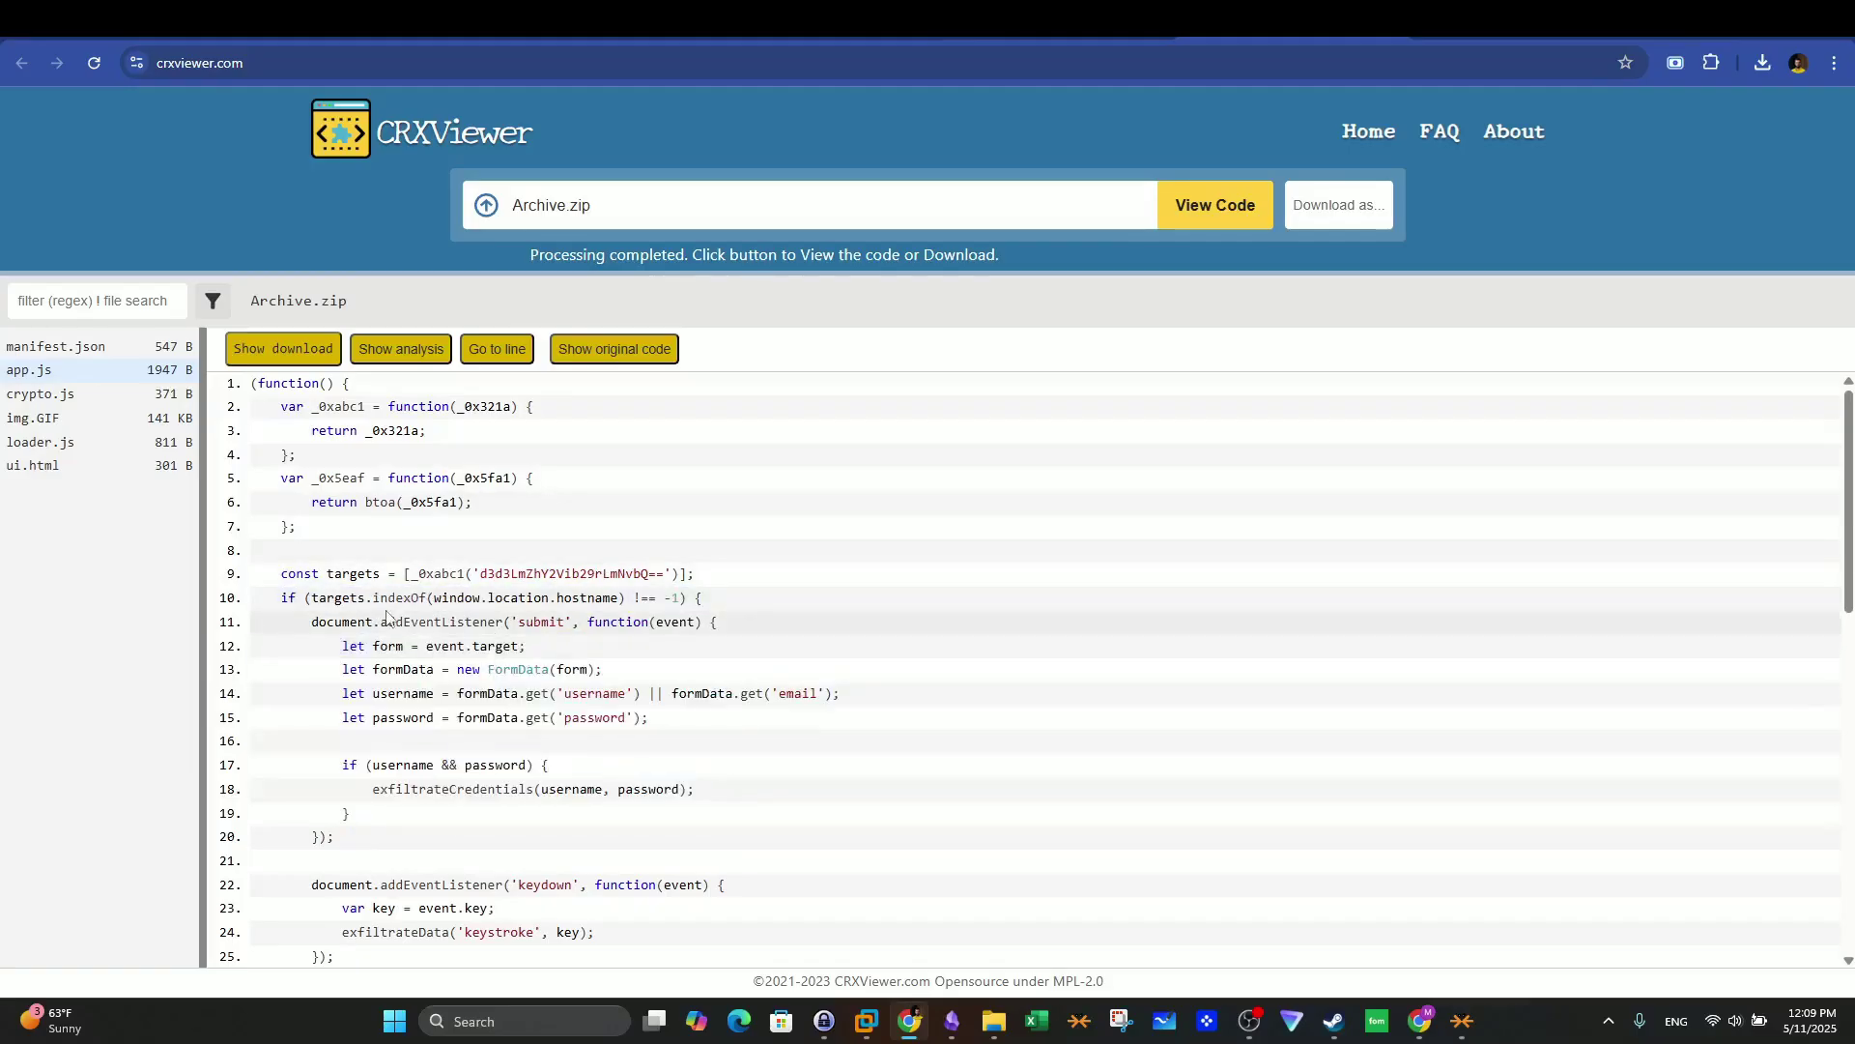
Step: Examine the hostname check and encoded targets string at lines 9 and 10 of app.js, comparing it with the decoded output in CyberChef
left_click_drag(434, 597, 620, 602)
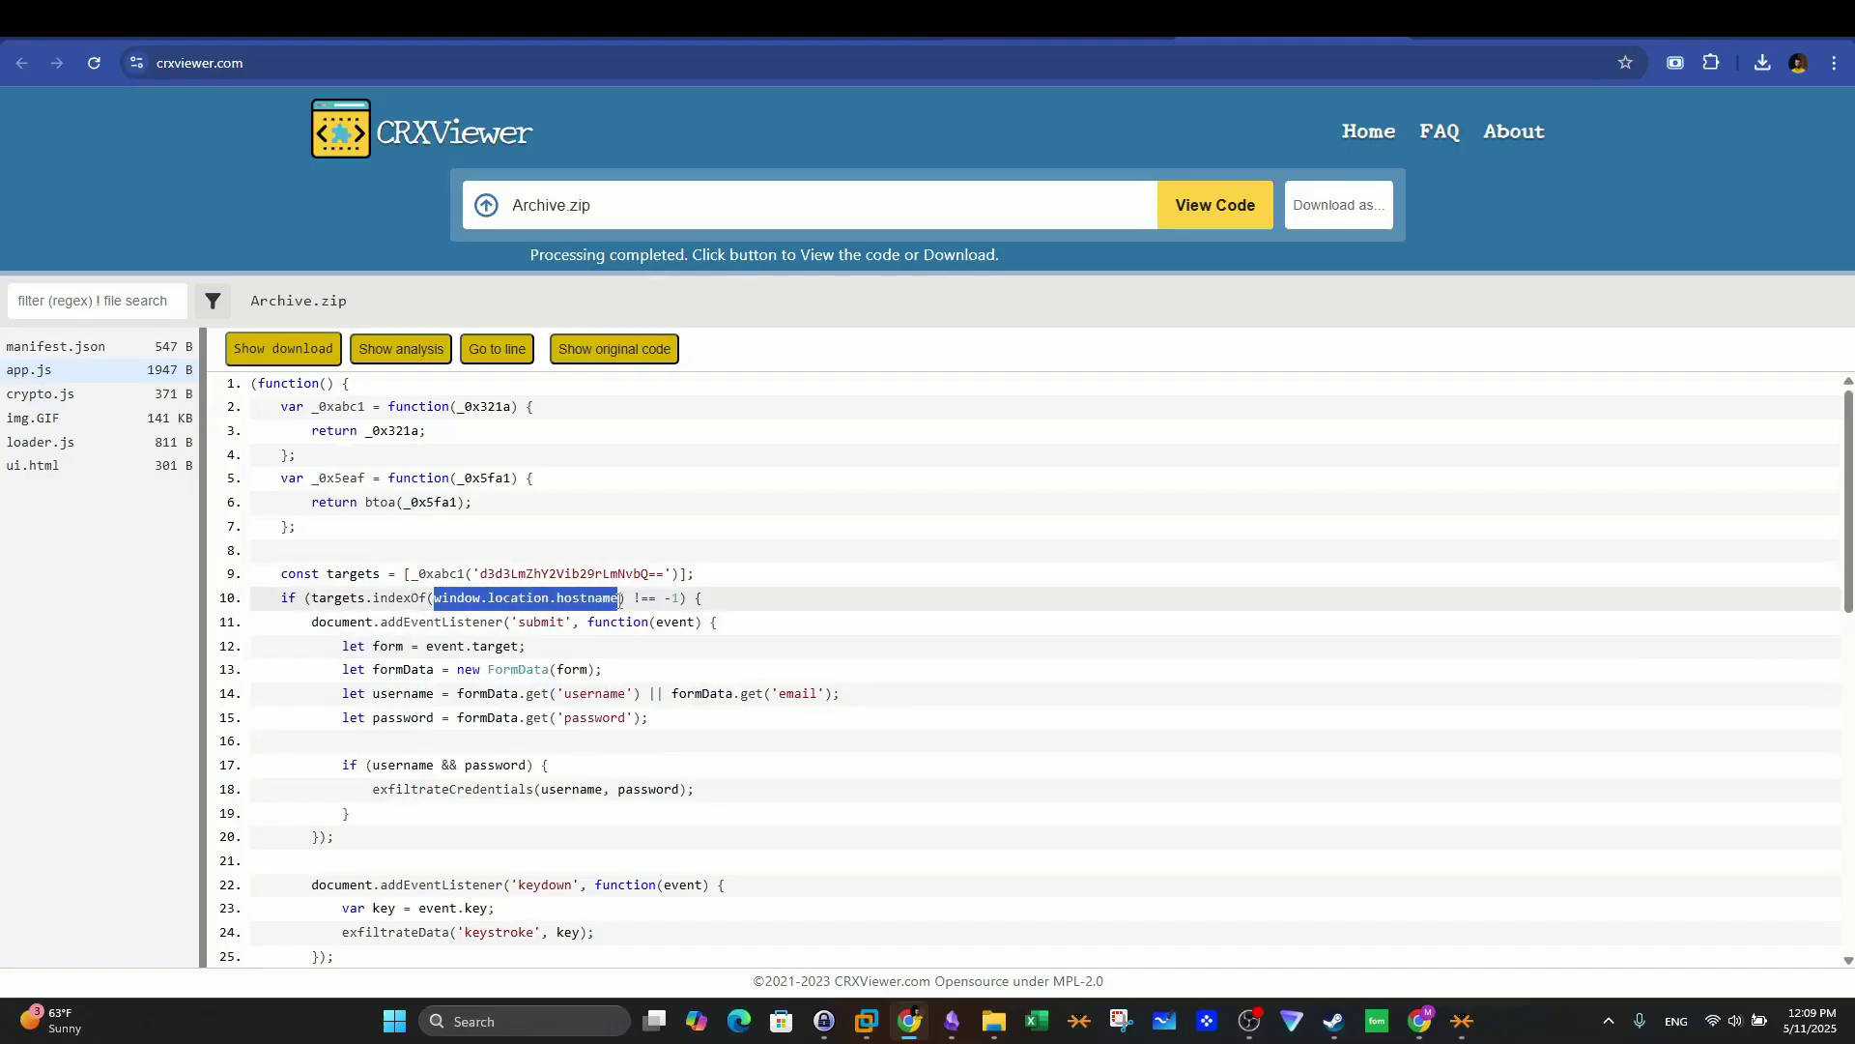
double_click(359, 597)
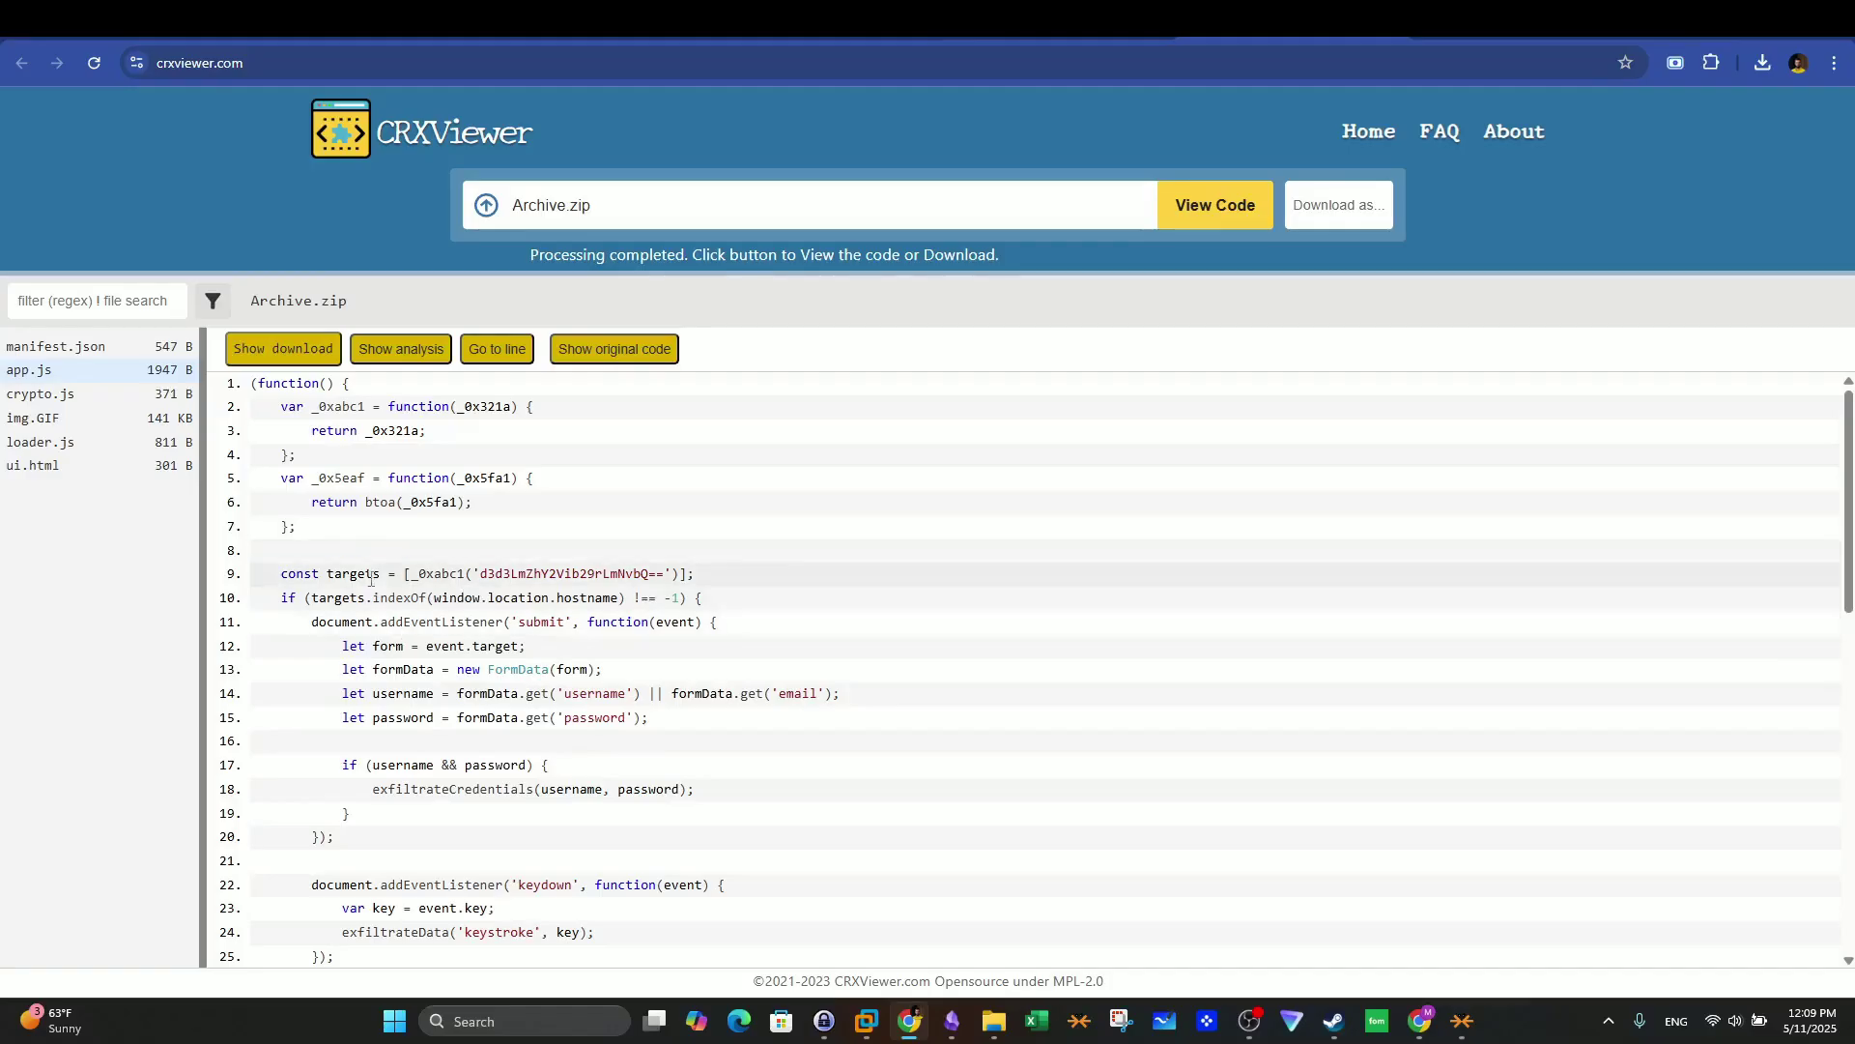
left_click_drag(382, 574, 330, 574)
left_click_drag(480, 574, 665, 574)
key("ctrl+Tab")
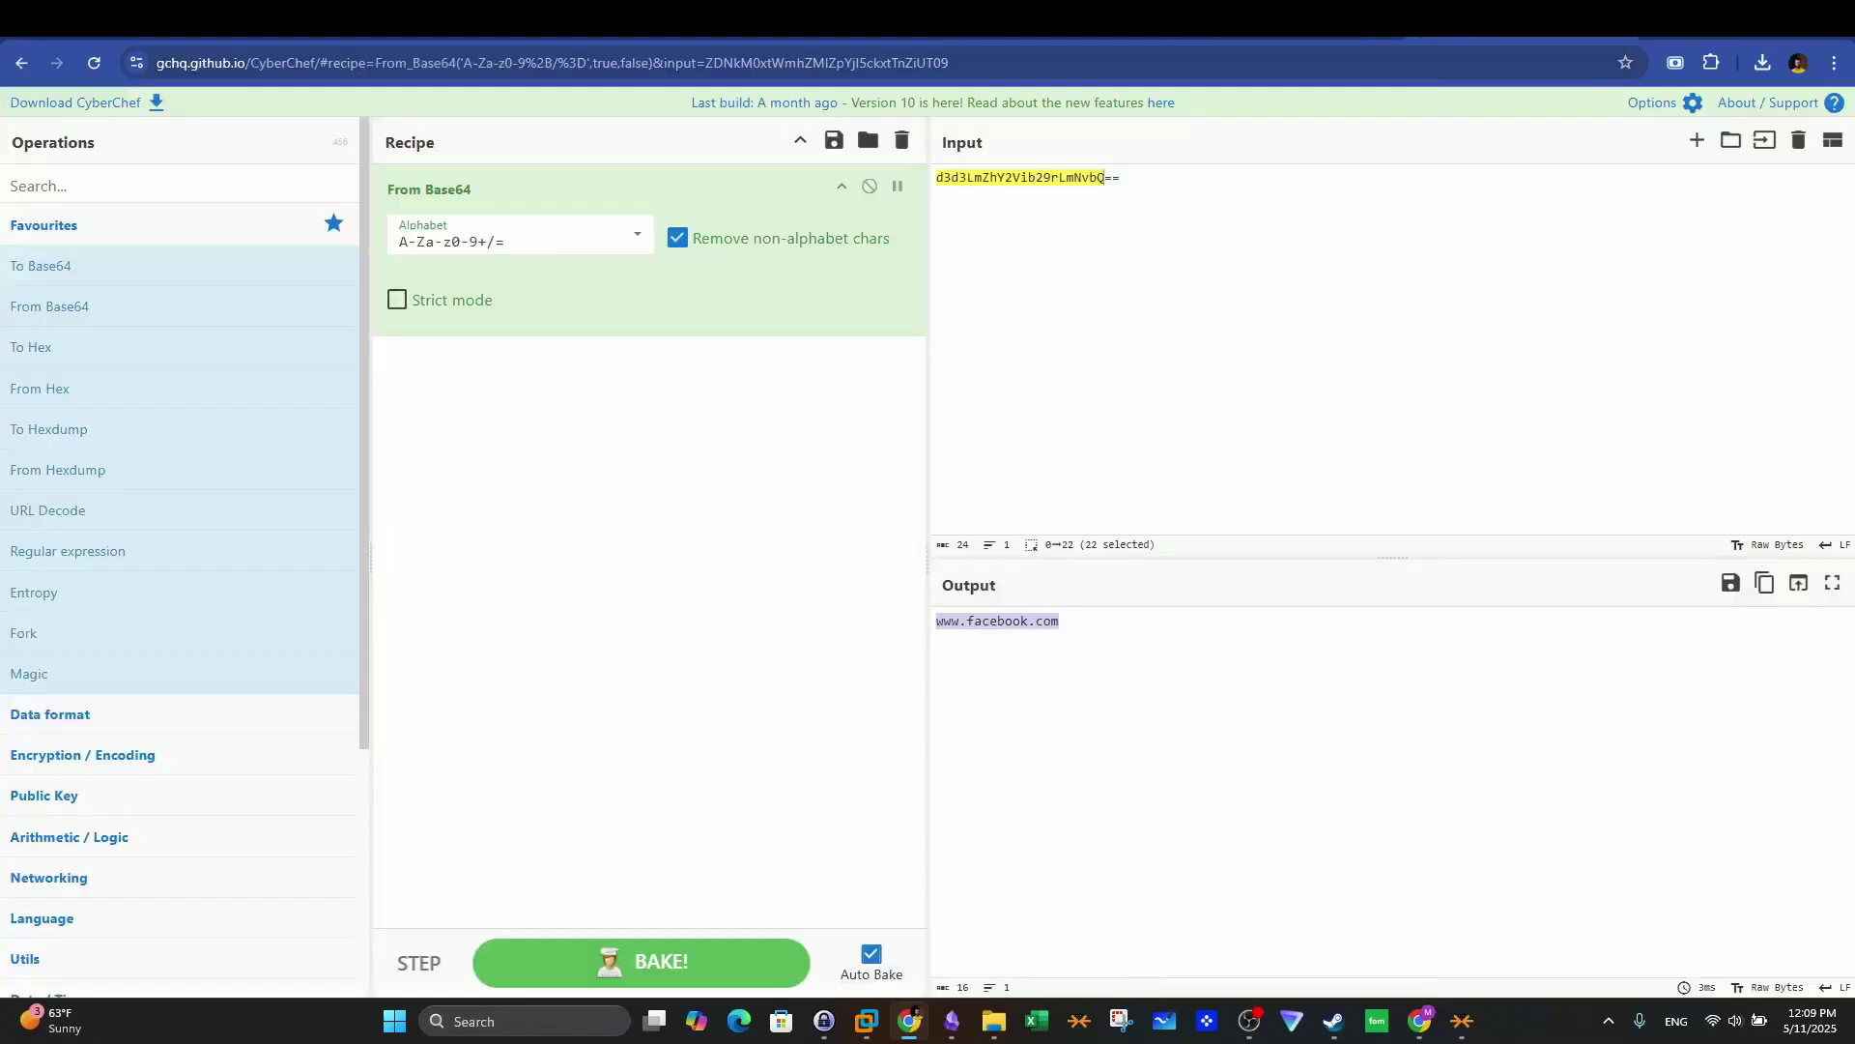
key("ctrl+shift+Tab")
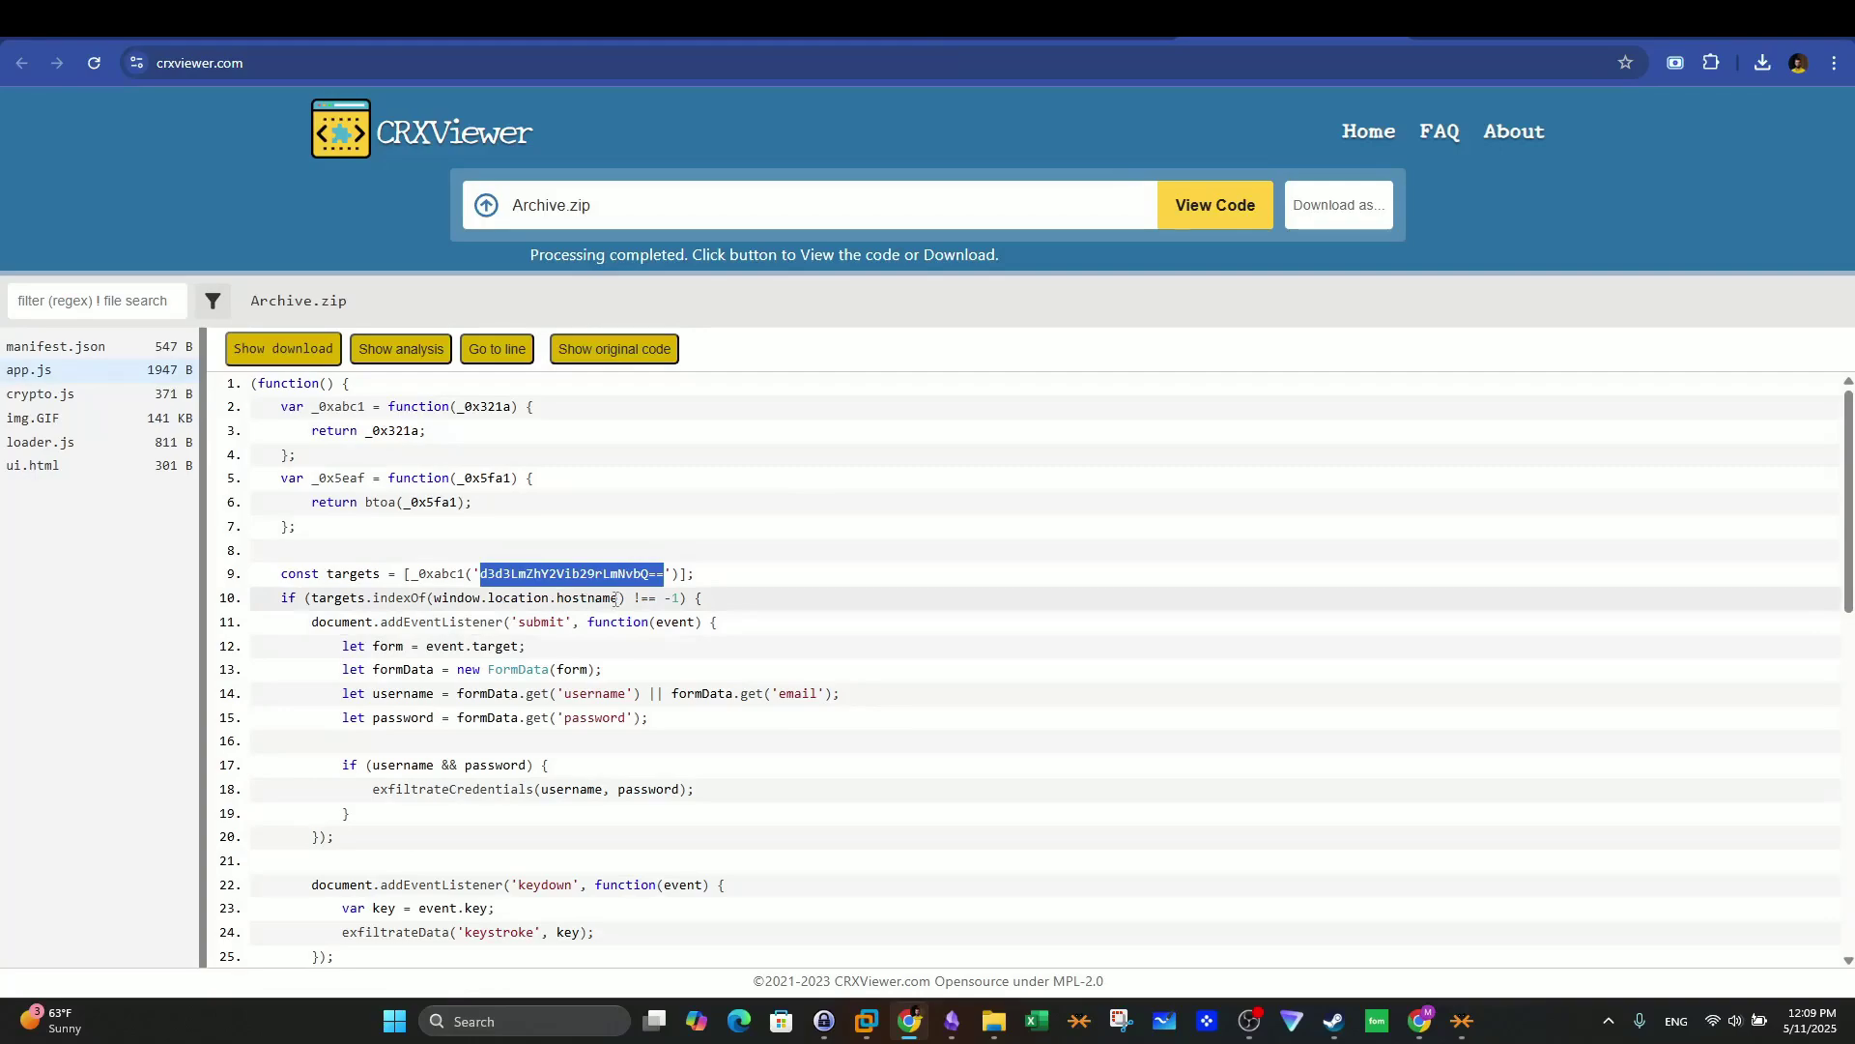
Step: Review the submit listener's username and password capture and the keydown listener's exfiltrateData call in app.js
left_click_drag(367, 603, 321, 603)
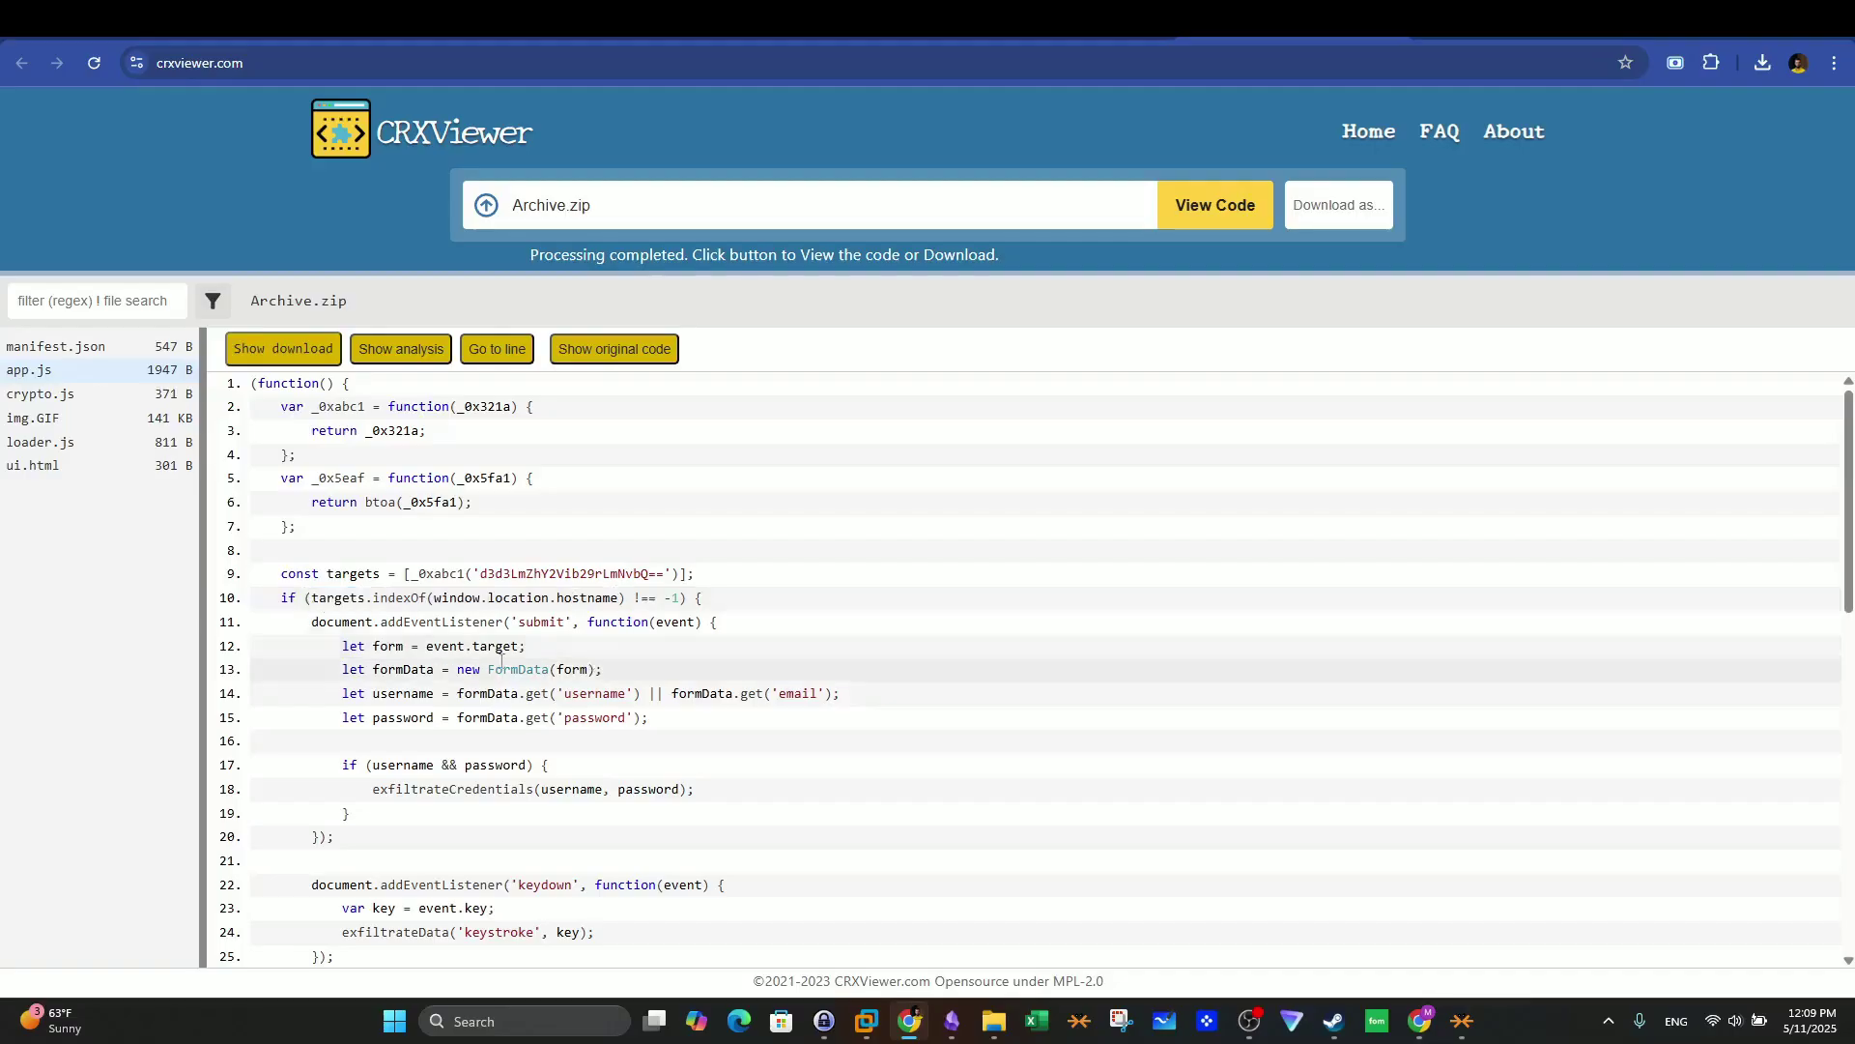
left_click_drag(311, 622, 480, 788)
left_click(529, 690)
left_click_drag(565, 693, 619, 717)
scroll(611, 754, "down", 1)
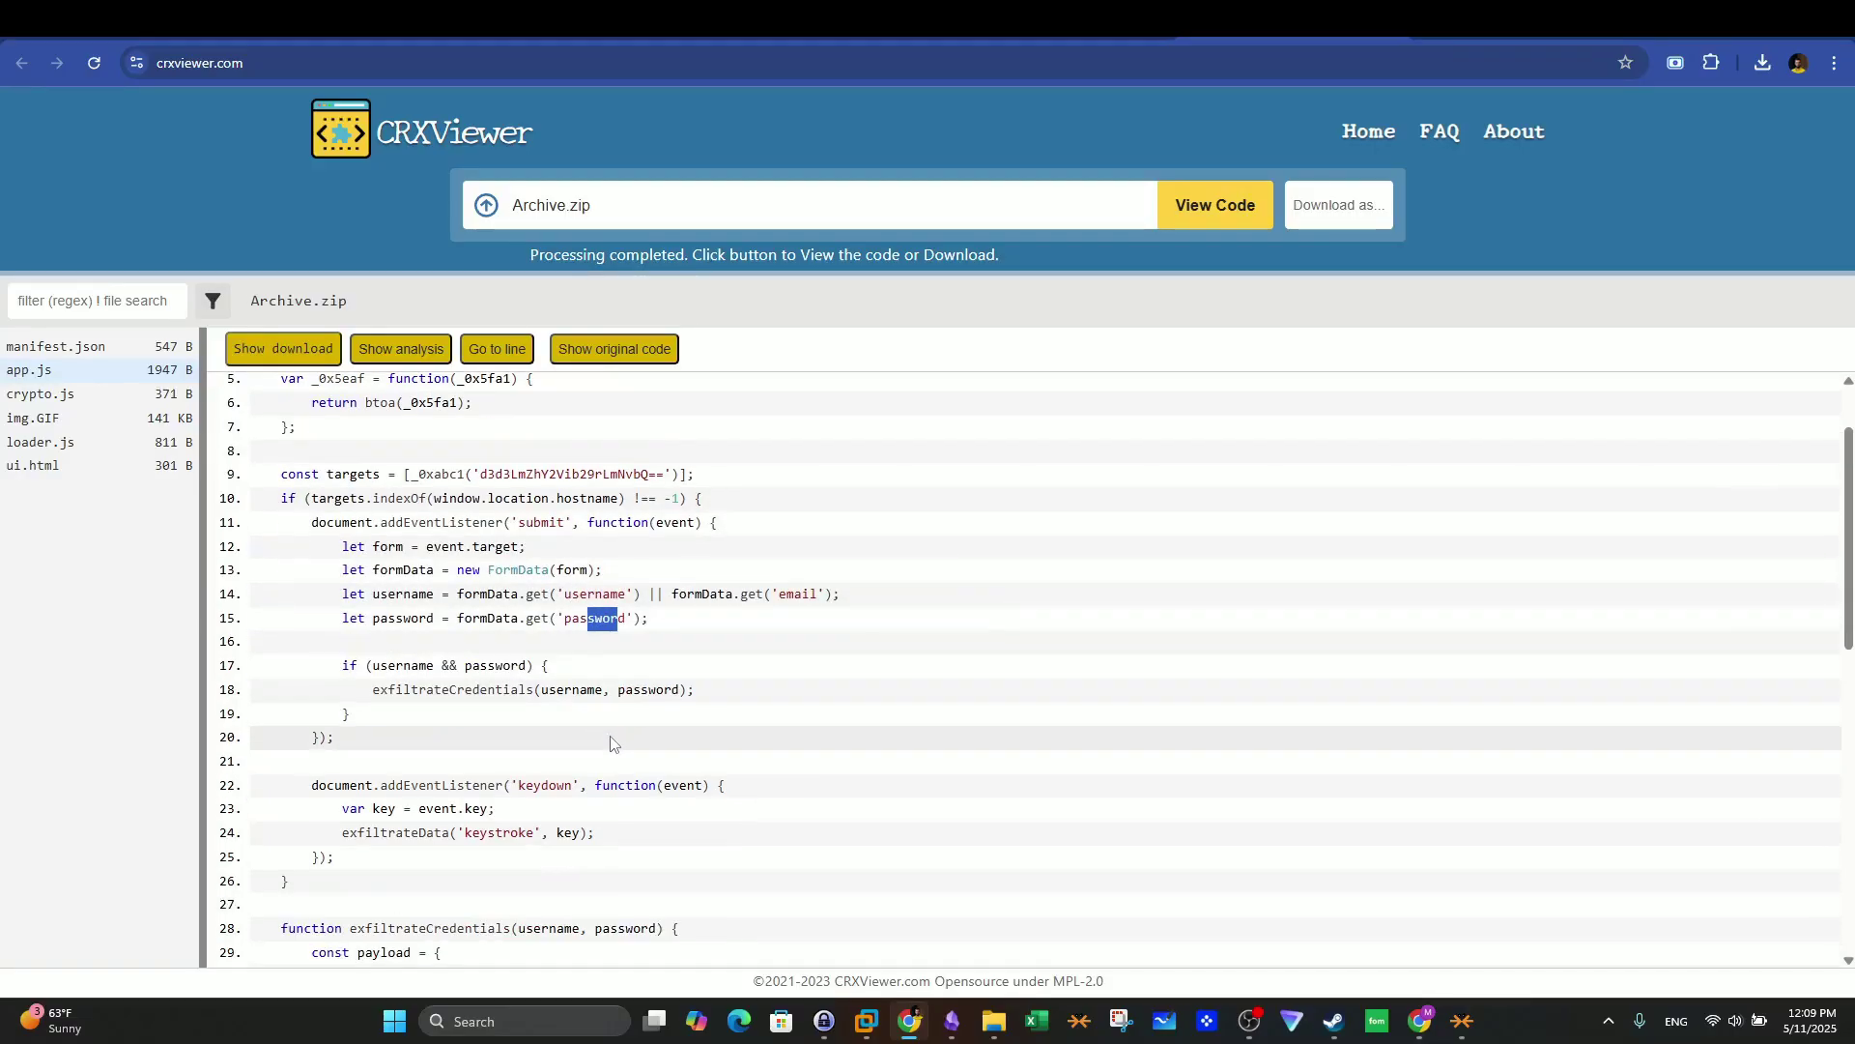
left_click_drag(534, 833, 457, 833)
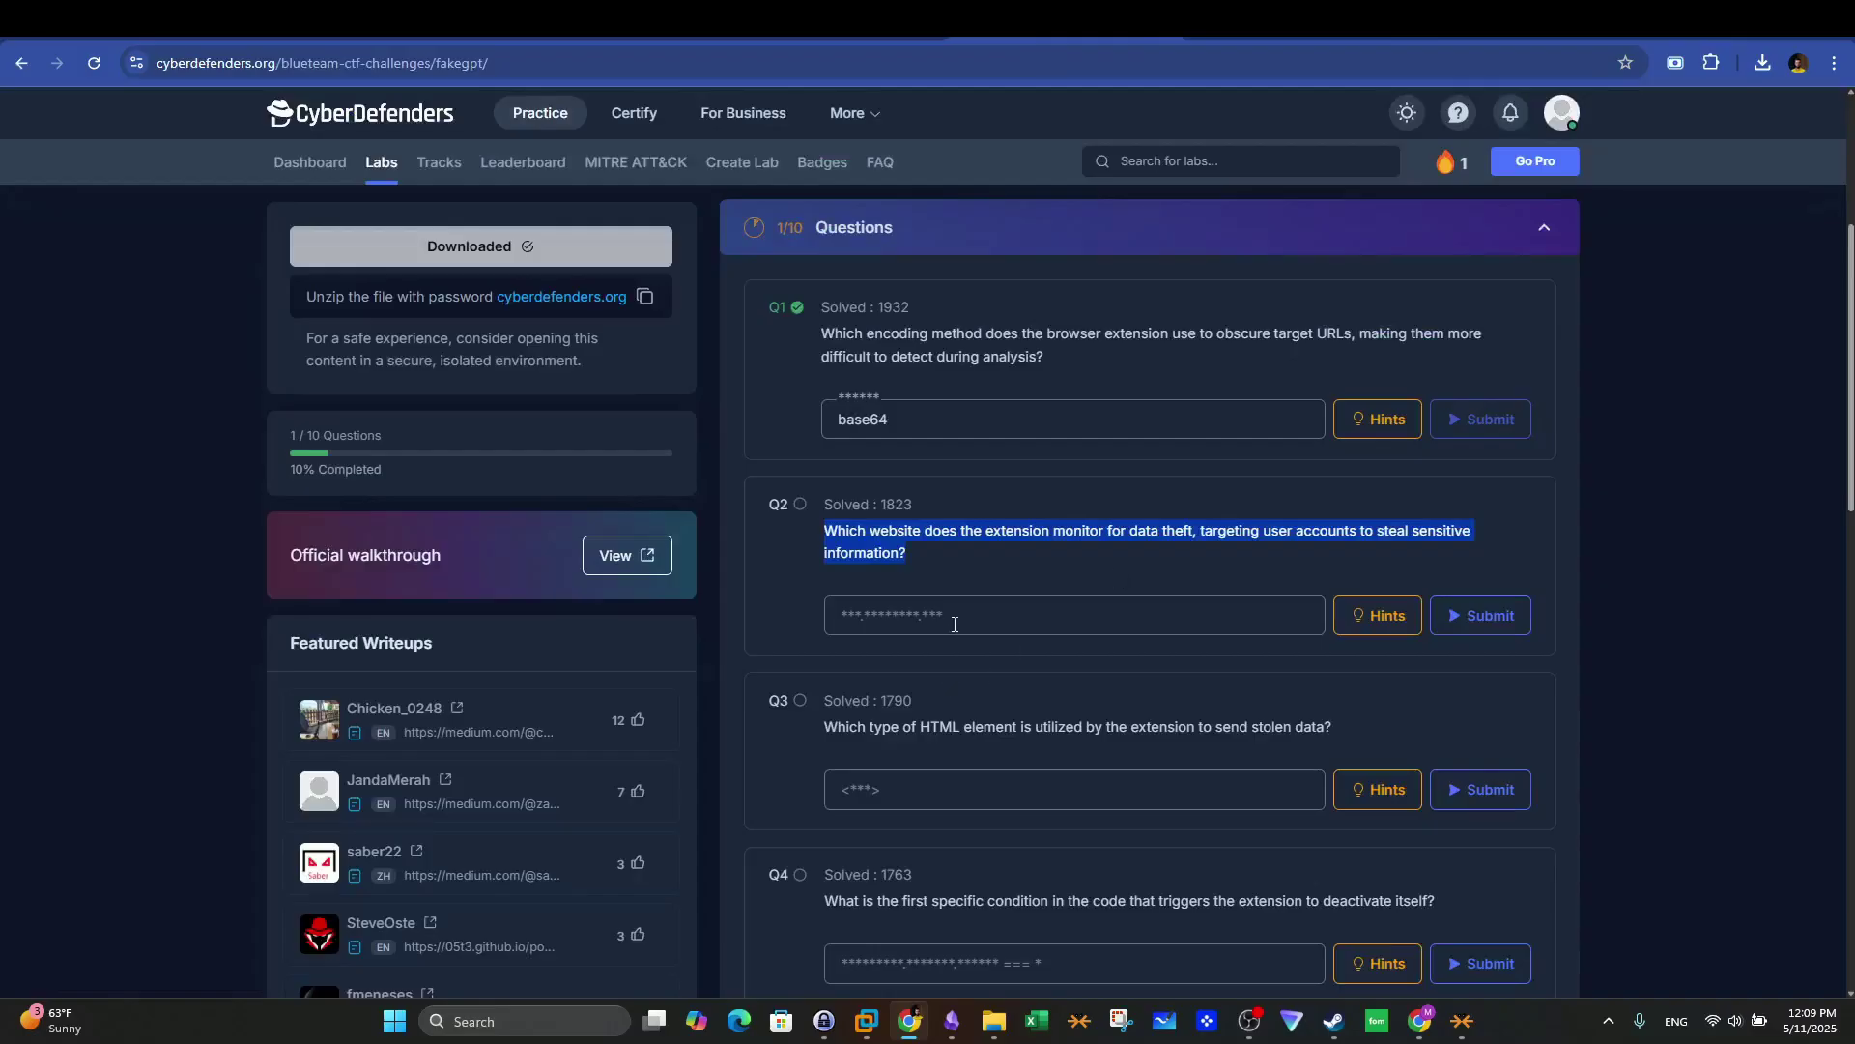
left_click(955, 624)
type("www.facebo")
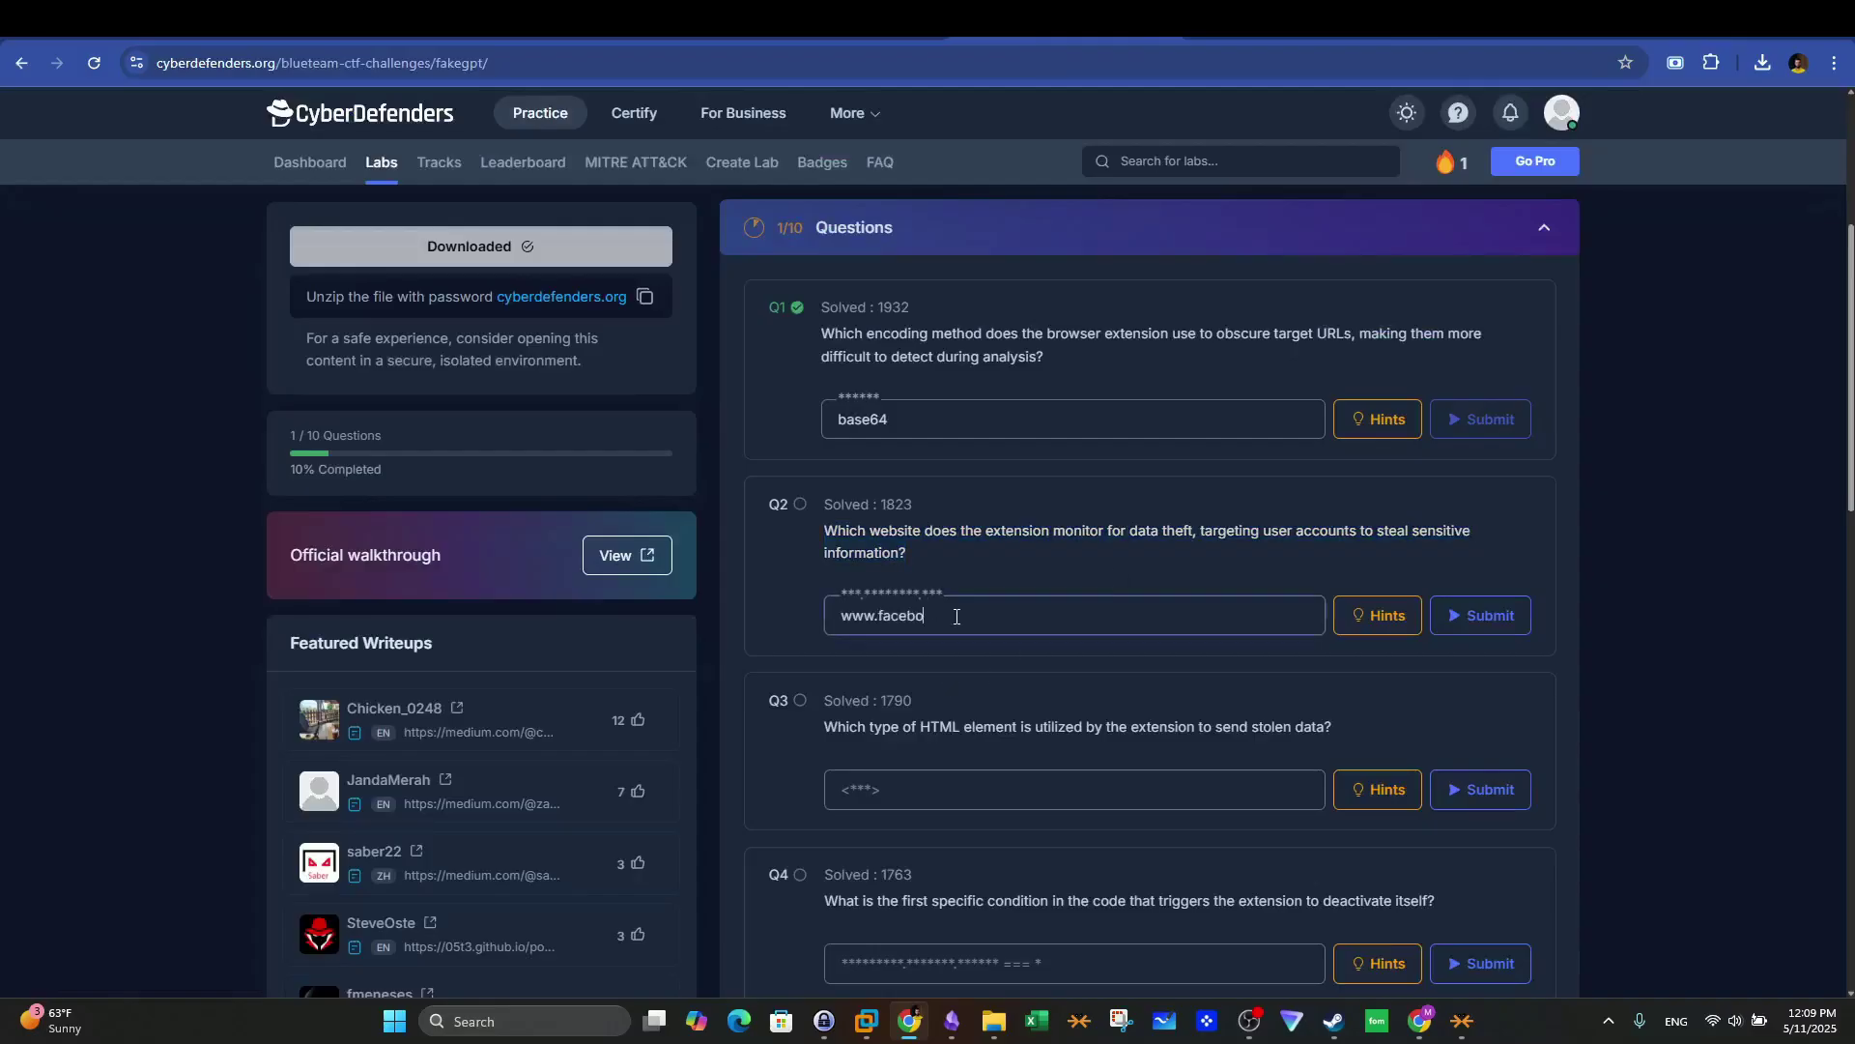
type("ok.com")
left_click(1479, 615)
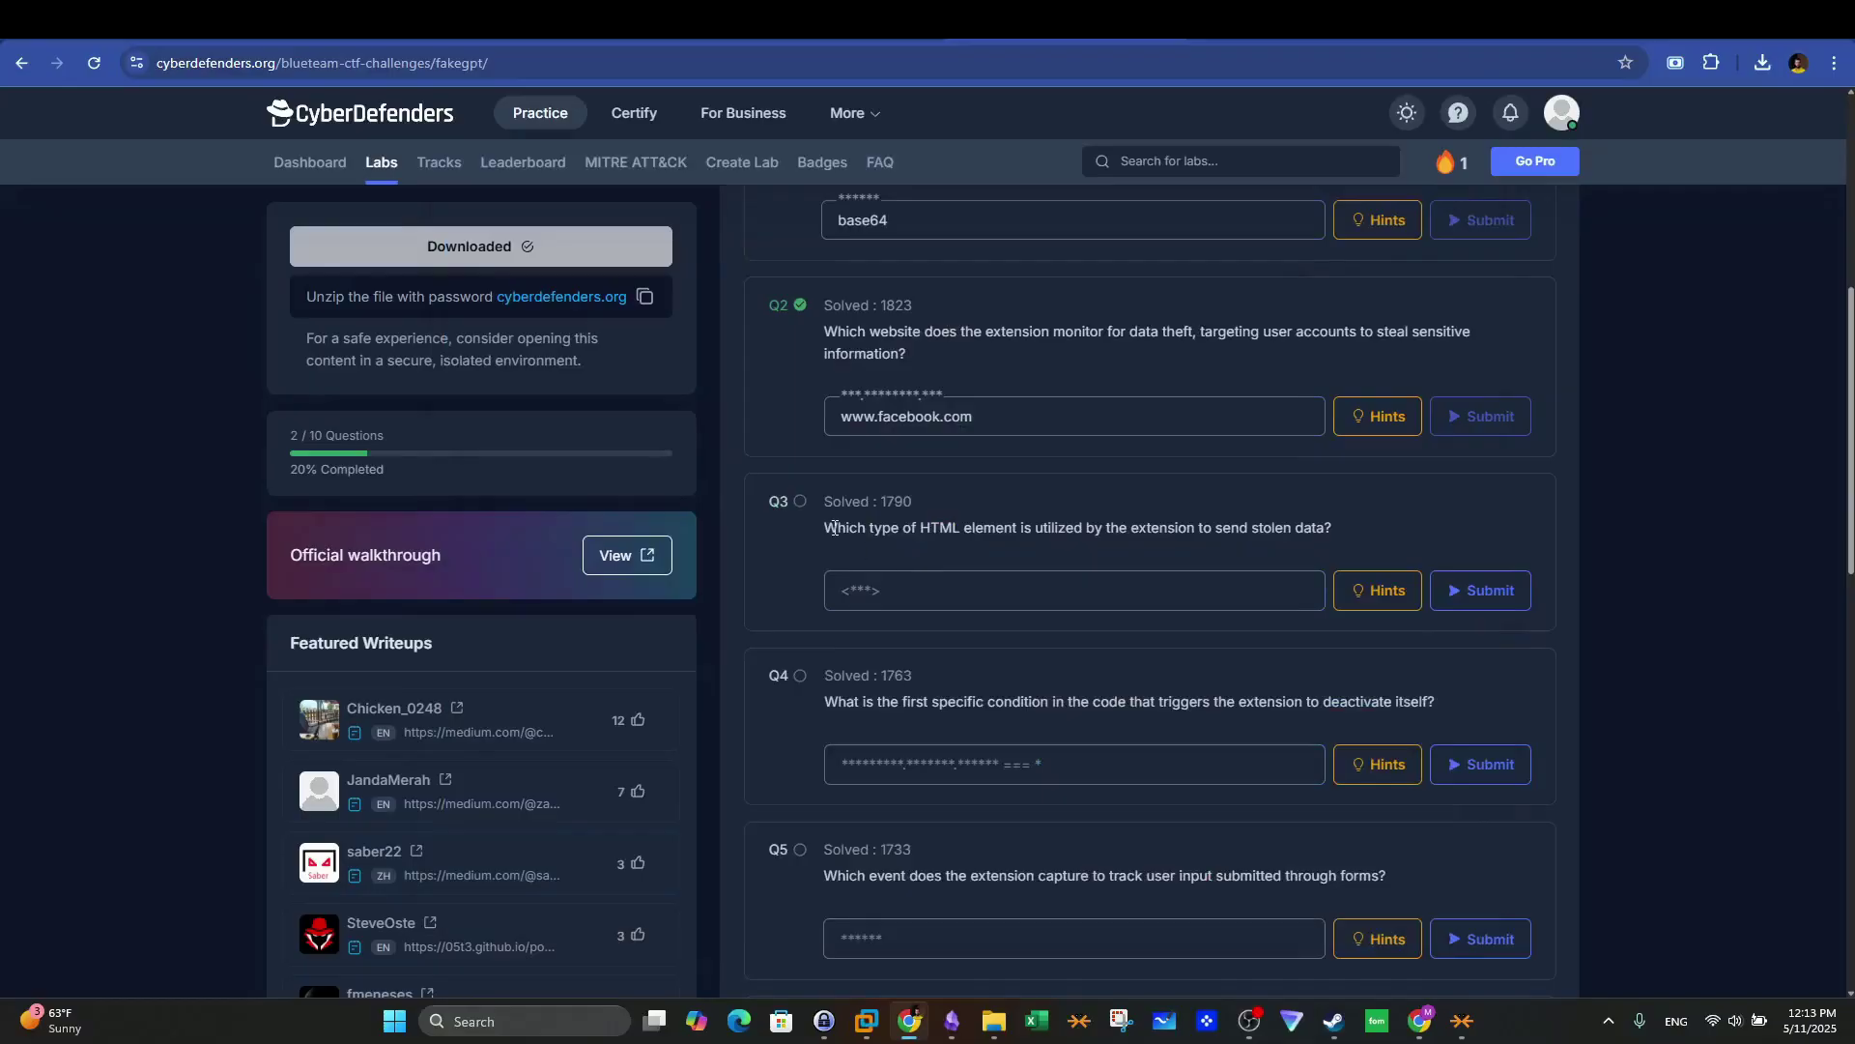
Step: Read question 3 about the HTML element used to send stolen data and recheck the form and keystroke listeners in app.js
left_click_drag(834, 528, 1054, 520)
left_click_drag(824, 528, 1296, 523)
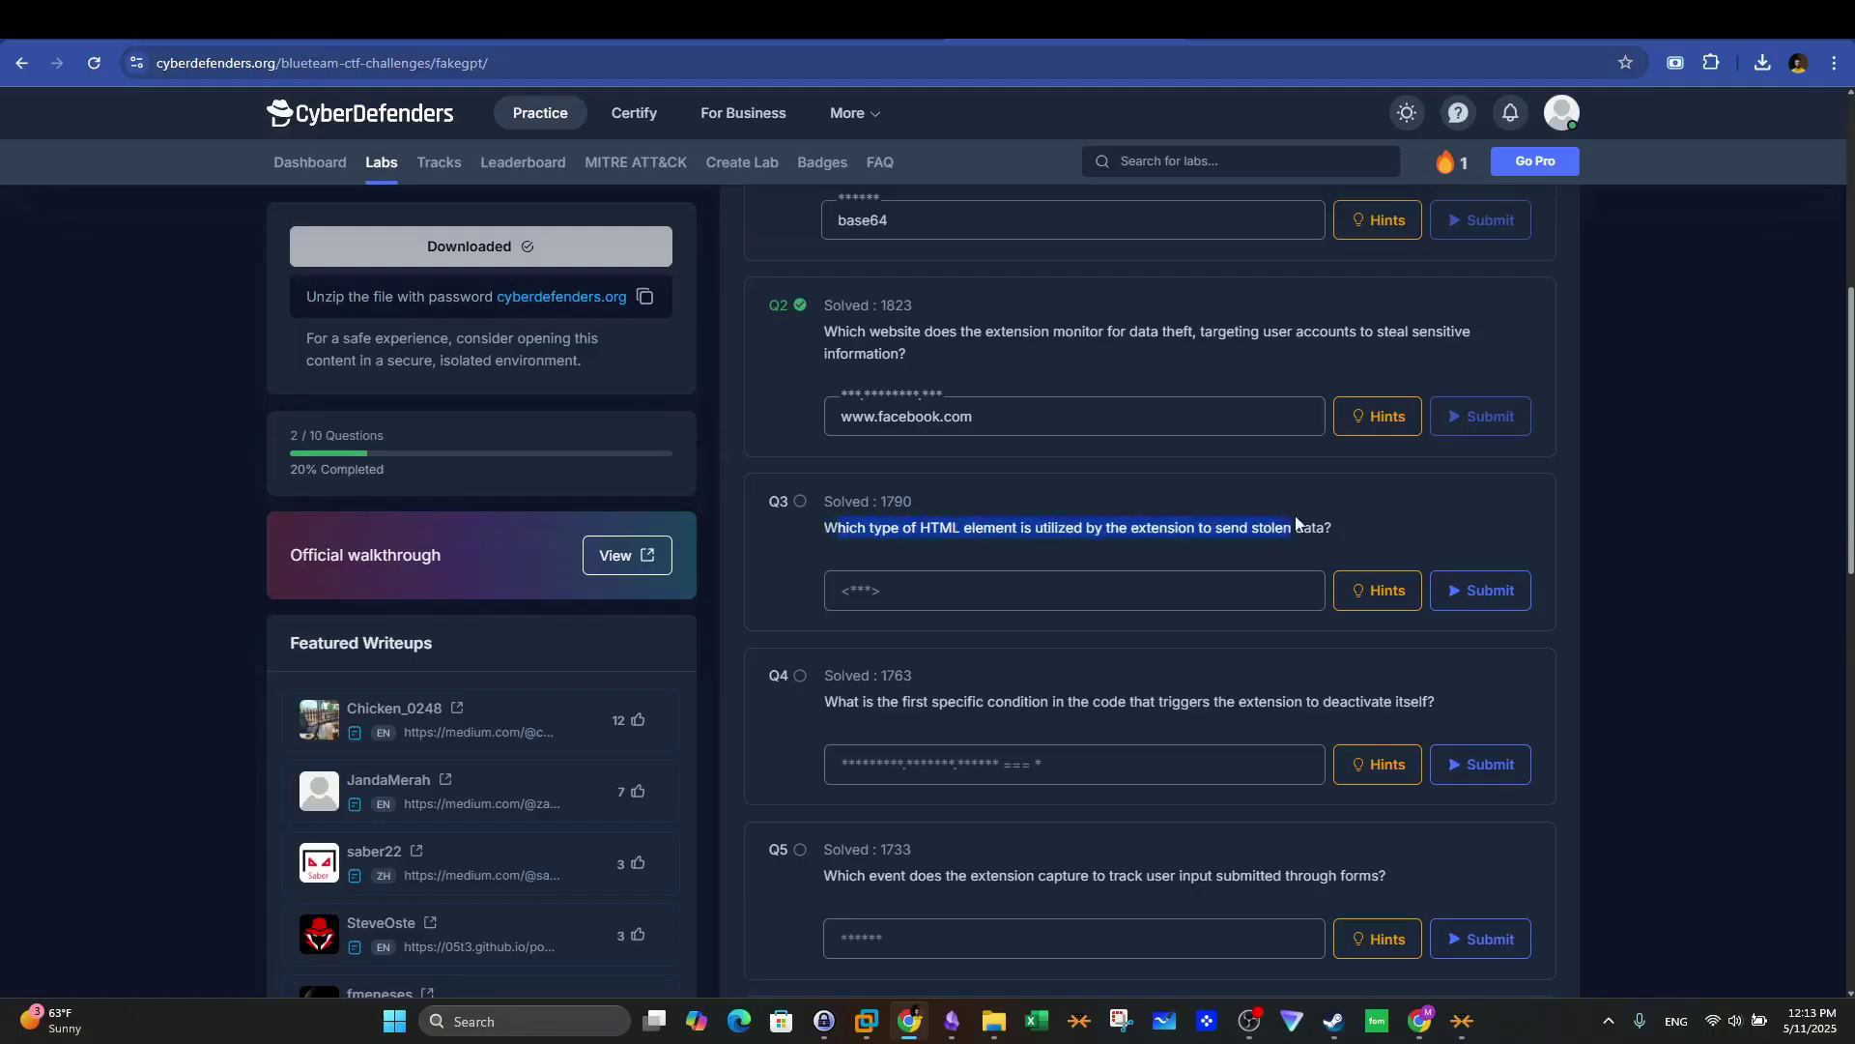
key("ctrl+Tab")
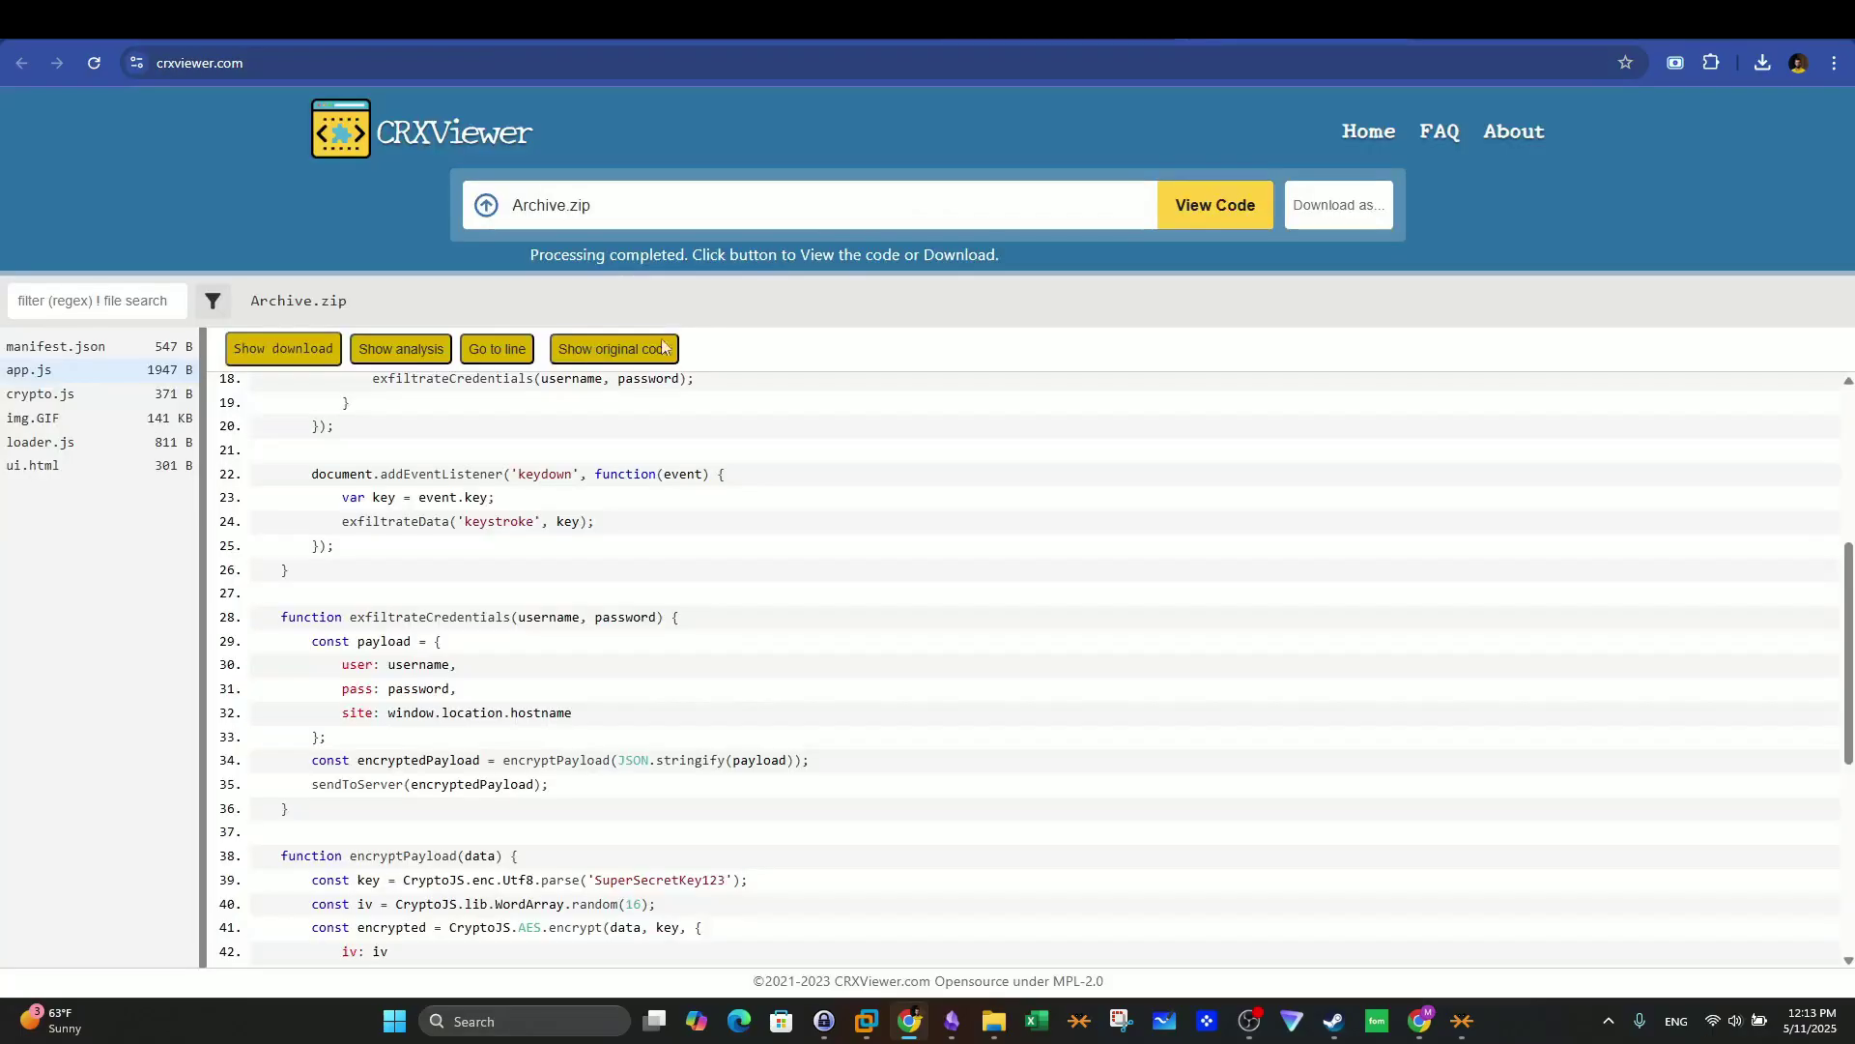
scroll(596, 528, "up", 2)
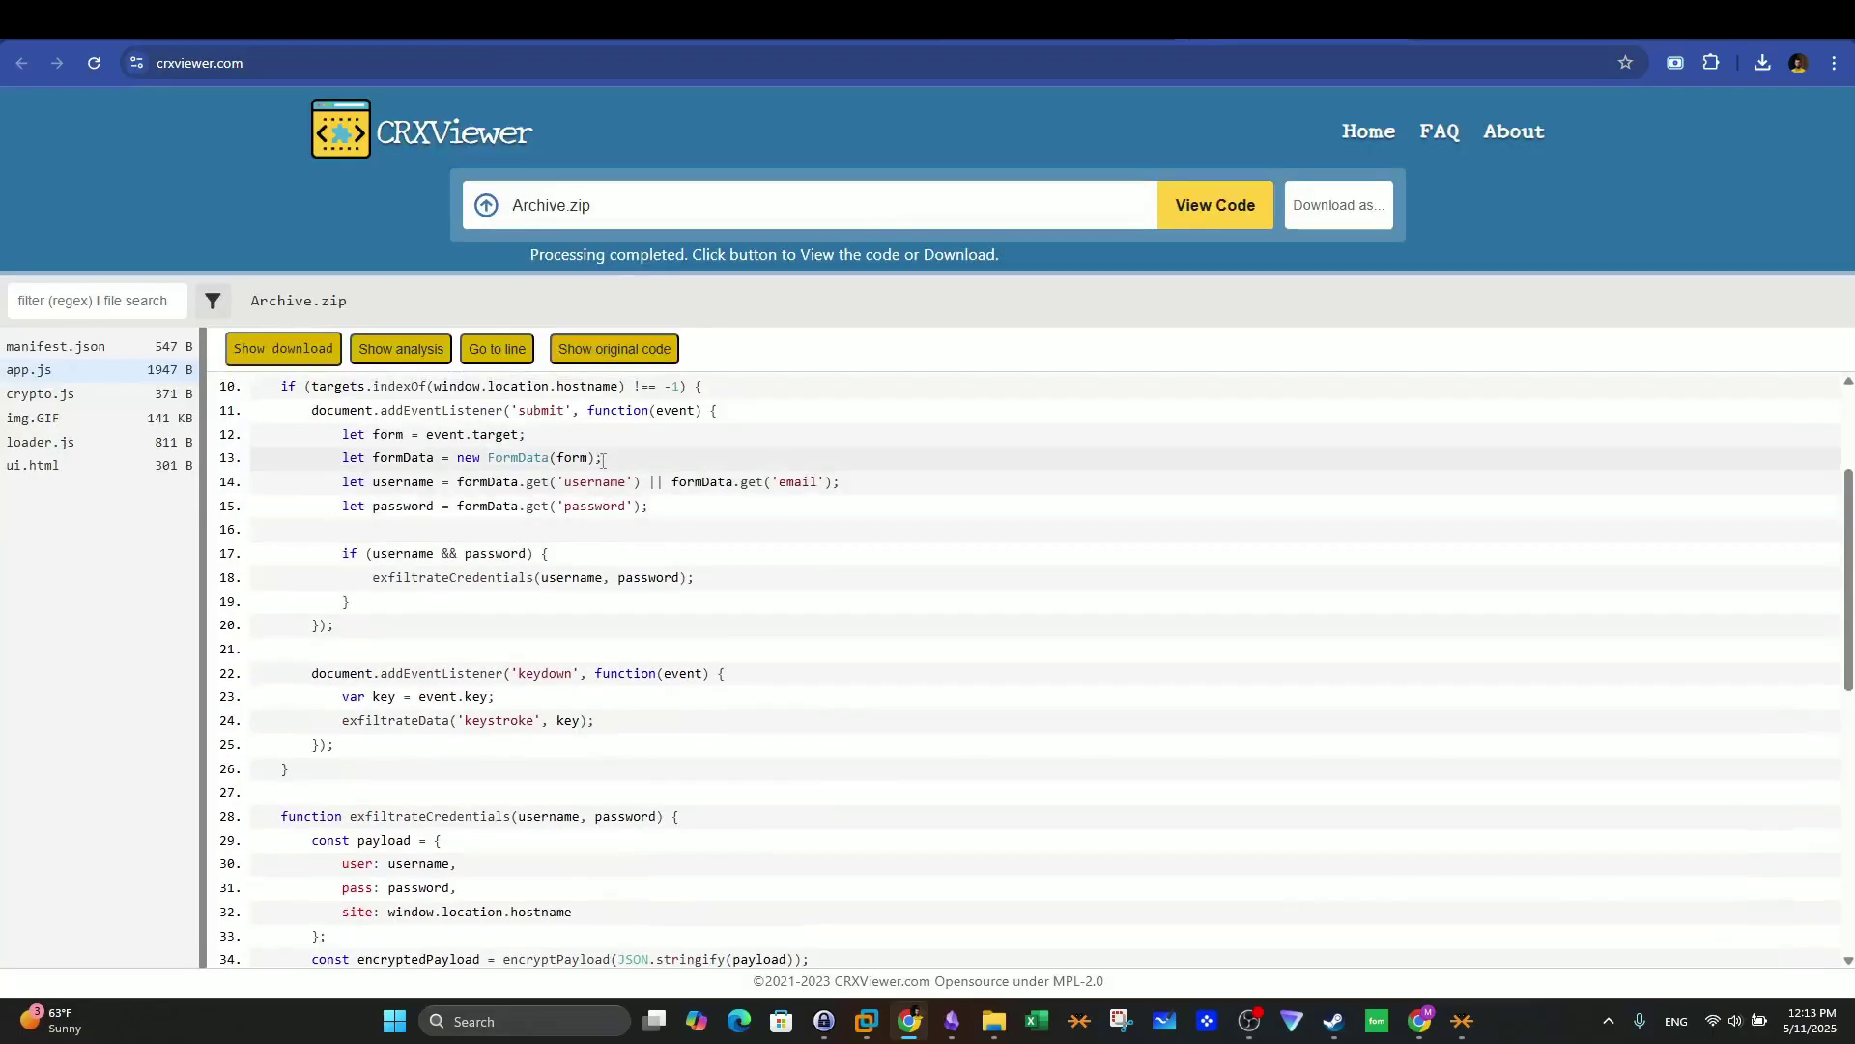
scroll(601, 460, "up", 2)
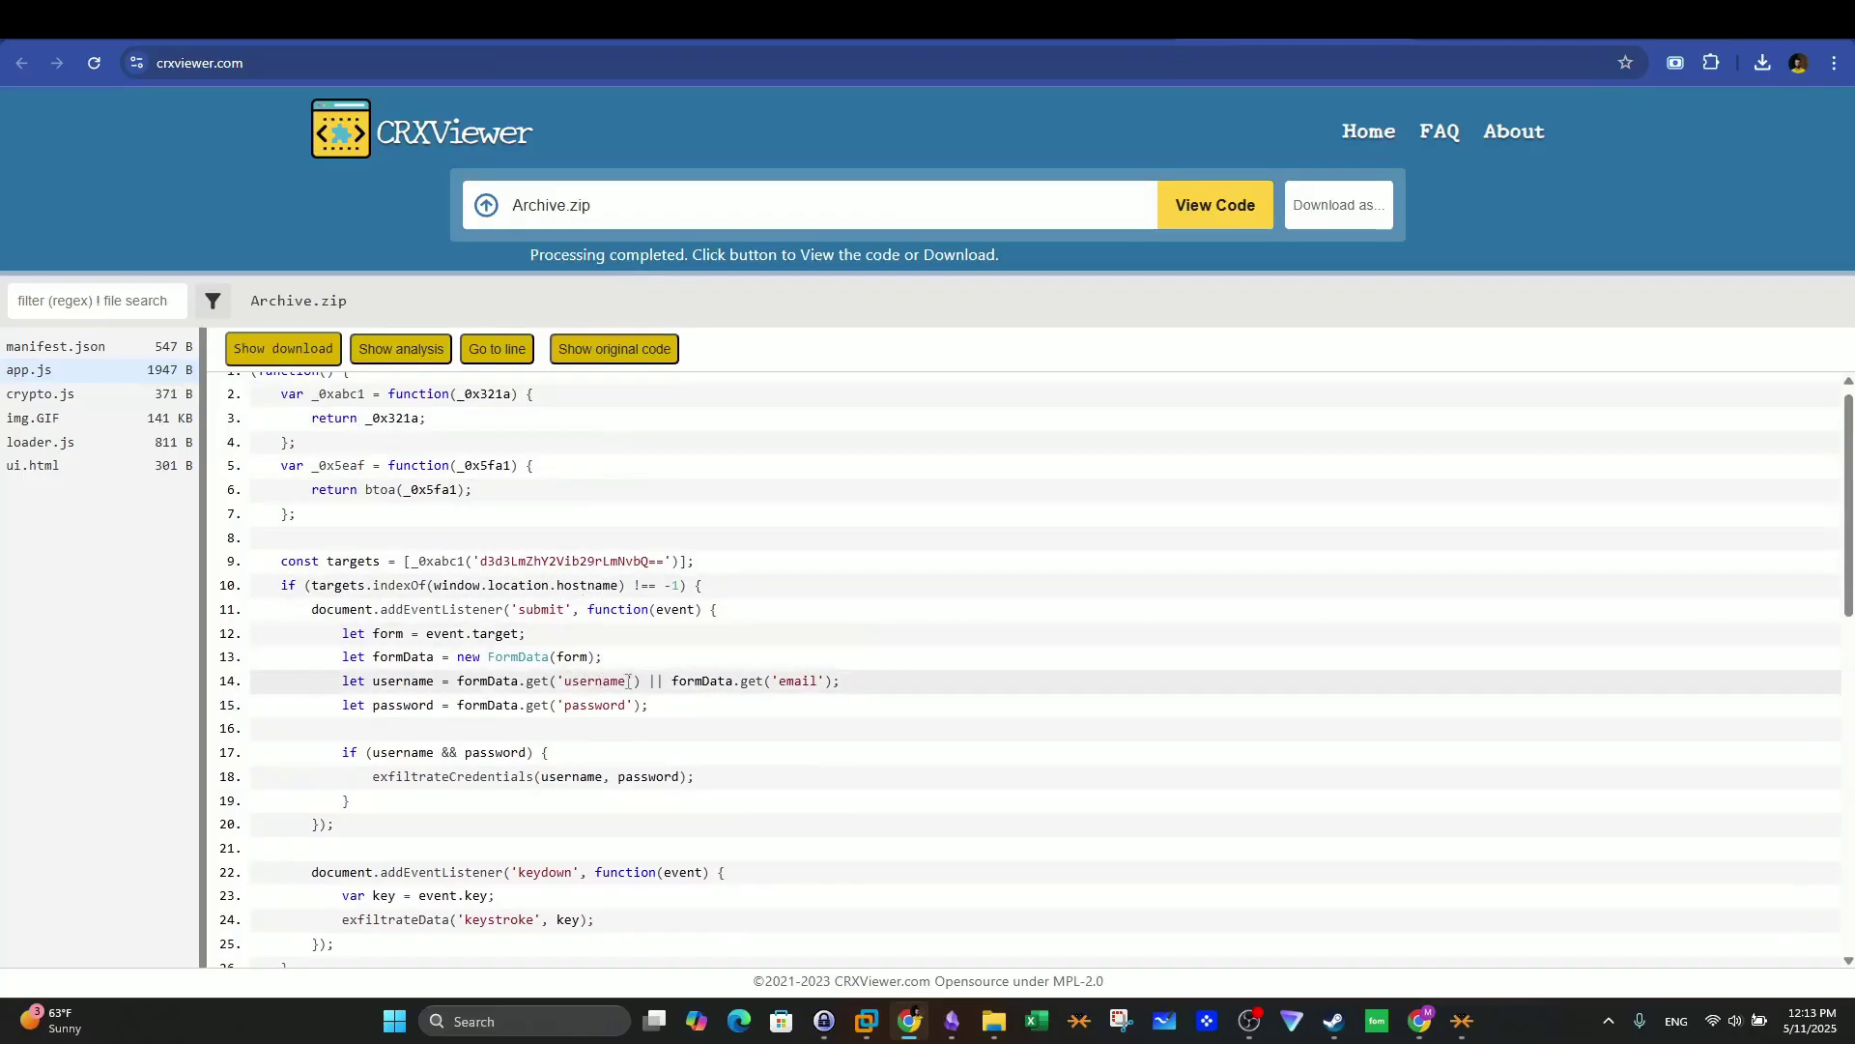
left_click_drag(611, 705, 586, 704)
scroll(556, 667, "down", 3)
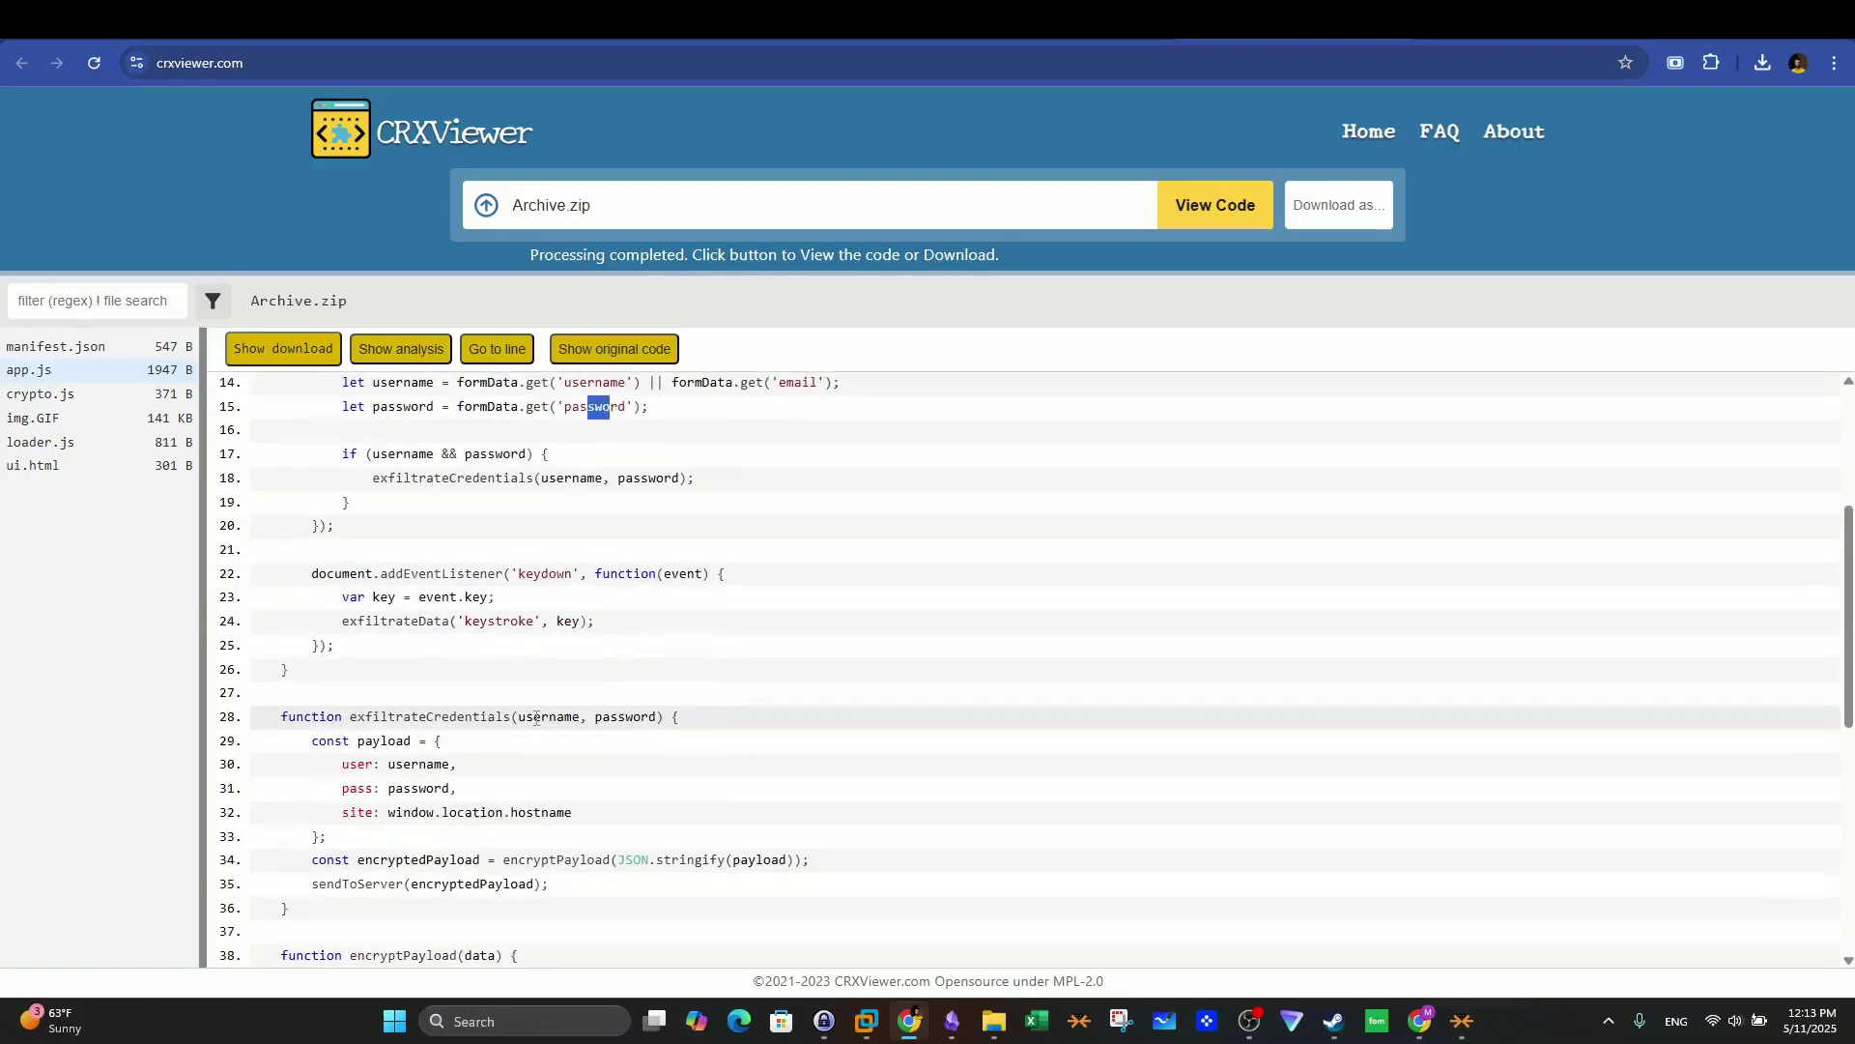
scroll(539, 647, "down", 1)
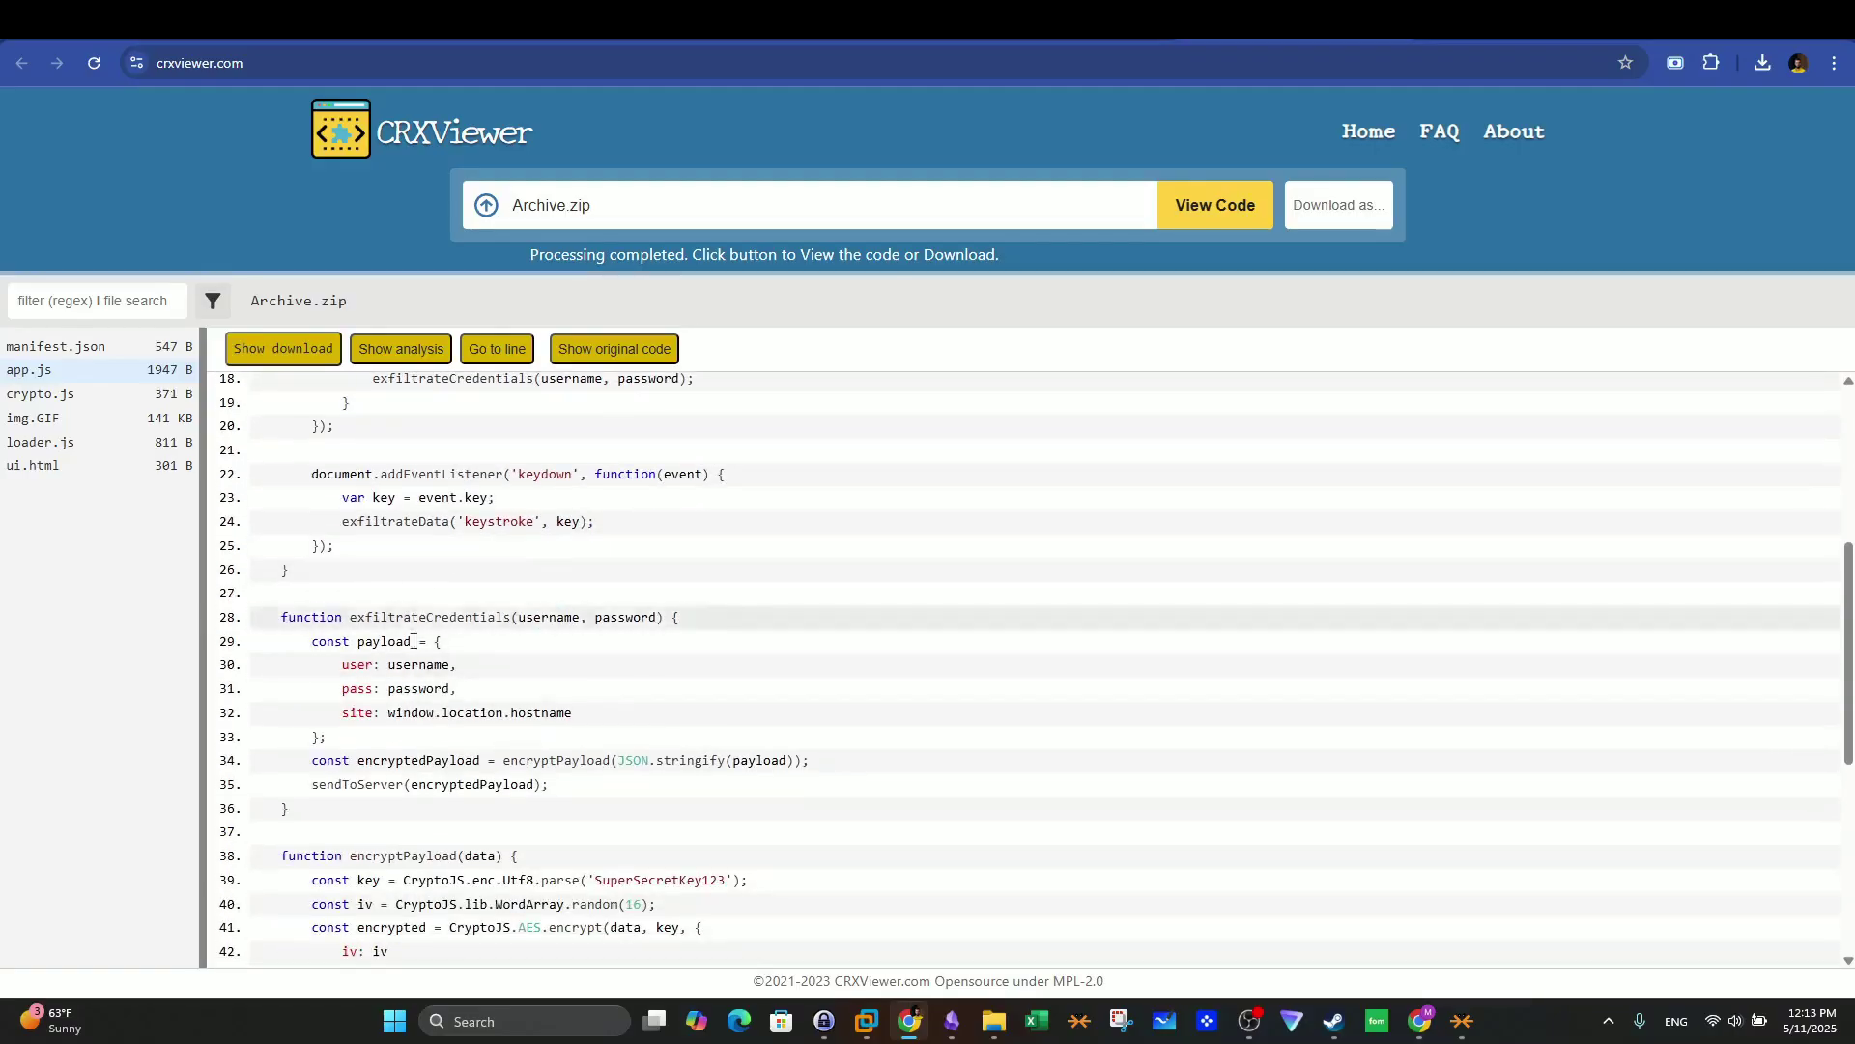
Step: Examine the exfiltrateCredentials function at lines 28 to 36, focusing on the encryptedPayload argument passed to sendToServer
scroll(434, 612, "down", 2)
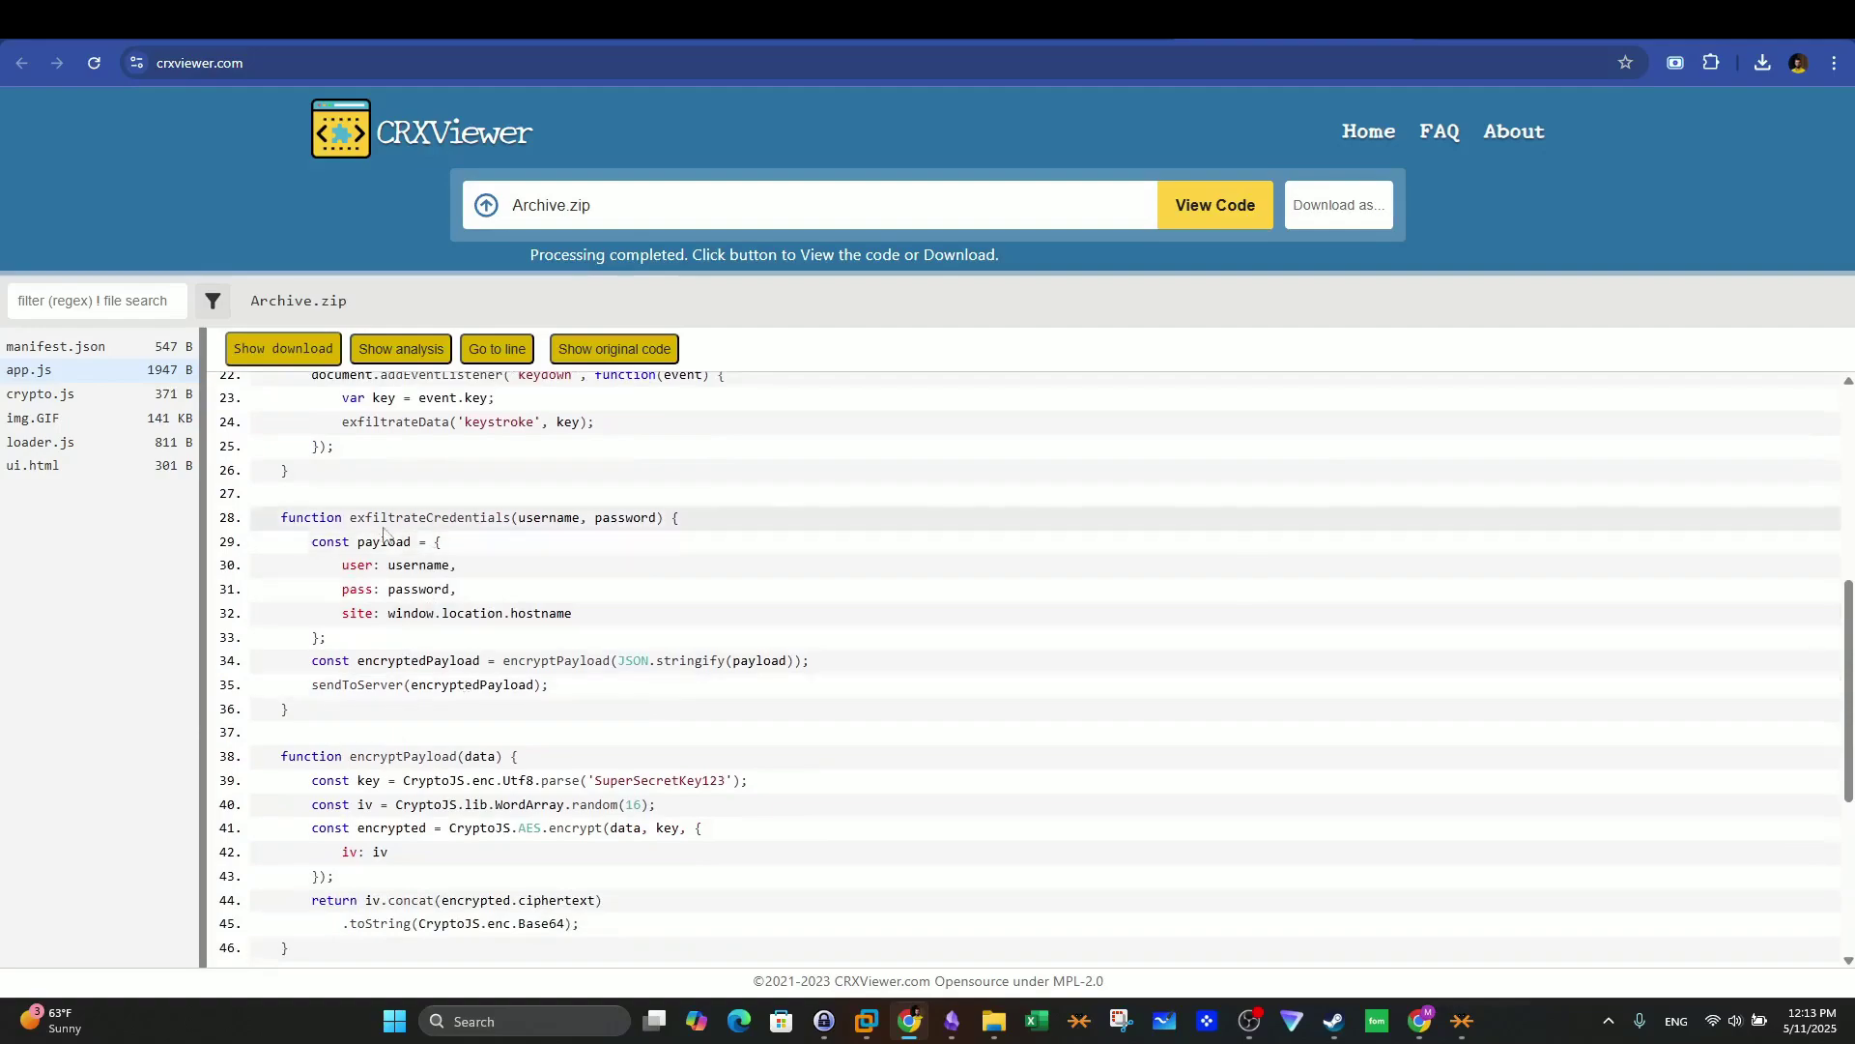
left_click_drag(350, 517, 512, 517)
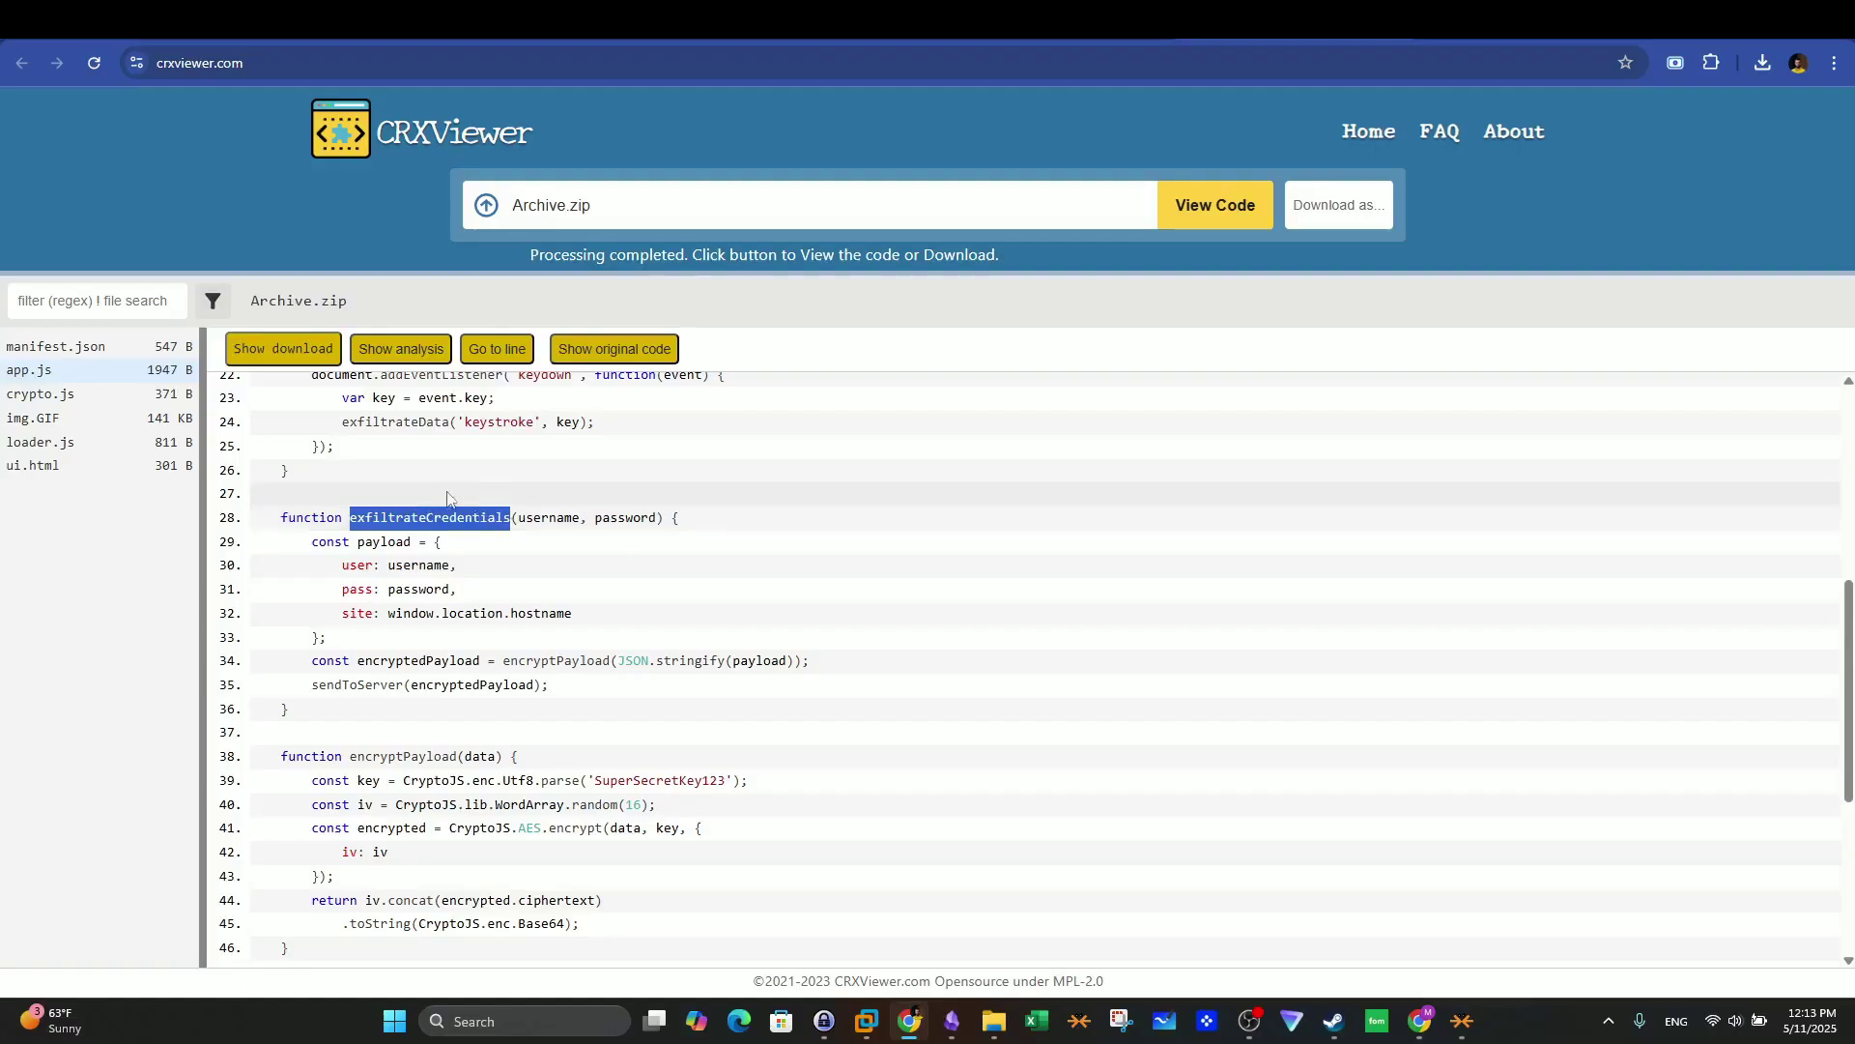
left_click_drag(311, 684, 537, 684)
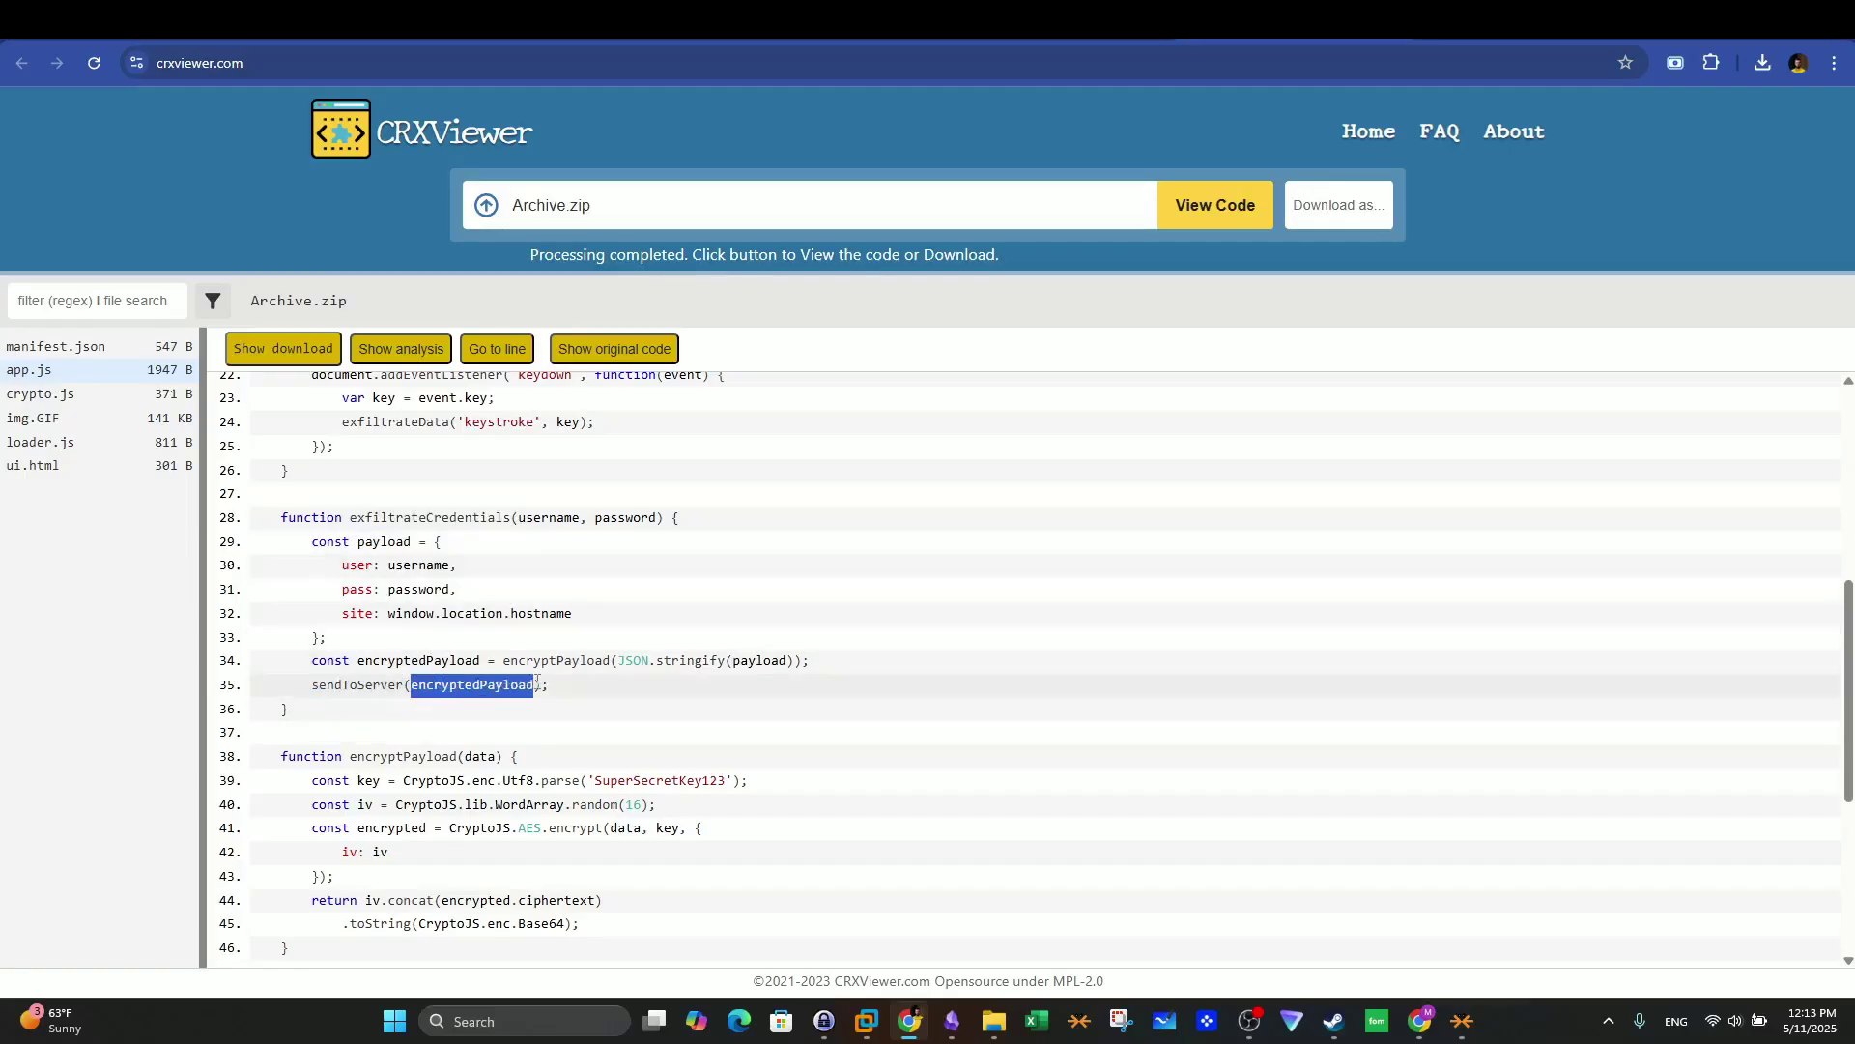
left_click(521, 686)
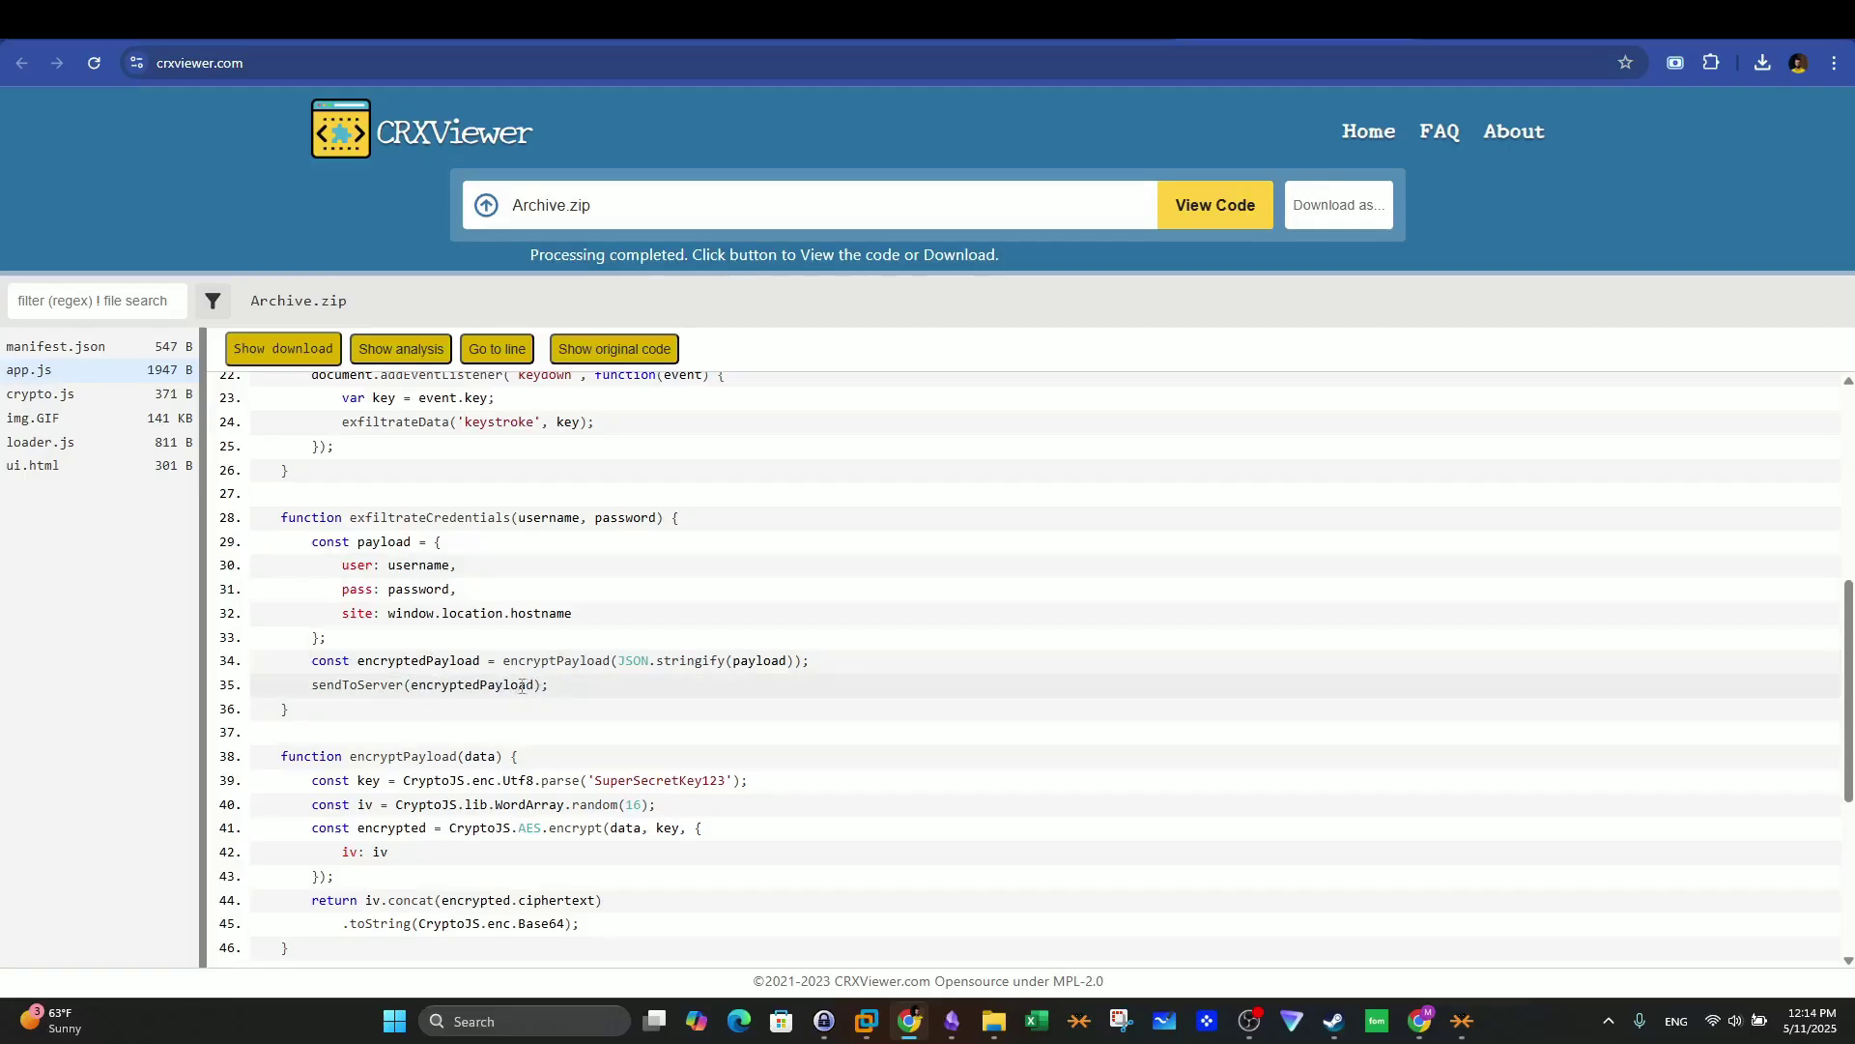
left_click_drag(535, 684, 408, 684)
scroll(527, 589, "up", 2)
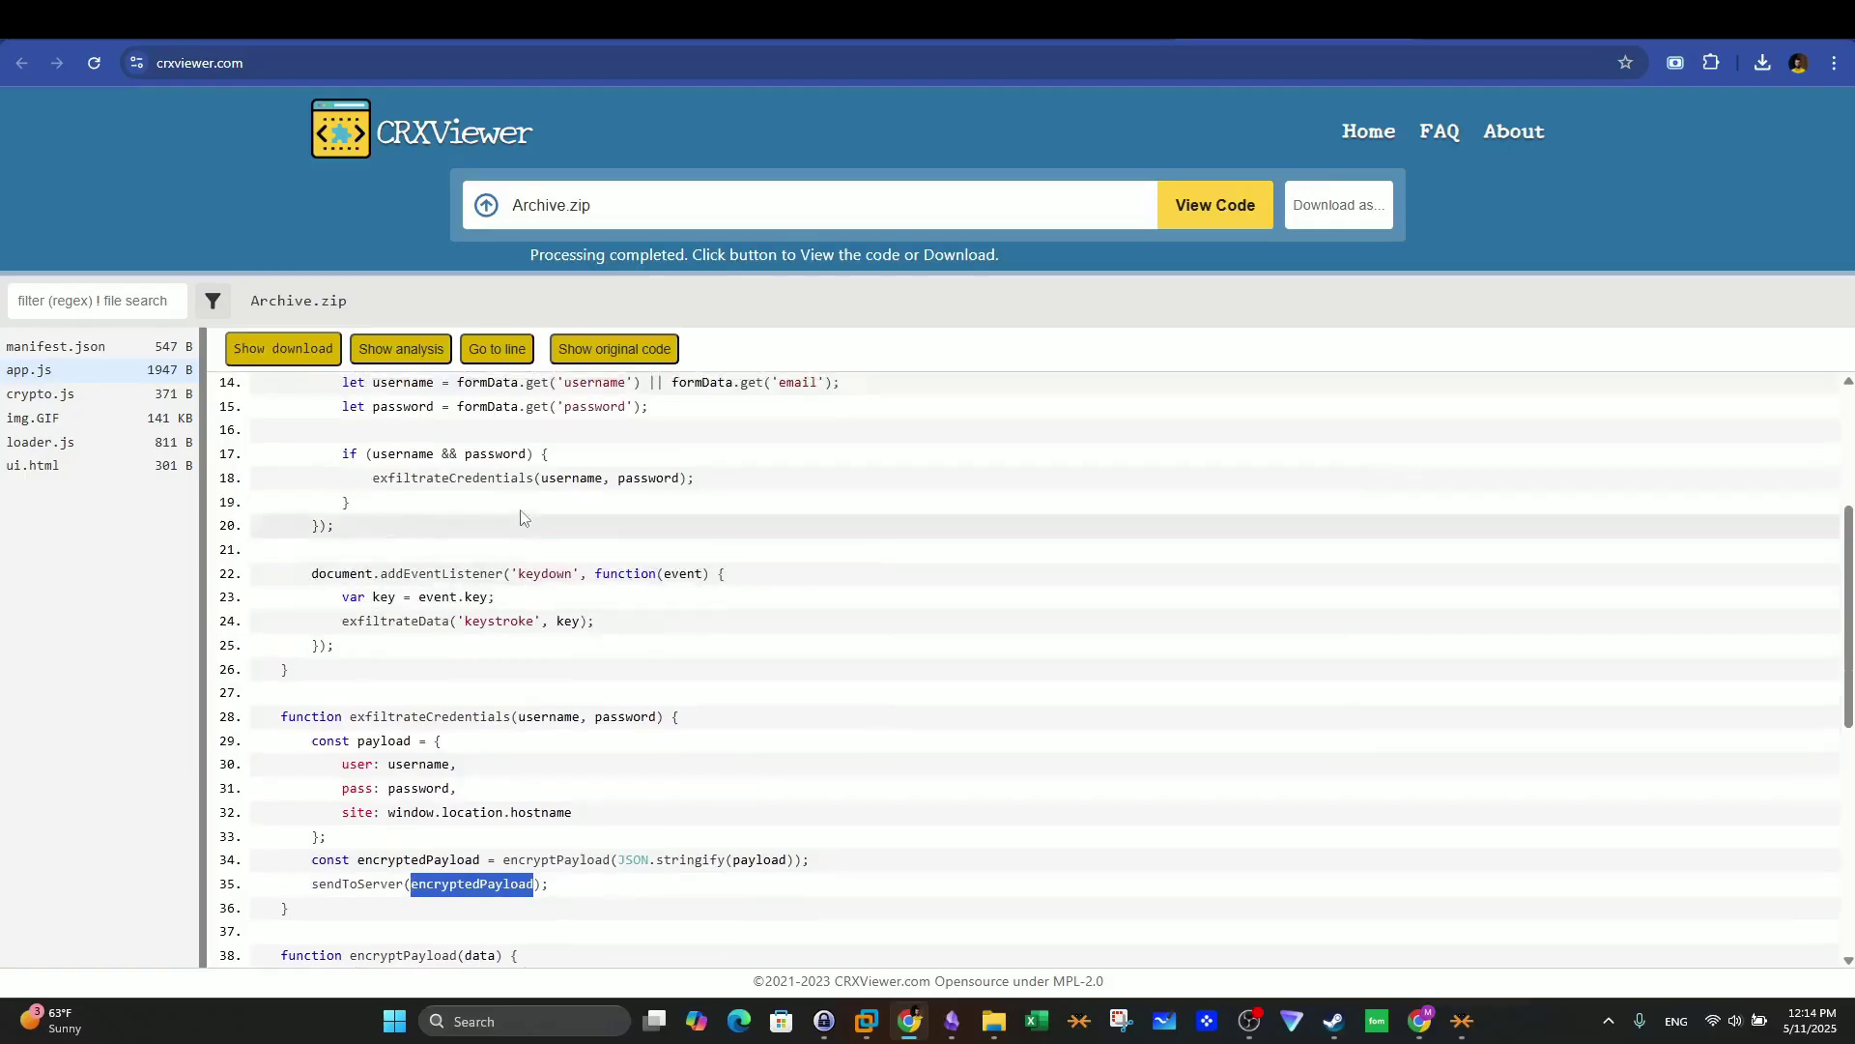
Step: Examine the encryptPayload function at lines 38 to 46 and trace its use for encryptedPayload in exfiltrateCredentials
scroll(536, 584, "down", 3)
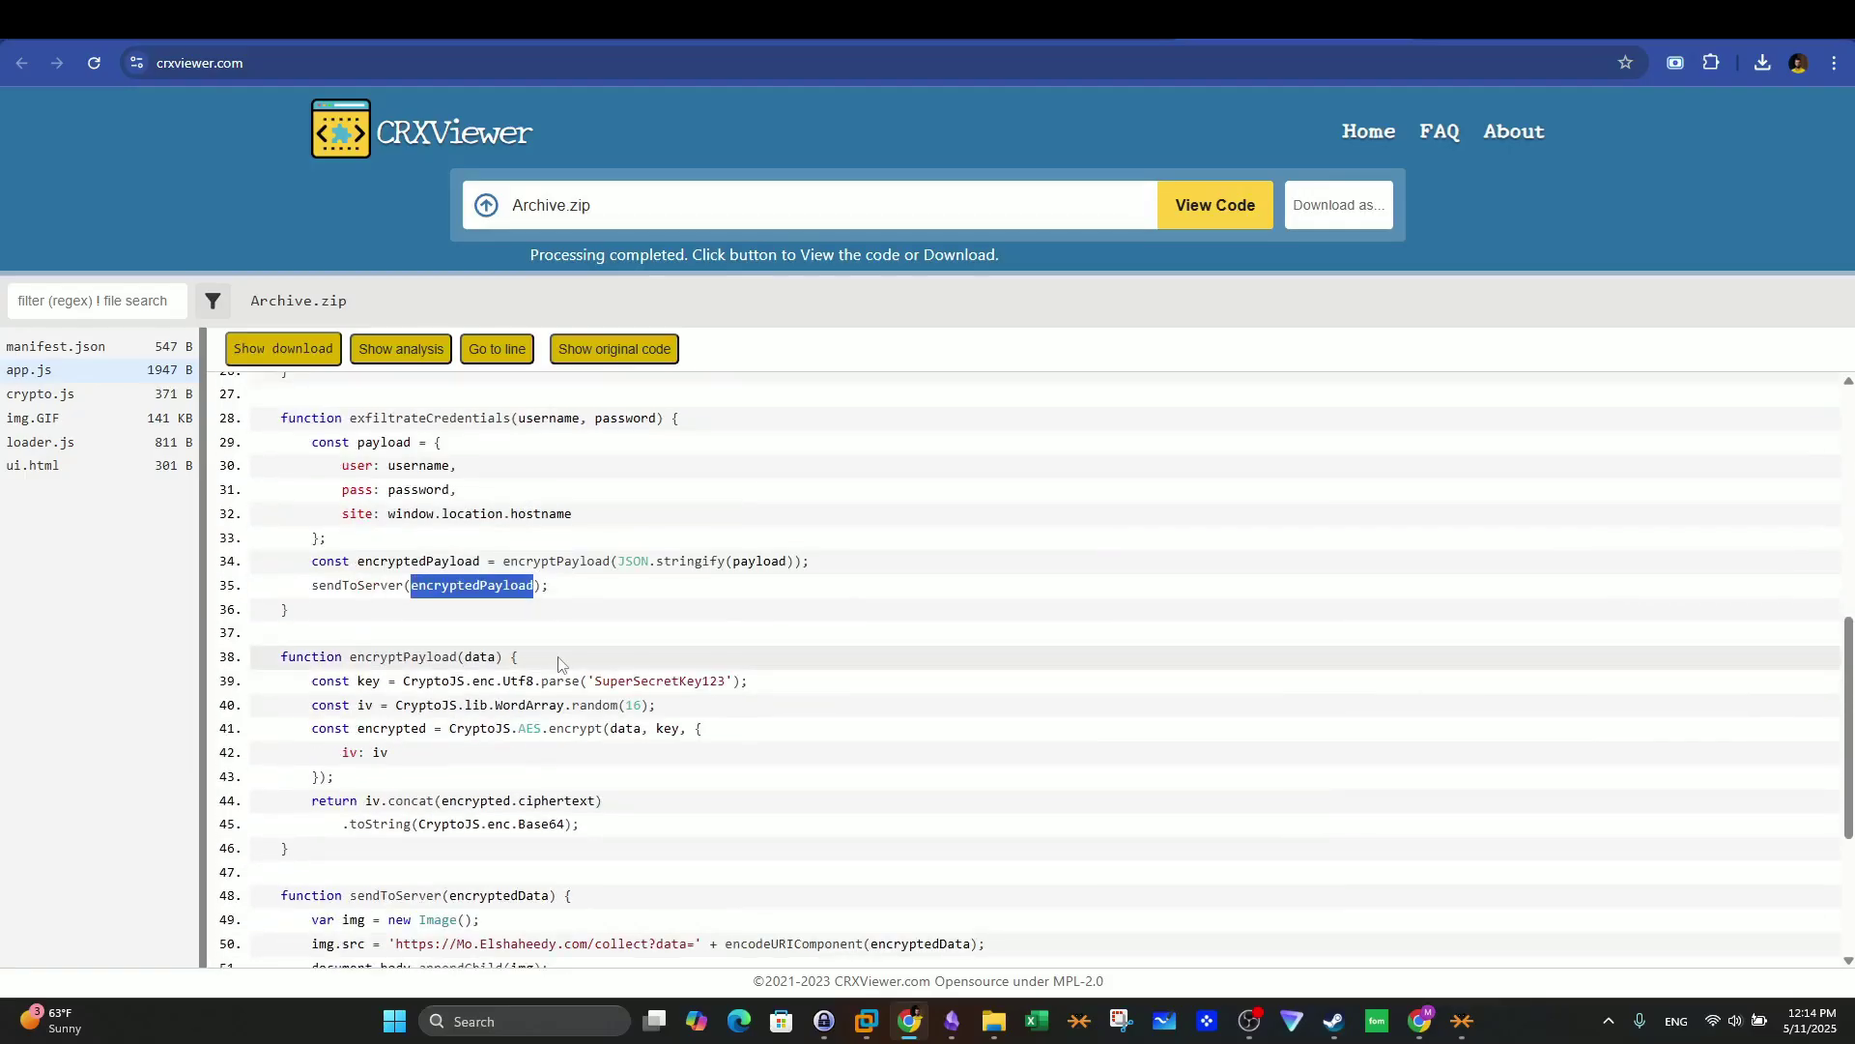
left_click_drag(280, 656, 295, 850)
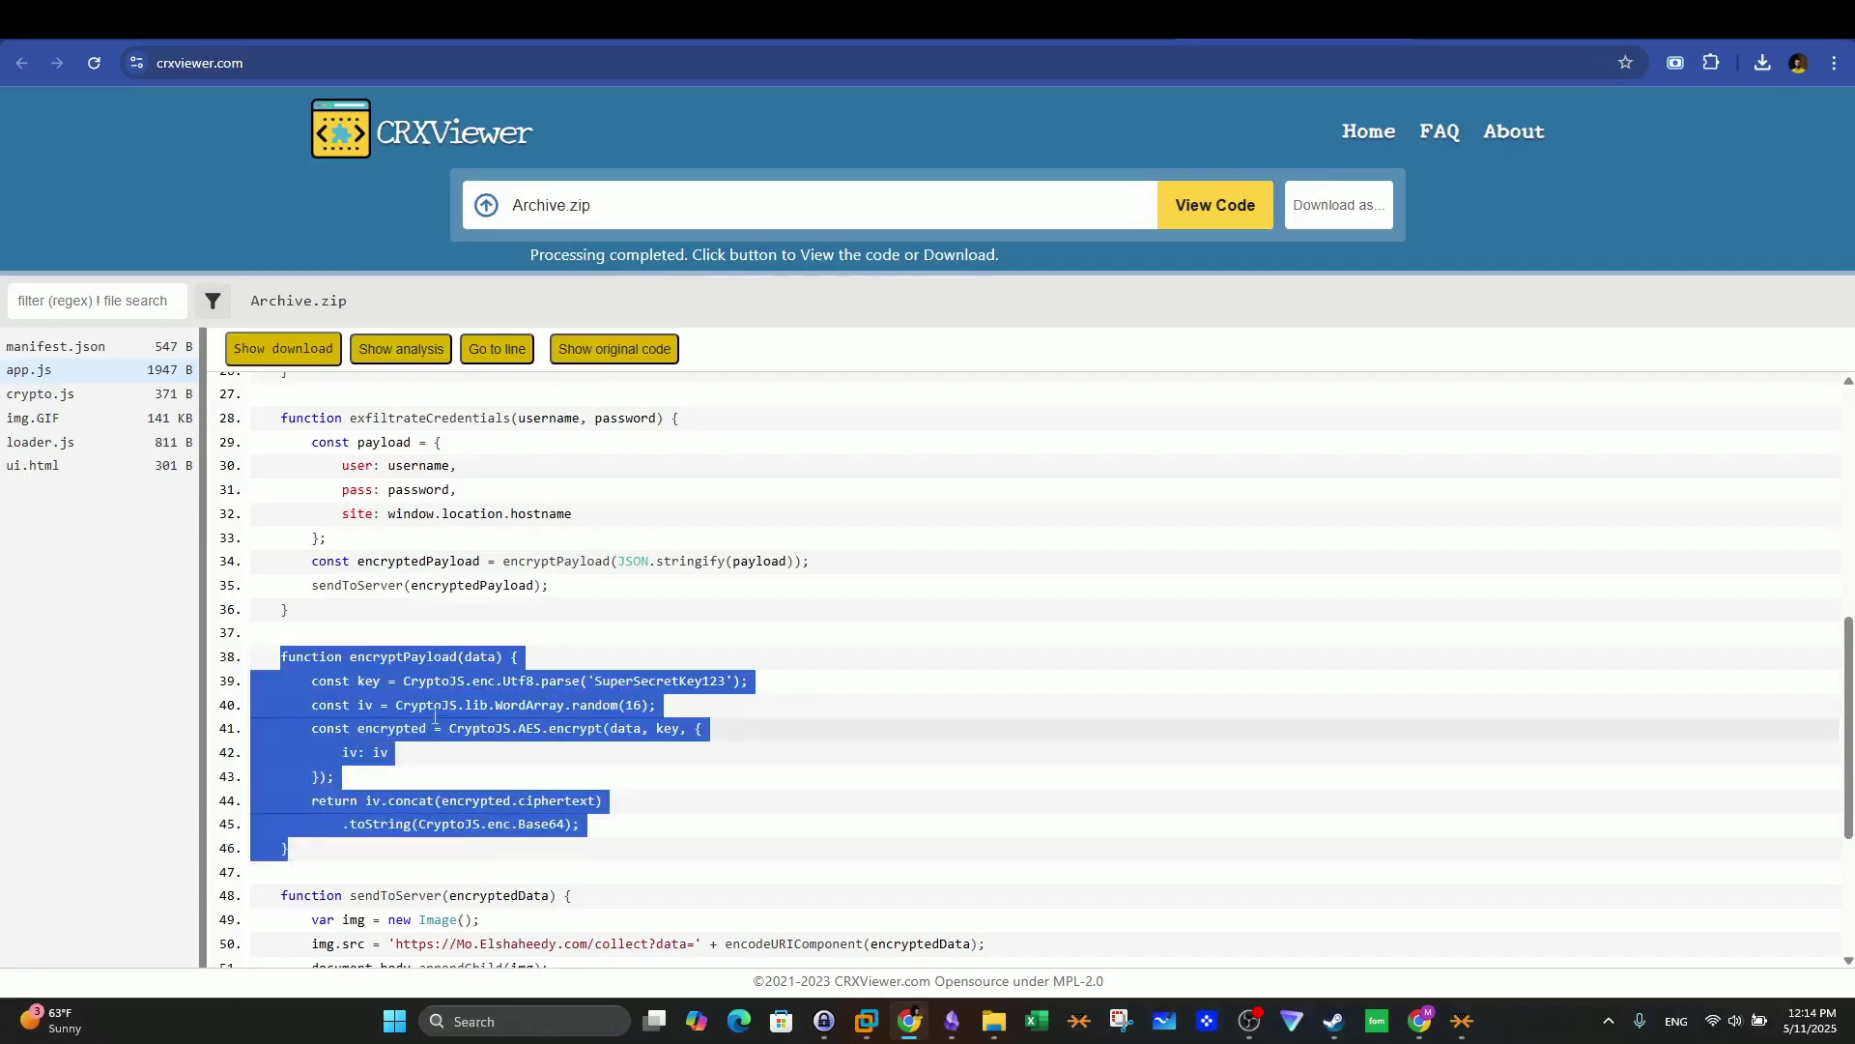
left_click_drag(310, 586, 534, 585)
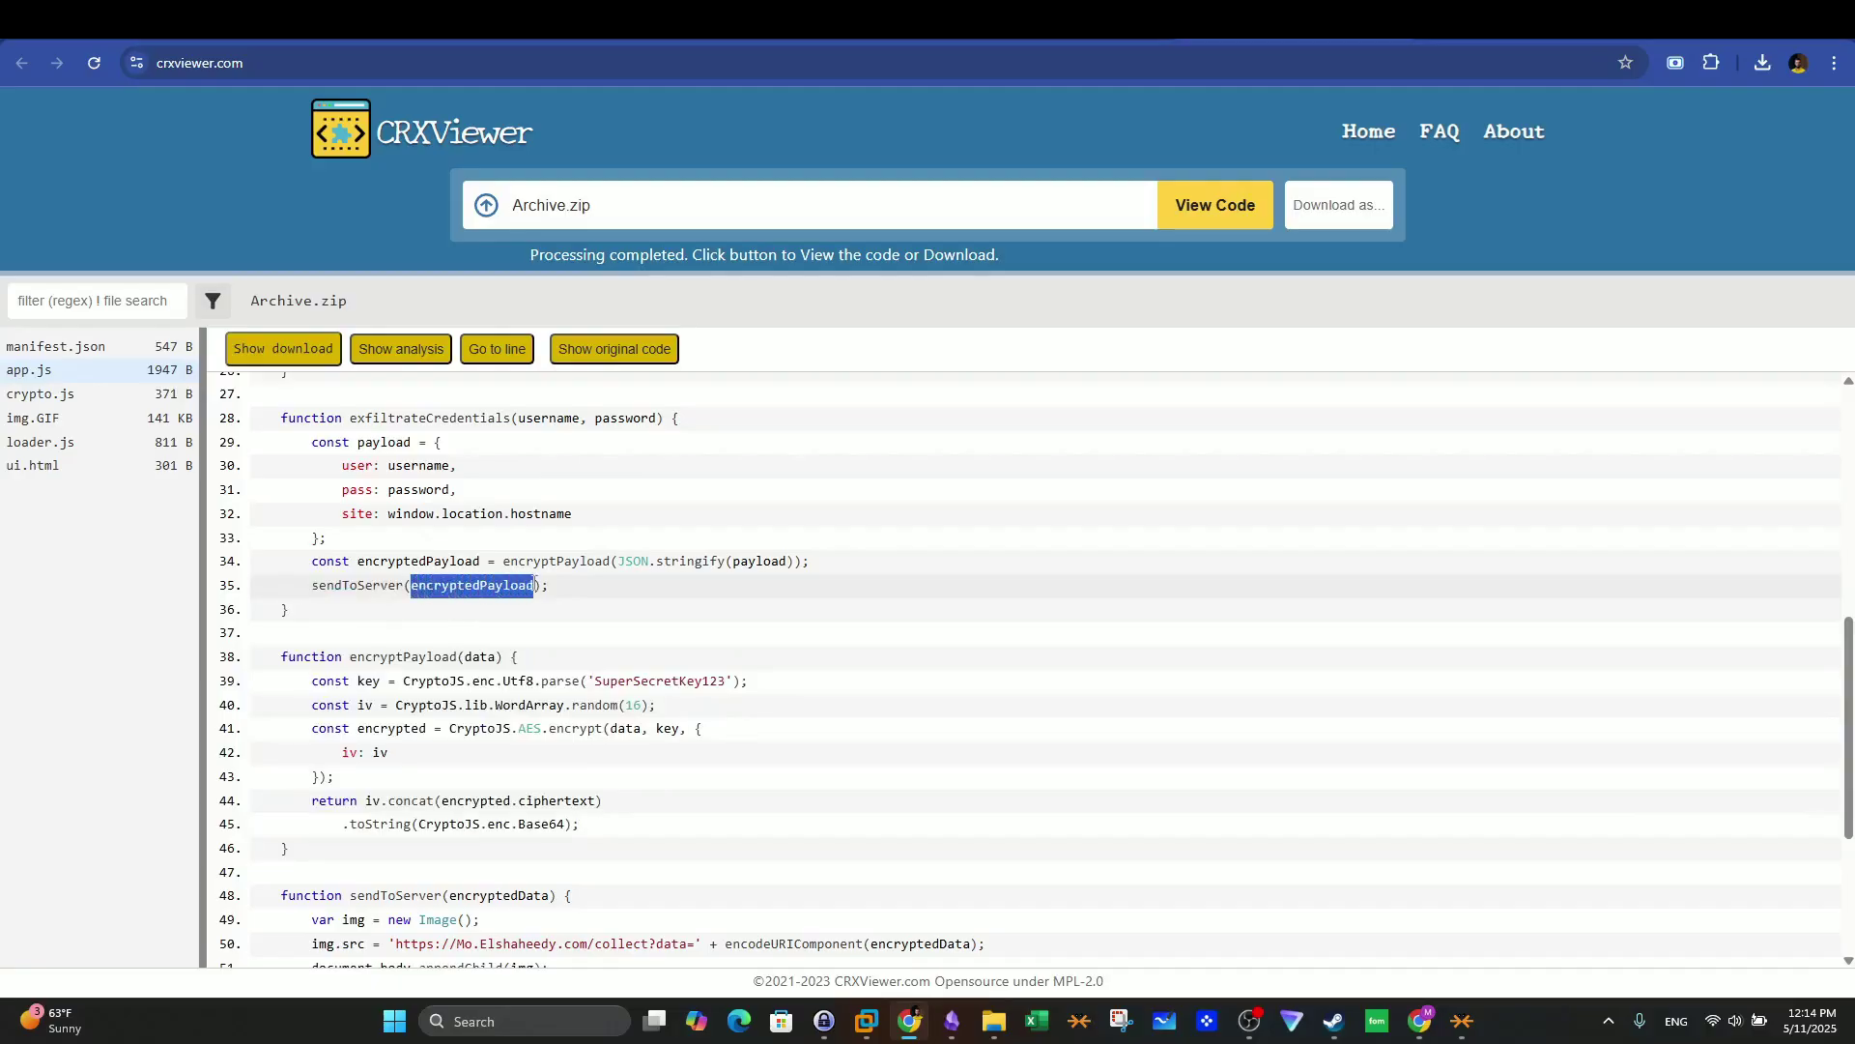
double_click(482, 561)
Step: Inspect the sendToServer function at lines 48 to 52, checking its encryptedData parameter, img variable and collection URL
scroll(385, 601, "down", 3)
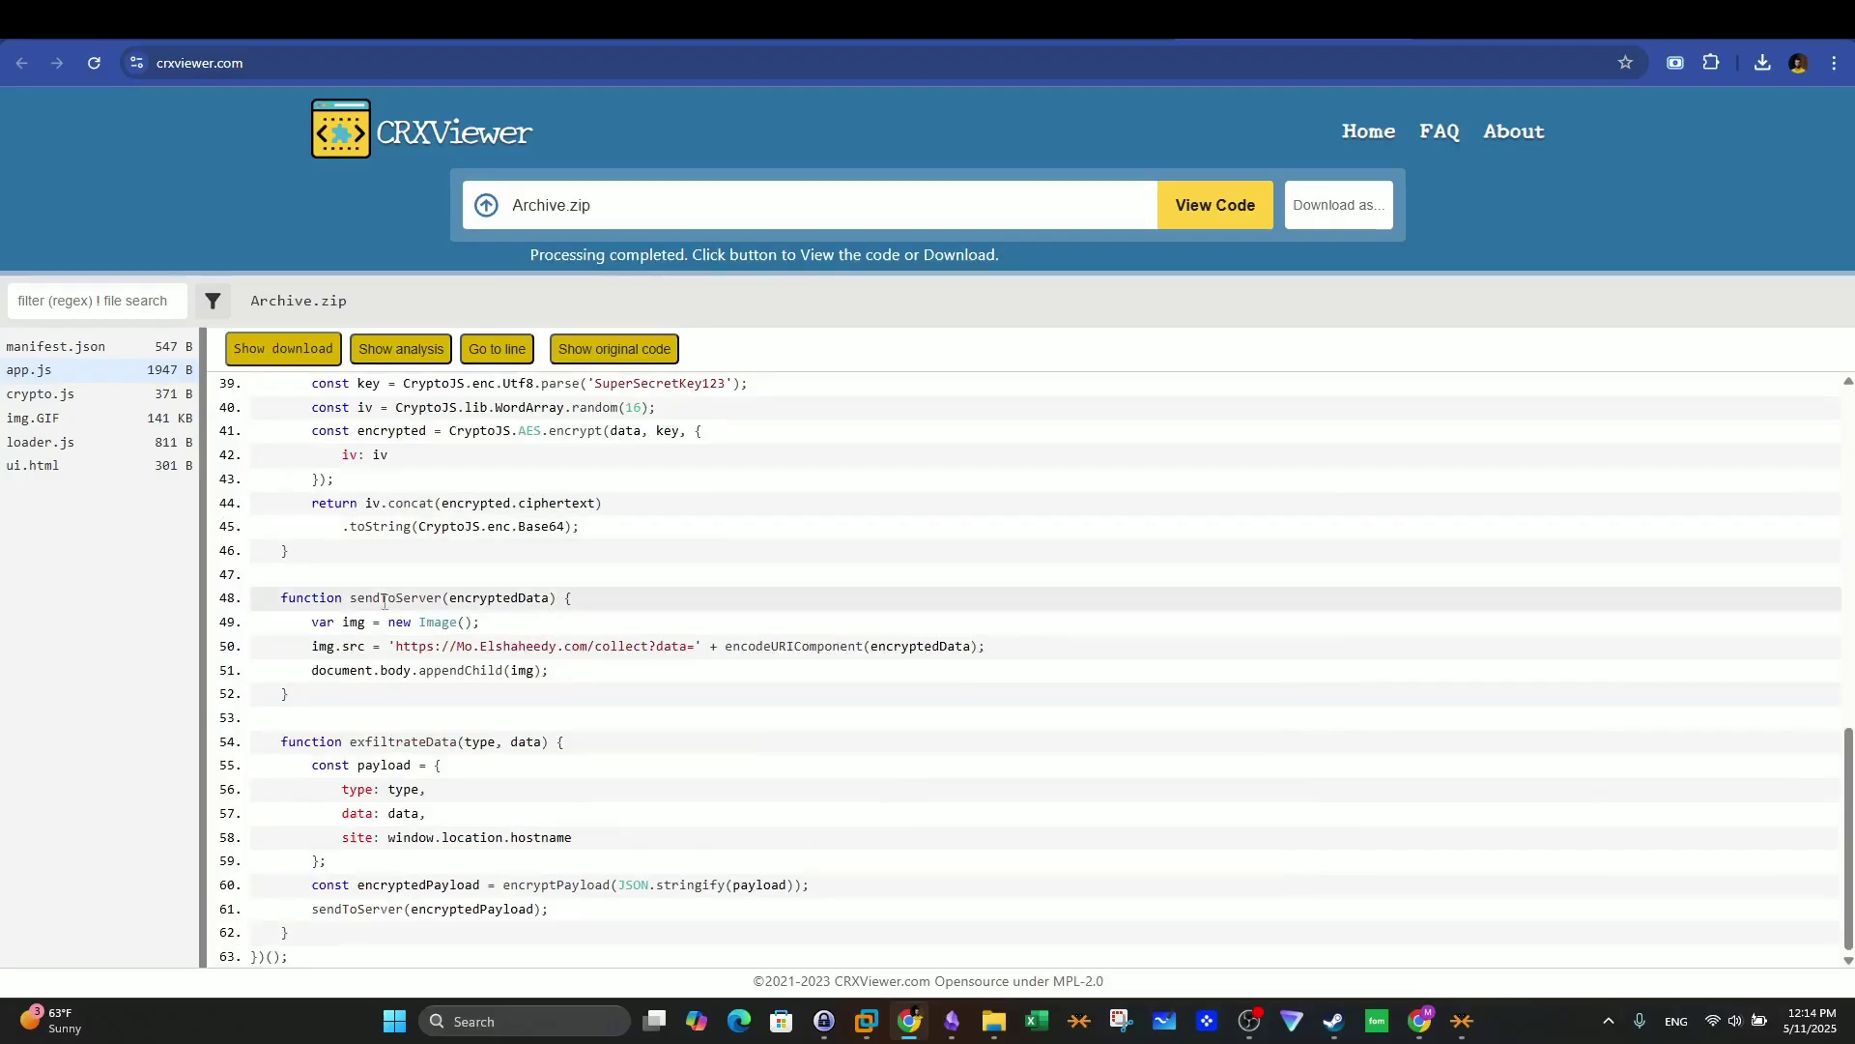
left_click_drag(350, 599, 442, 600)
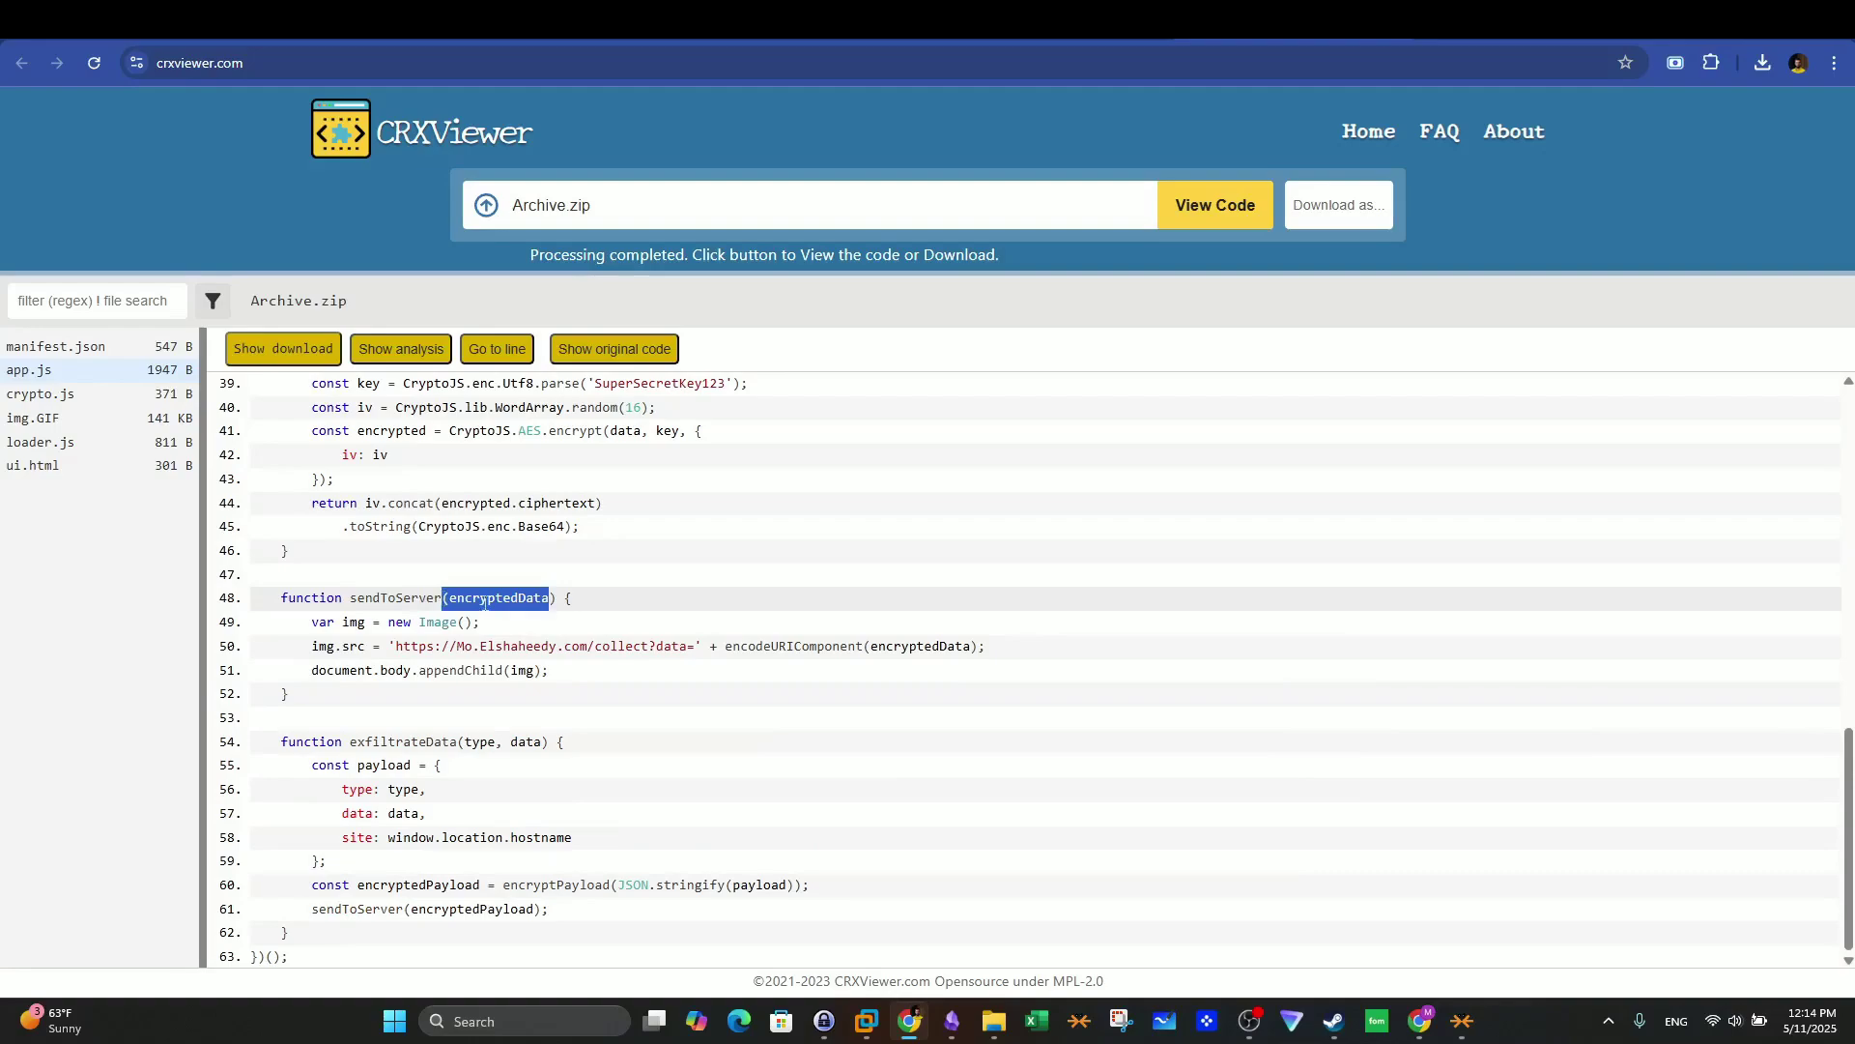
left_click(368, 626)
left_click_drag(343, 622, 368, 623)
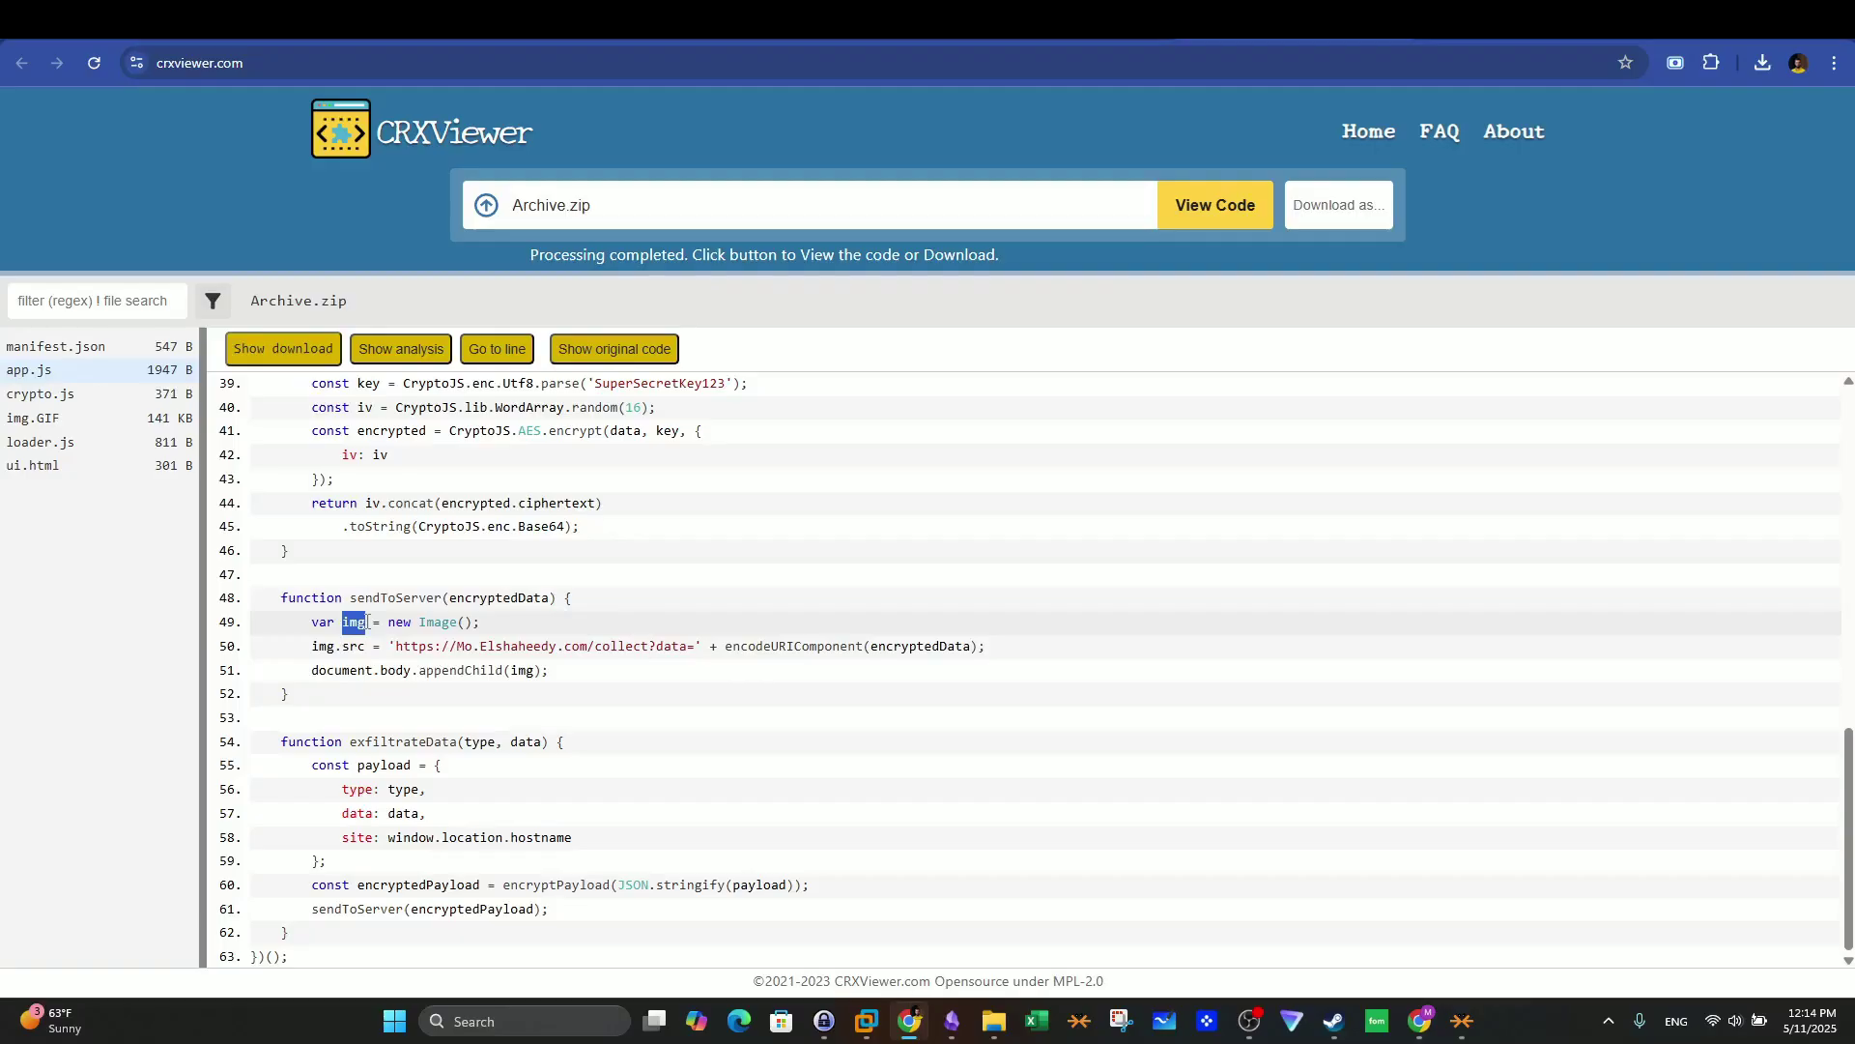
left_click(442, 664)
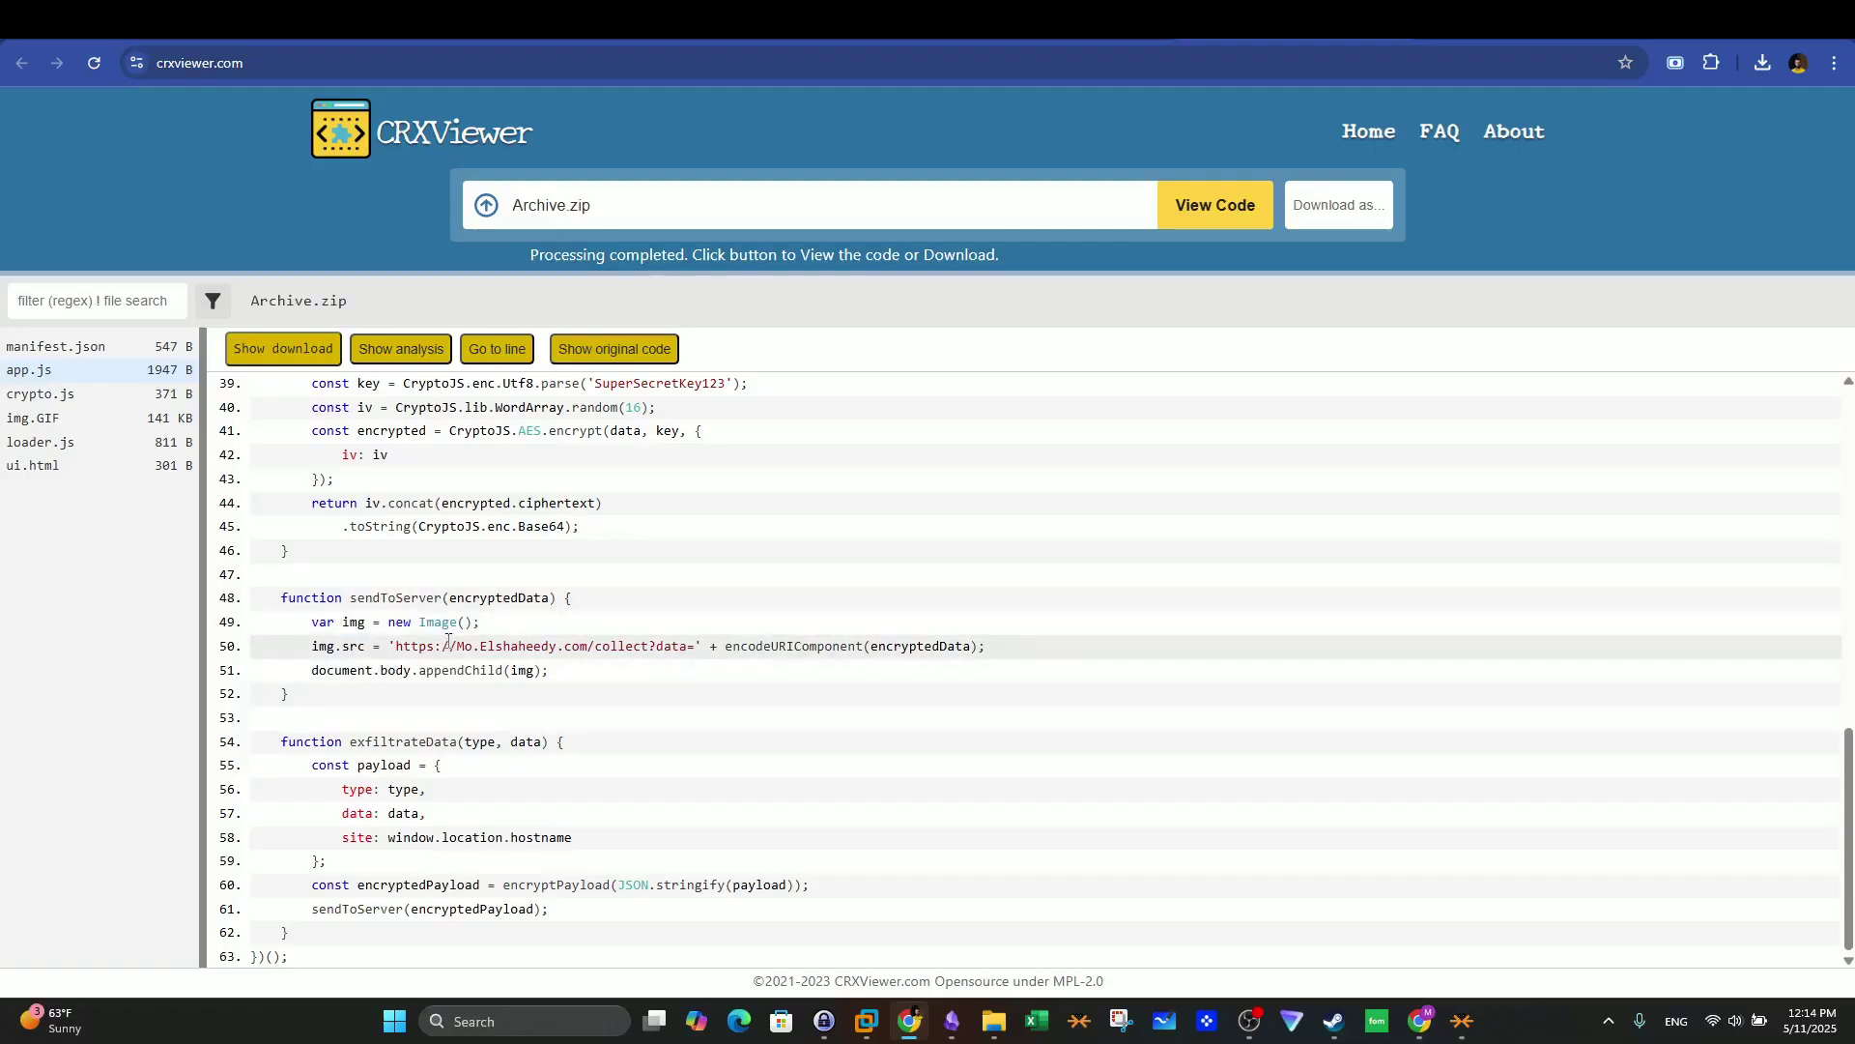
left_click_drag(386, 646, 649, 646)
left_click(682, 669)
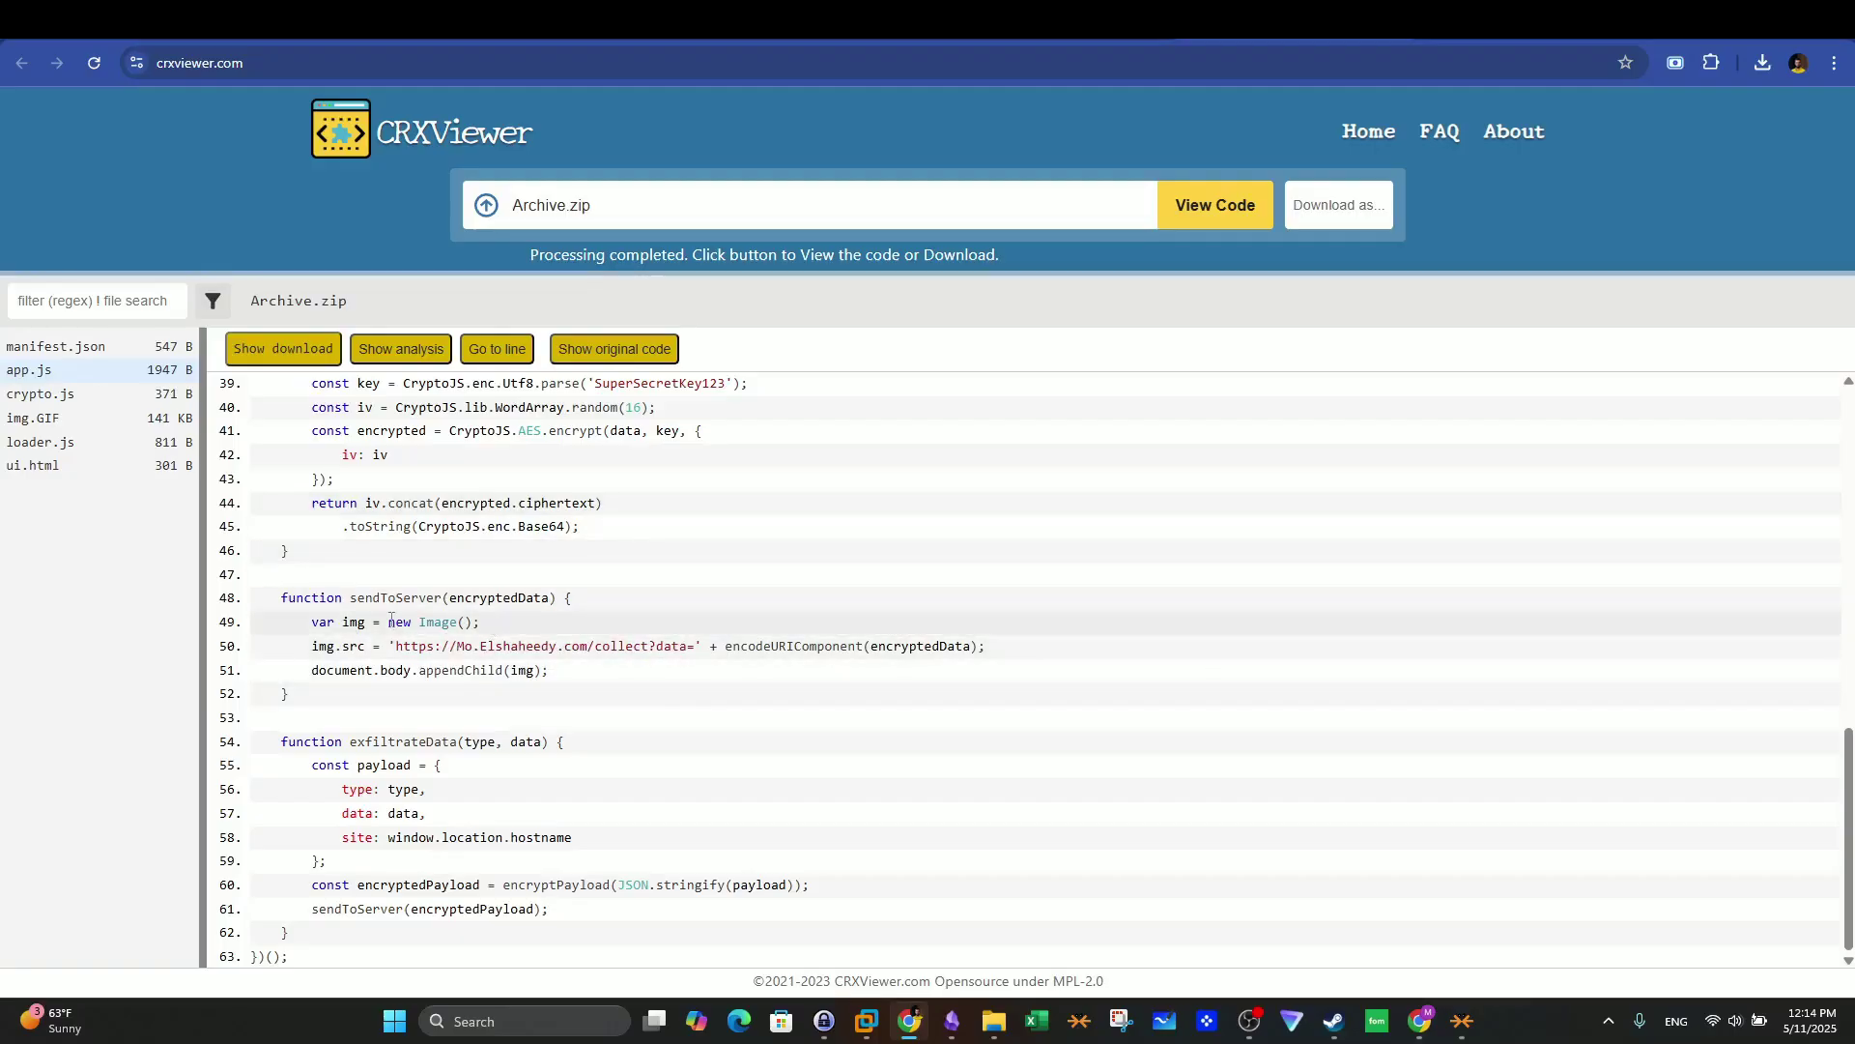
double_click(354, 621)
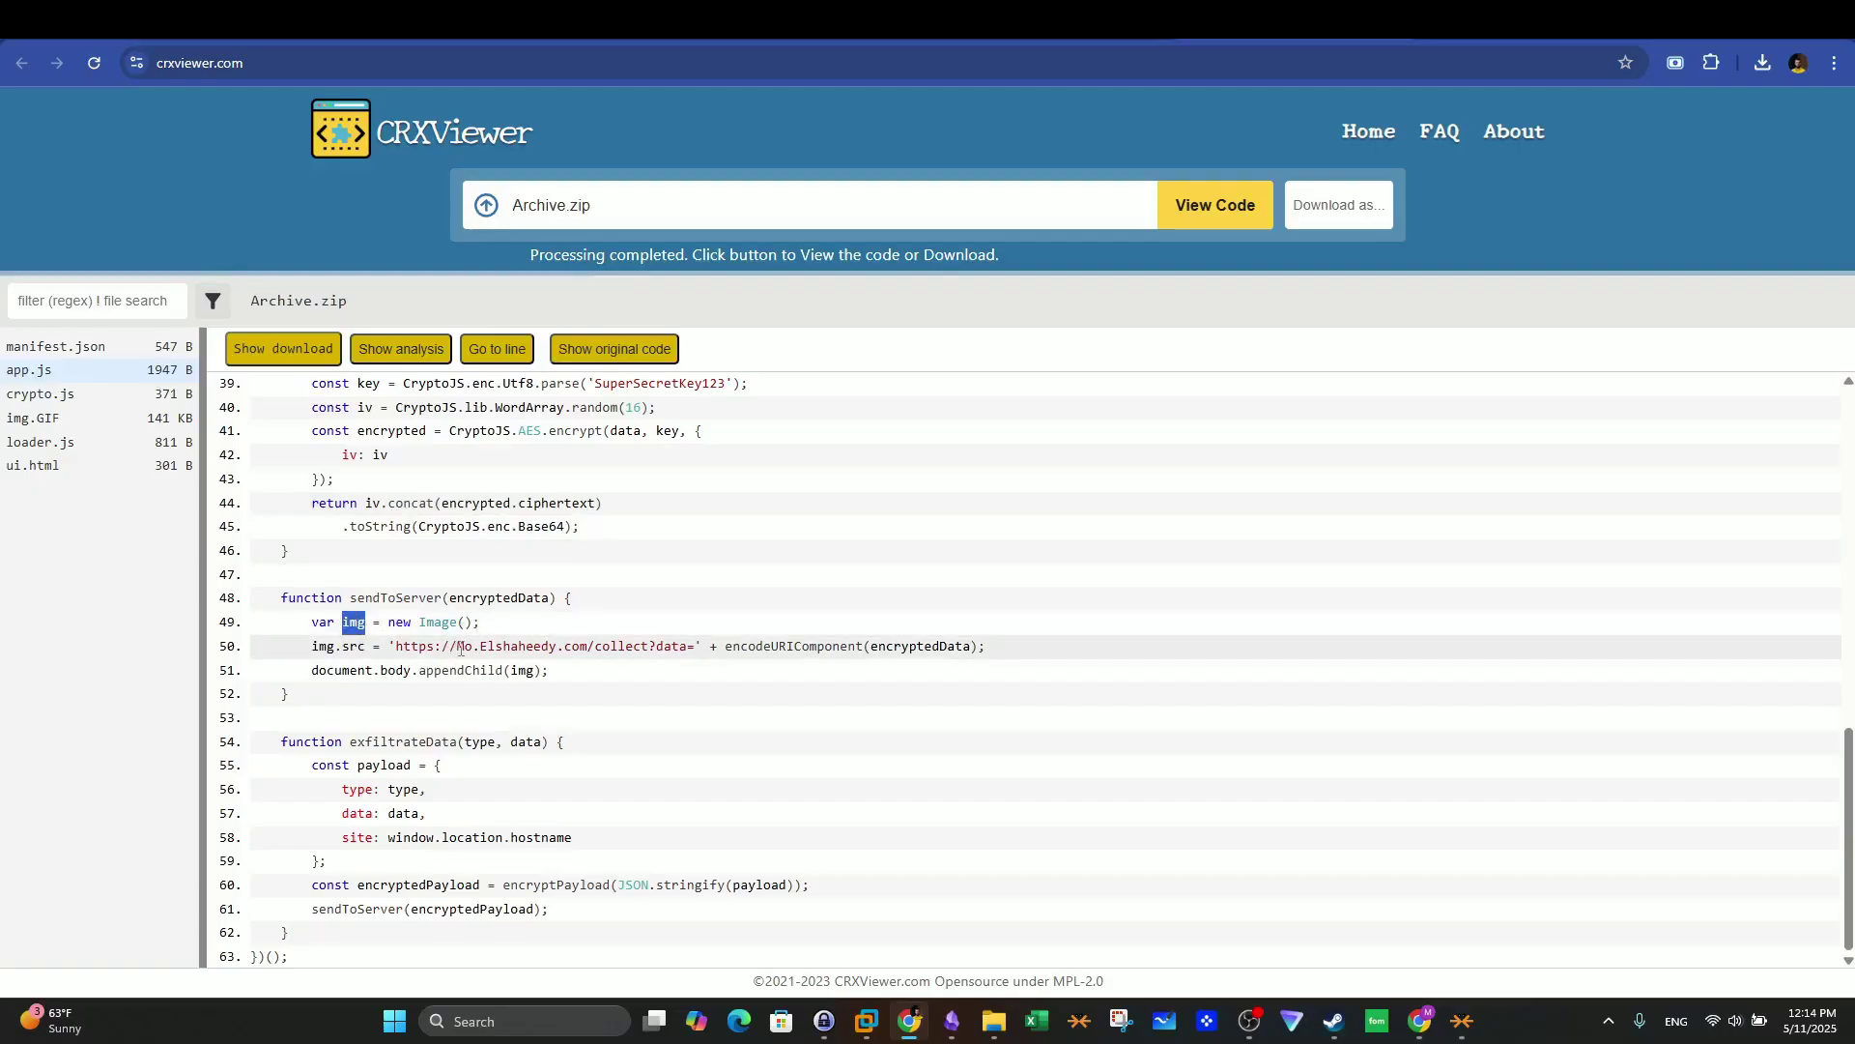
left_click(530, 623)
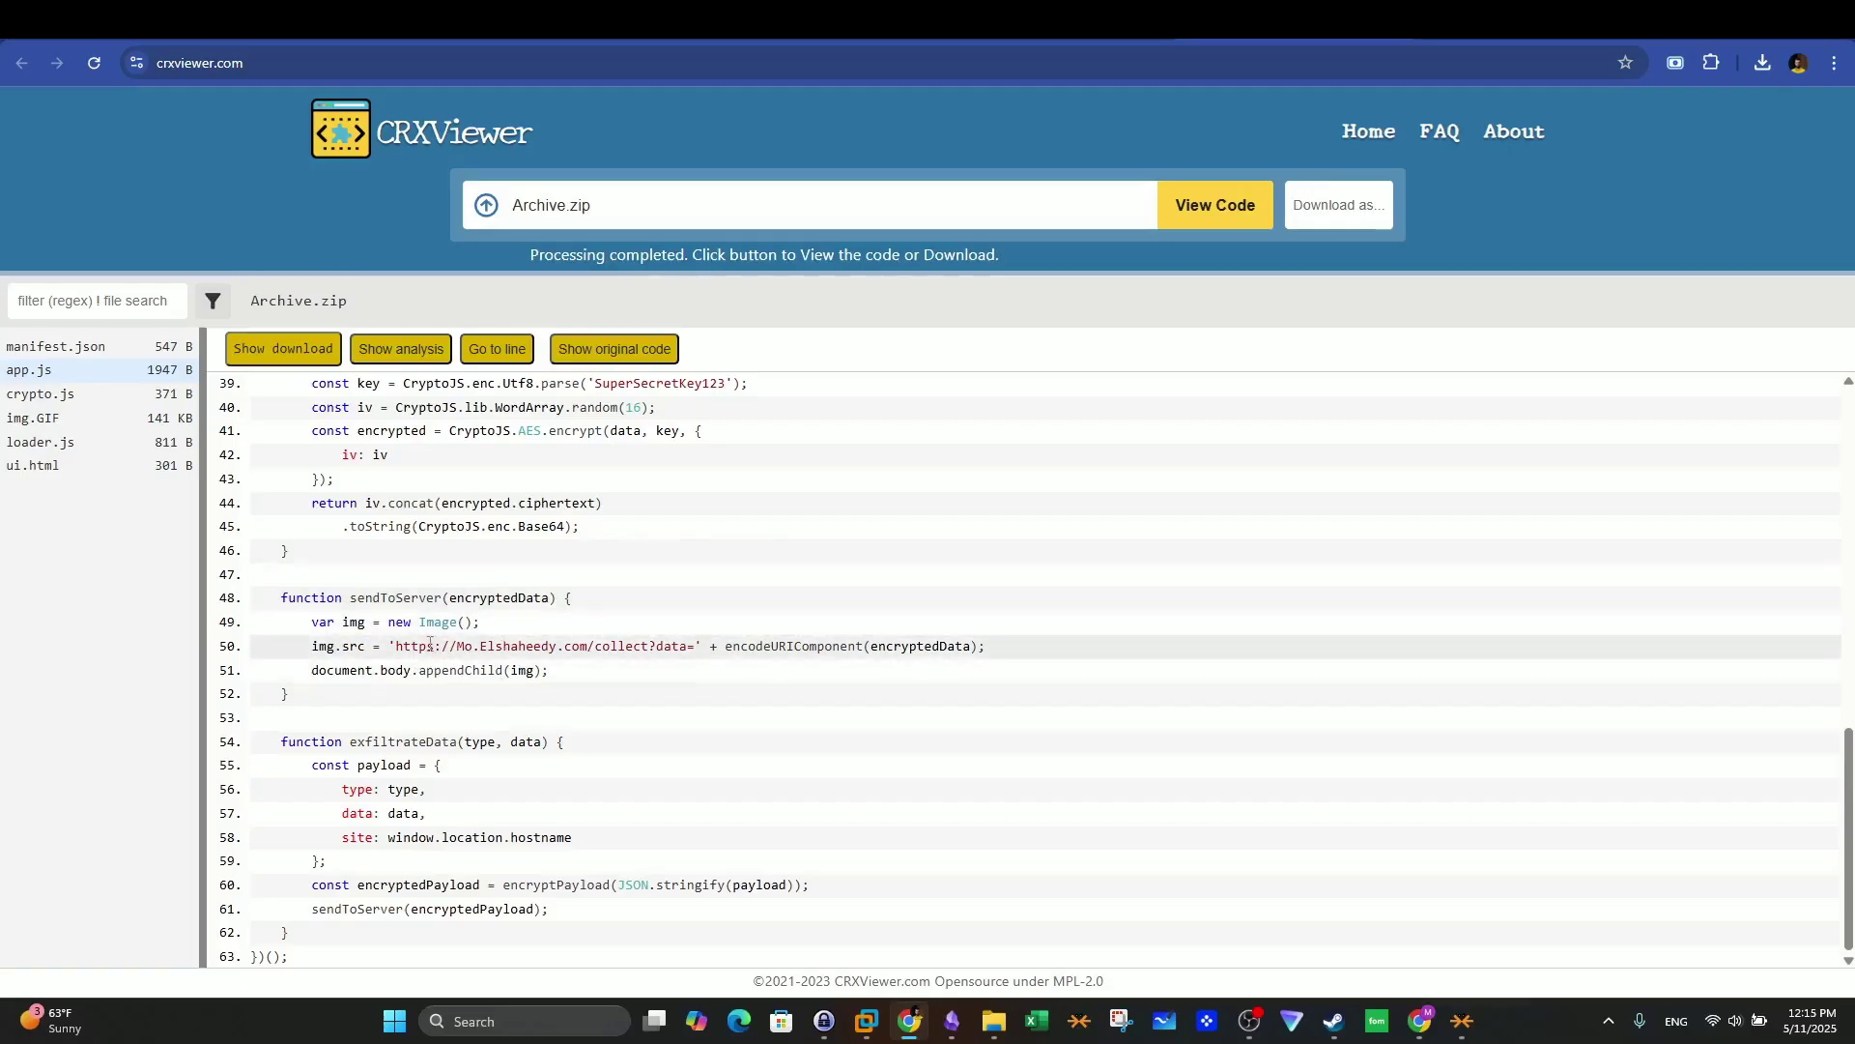
Step: Study how line 50 builds img.src from the collection URL and encodeURIComponent(encryptedData), and recheck the img variable
left_click_drag(326, 655, 692, 647)
left_click(692, 683)
left_click_drag(971, 647, 871, 647)
left_click_drag(725, 648, 981, 646)
left_click(1024, 645)
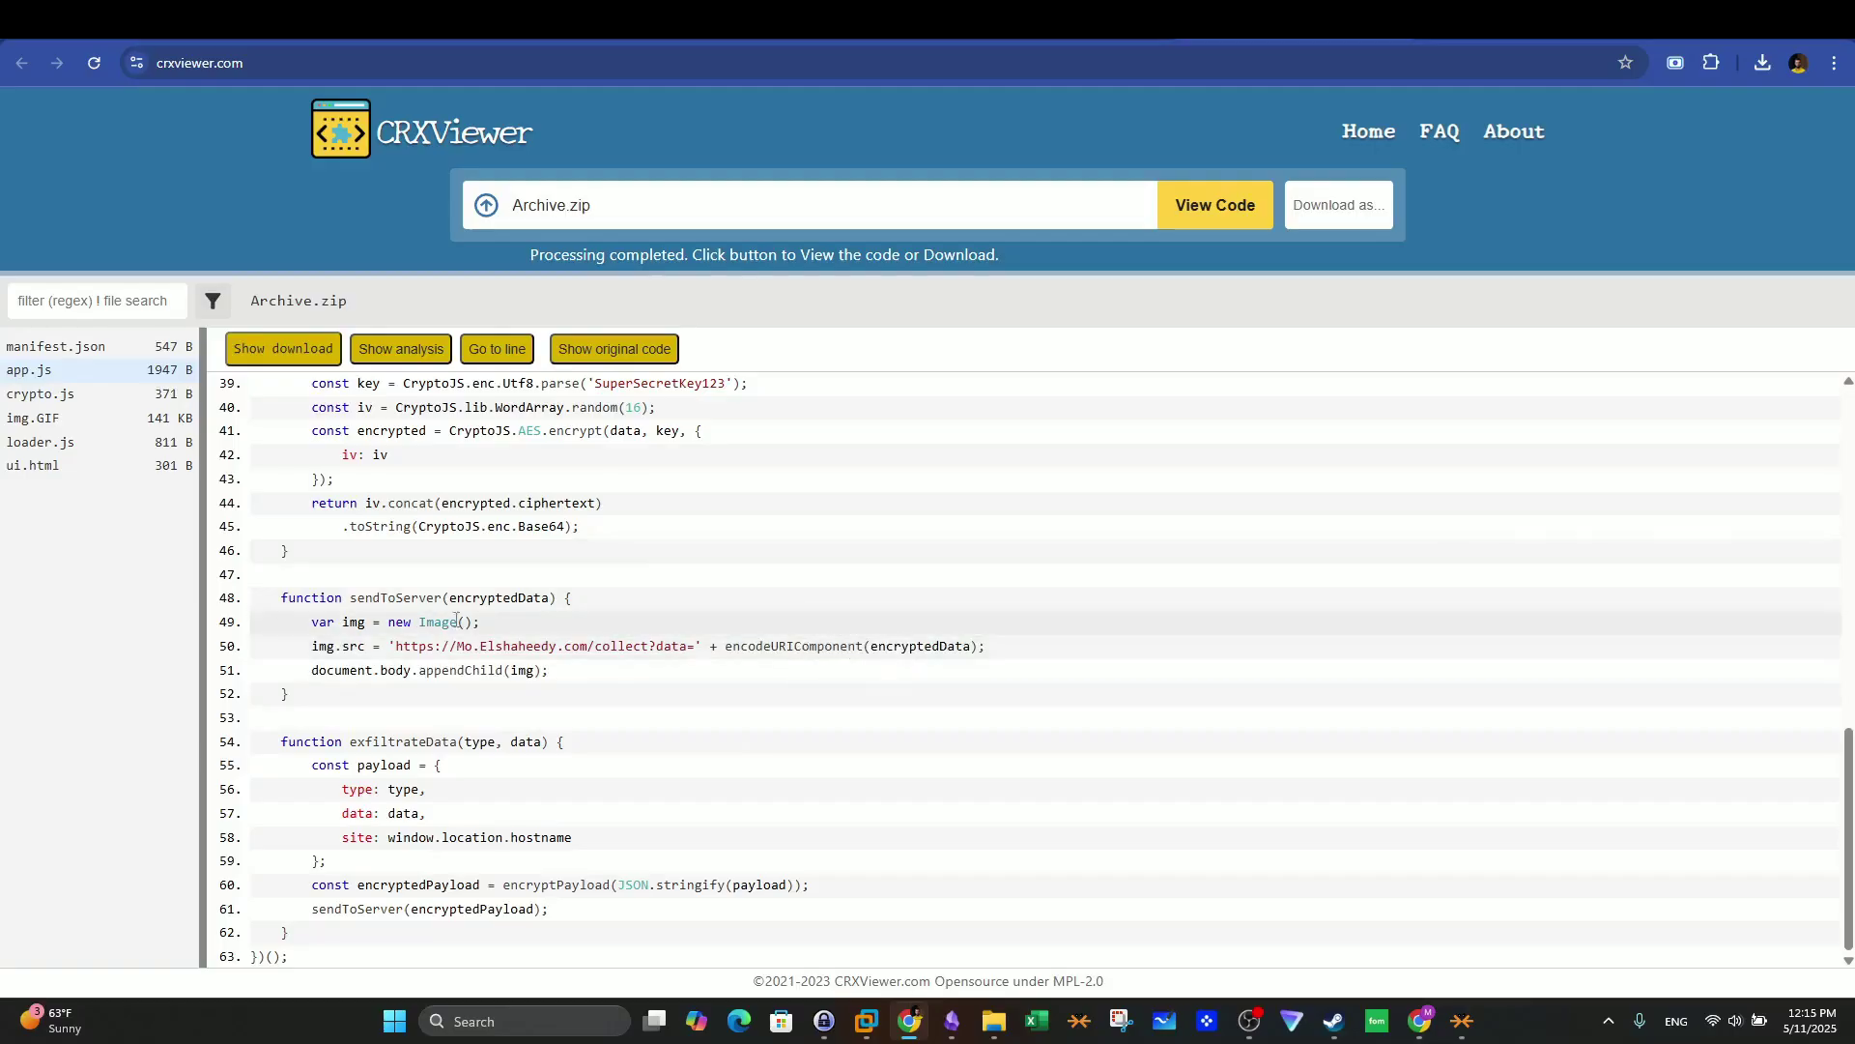
double_click(353, 621)
Step: Return to the lab page and submit <img> as the answer to question 3
key("ctrl+Tab")
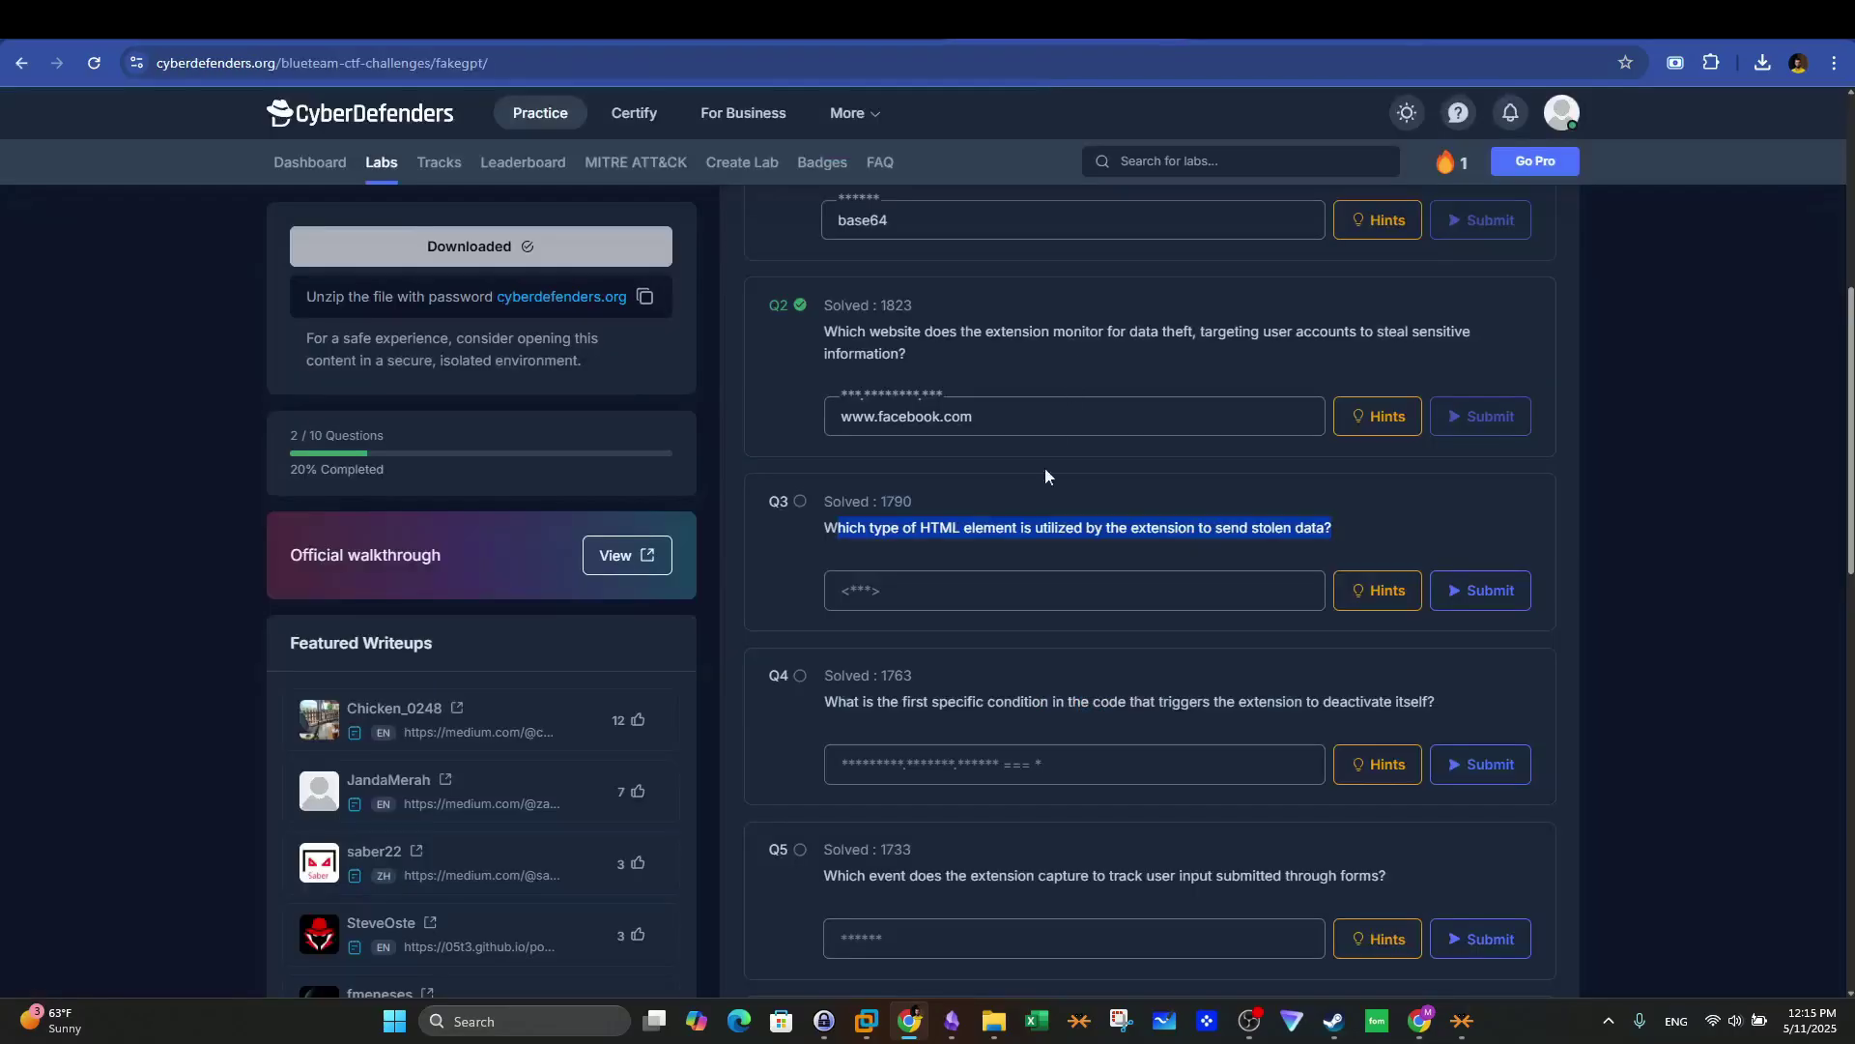
left_click(882, 589)
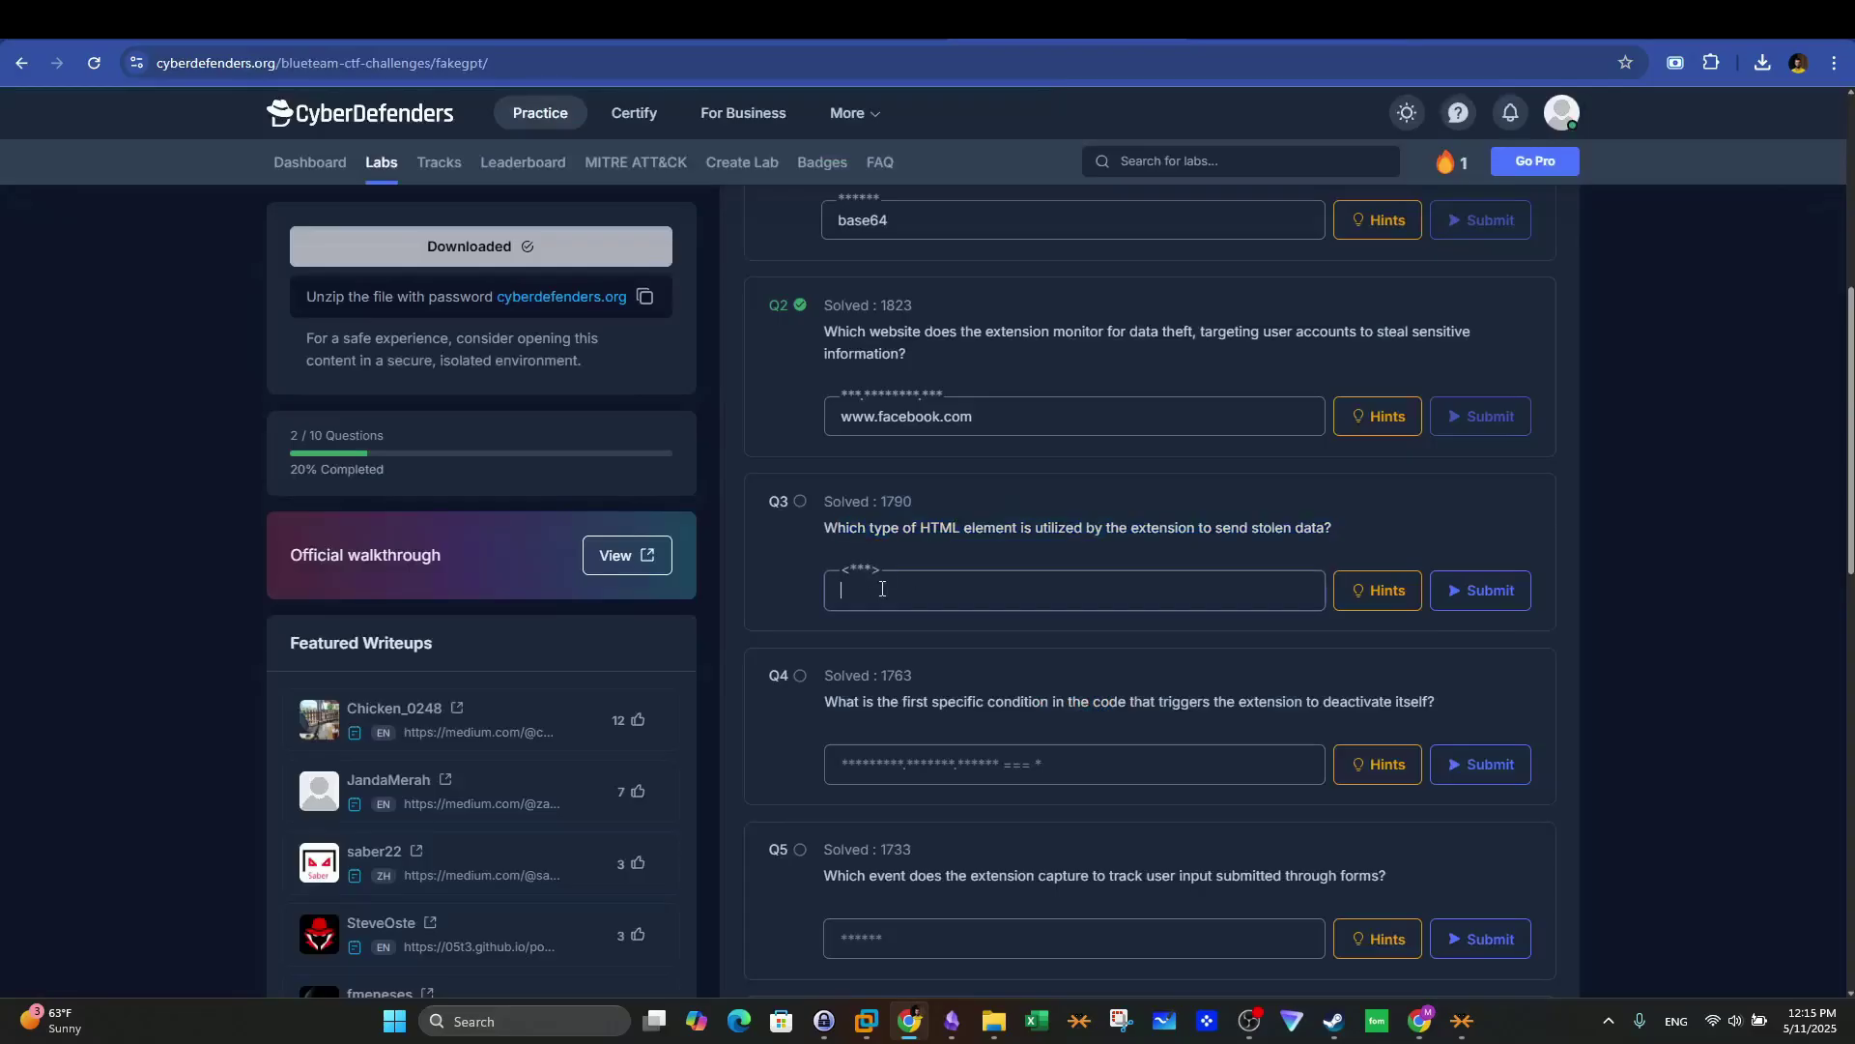
type("<img>")
key("BackSpace")
key("BackSpace")
key("BackSpace")
key("BackSpace")
type("img>")
left_click(1478, 588)
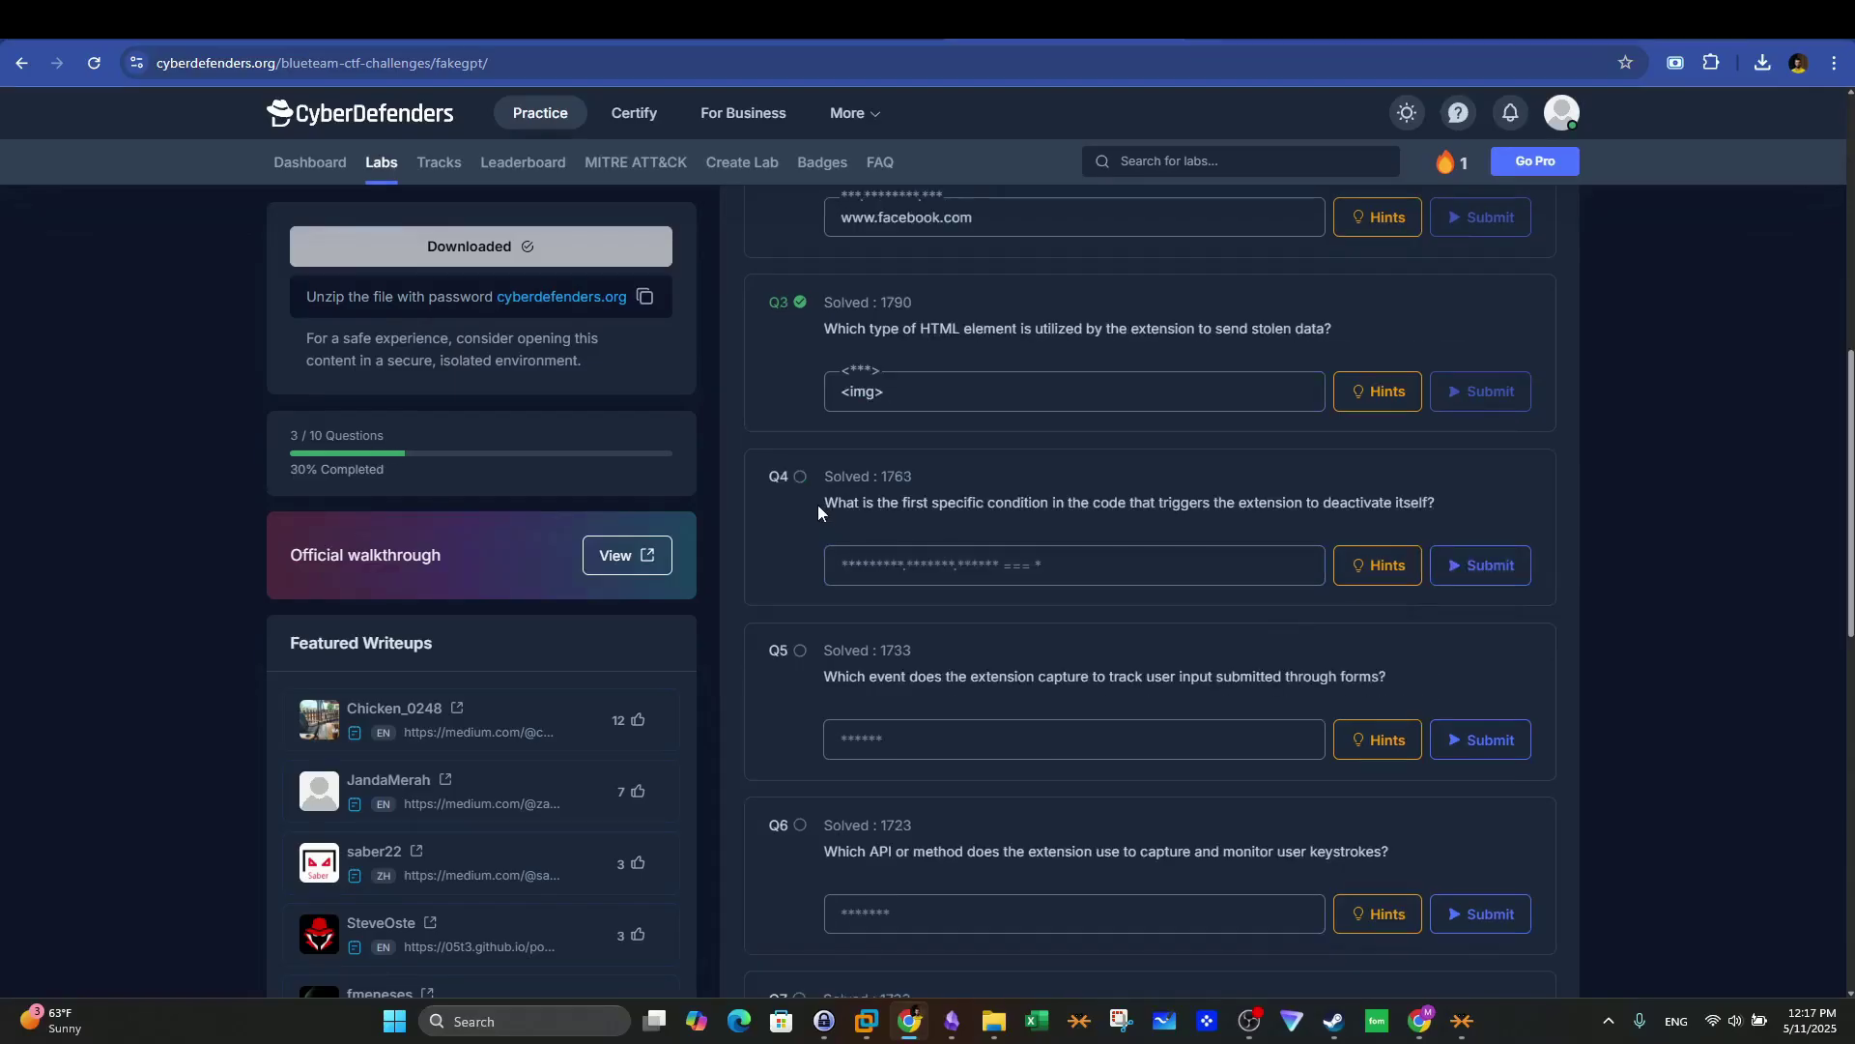
Step: Read question 4 about the first specific condition that makes the extension deactivate itself
left_click_drag(818, 504, 1231, 496)
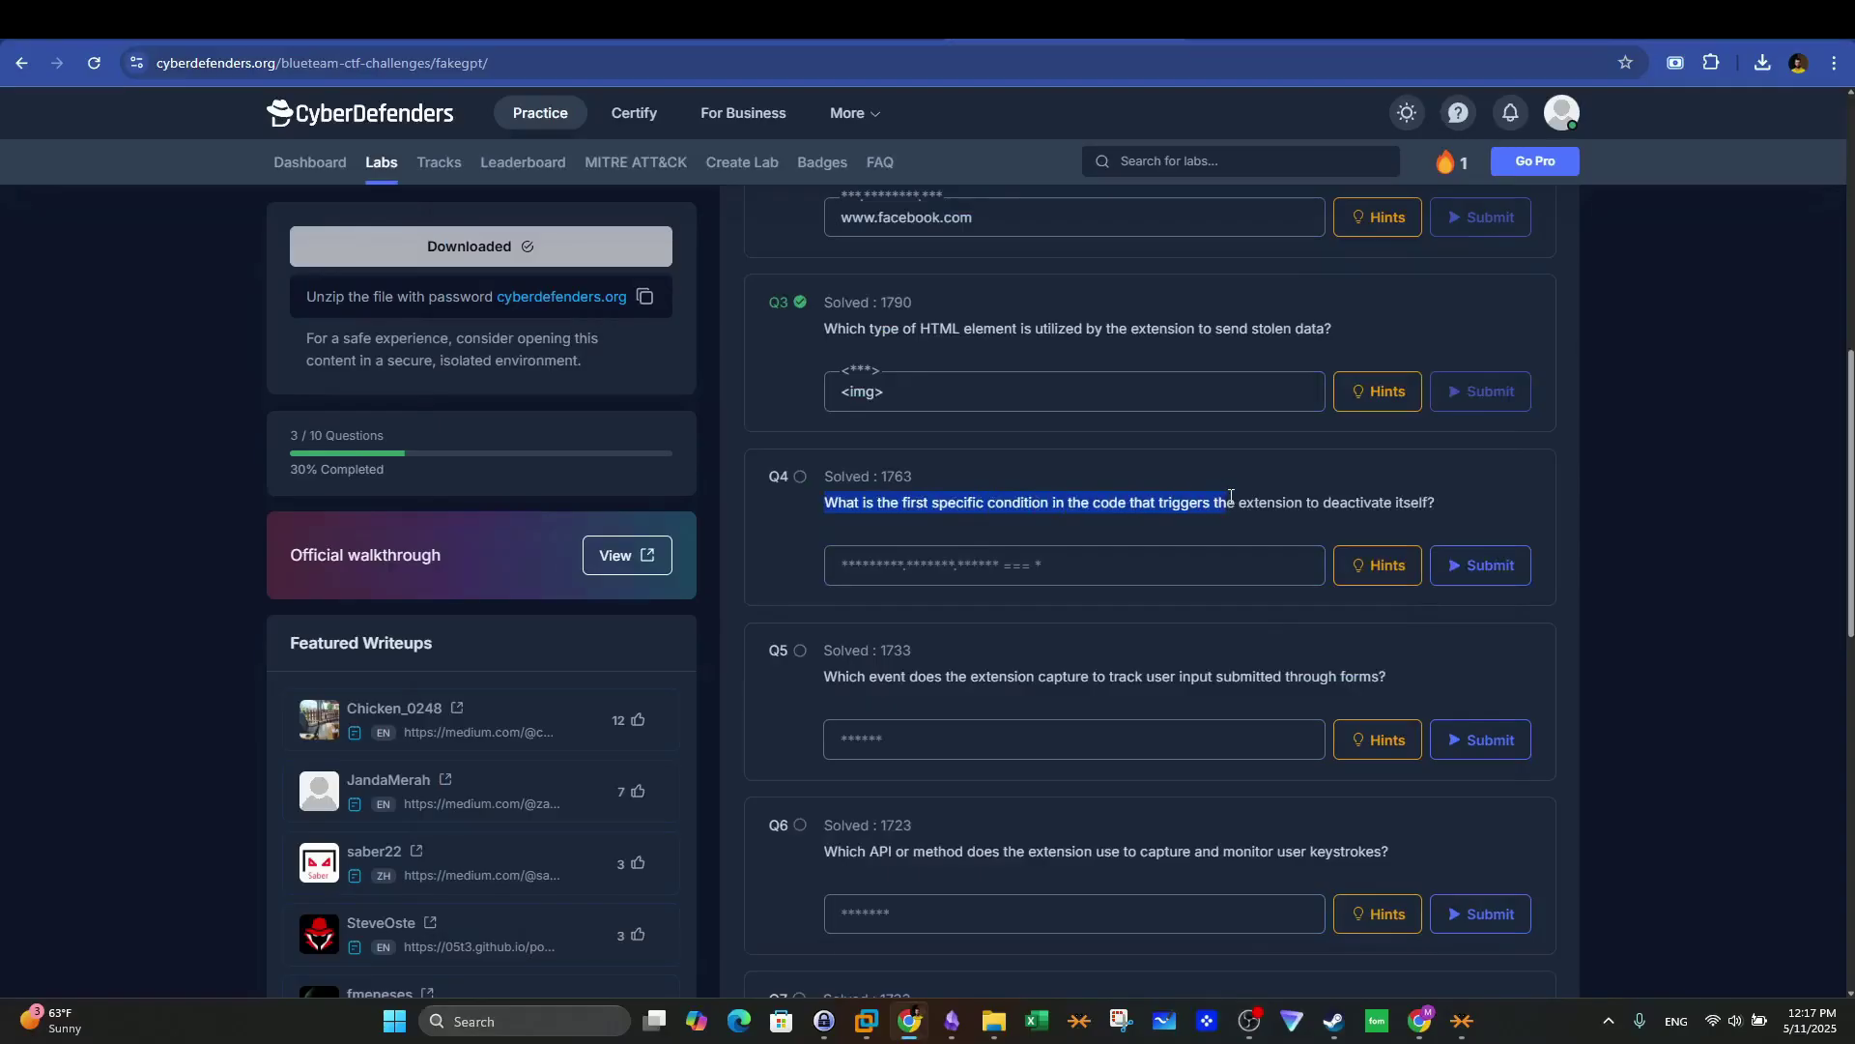
left_click_drag(1435, 500, 1127, 500)
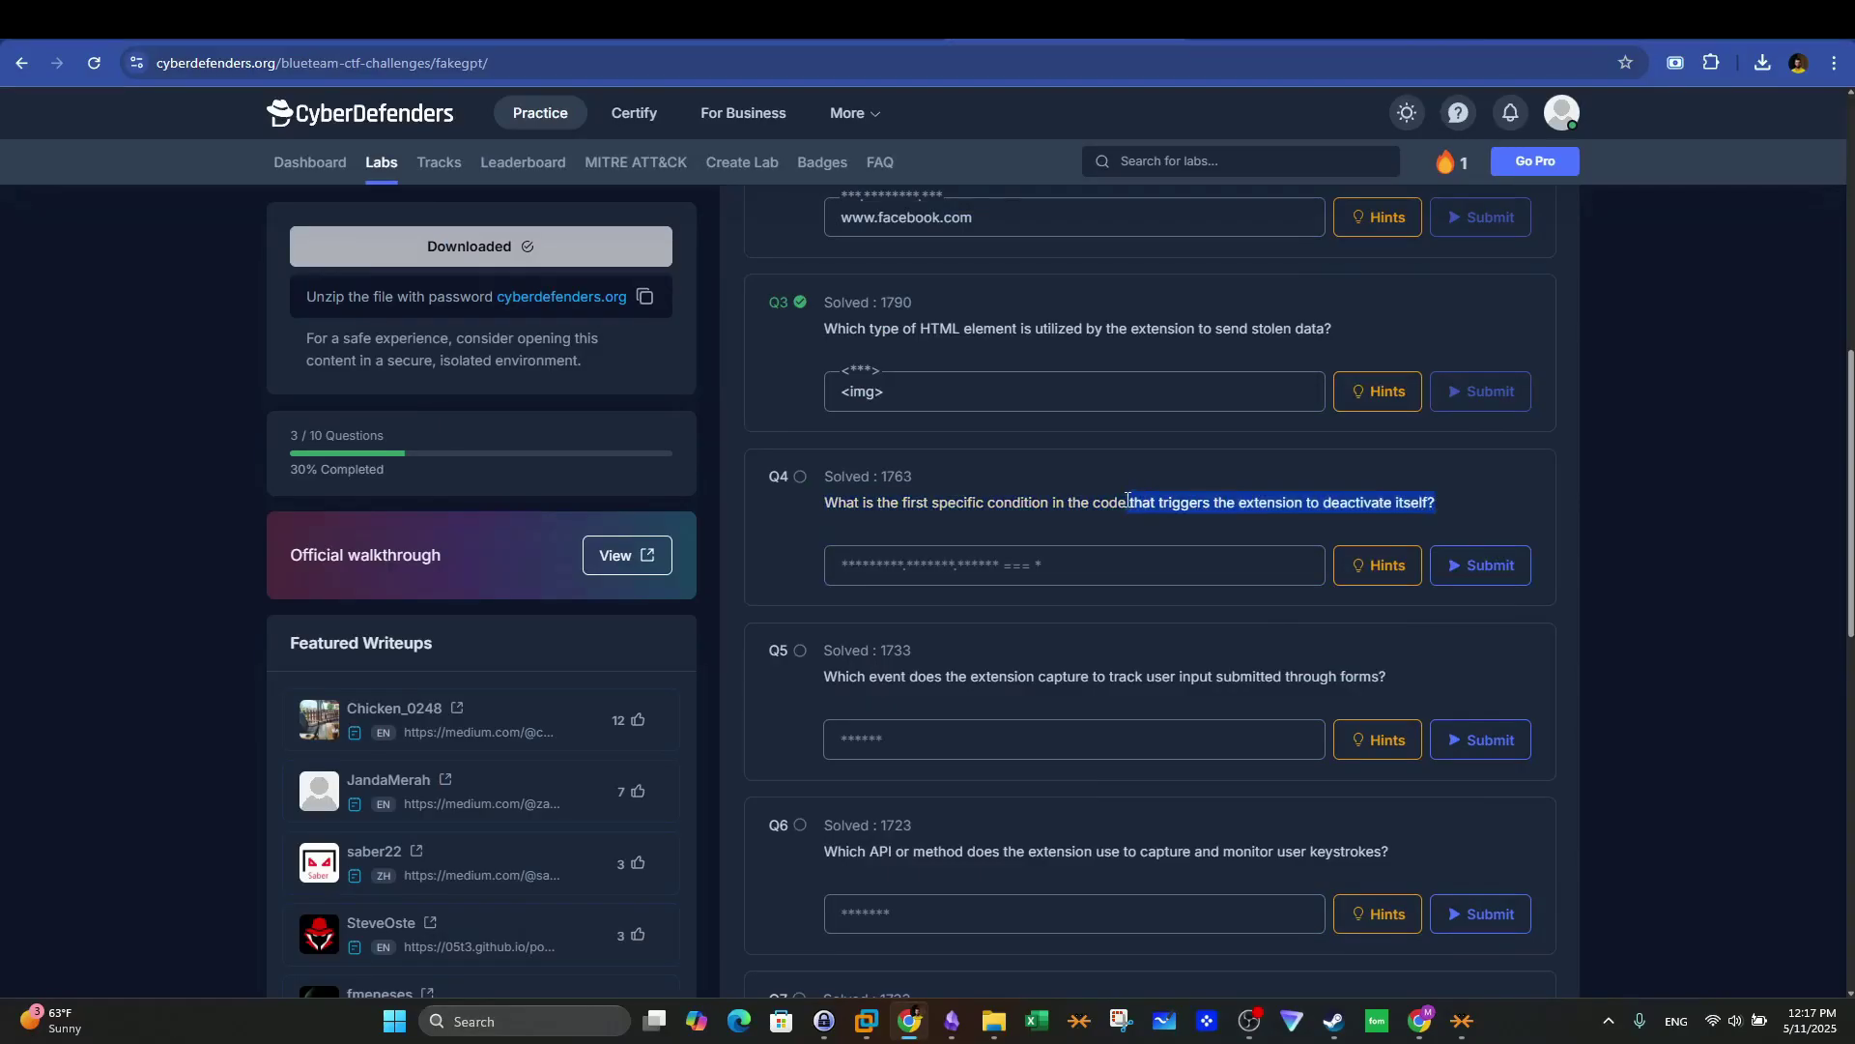
left_click(1372, 504)
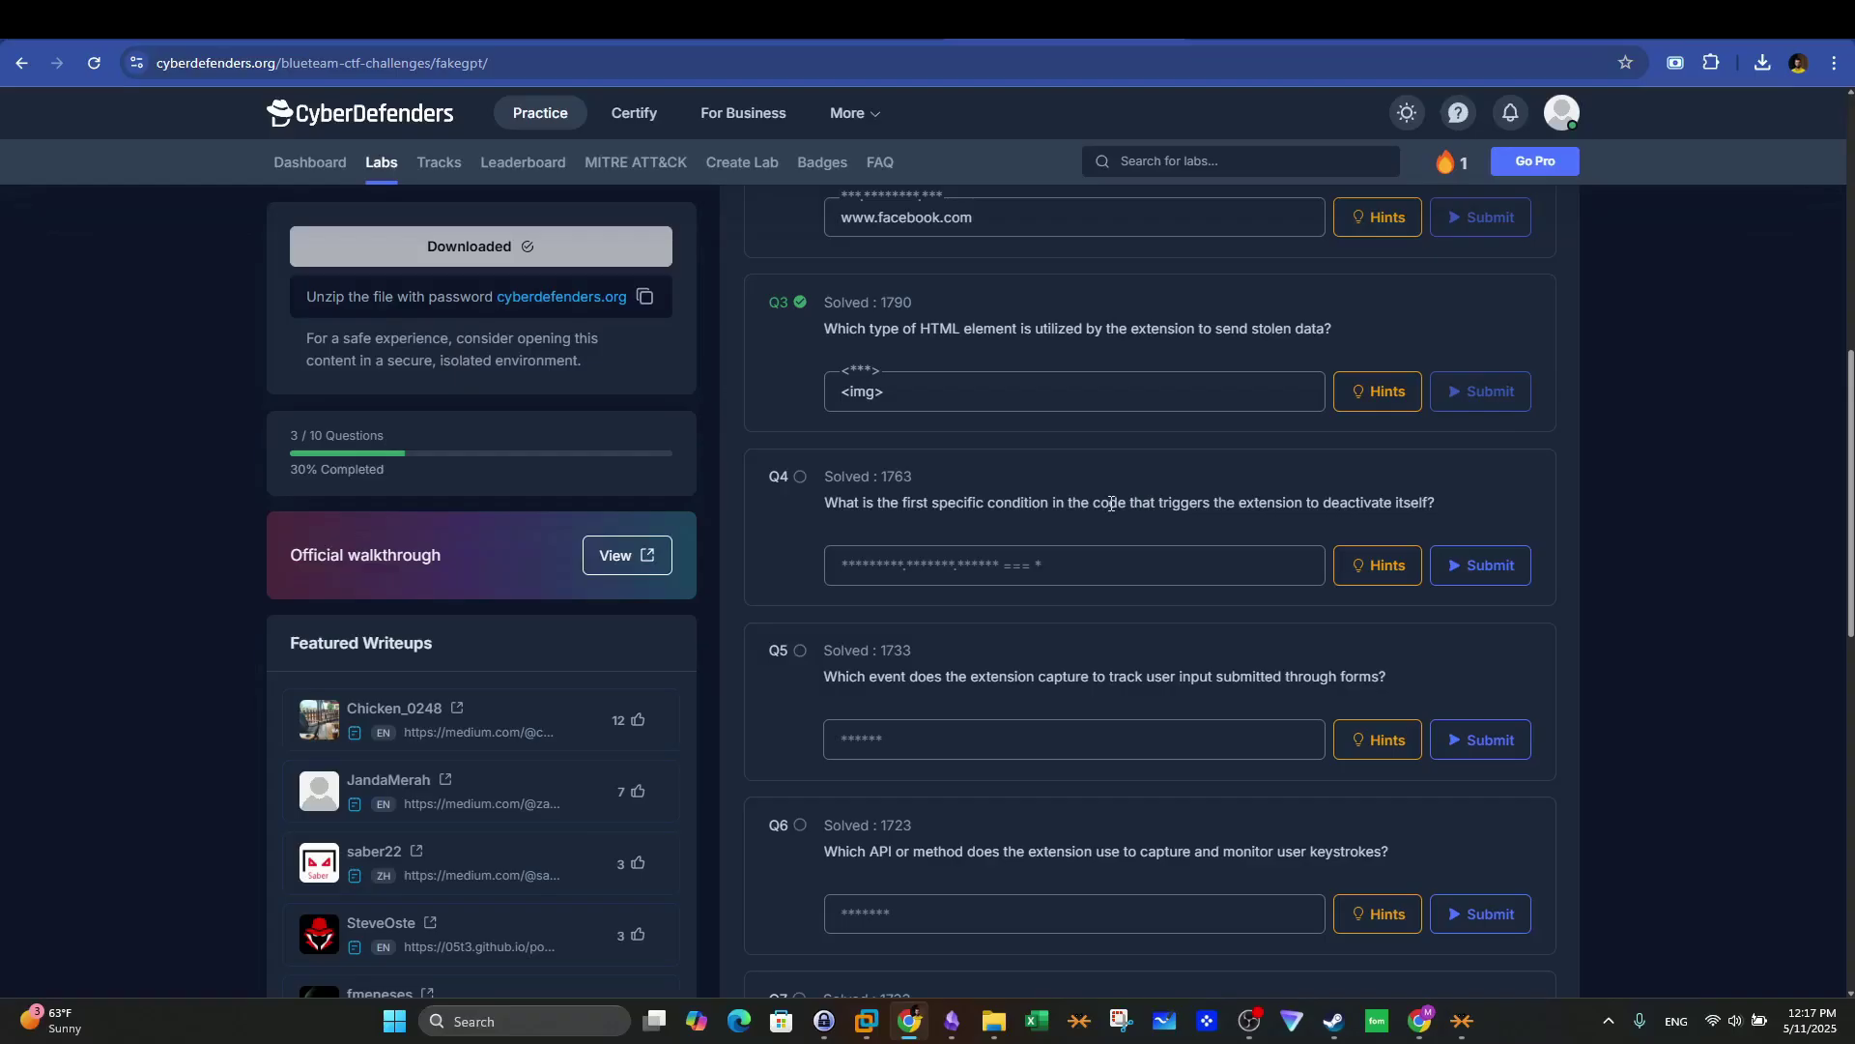
left_click_drag(1411, 503, 950, 502)
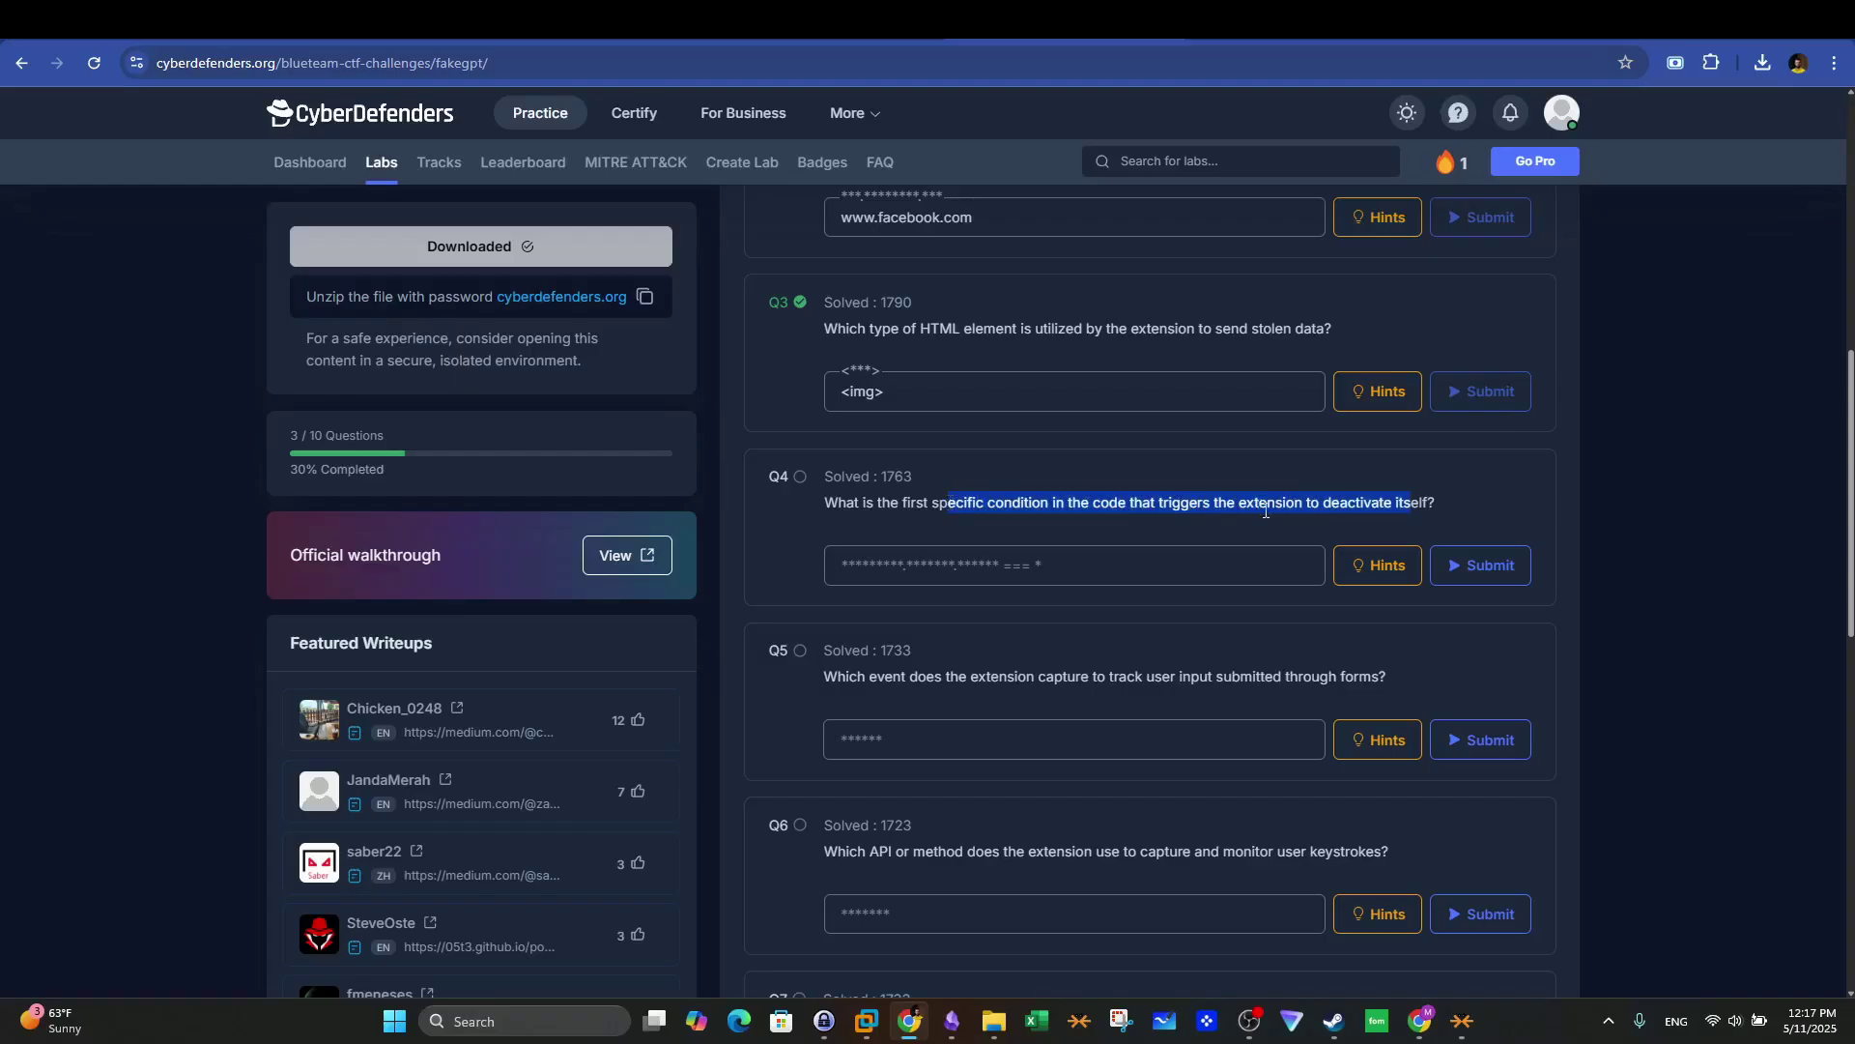
double_click(1358, 502)
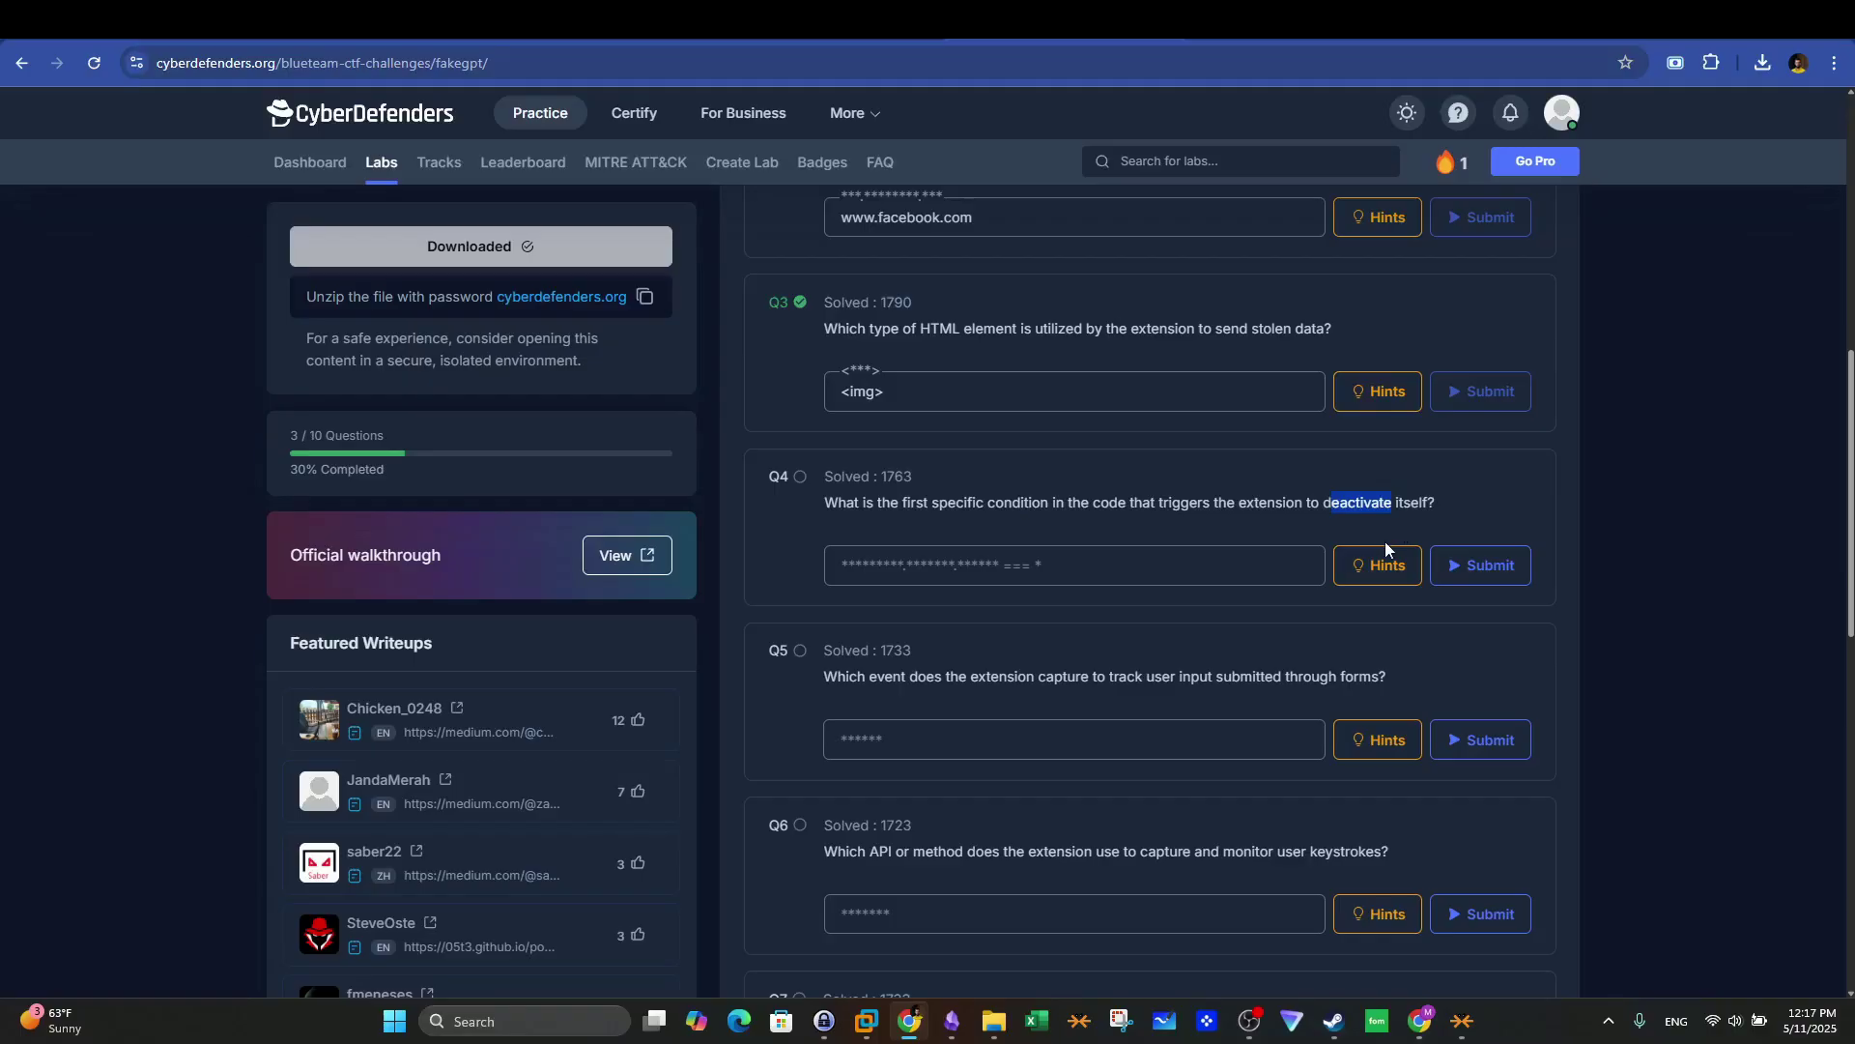
Step: Switch to CRXViewer and examine the virtual environment check in loader.js, covering both line 6 conditions and the line 7 alert
key("ctrl+Tab")
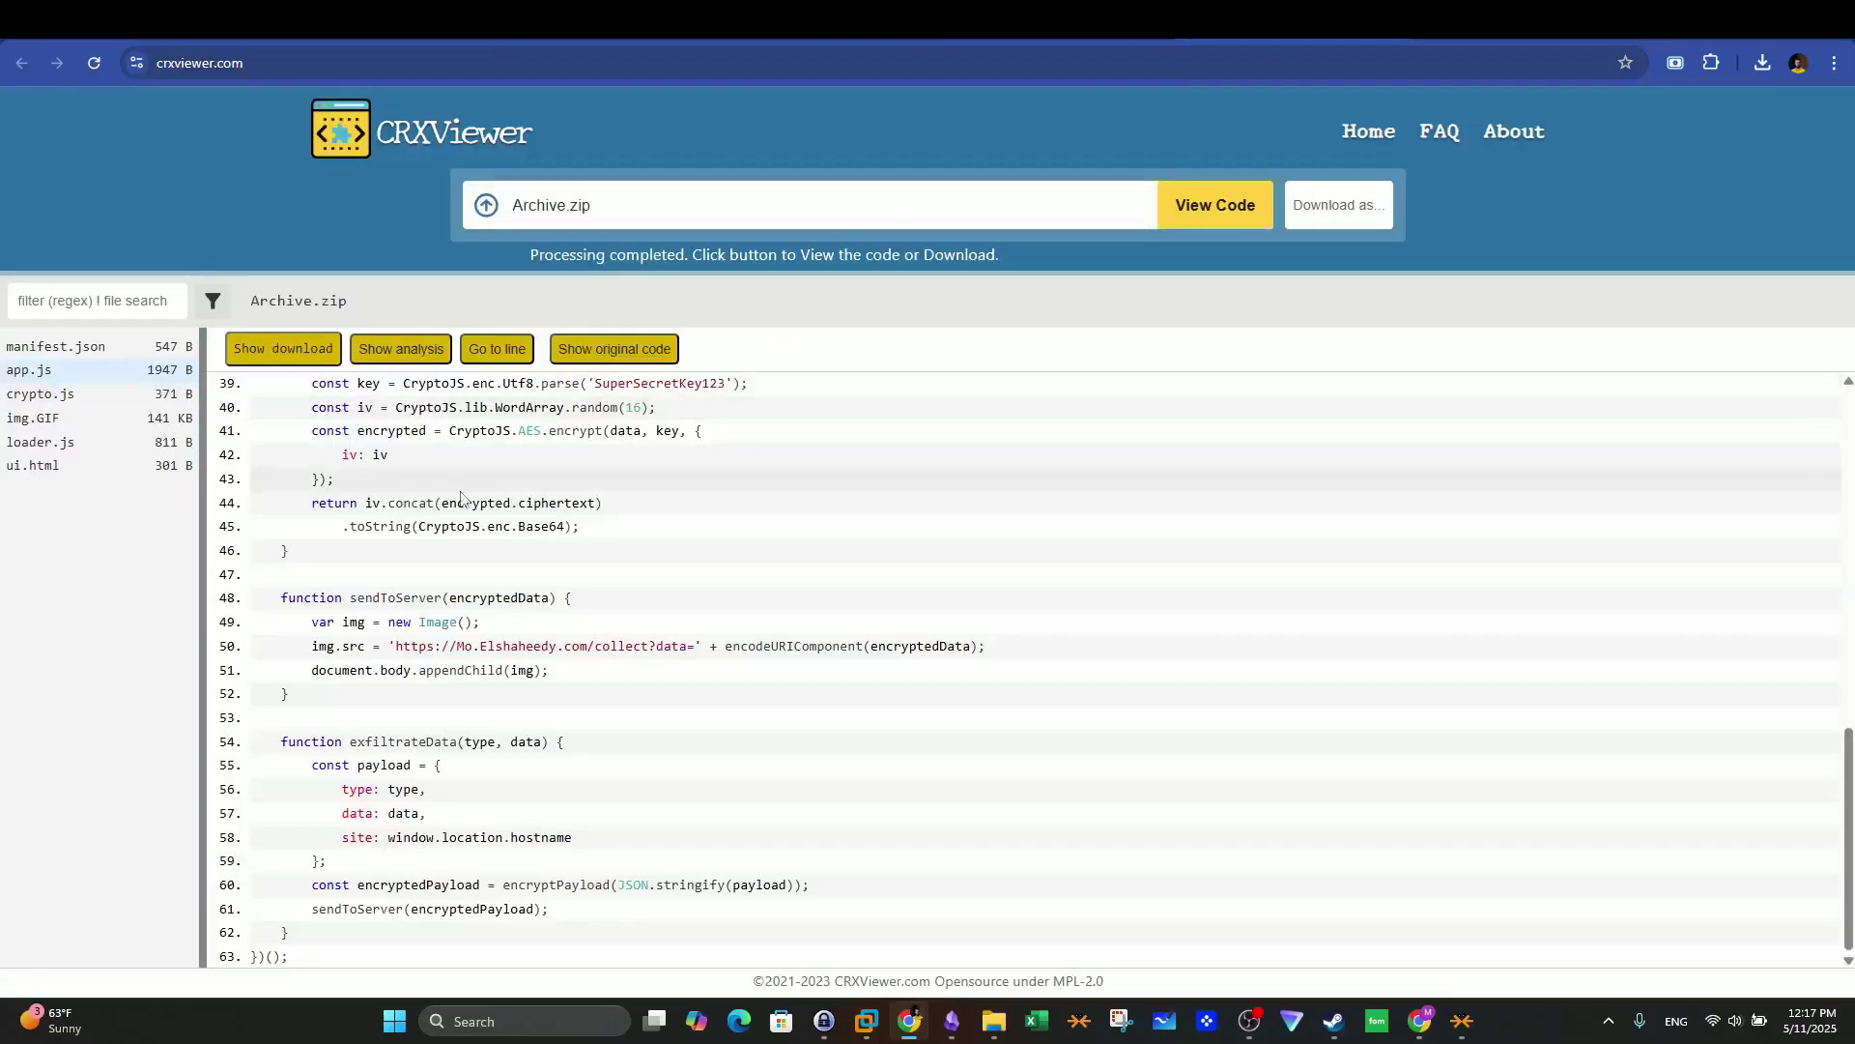
left_click(174, 441)
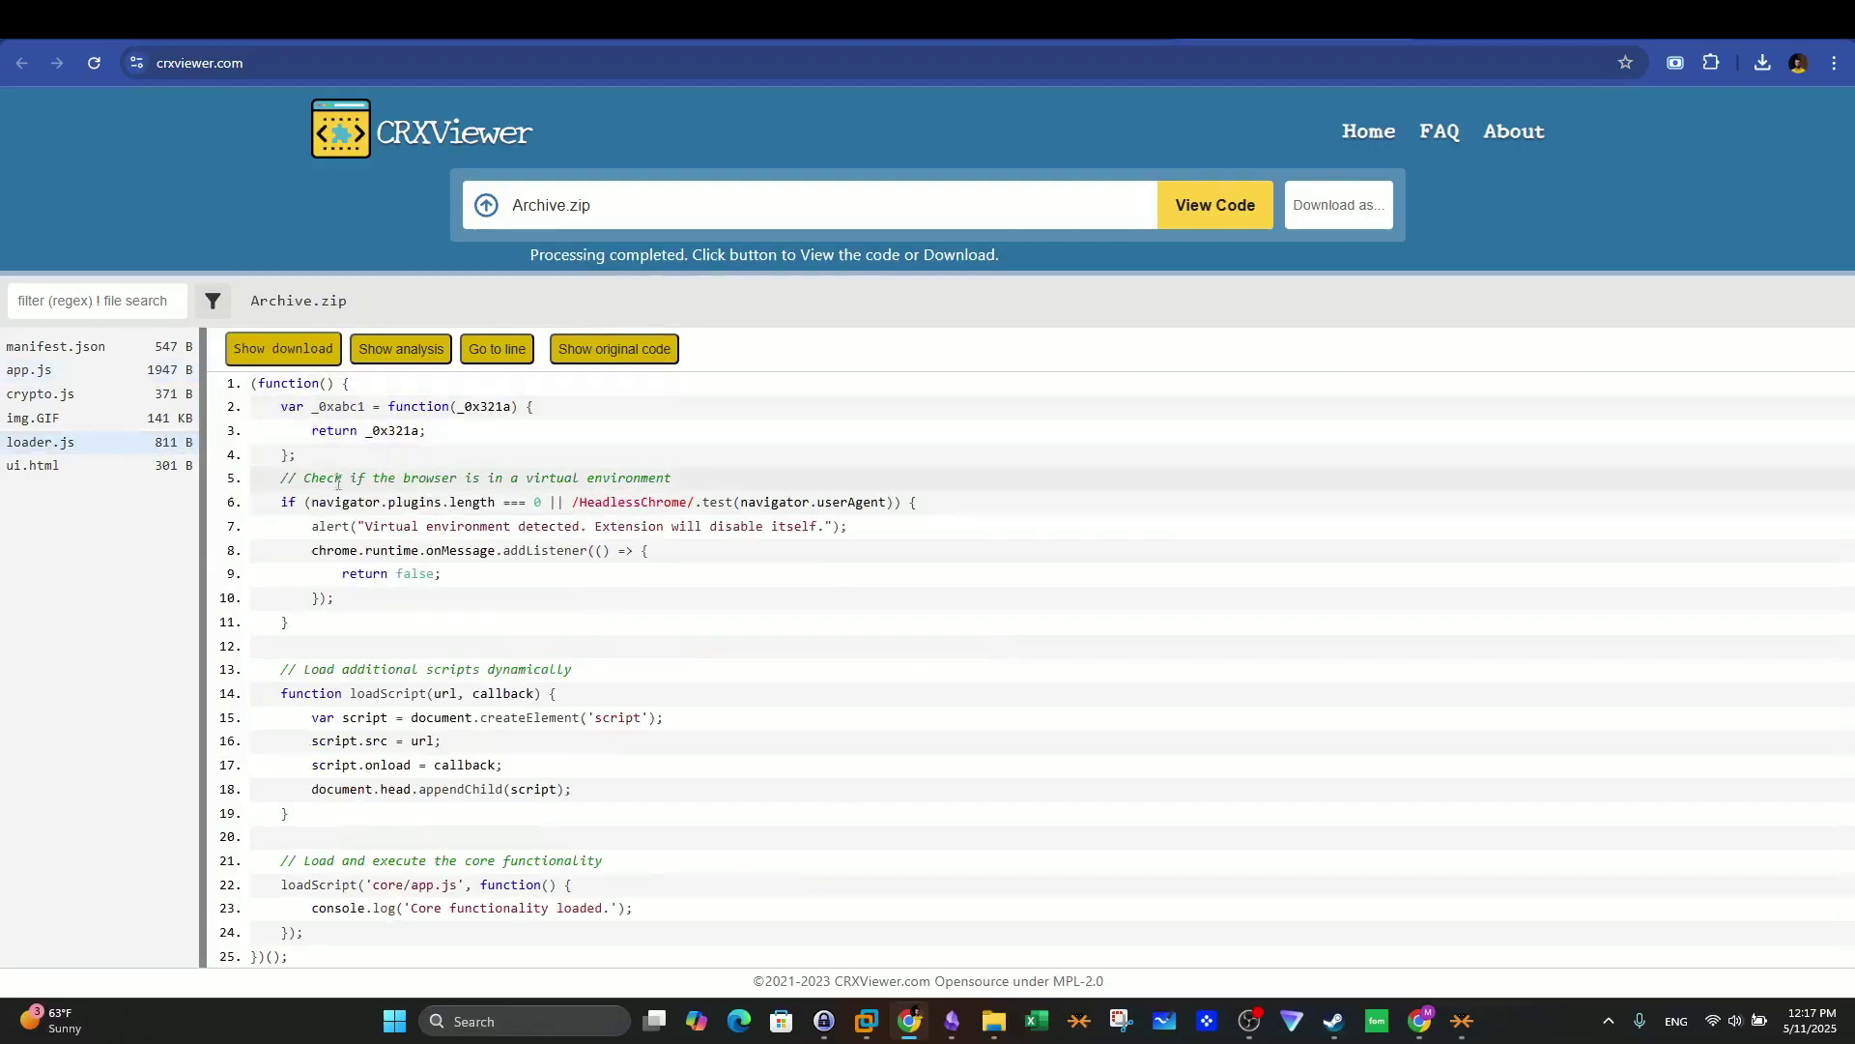
left_click_drag(297, 478, 965, 503)
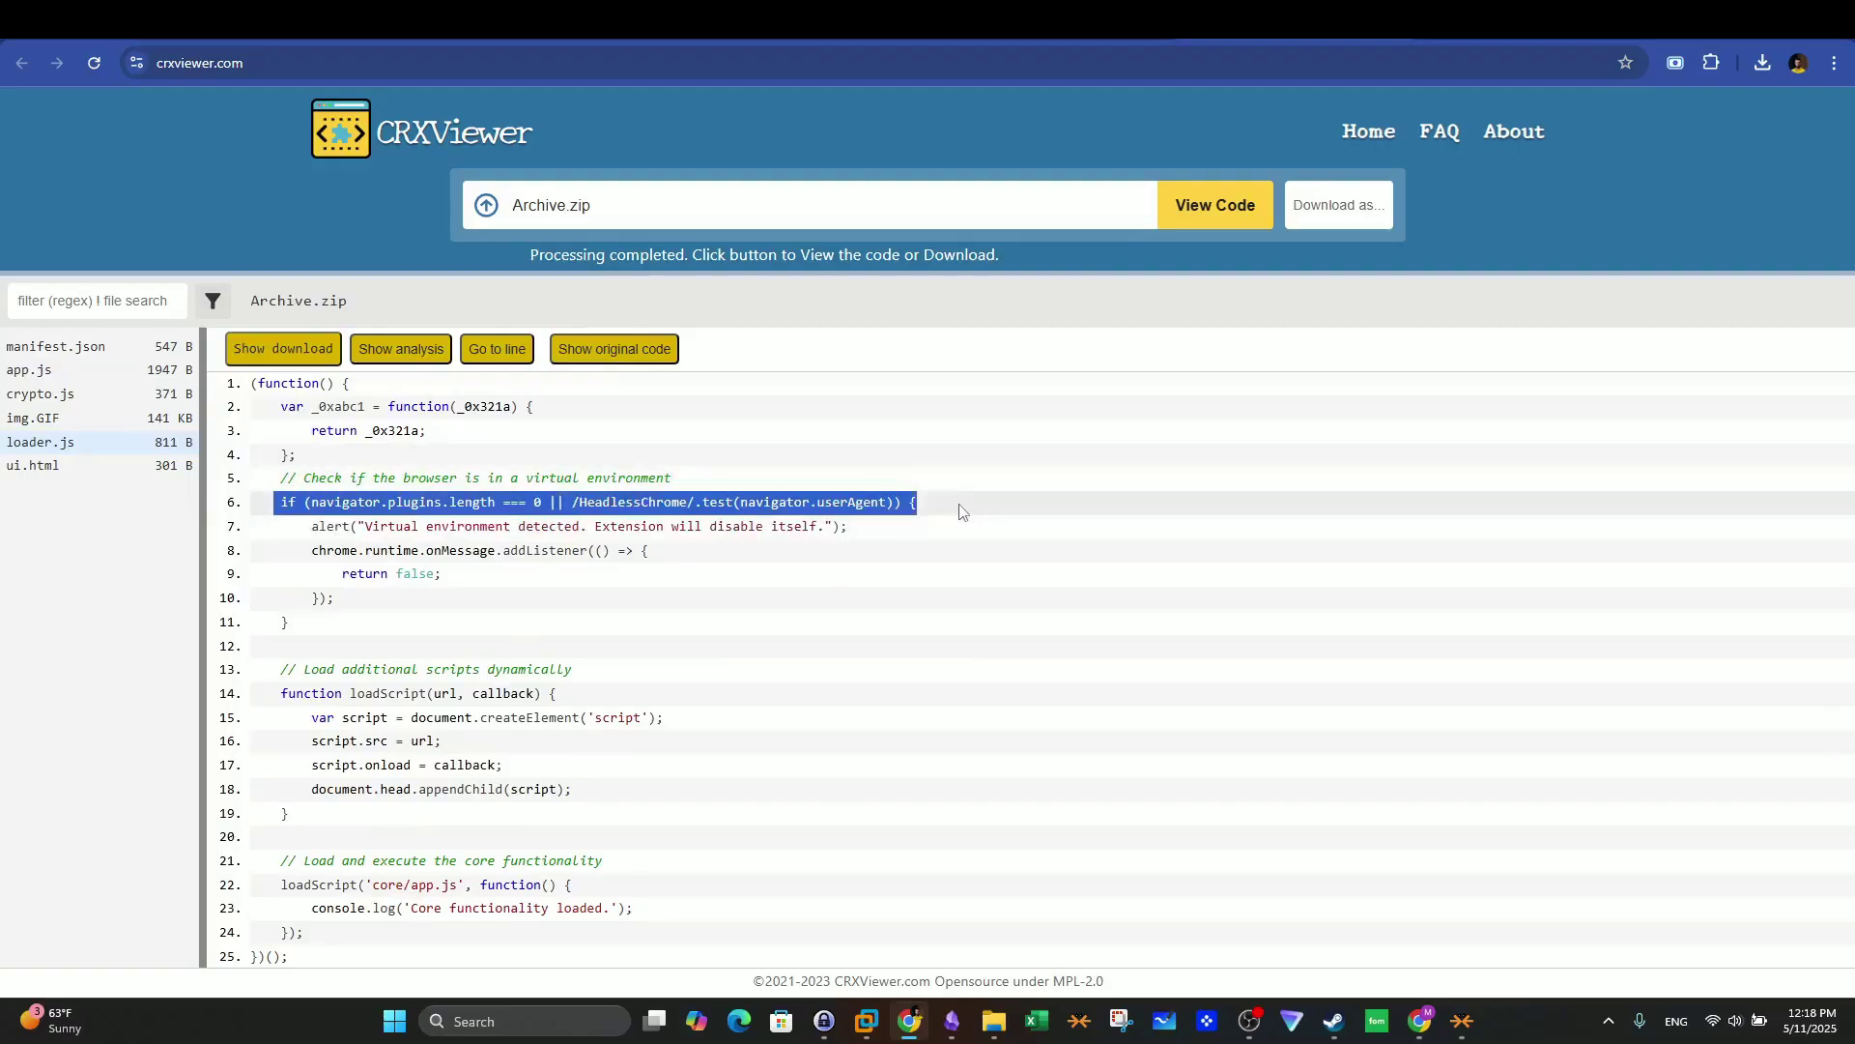
left_click(315, 502)
left_click_drag(315, 502, 544, 503)
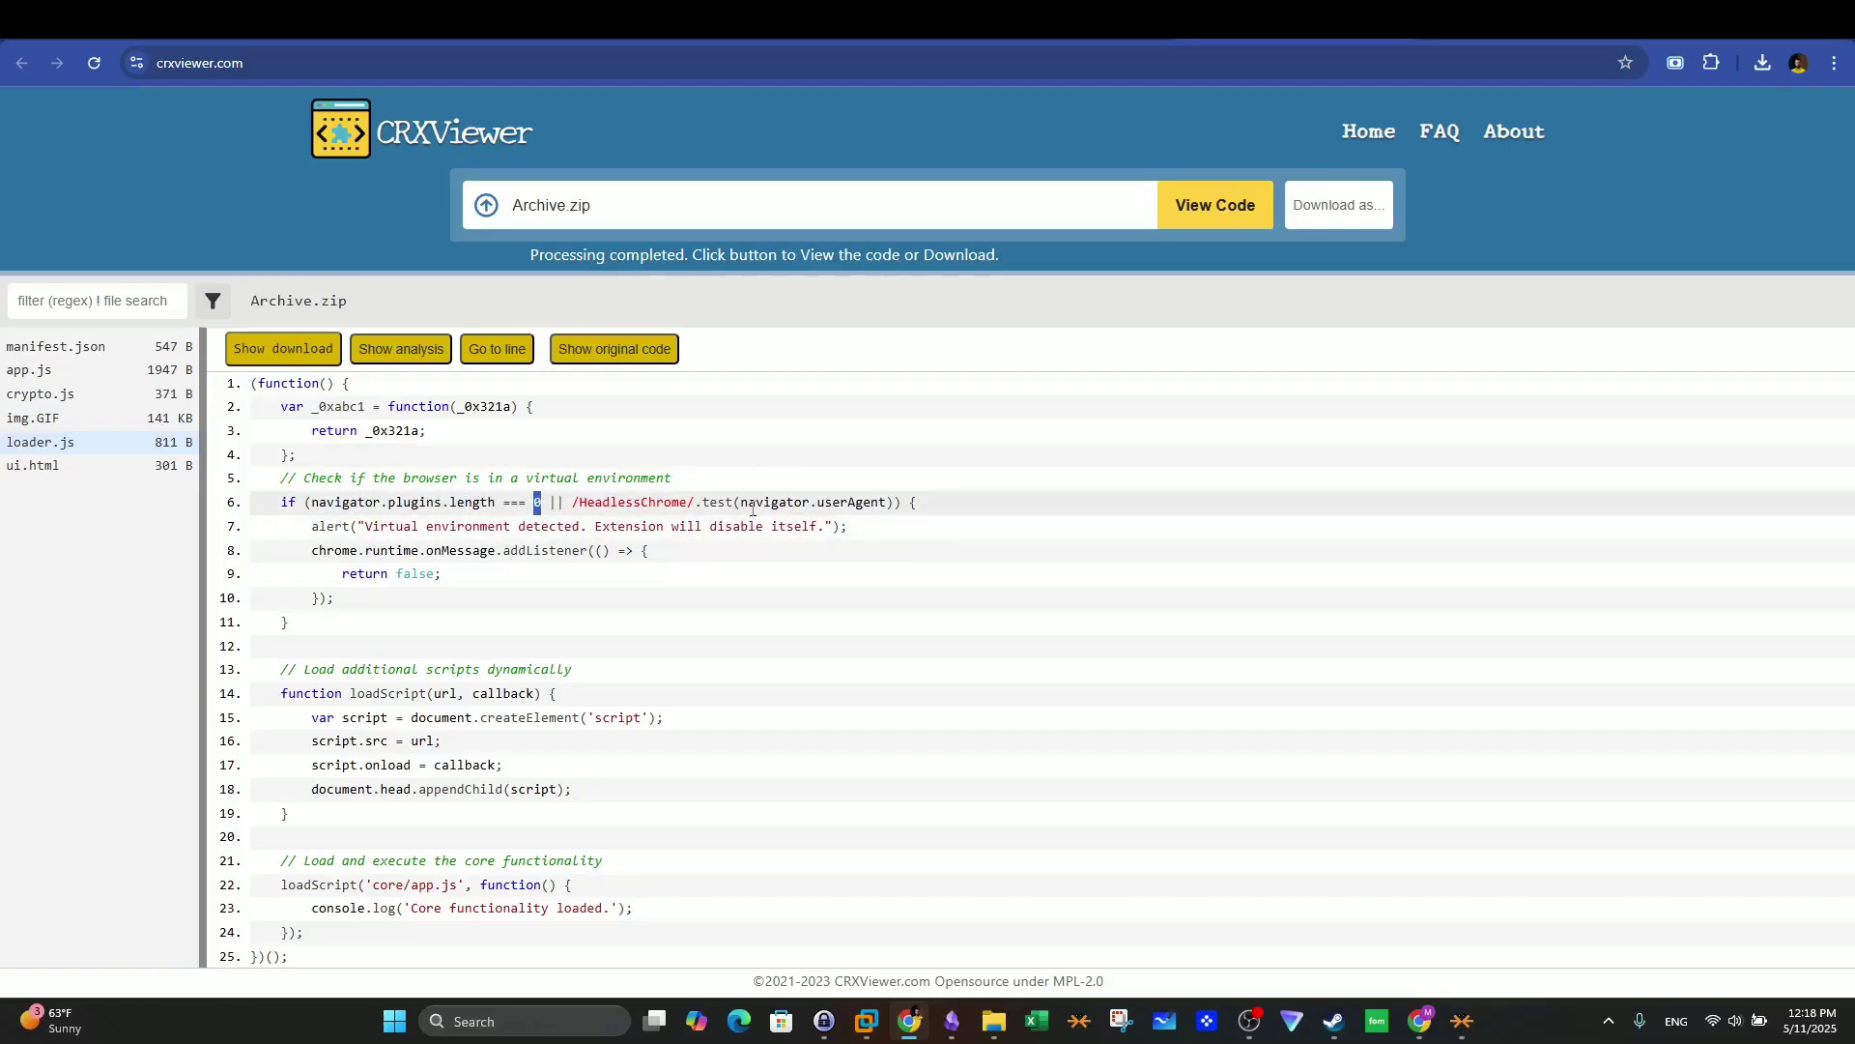
left_click_drag(741, 503, 876, 502)
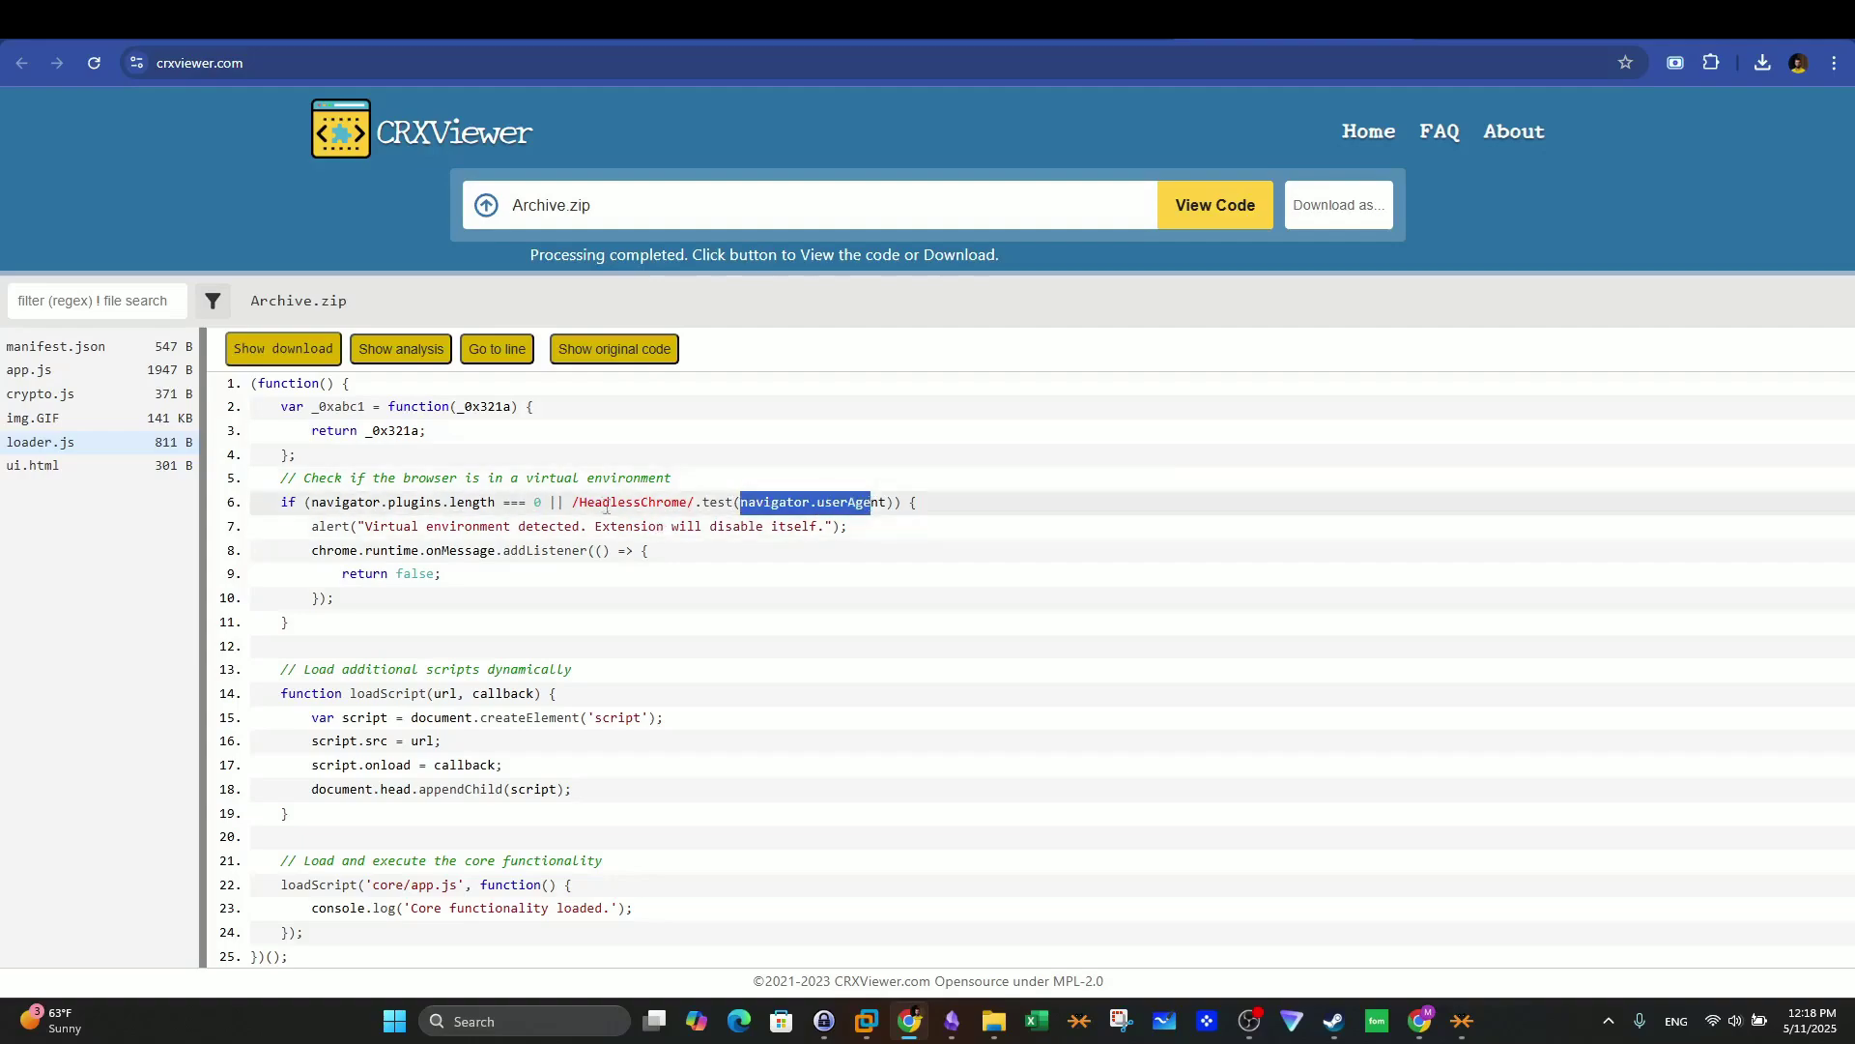
left_click_drag(580, 501, 689, 499)
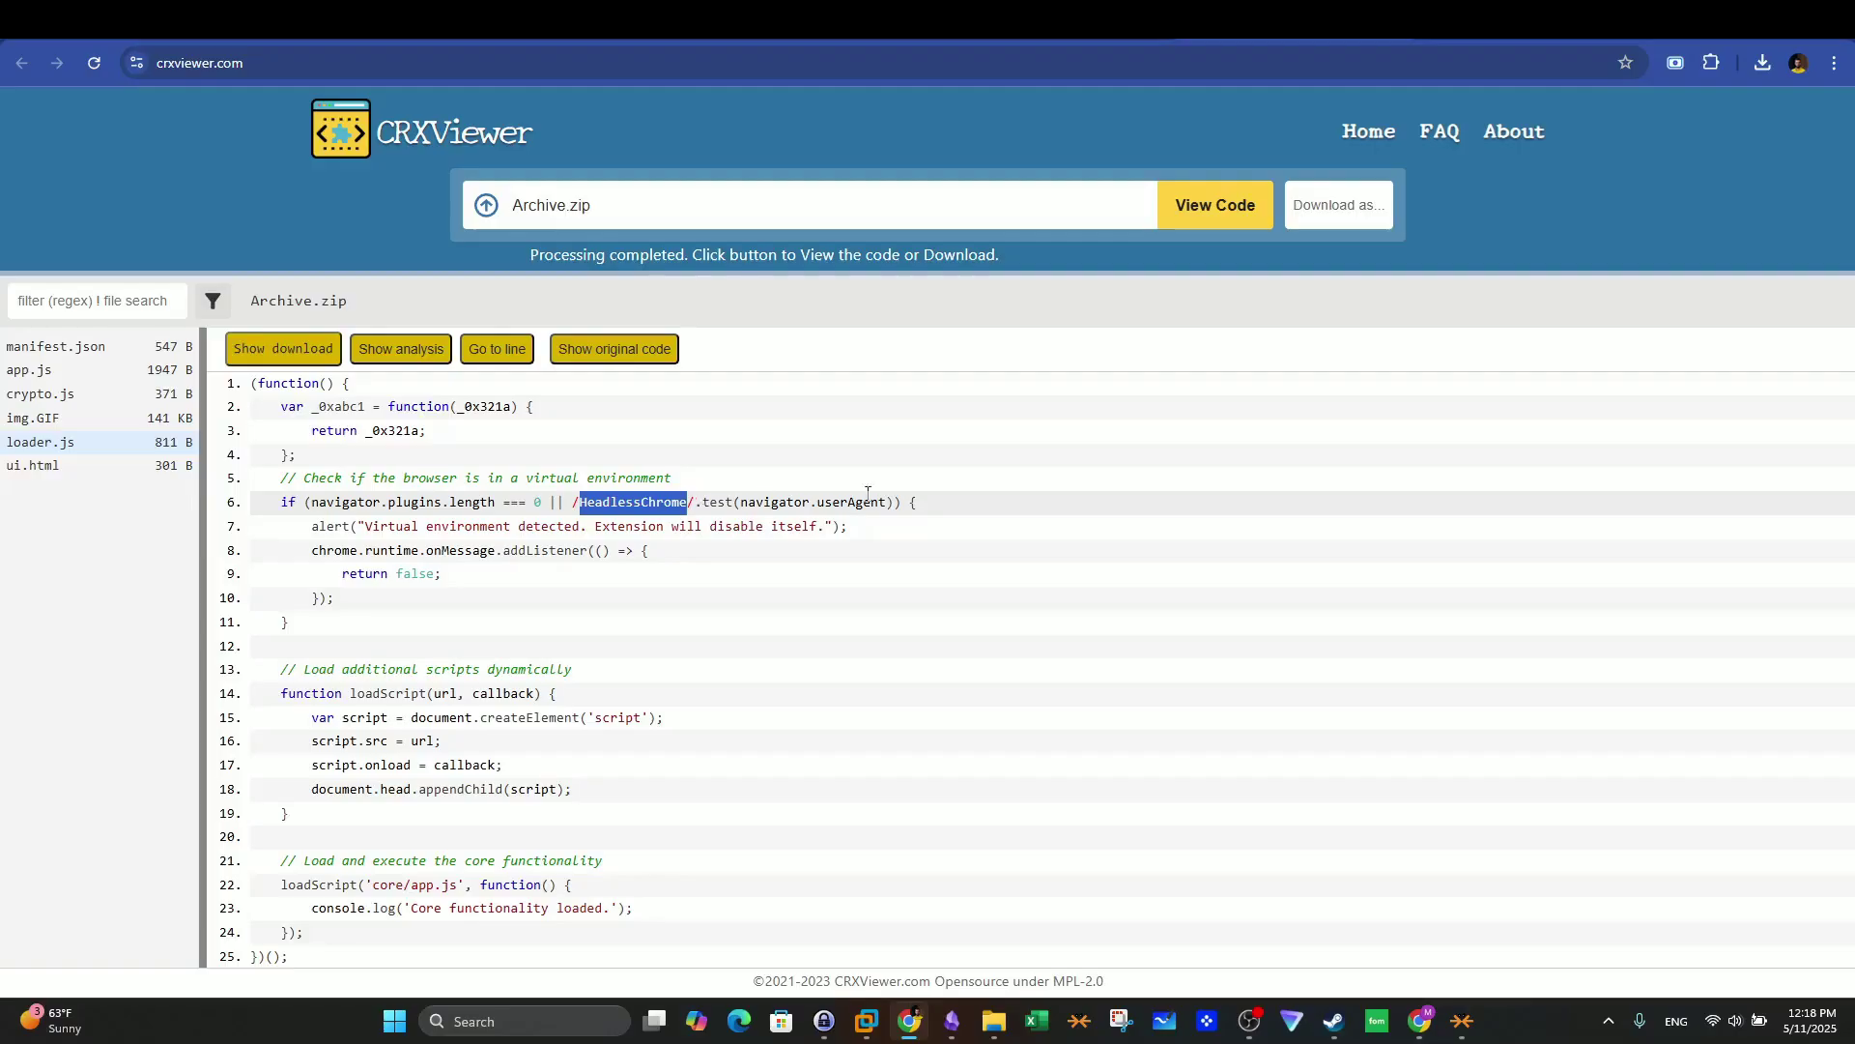
left_click_drag(922, 504, 266, 503)
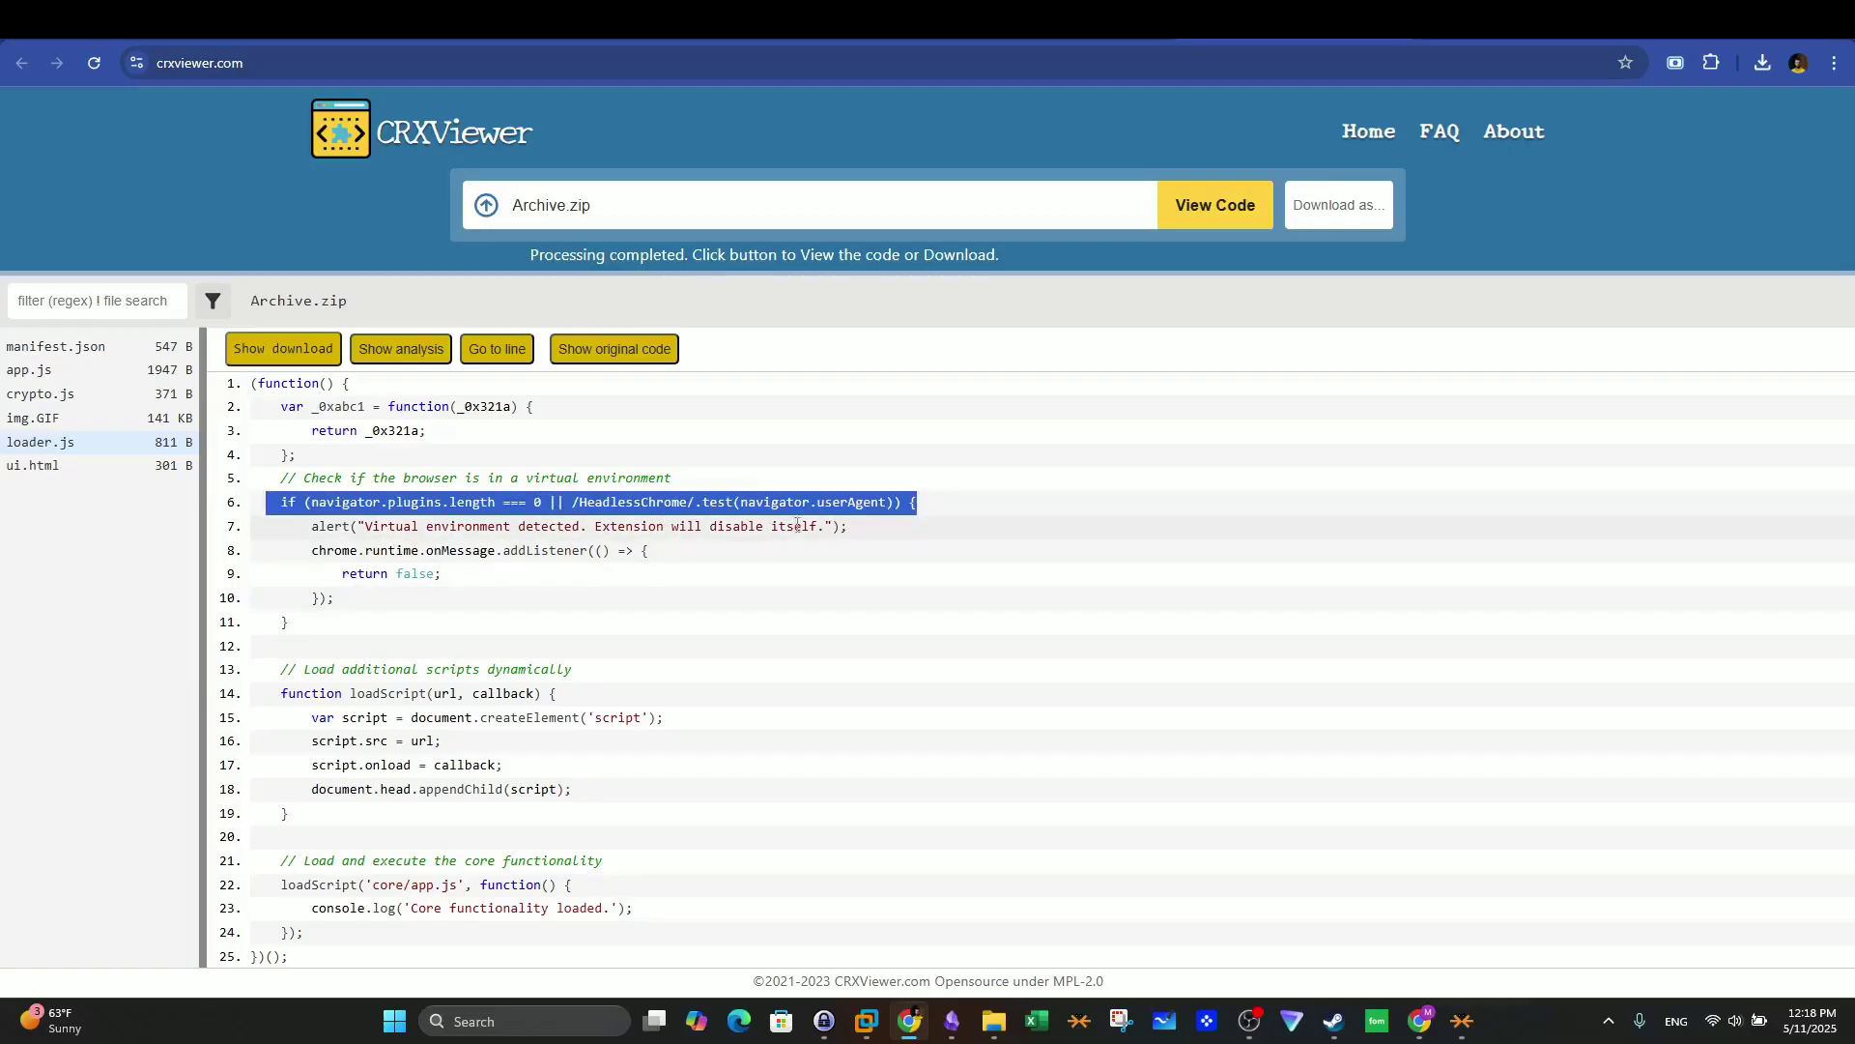
left_click_drag(367, 529, 843, 545)
Step: Copy navigator.plugins.length === 0 from line 6 of loader.js and submit it as the answer to question 4
key("alt+Tab")
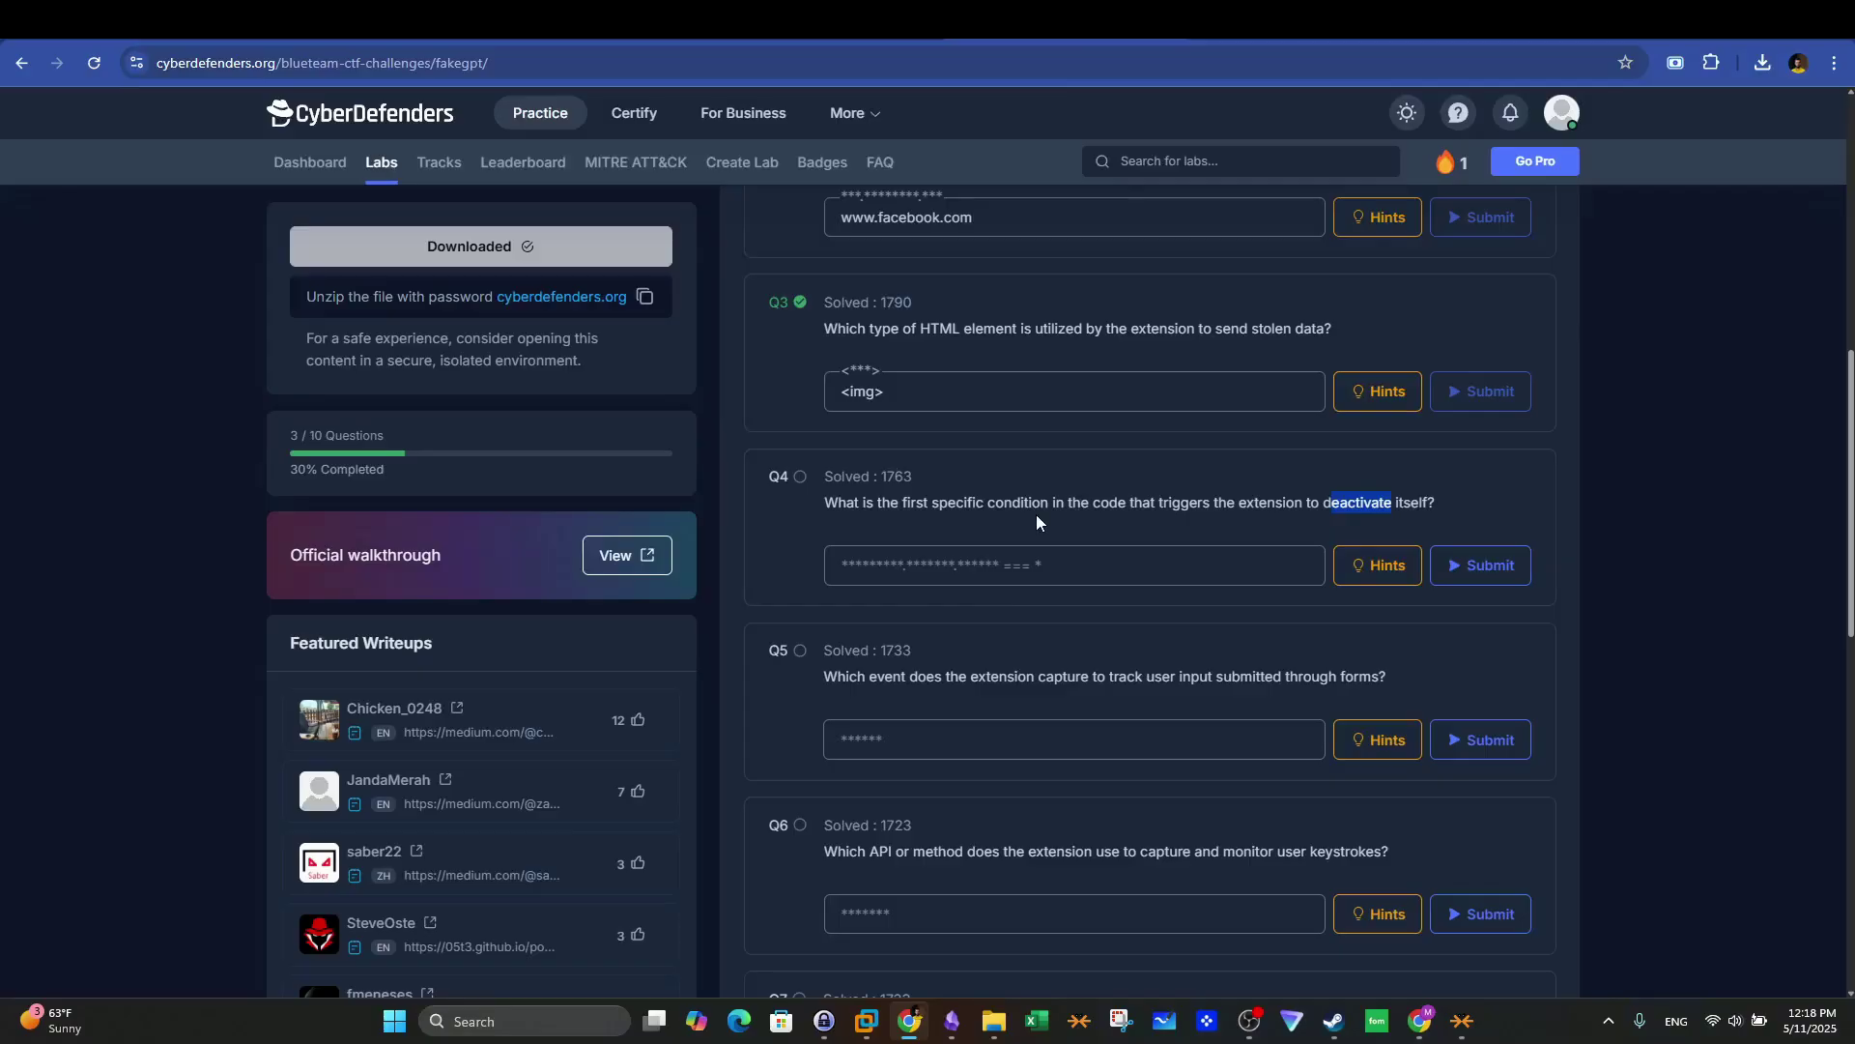
key("alt+Tab")
left_click_drag(542, 502, 314, 503)
key("ctrl+c")
key("alt+Tab")
left_click(972, 561)
key("ctrl+v")
left_click(1480, 565)
Step: Return to loader.js and compare the HeadlessChrome user agent test with the plugins length check on line 6
key("alt+Tab")
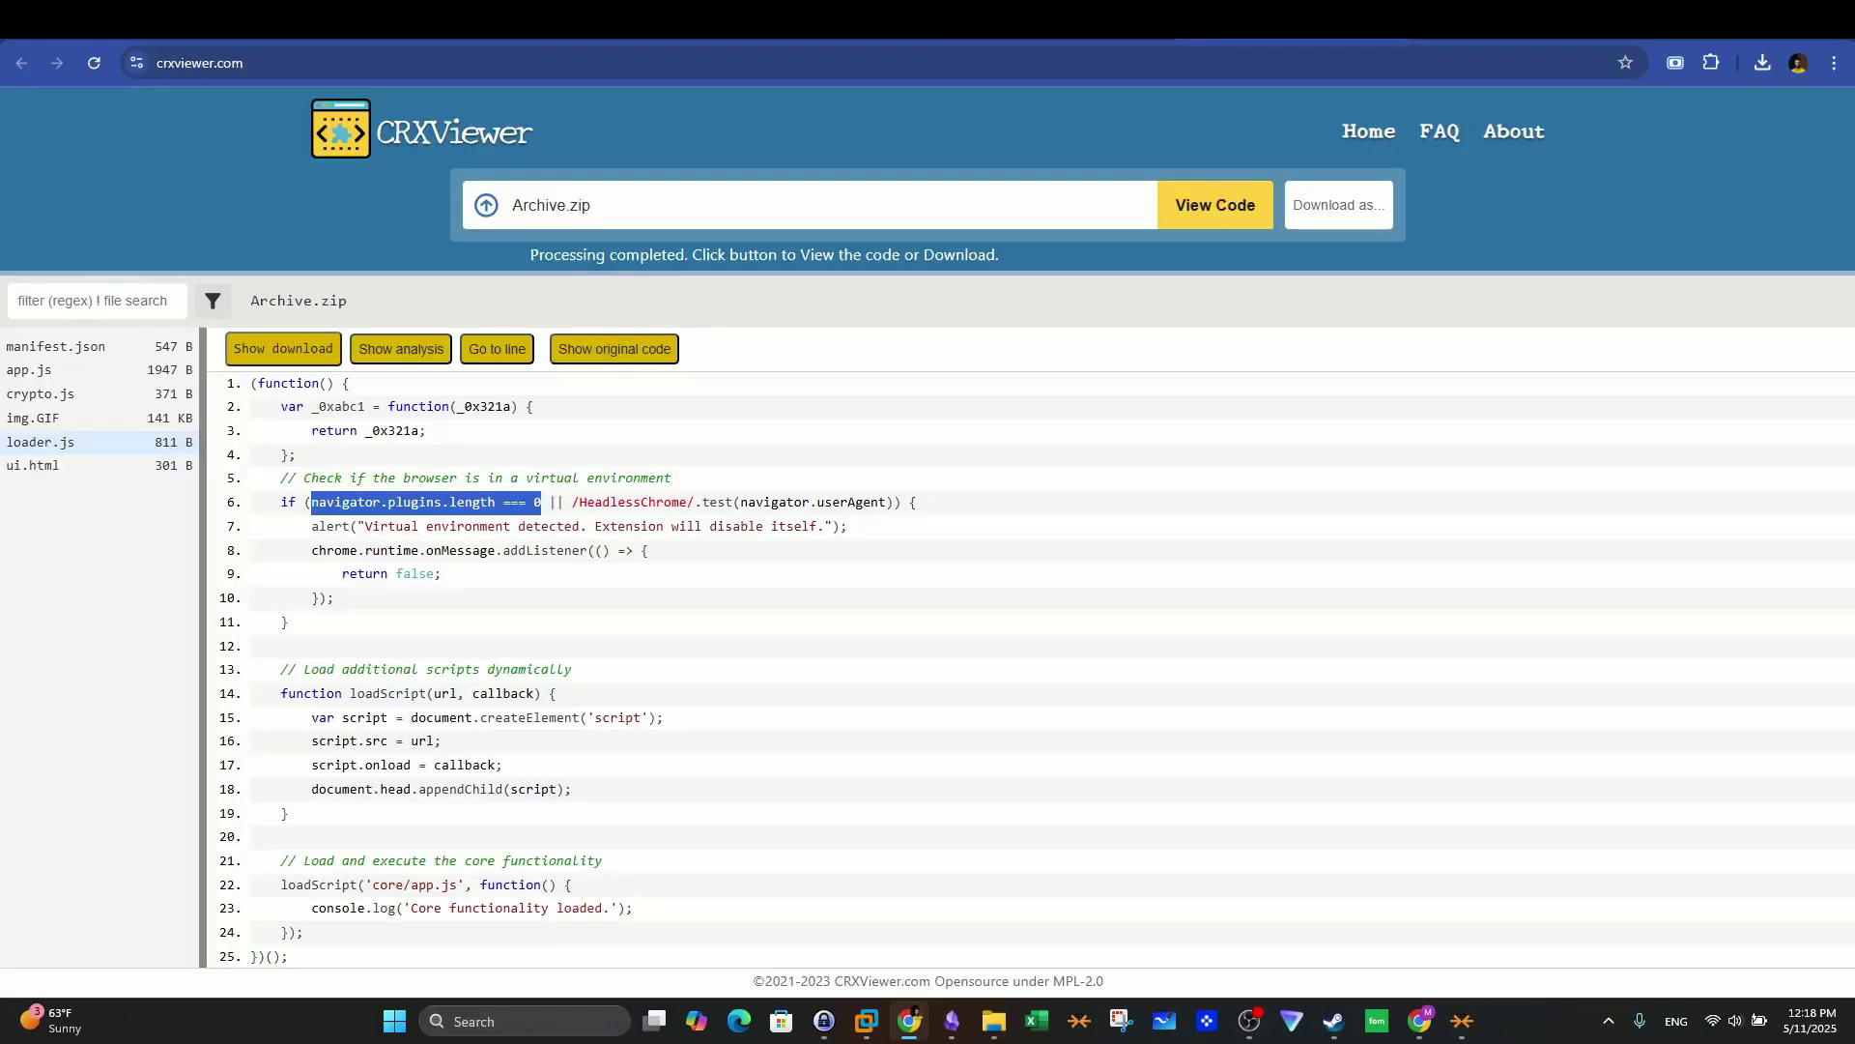
left_click_drag(573, 508, 893, 504)
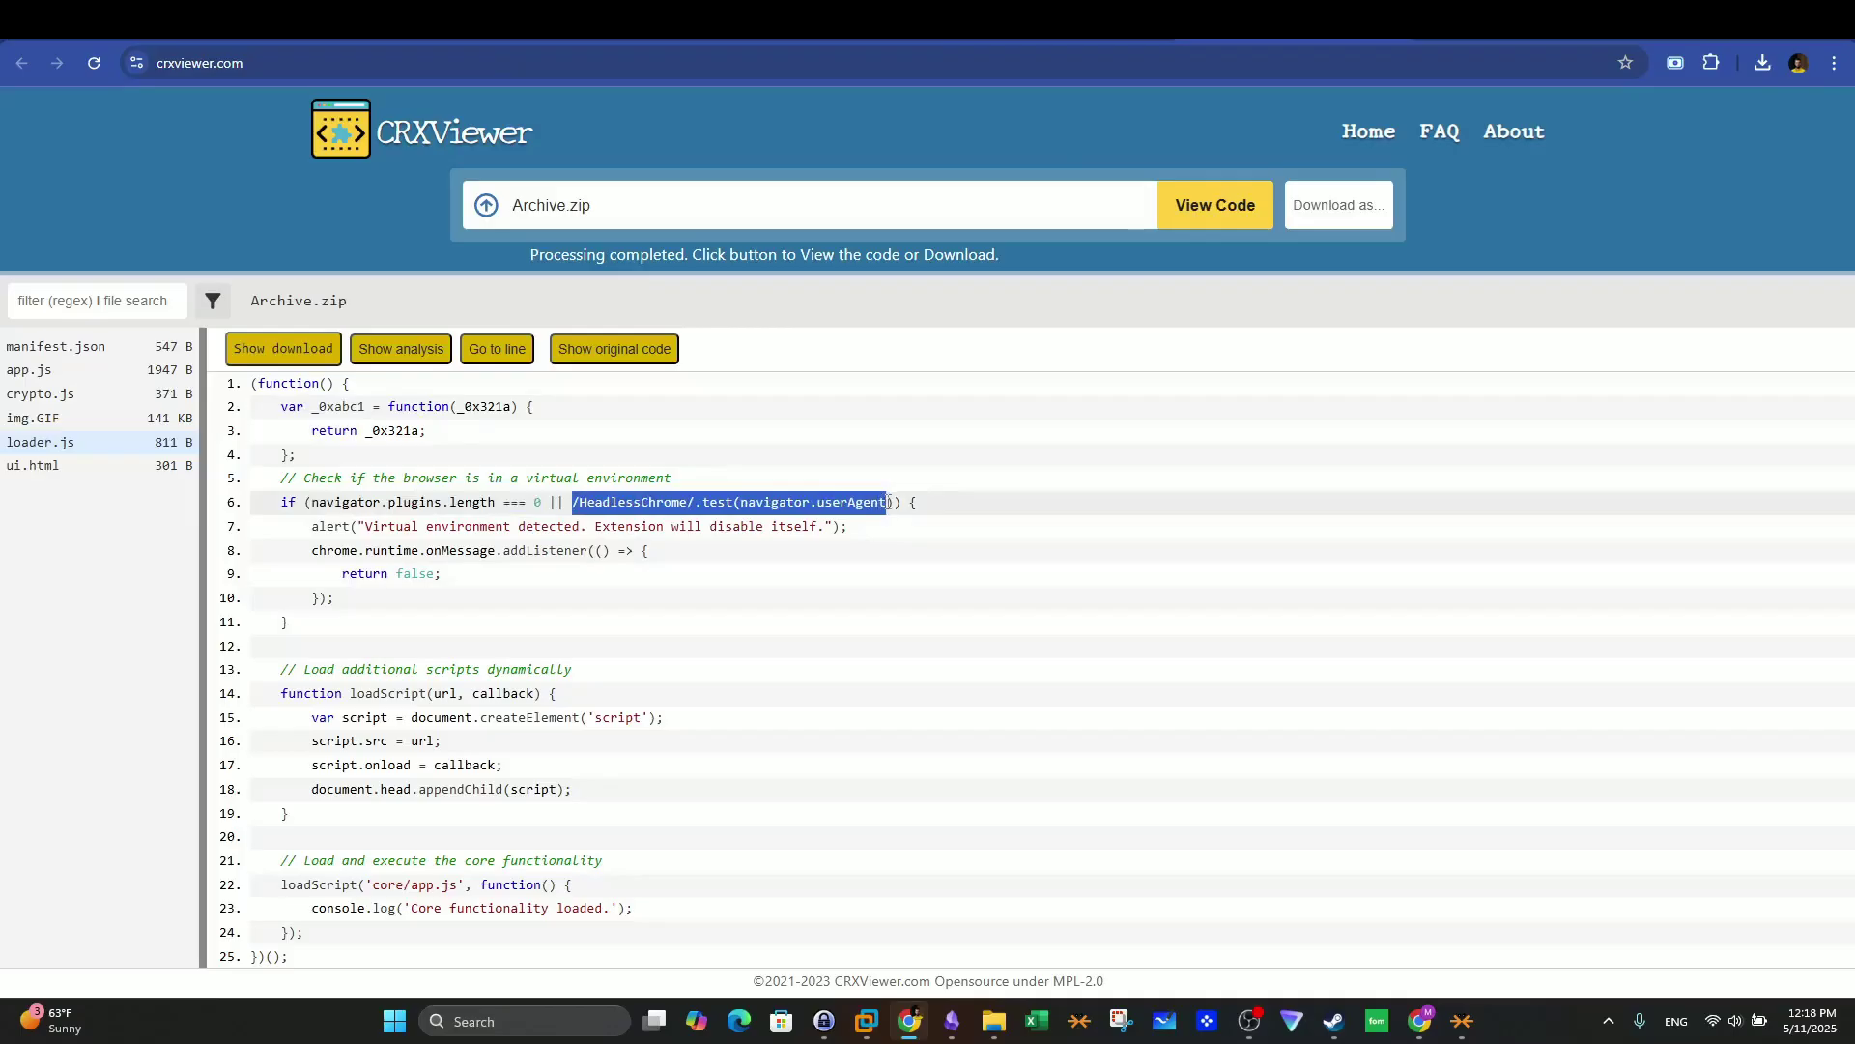
left_click_drag(503, 504, 396, 505)
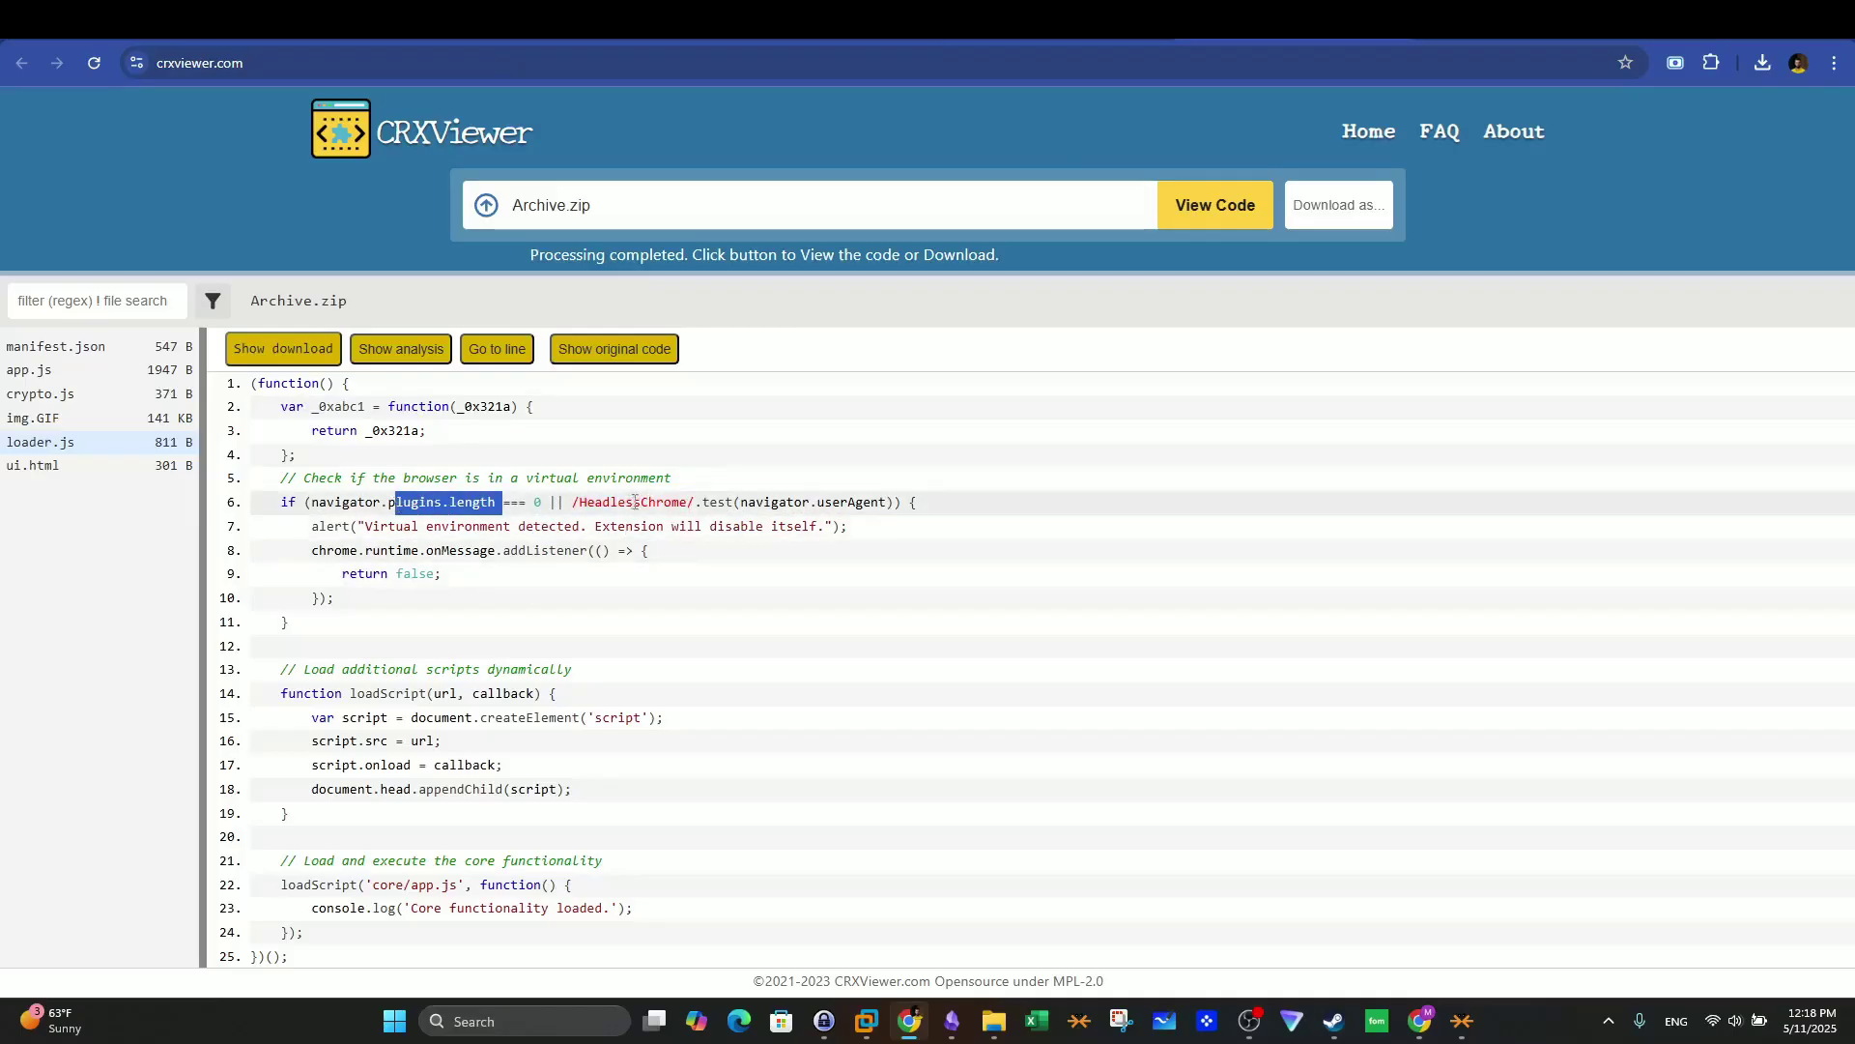
left_click_drag(616, 503, 810, 503)
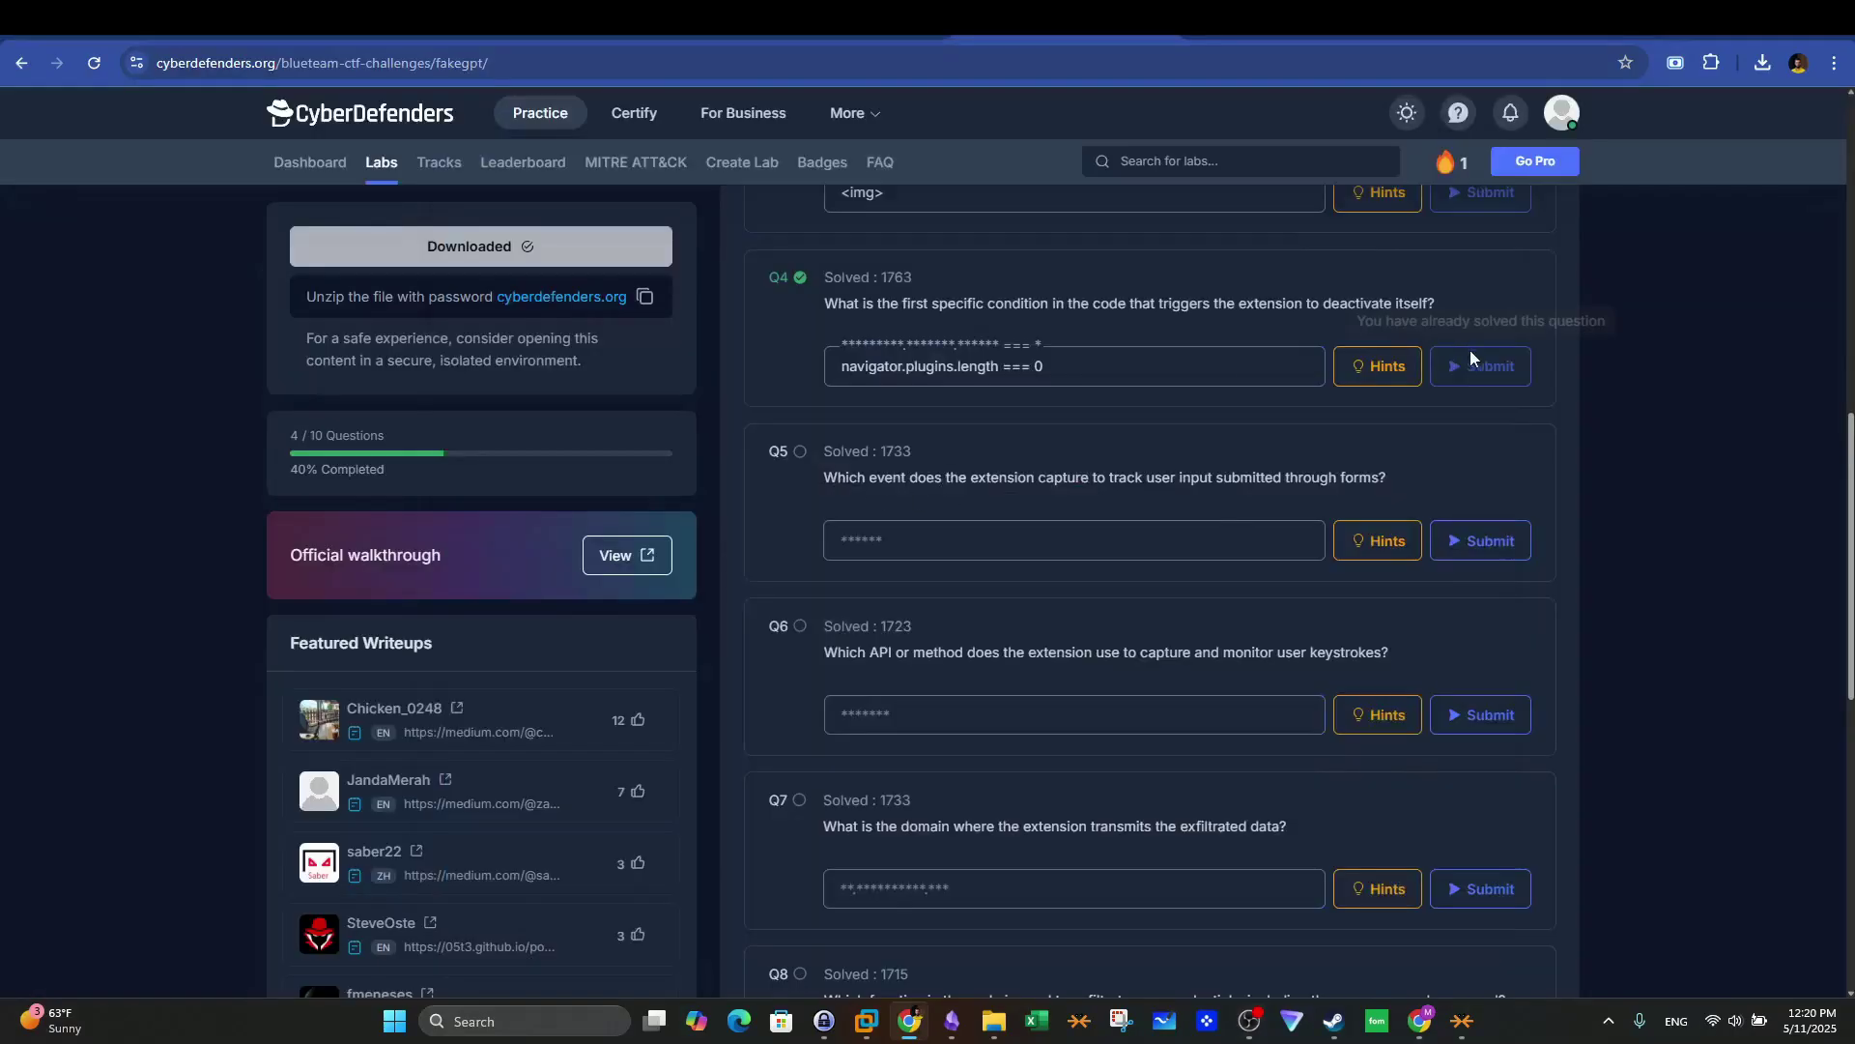
Step: Read question 5 on the lab page and inspect the form and keystroke event listeners in app.js, lines 11 to 25
scroll(925, 445, "up", 3)
scroll(835, 489, "down", 3)
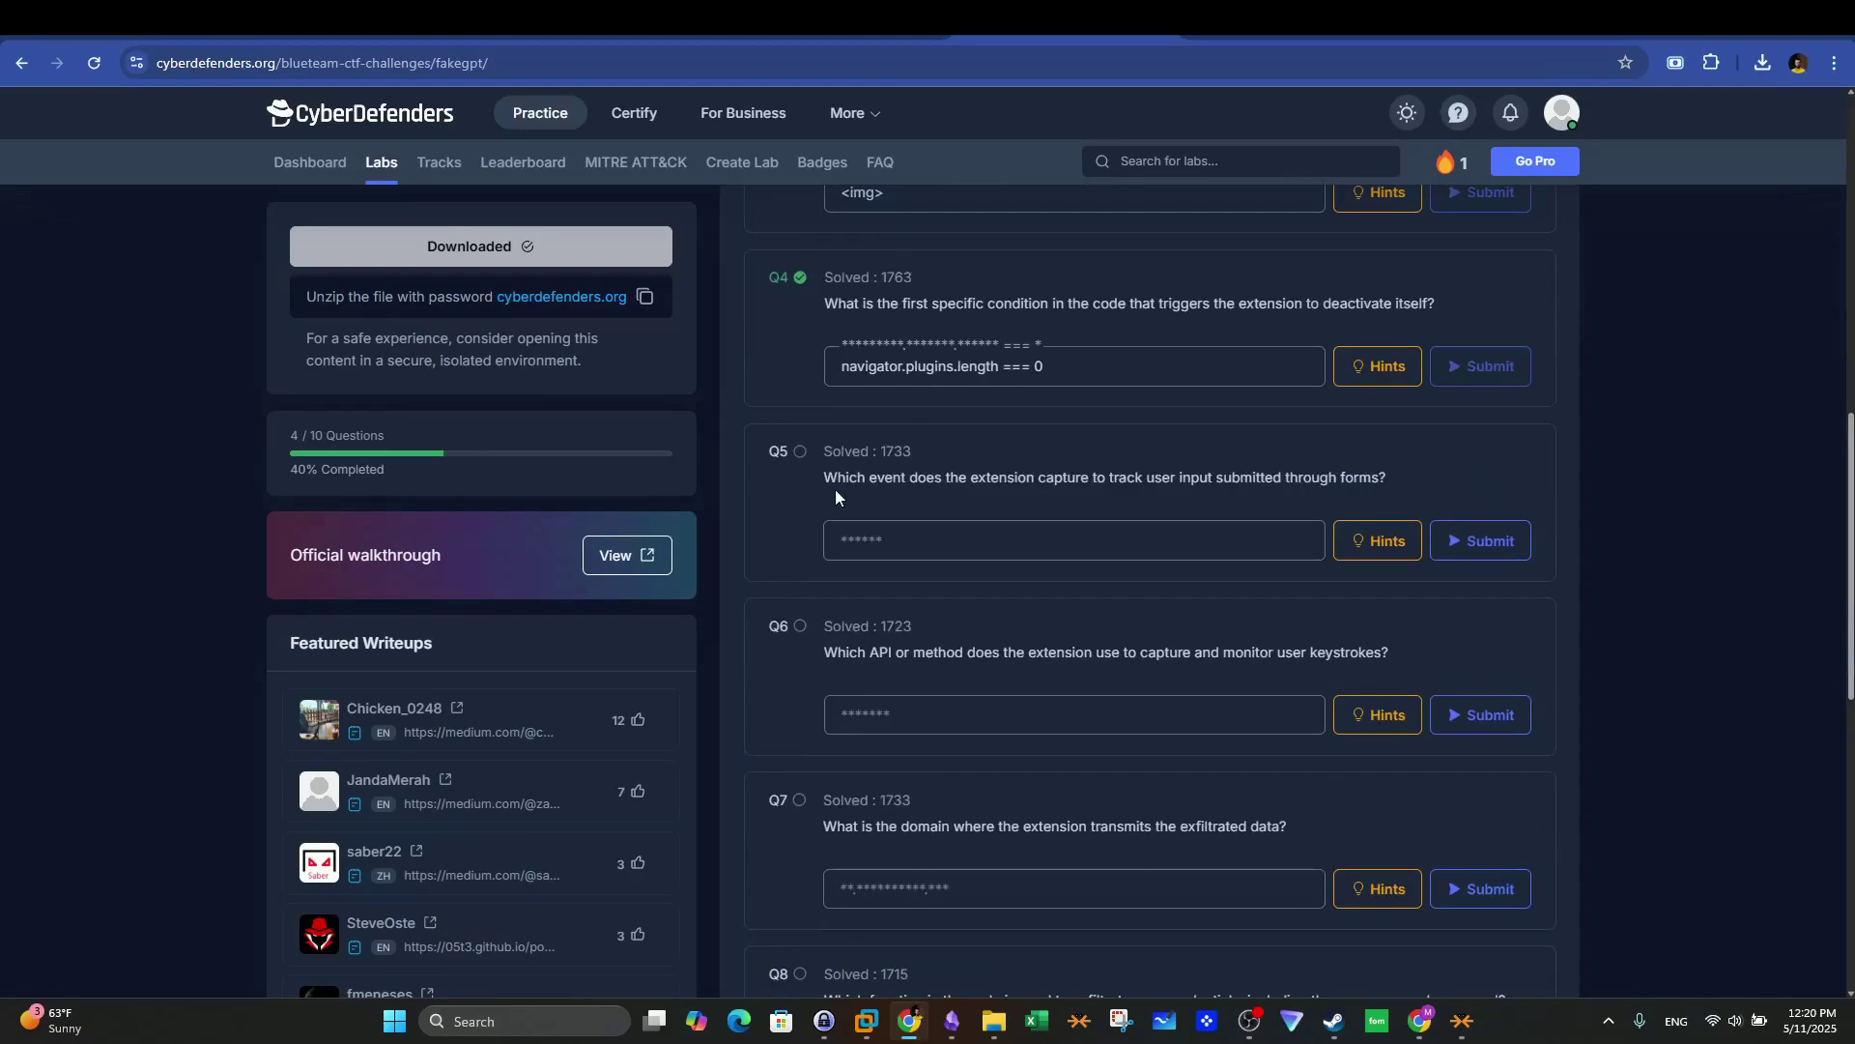
left_click_drag(824, 477, 1040, 480)
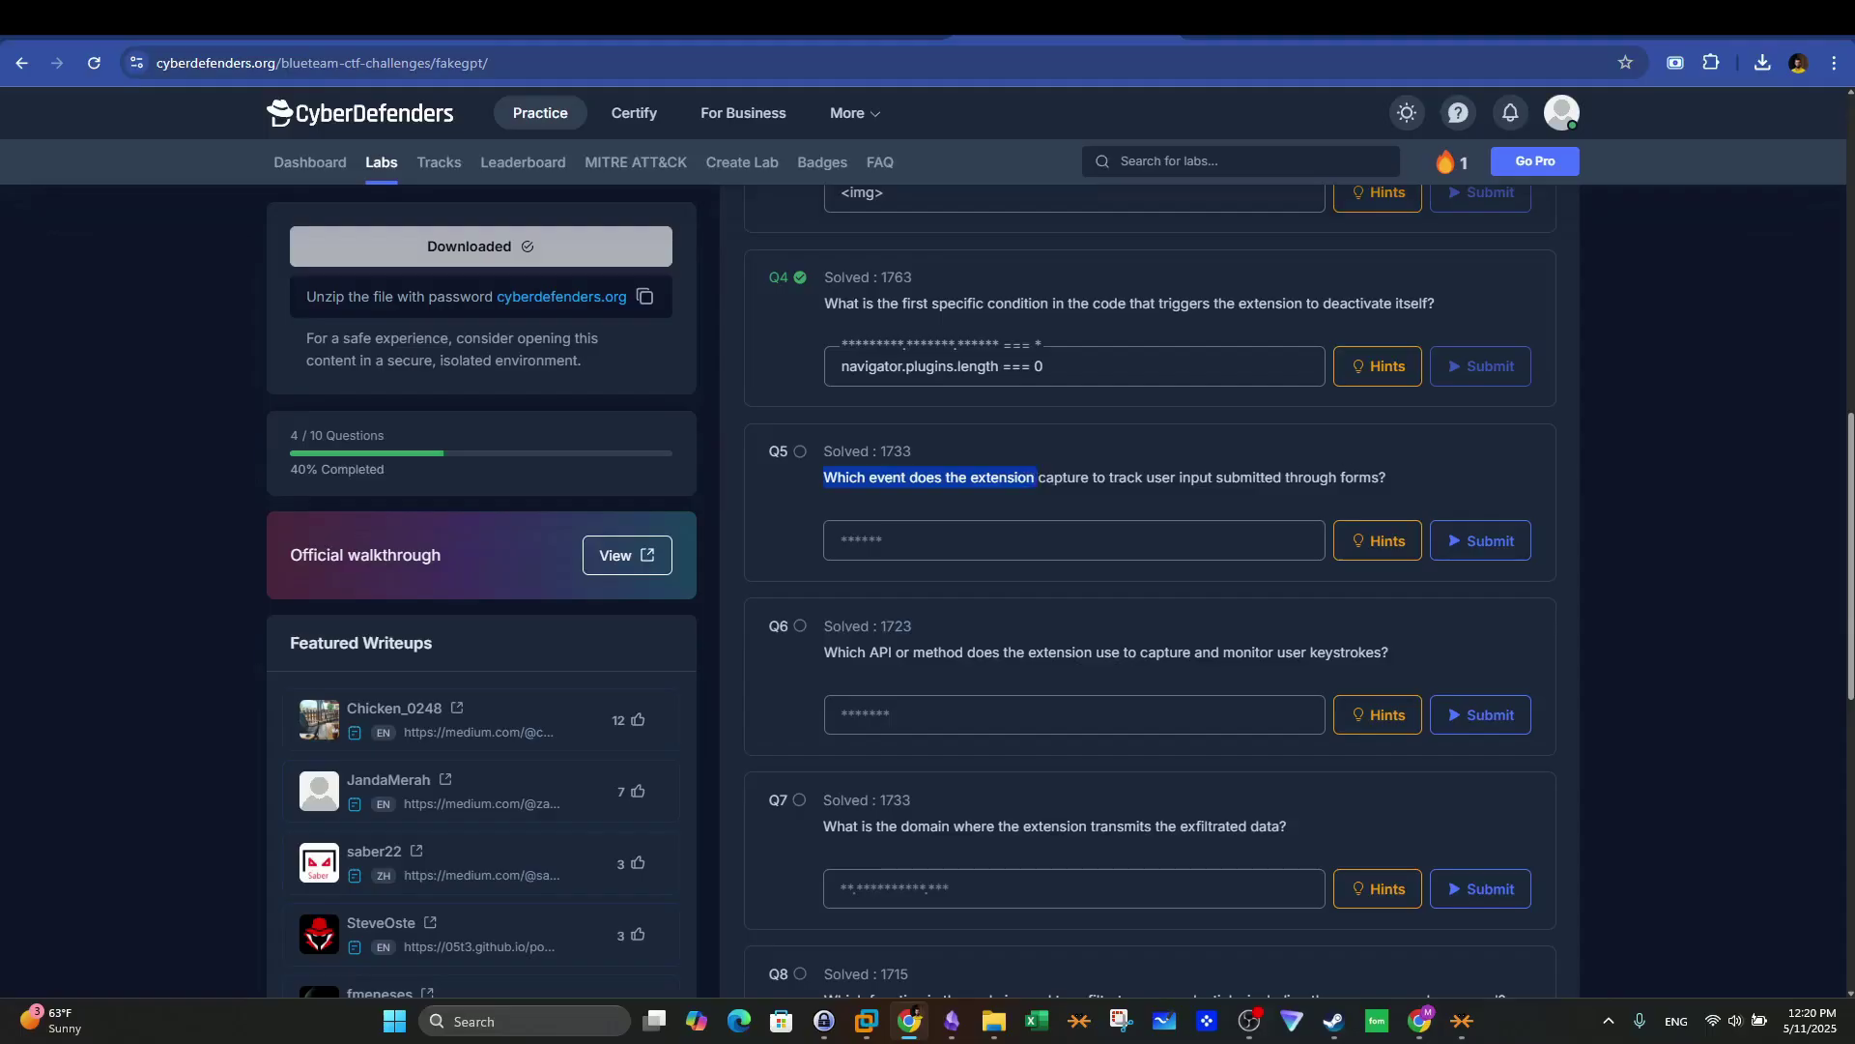
key("ctrl+Tab")
left_click(29, 369)
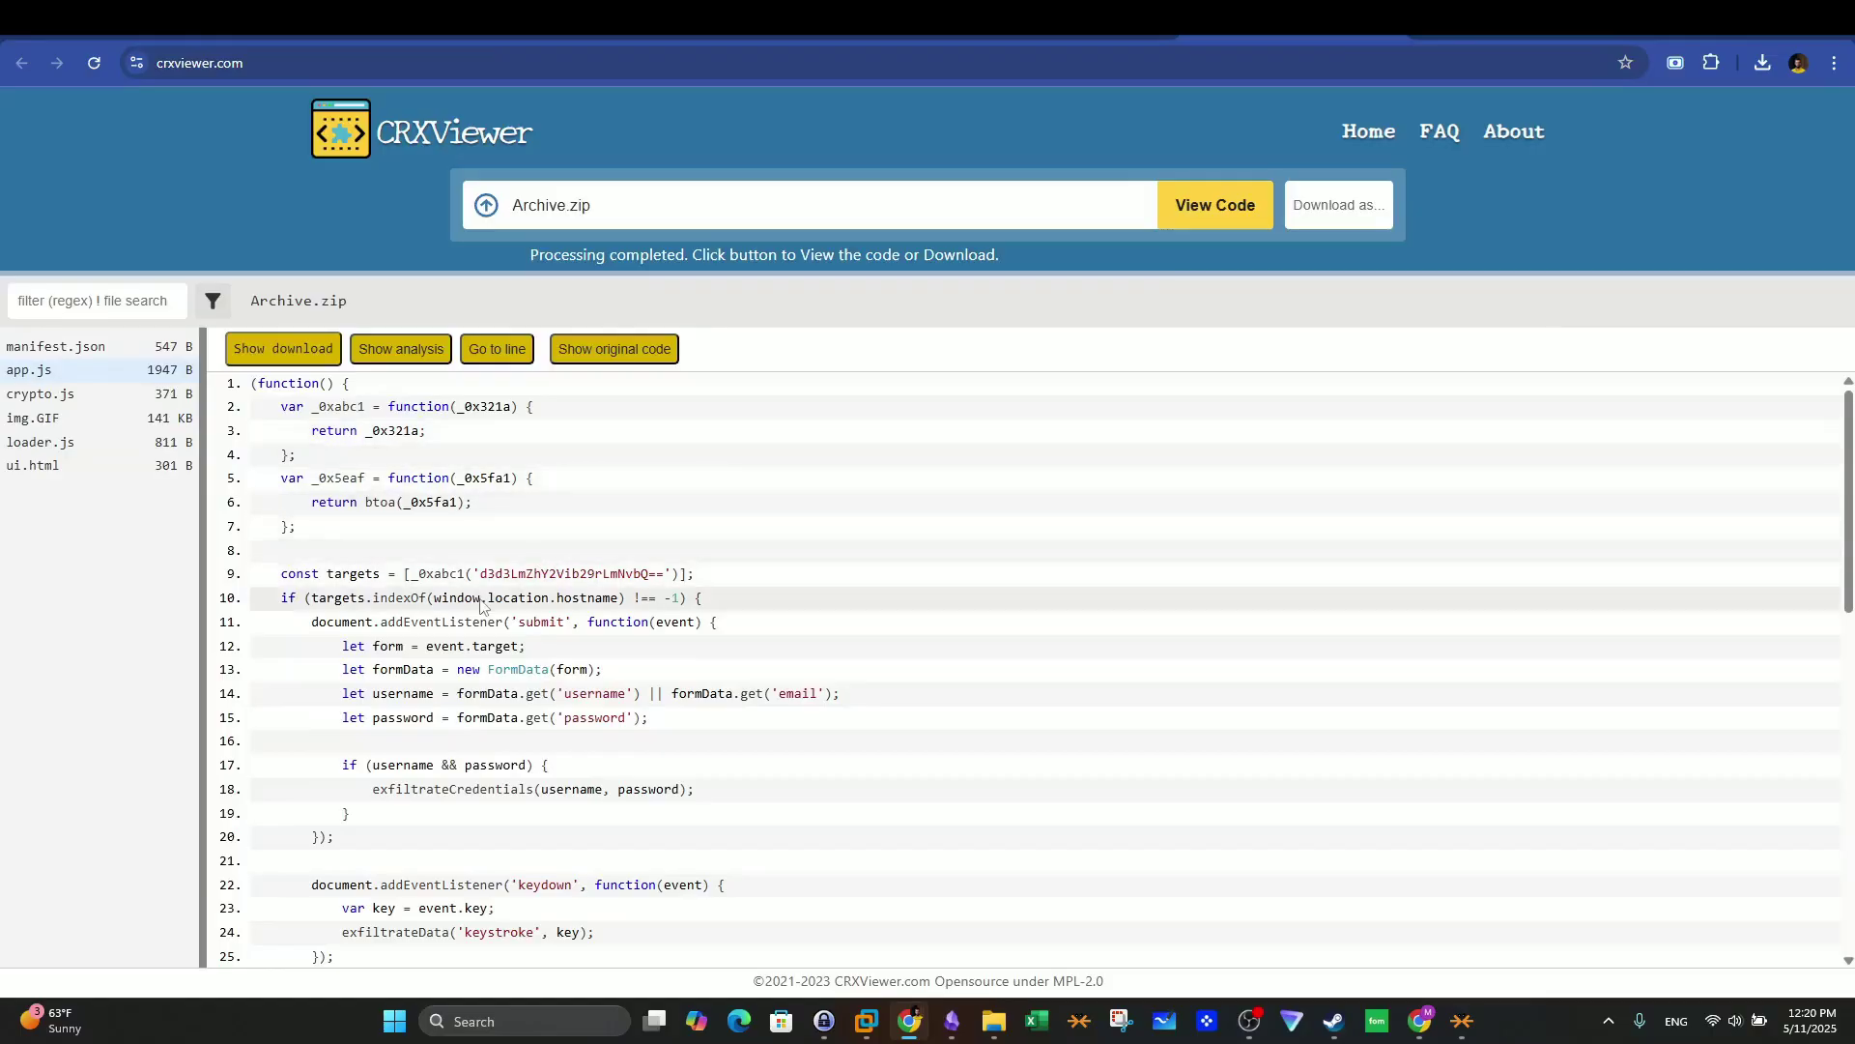
left_click_drag(565, 621, 518, 621)
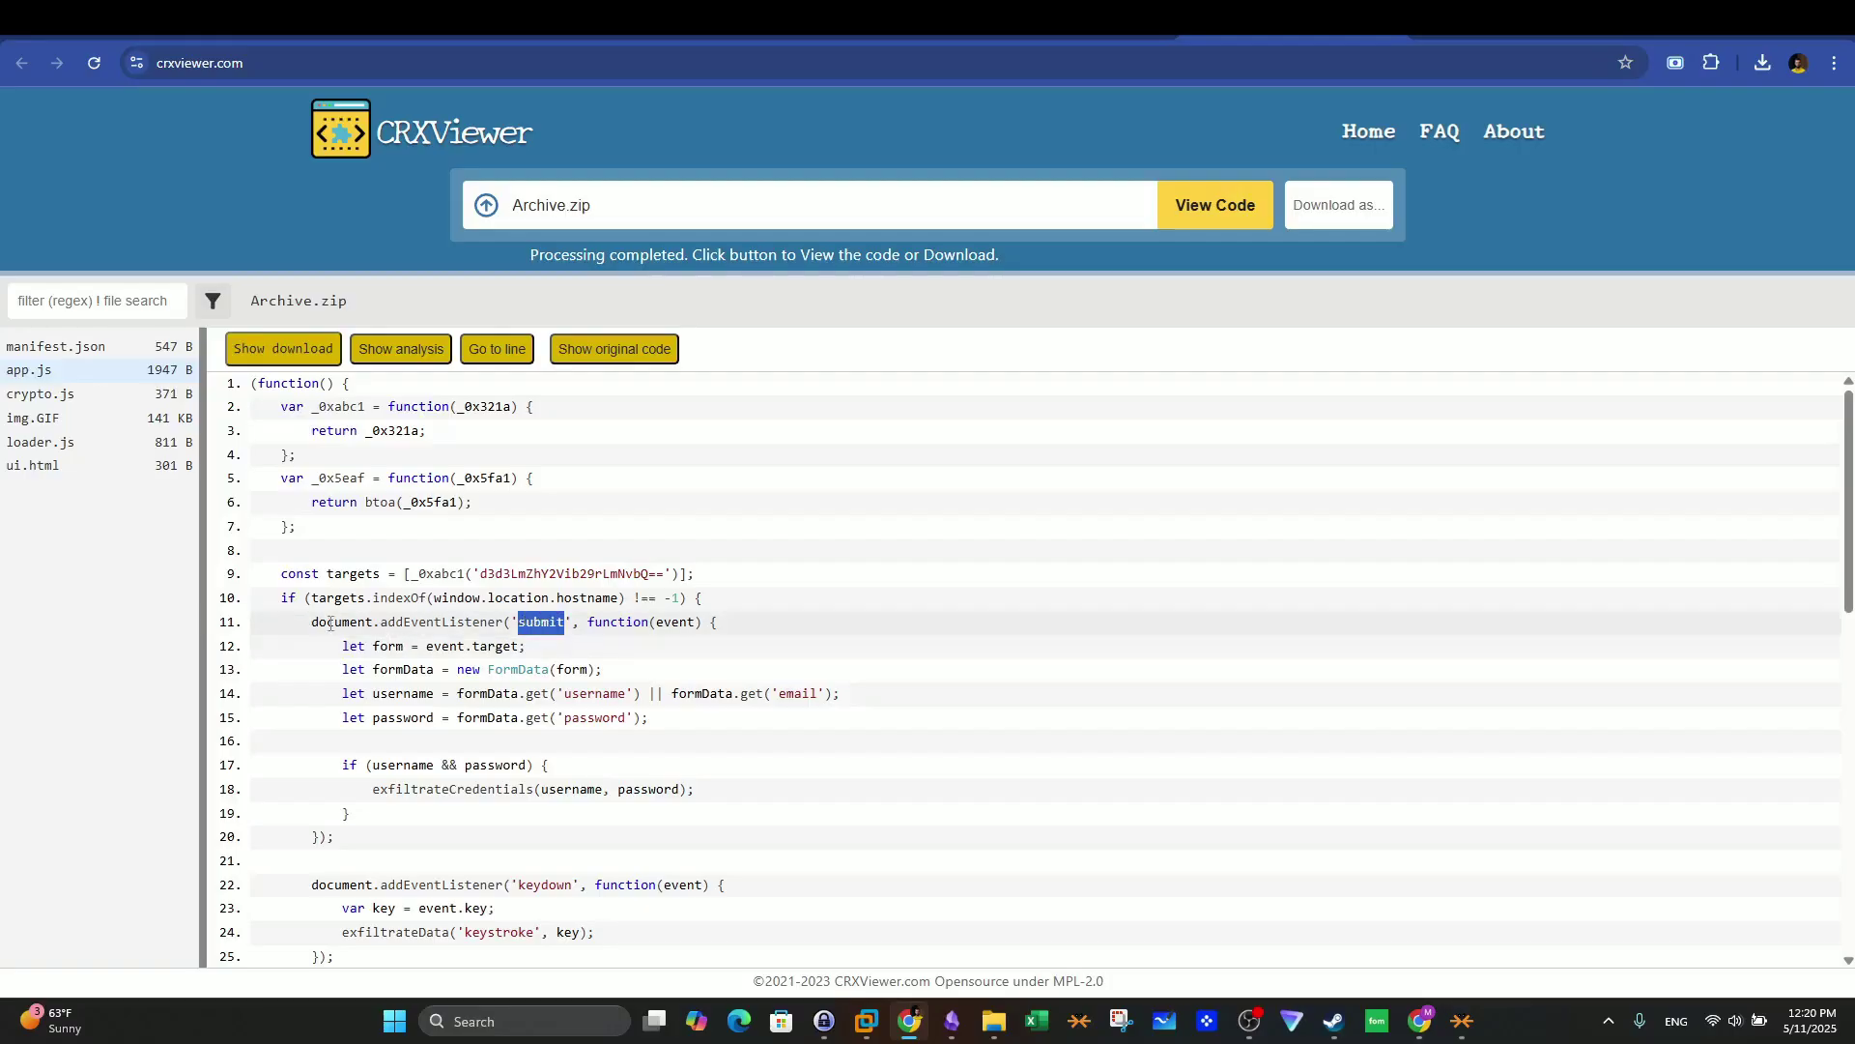
left_click_drag(387, 621, 521, 623)
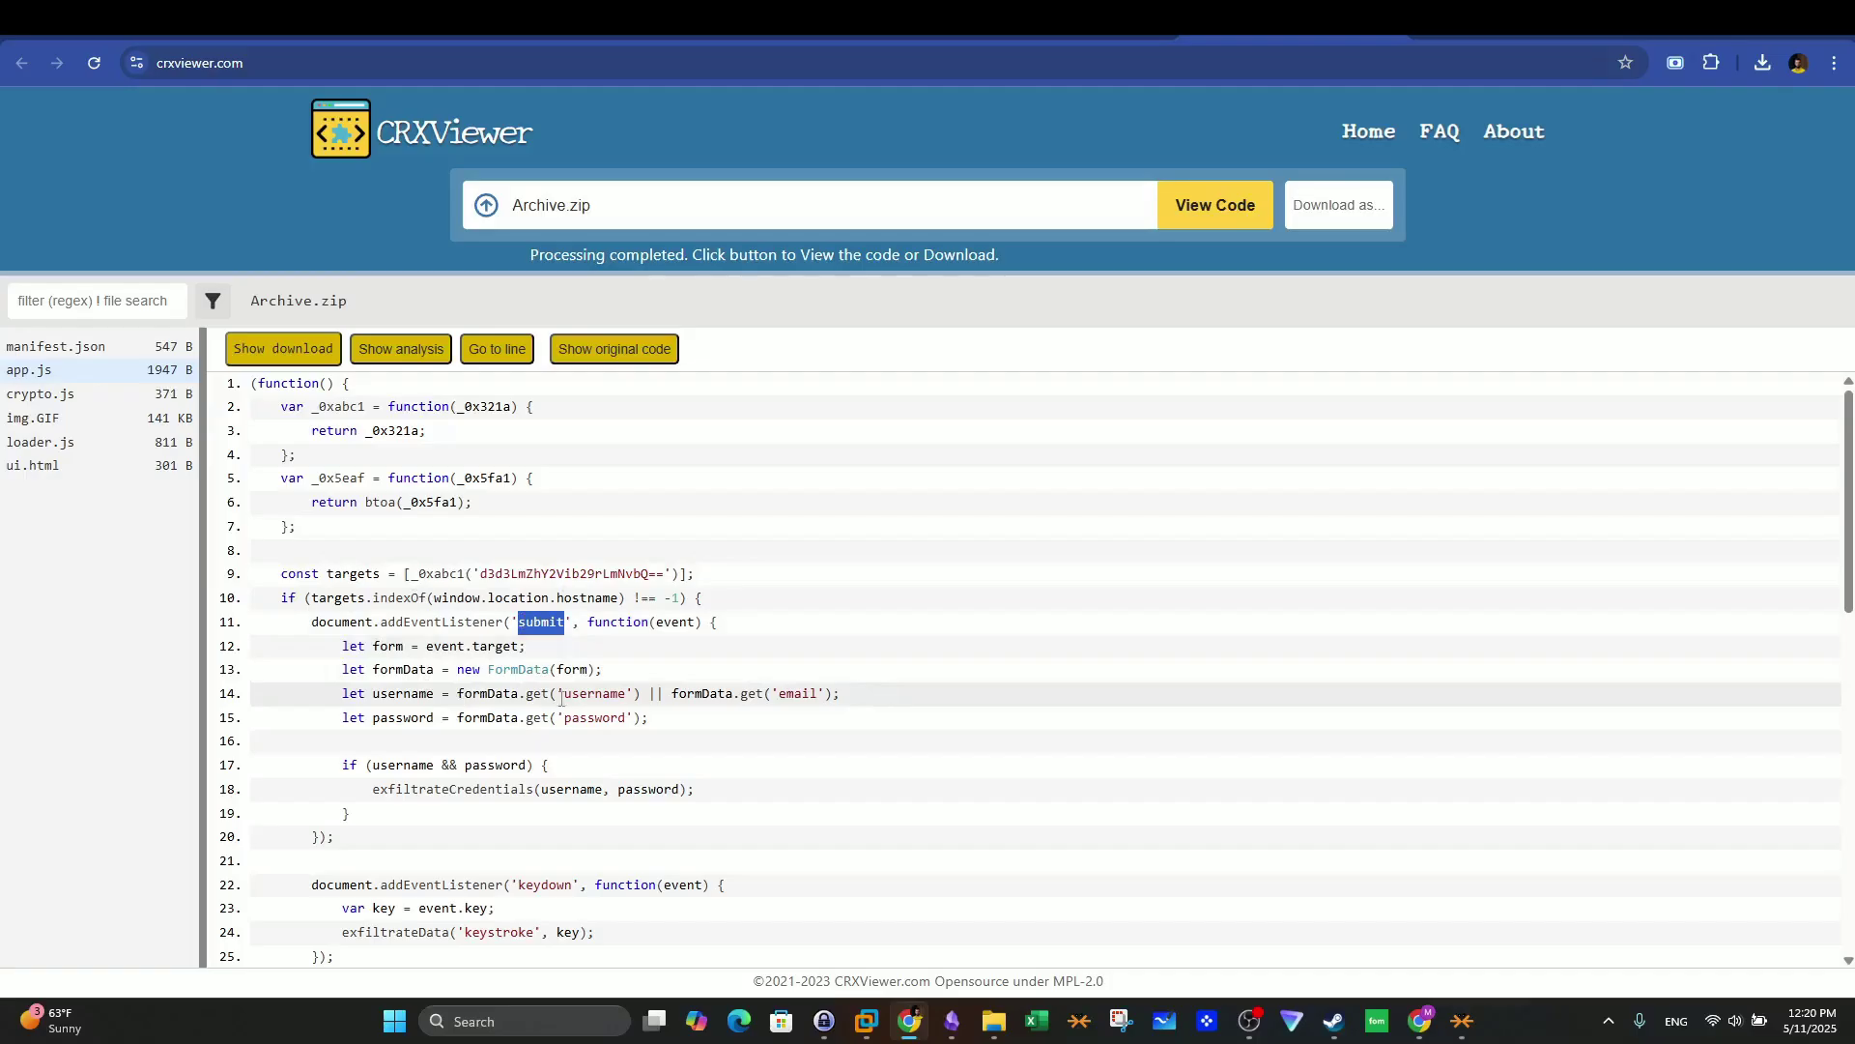
left_click_drag(436, 669, 376, 672)
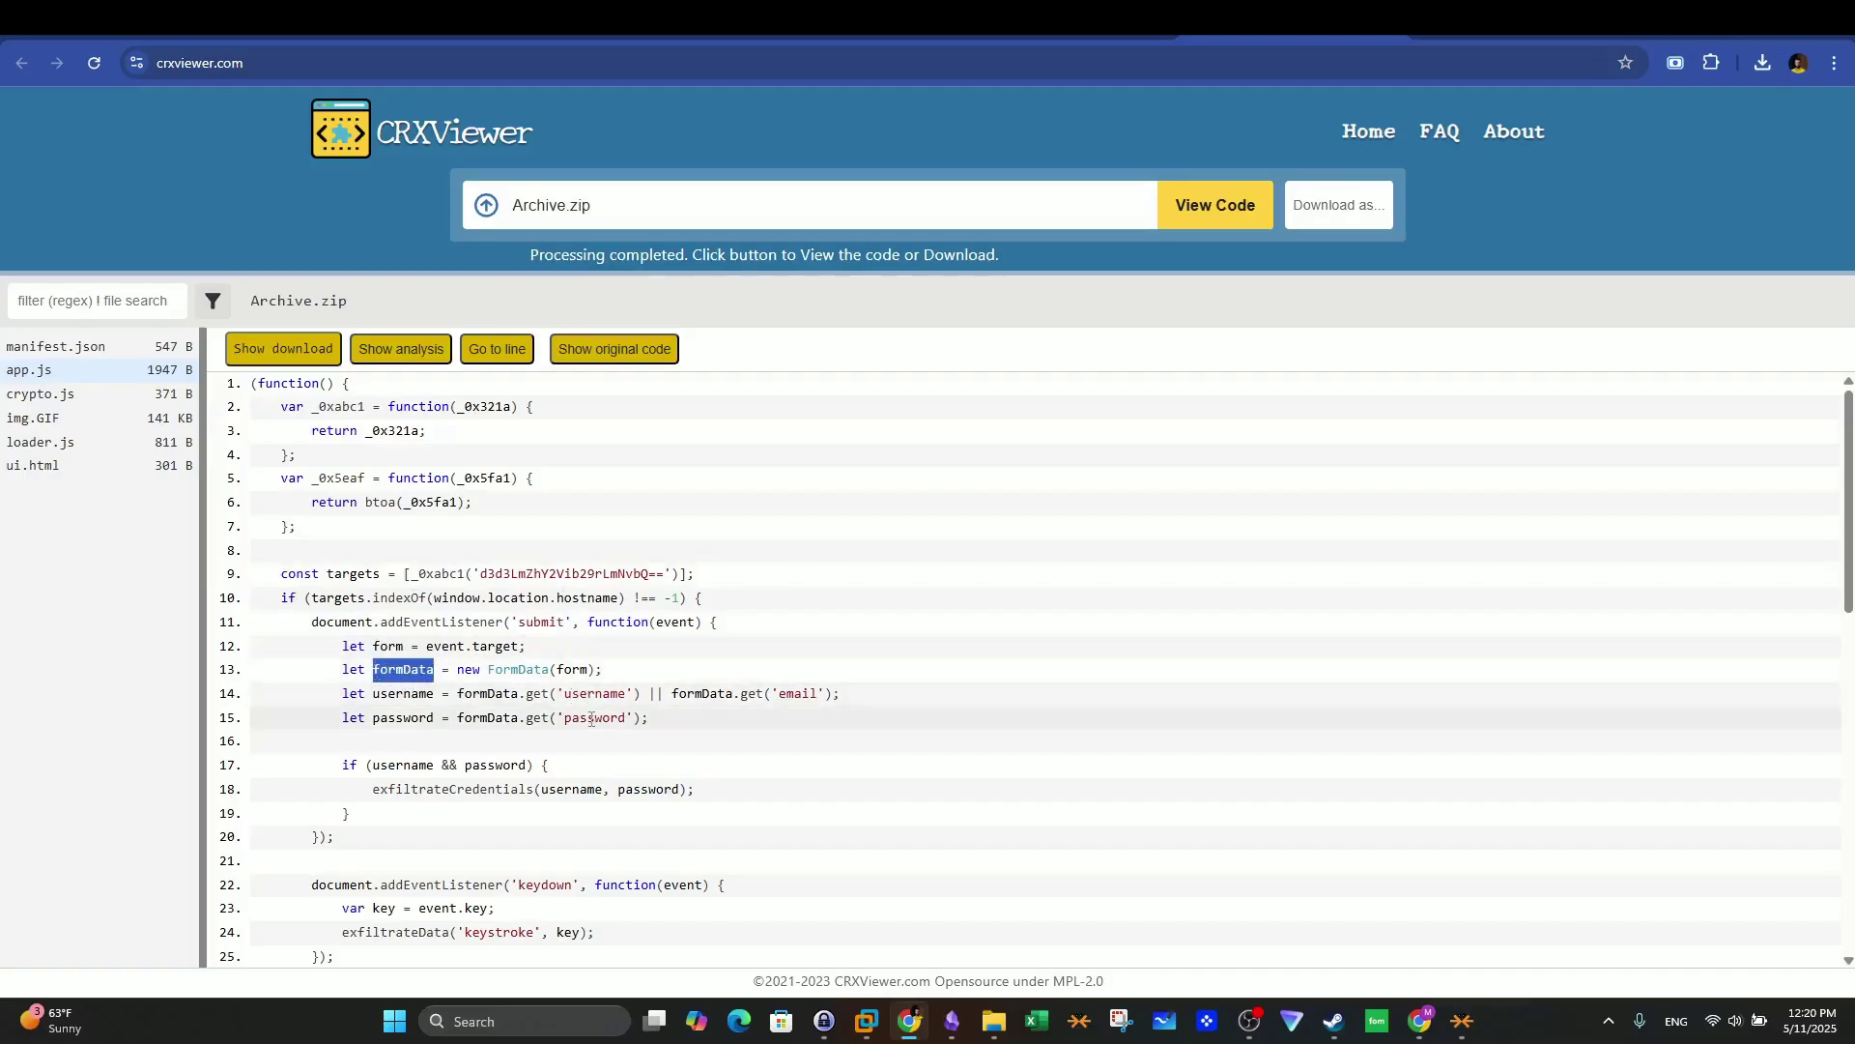
scroll(591, 719, "down", 2)
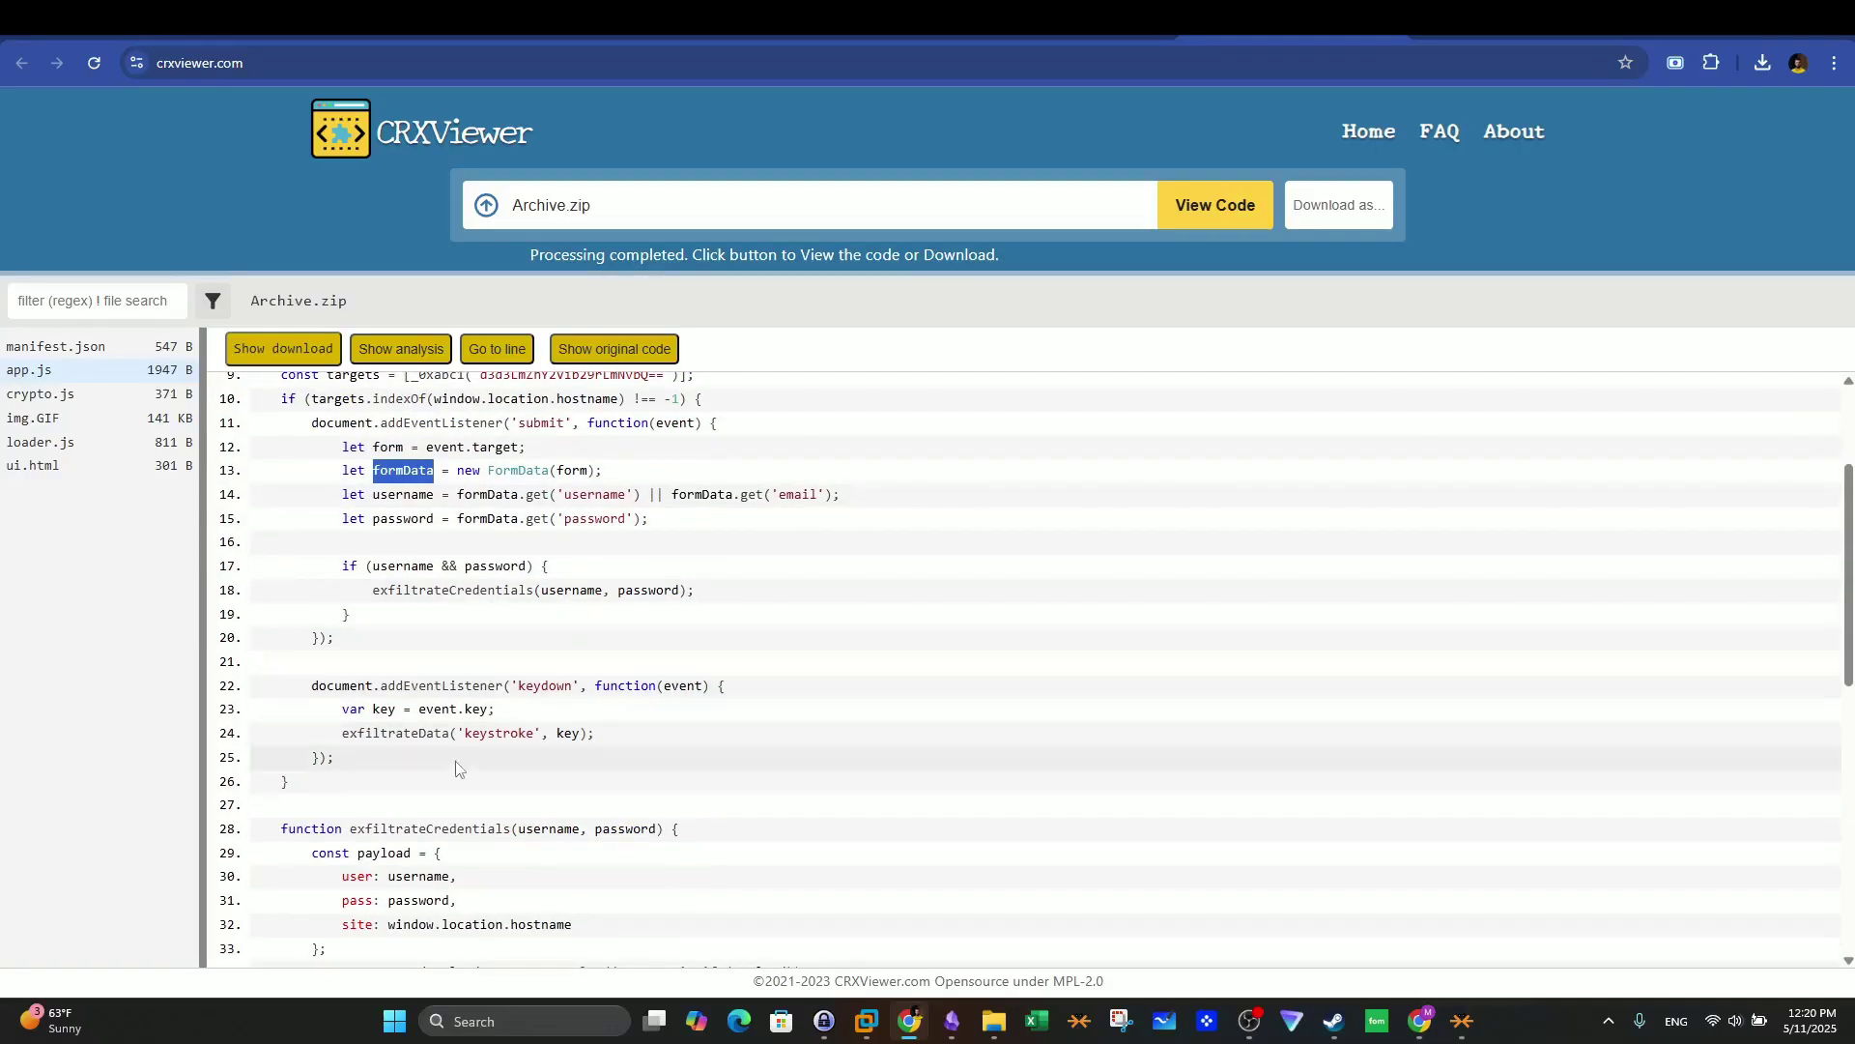
left_click_drag(449, 732, 333, 736)
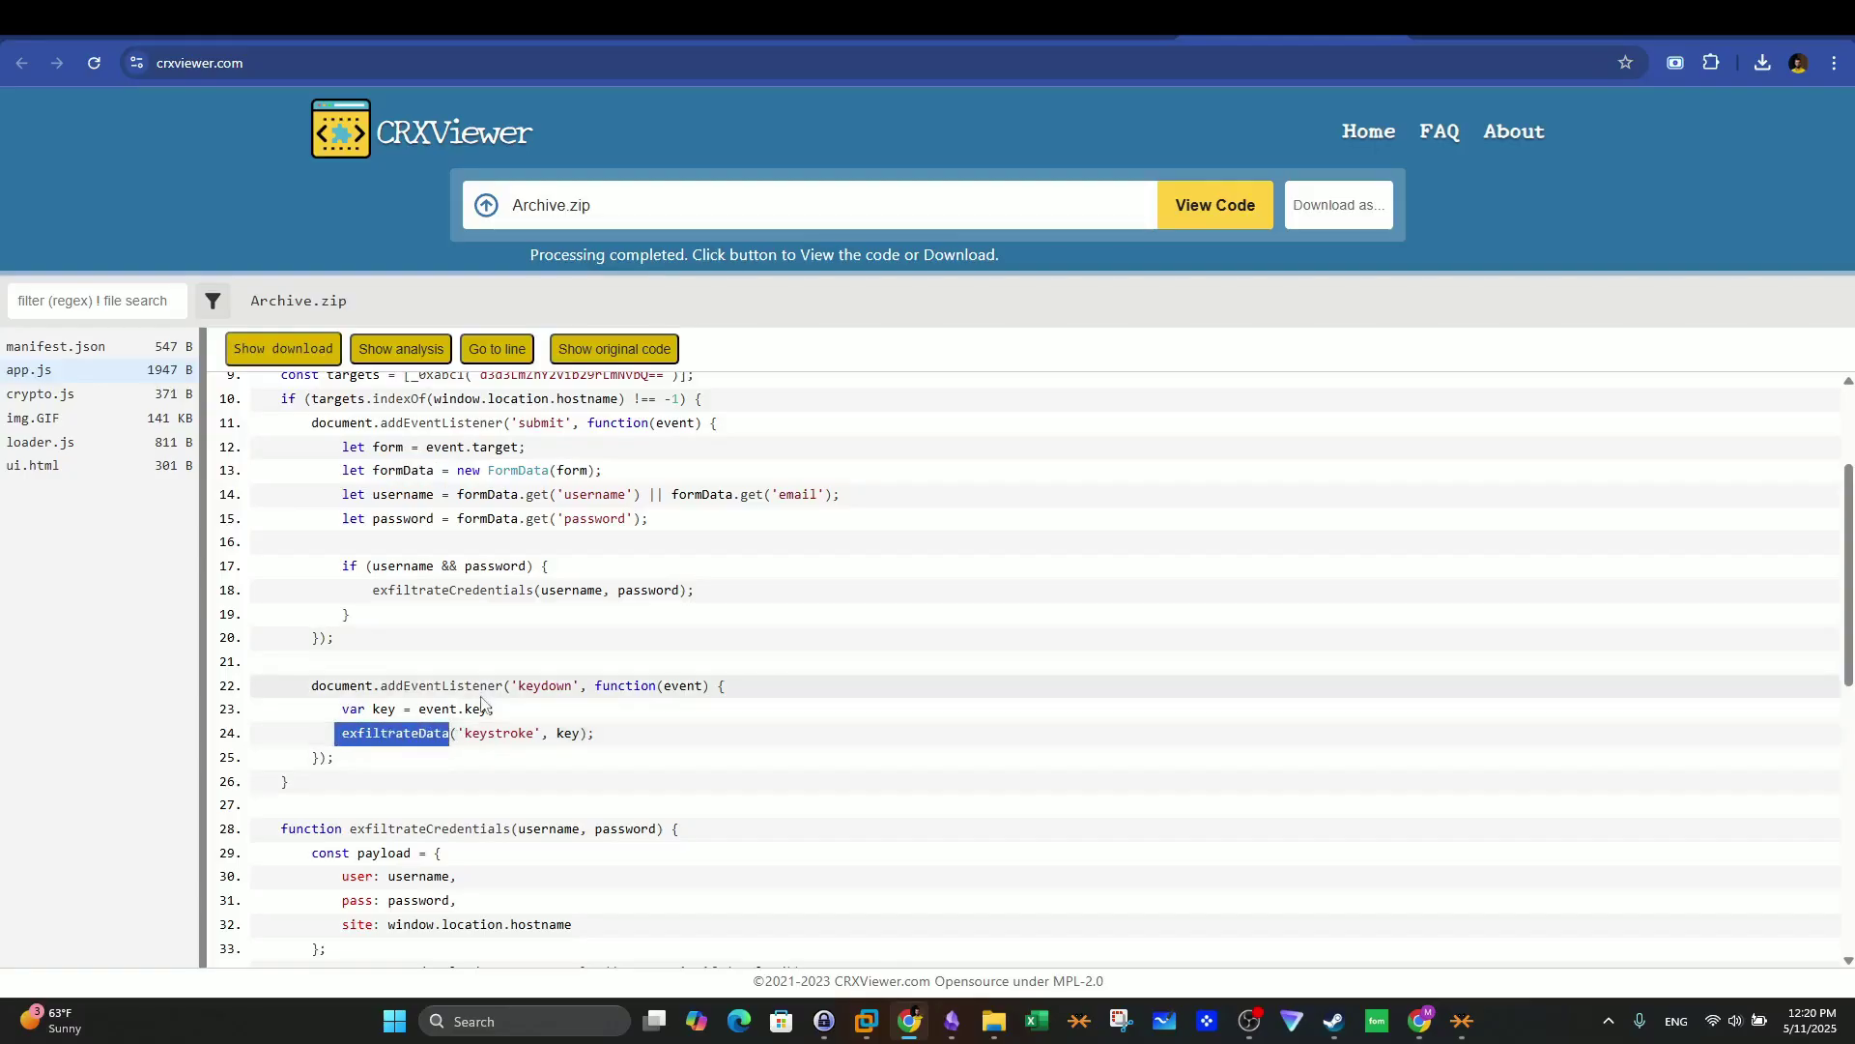
Step: Return to the lab page and submit "submit" as the answer to question 5
key("ctrl+Tab")
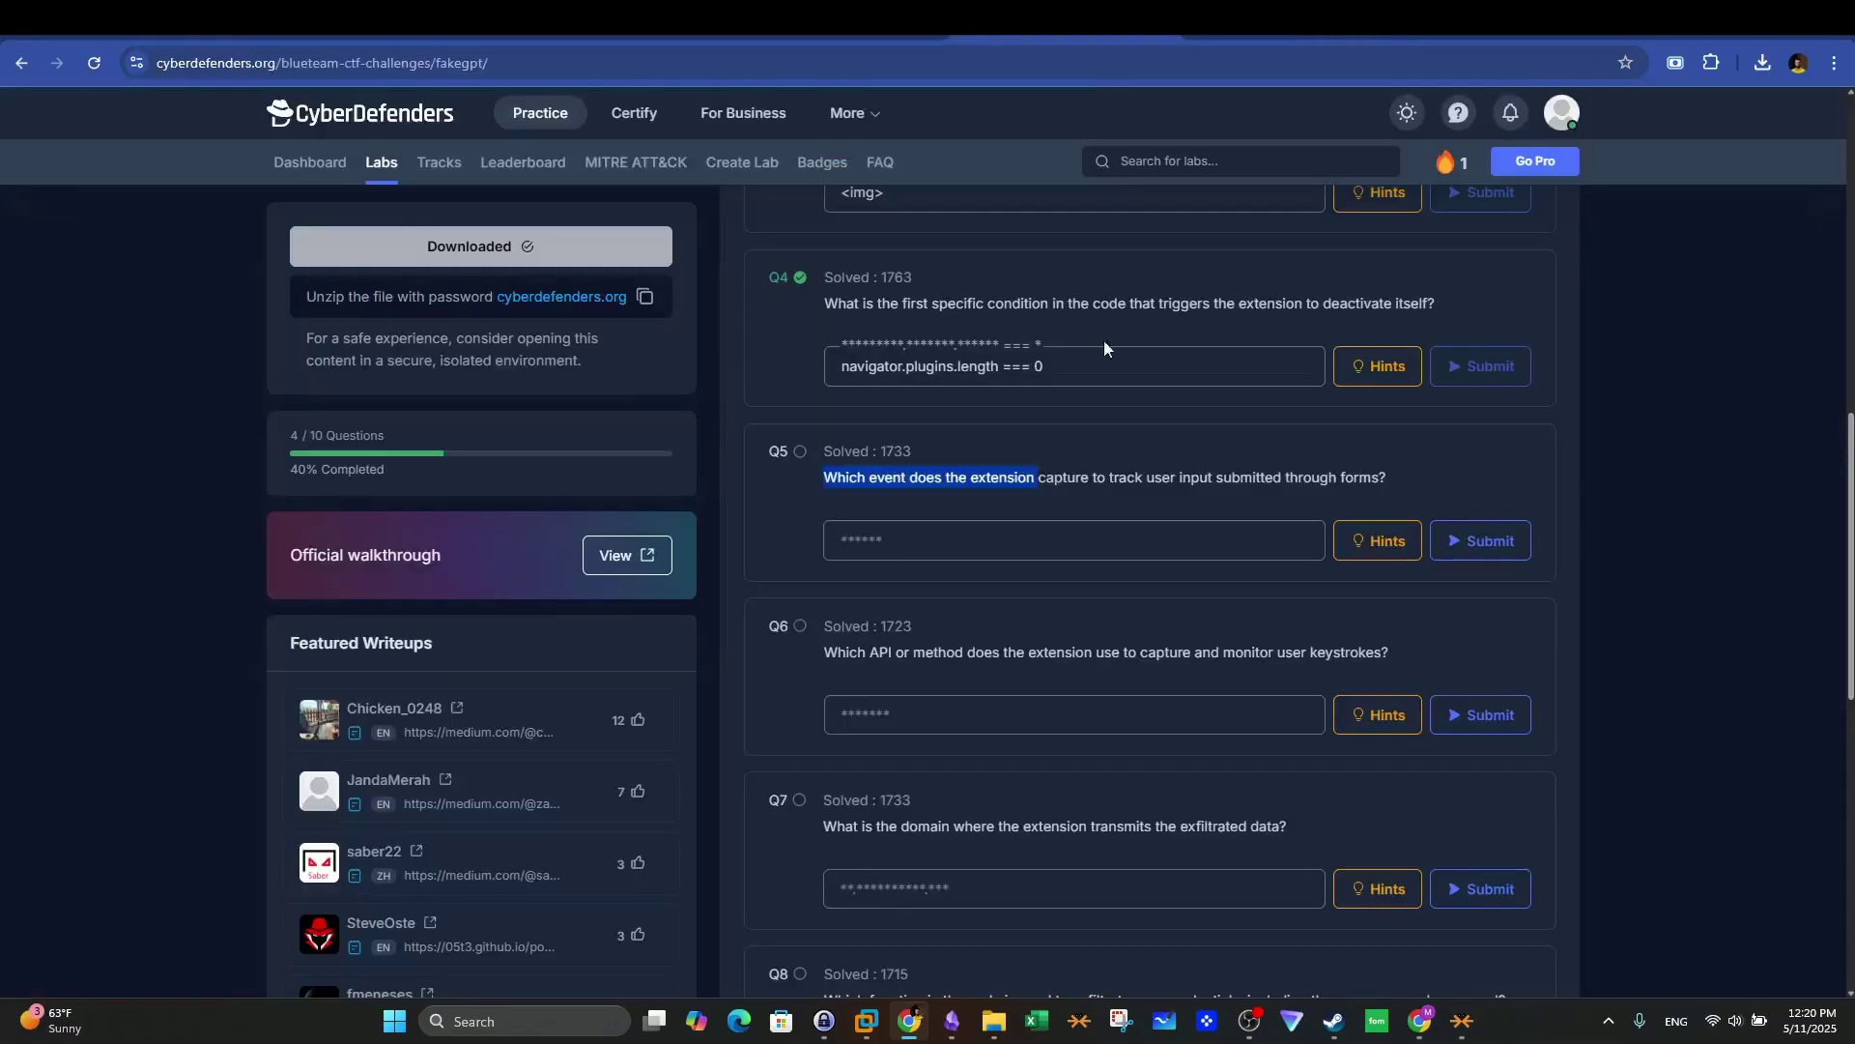
left_click(959, 500)
left_click(946, 538)
type("su")
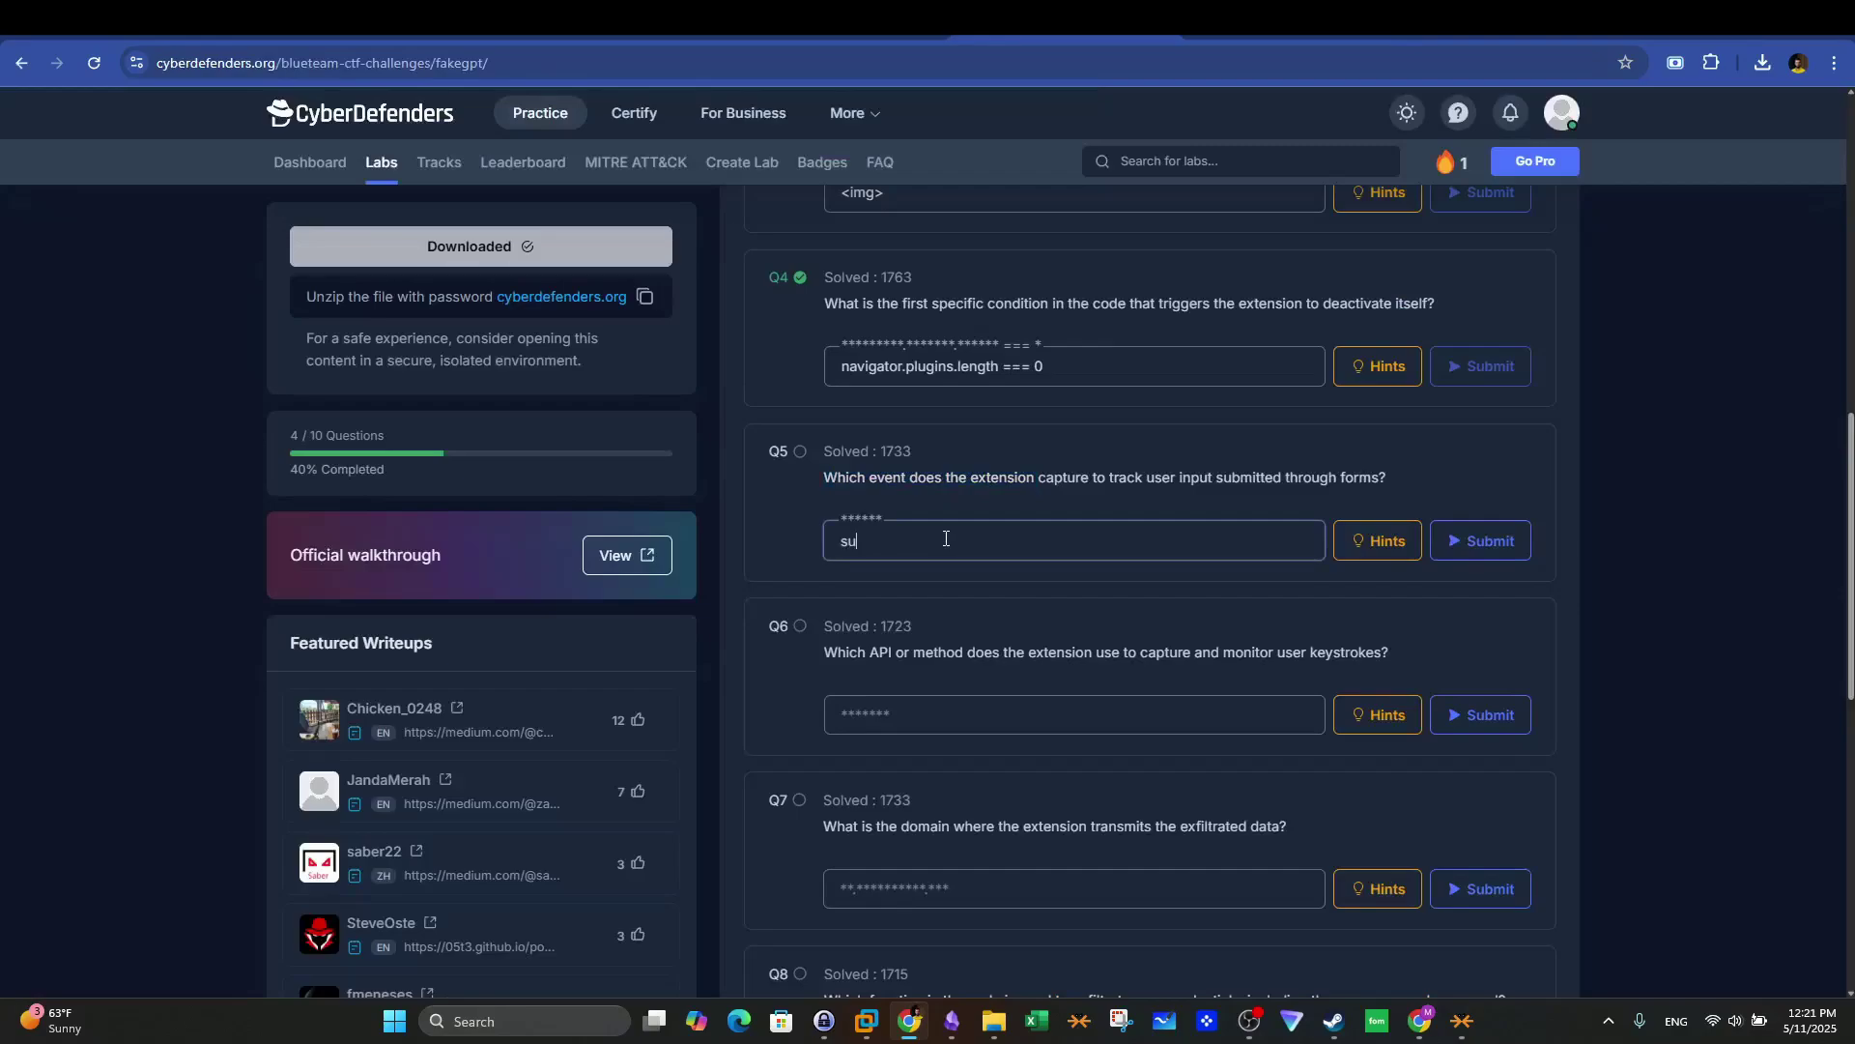
type("bmit")
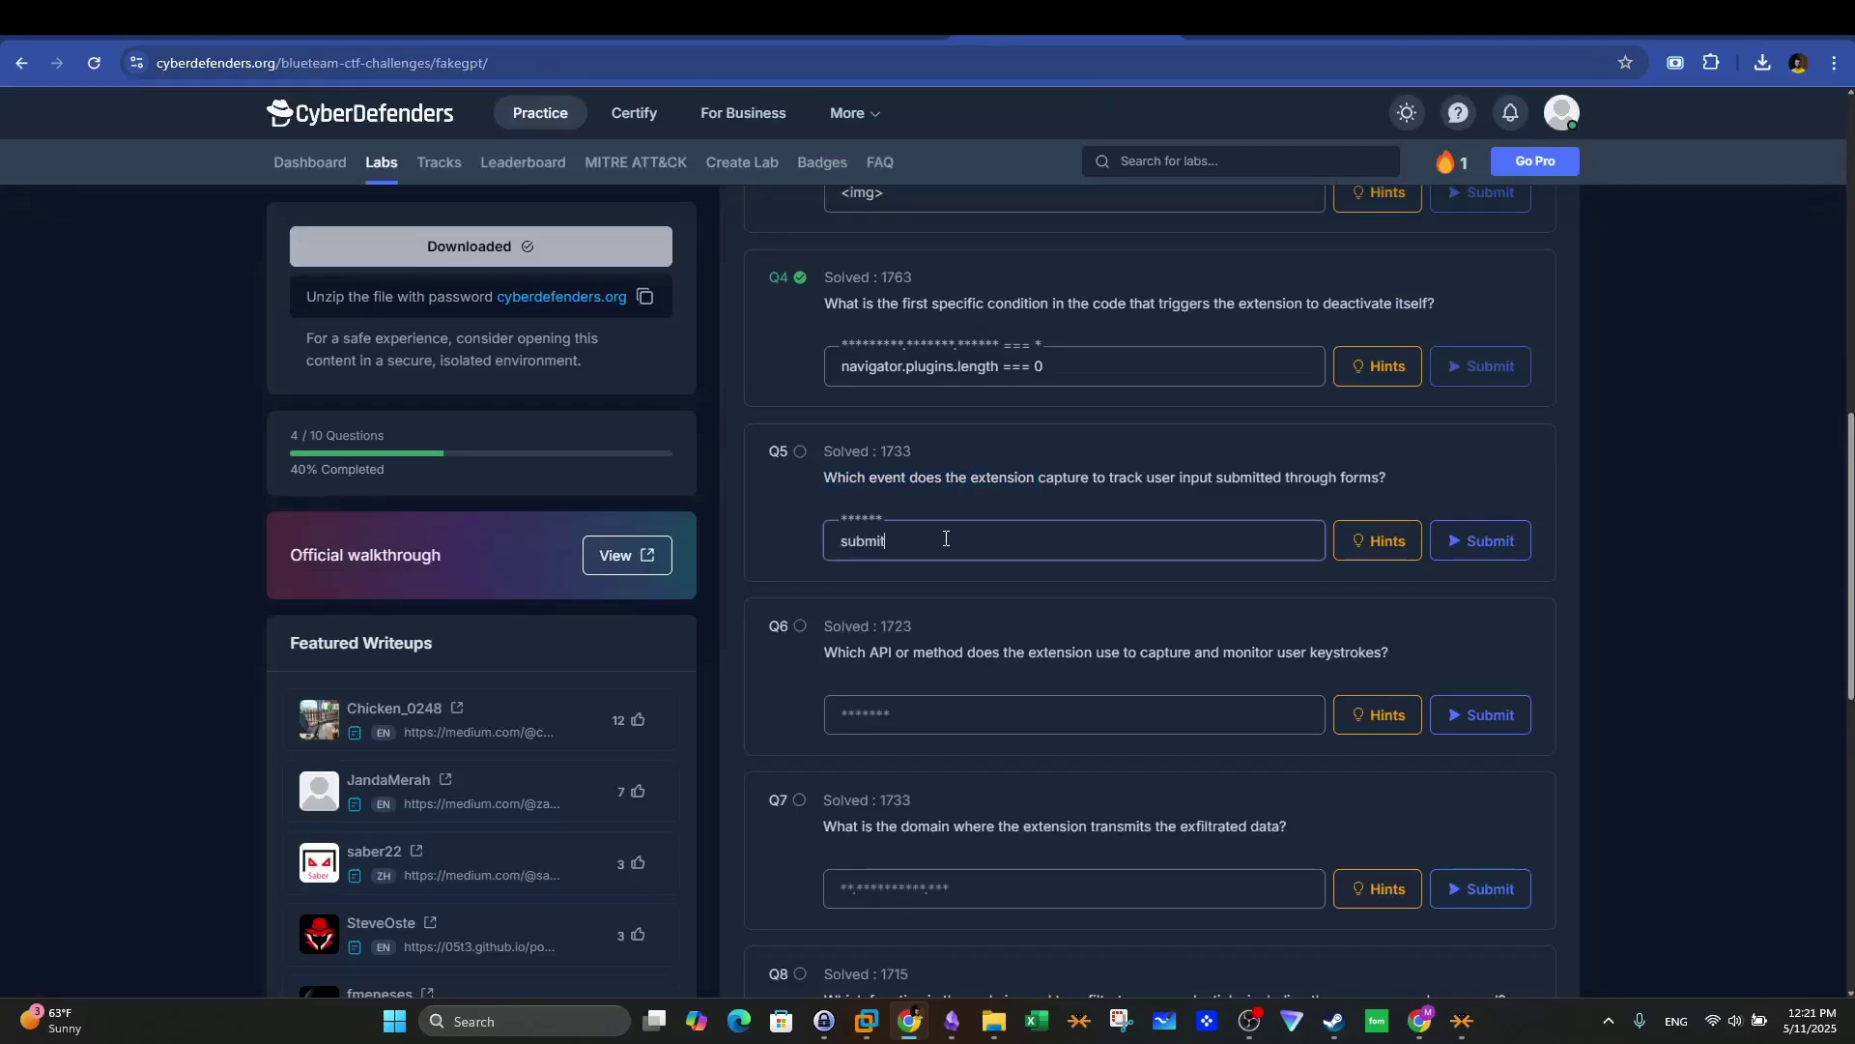
left_click(1528, 550)
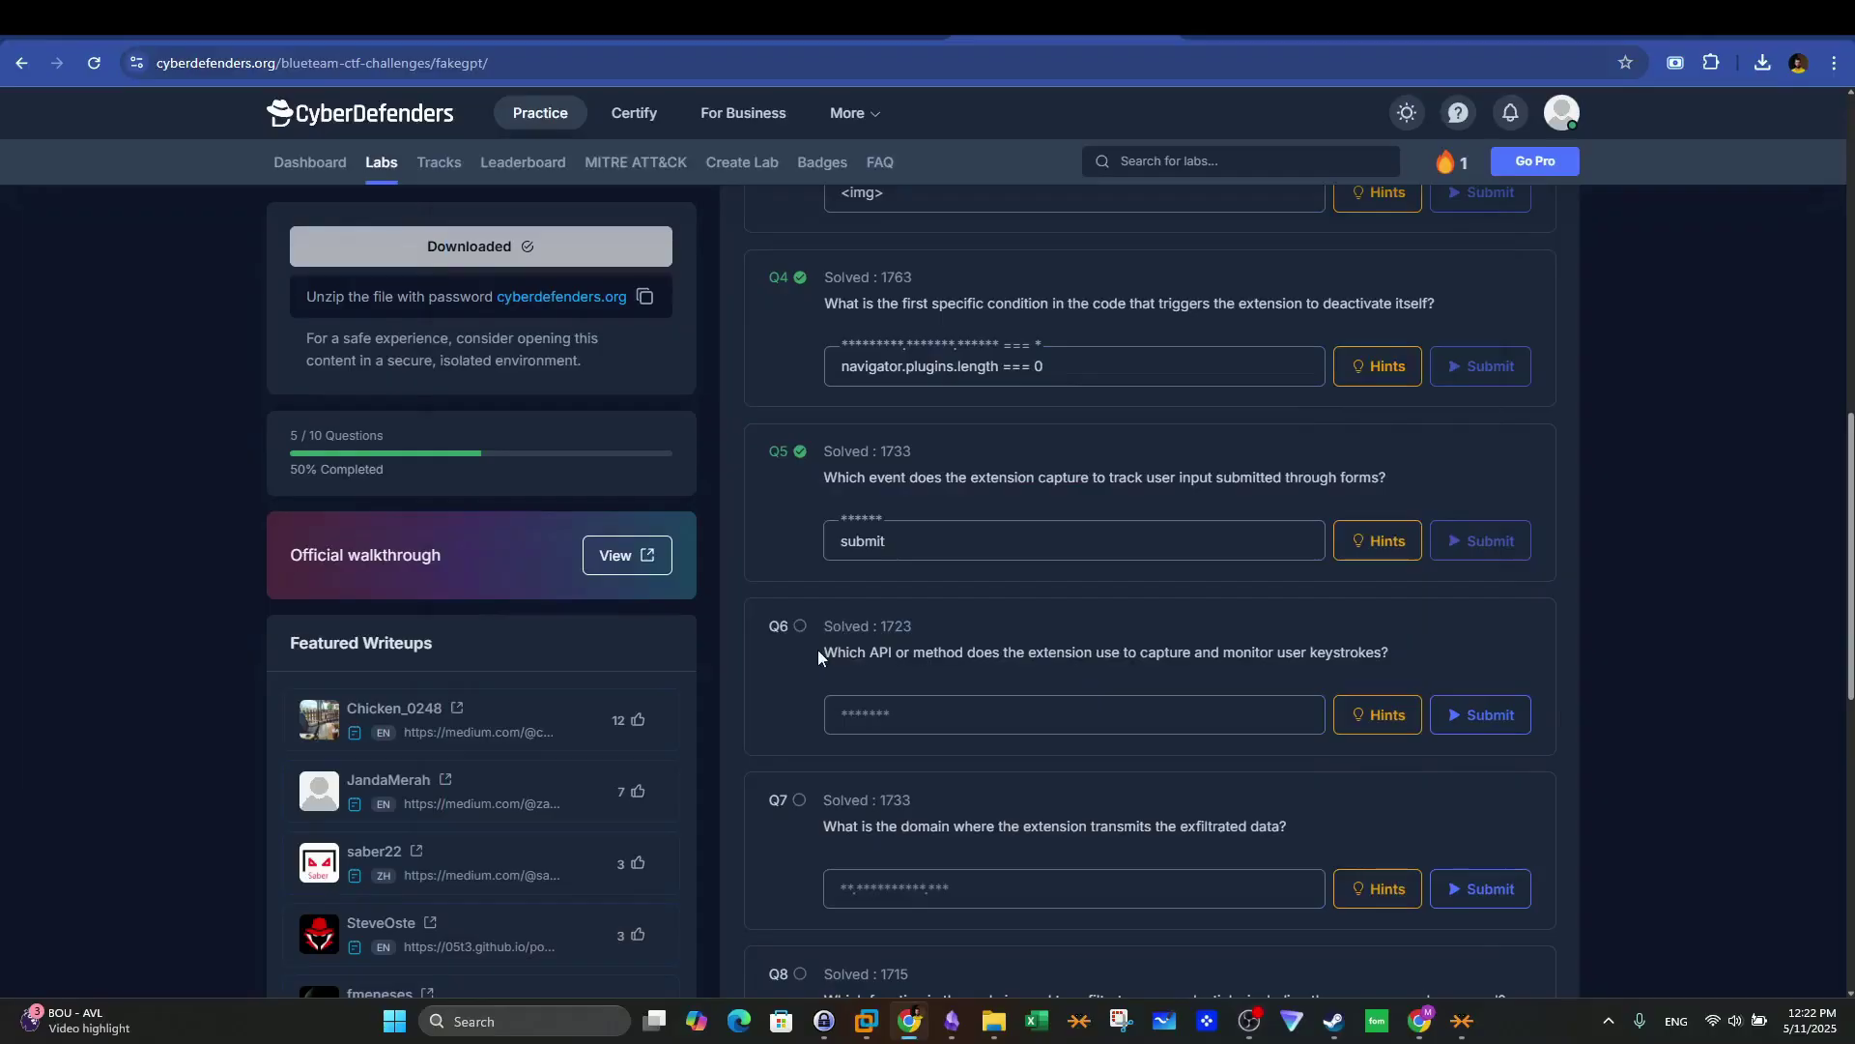
Step: Read question 6 and study the keystroke listener and its exfiltrateData call at lines 22 to 24 of app.js
left_click_drag(818, 657, 1389, 674)
key("ctrl+Tab")
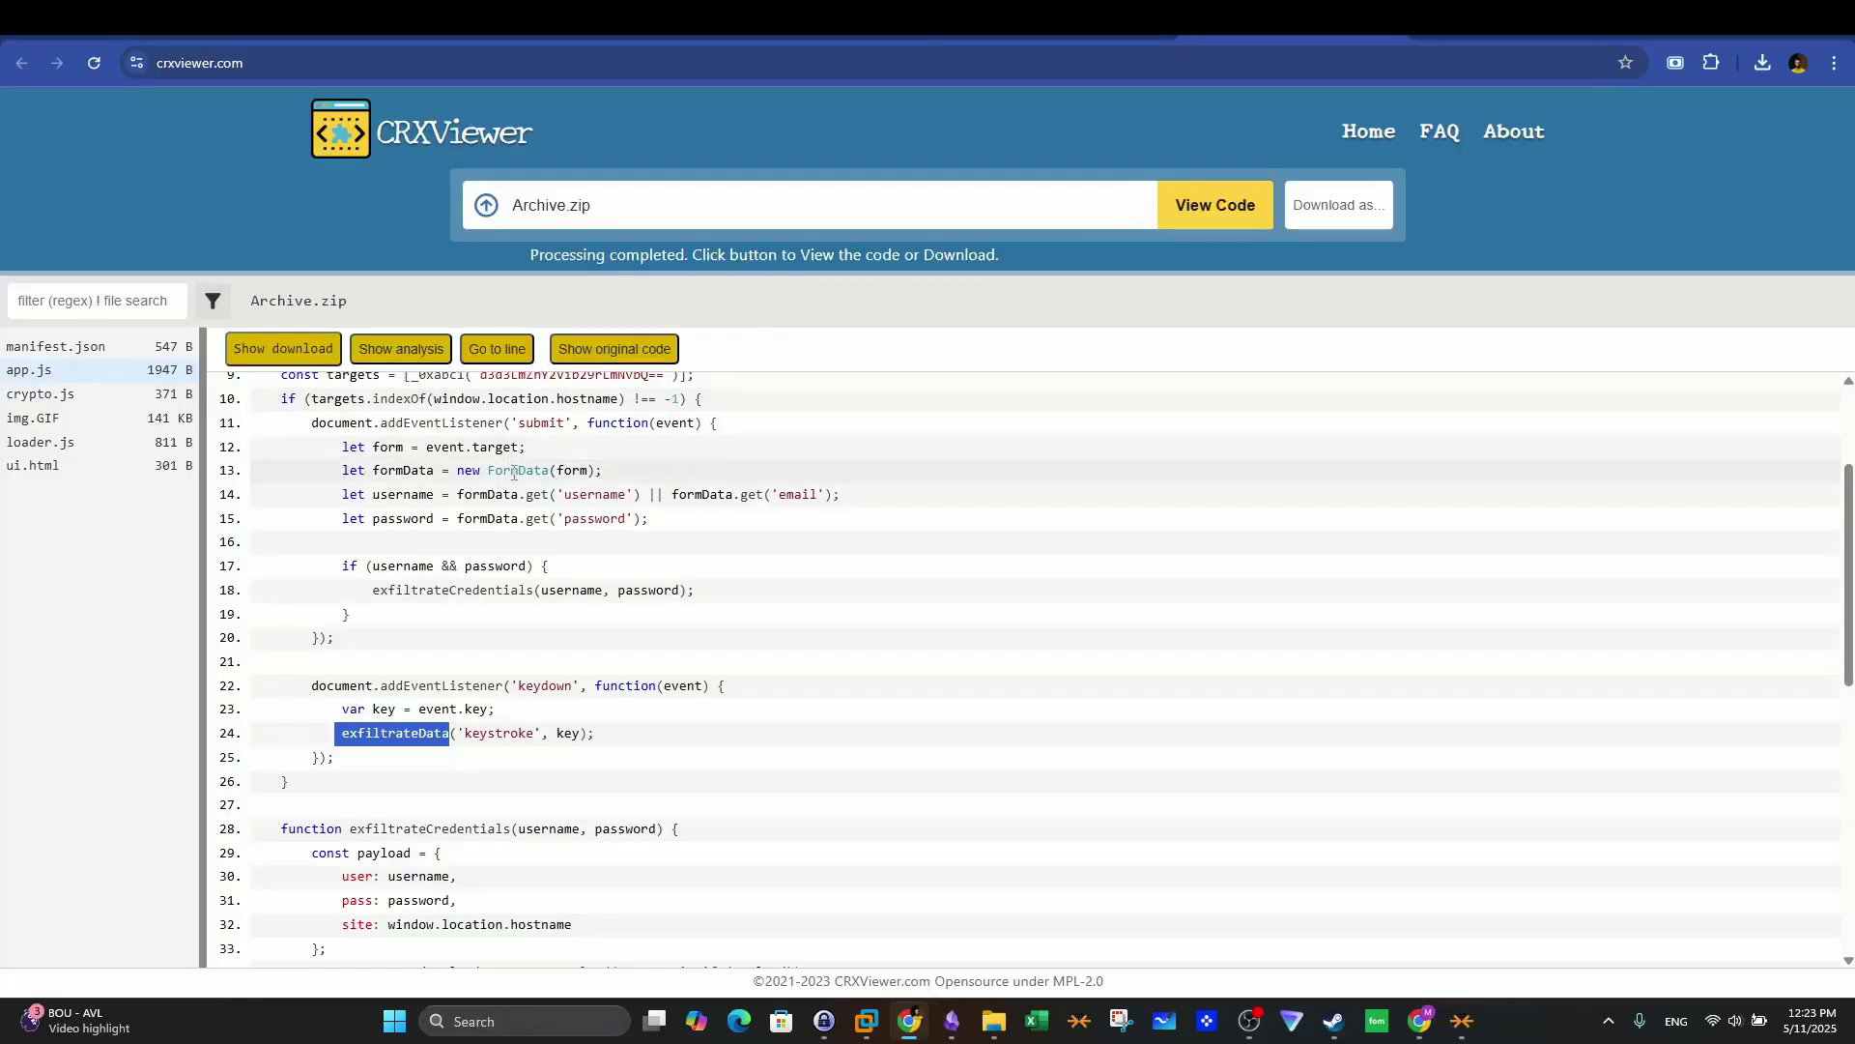
scroll(483, 483, "down", 2)
left_click(340, 594)
left_click_drag(312, 586, 572, 594)
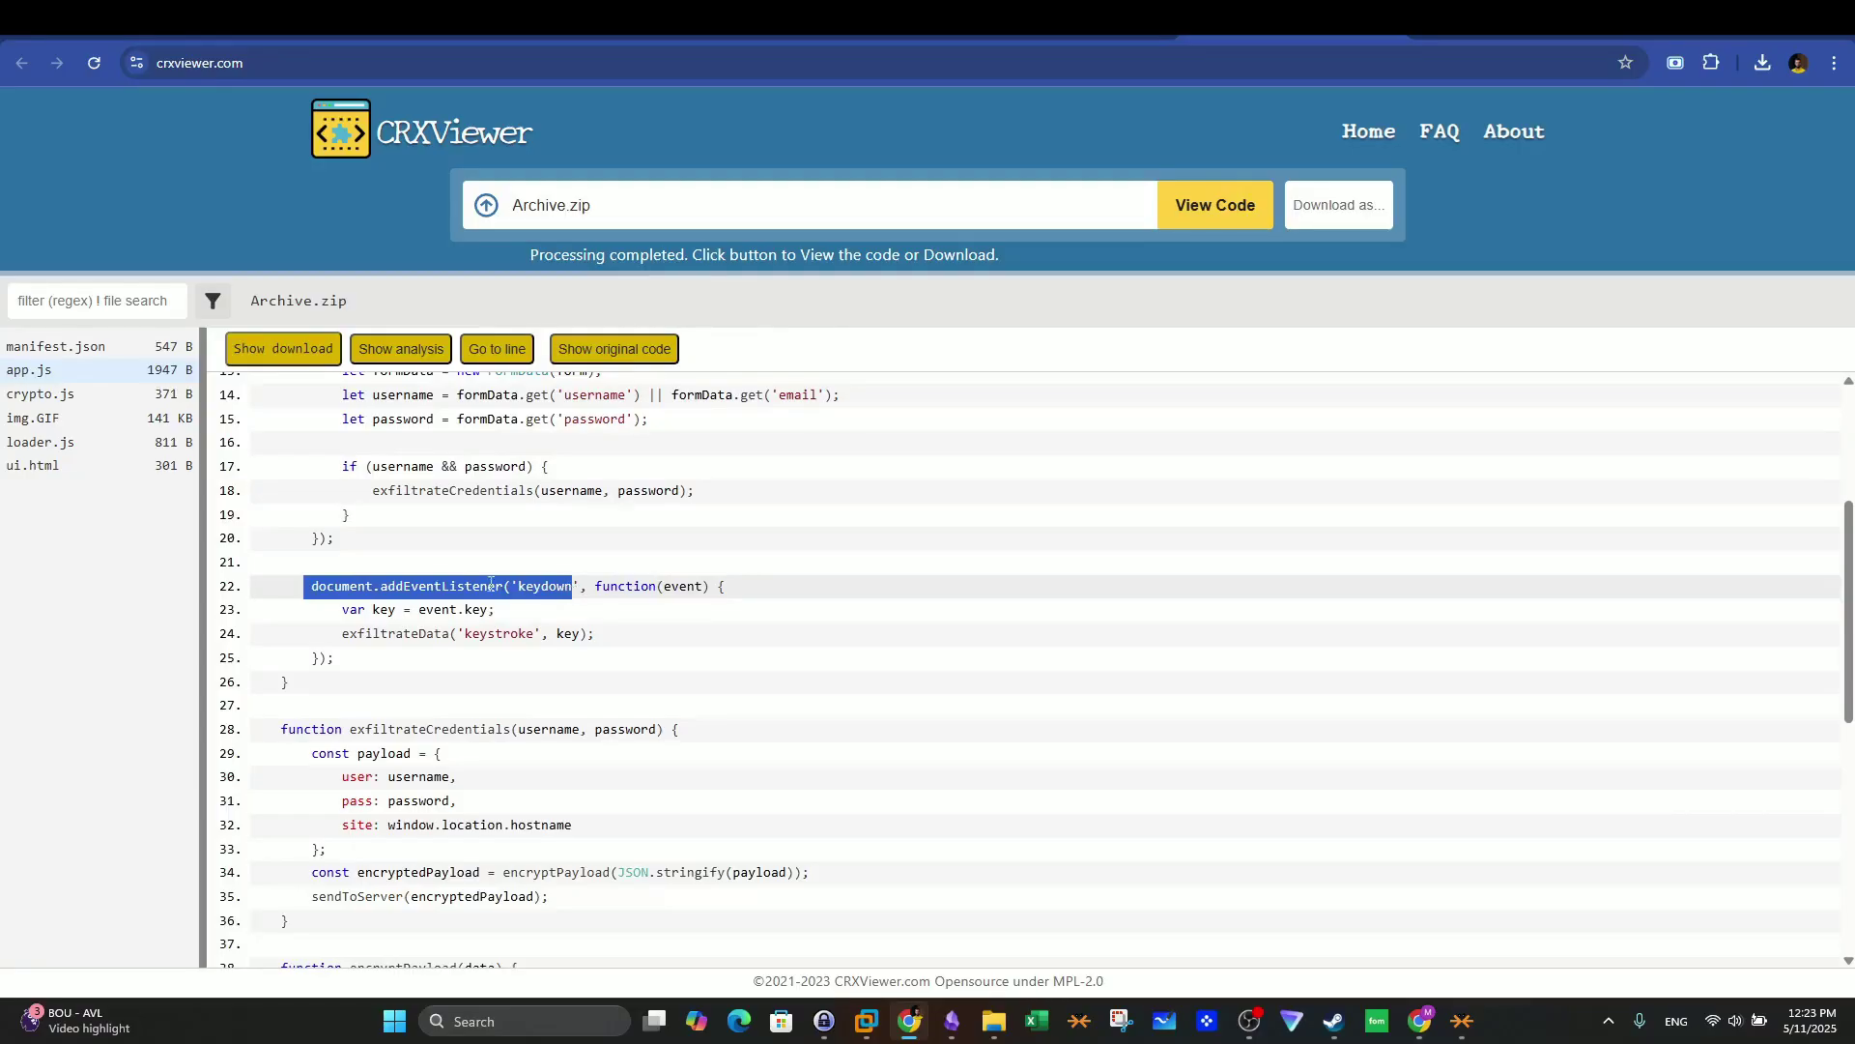
left_click(537, 619)
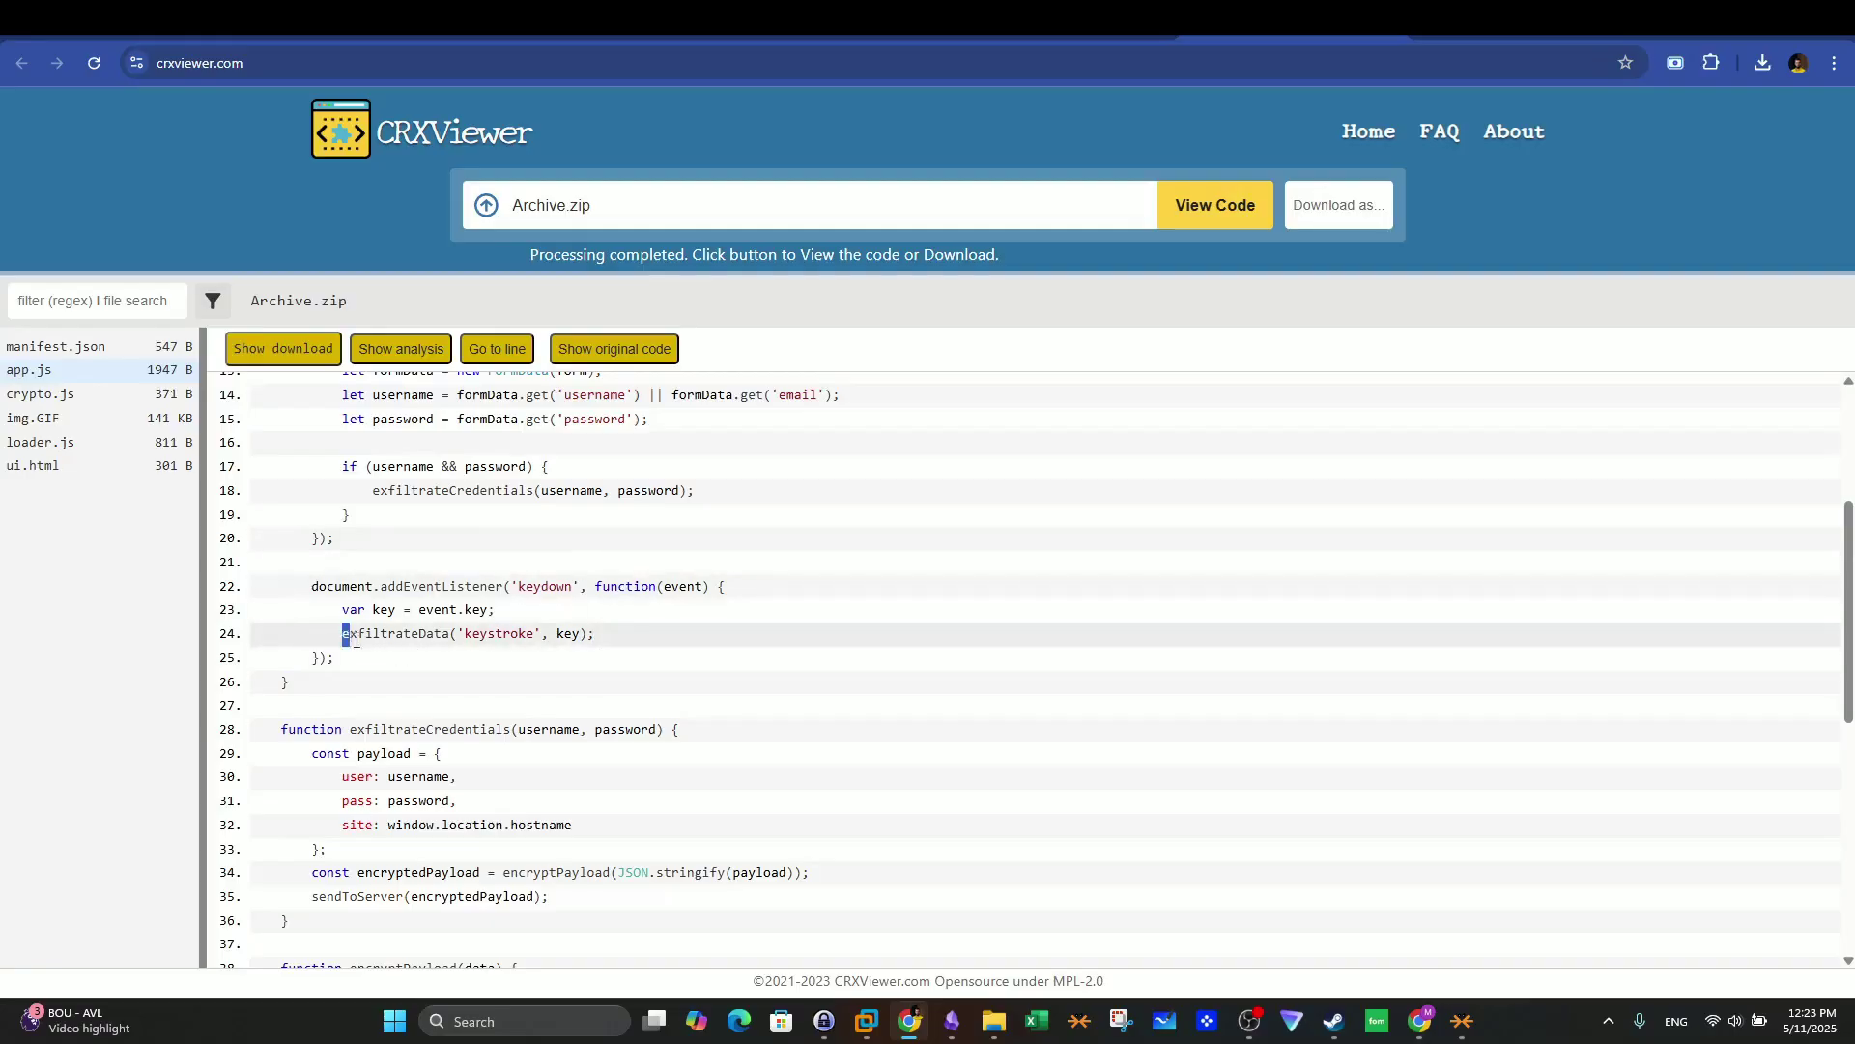
left_click_drag(355, 640, 480, 638)
Step: Recheck the listener code, and submit "keydown" on the lab page as the answer to question 6
key("ctrl+Tab")
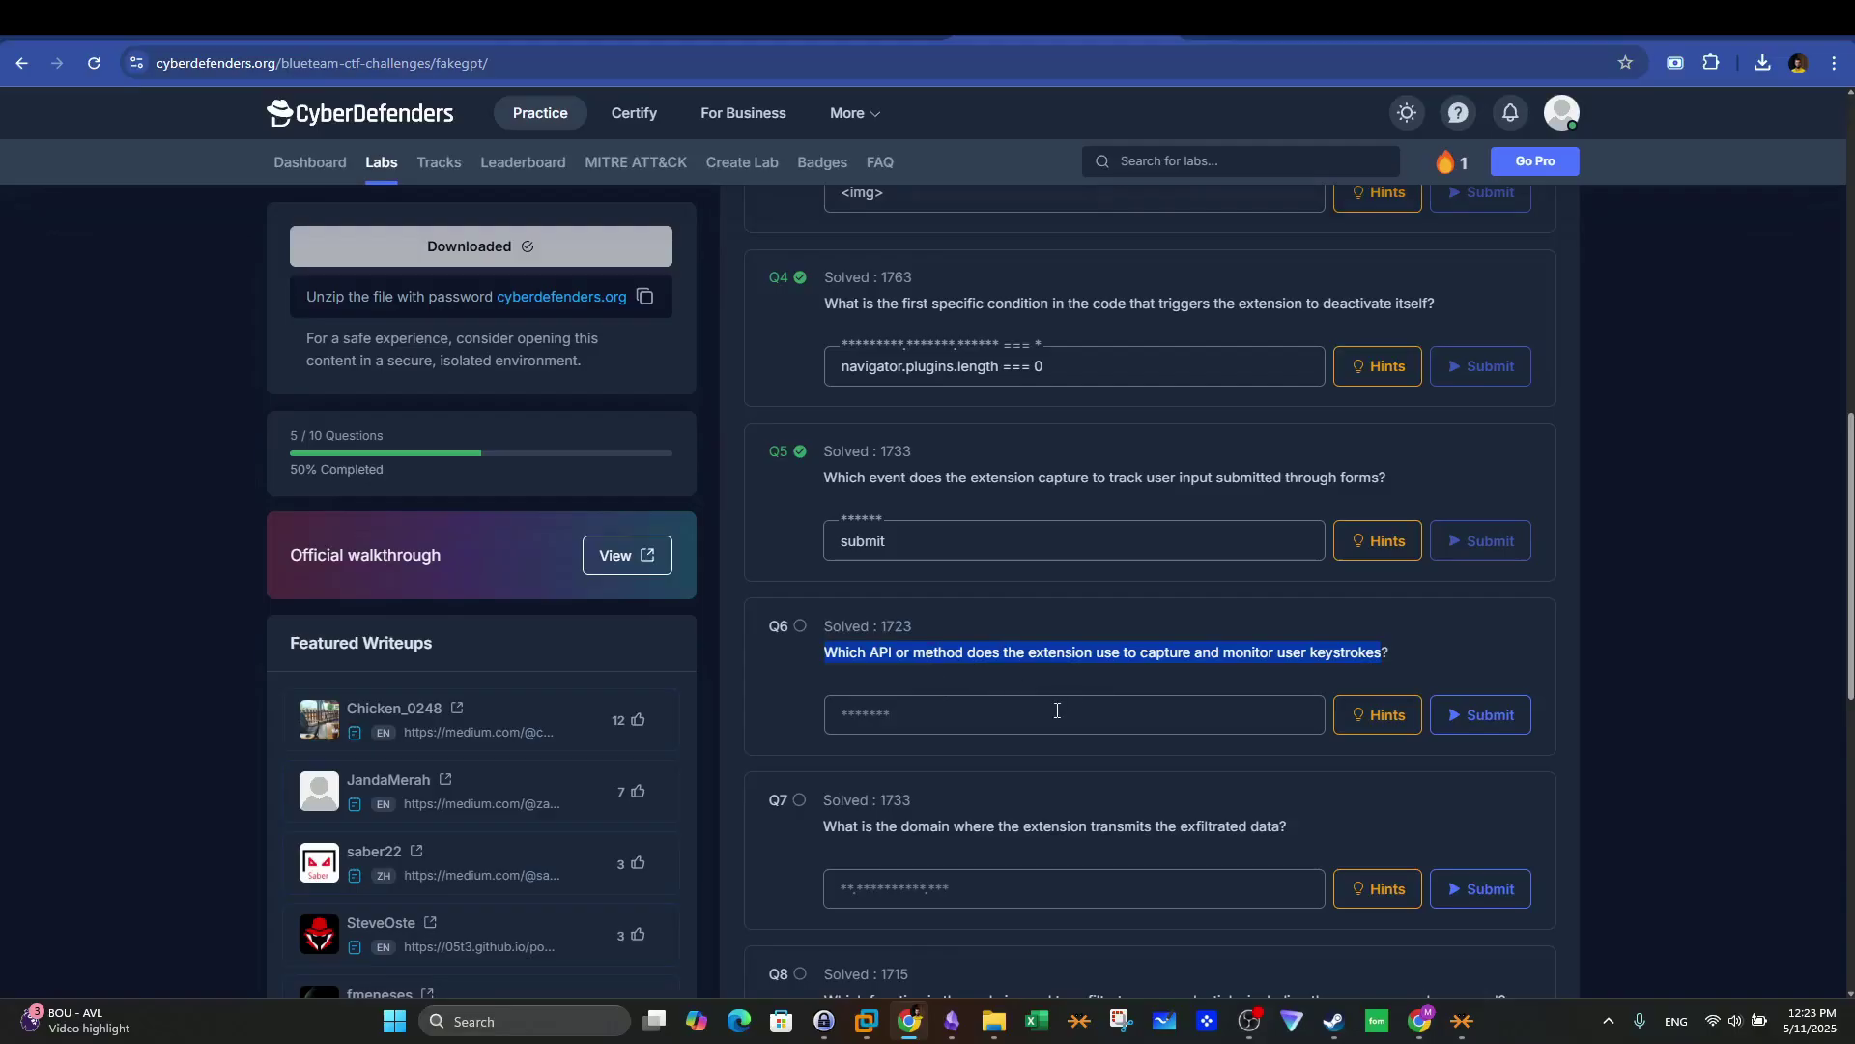
key("ctrl+Tab")
key("ctrl+Tab")
left_click(873, 718)
type("keydown")
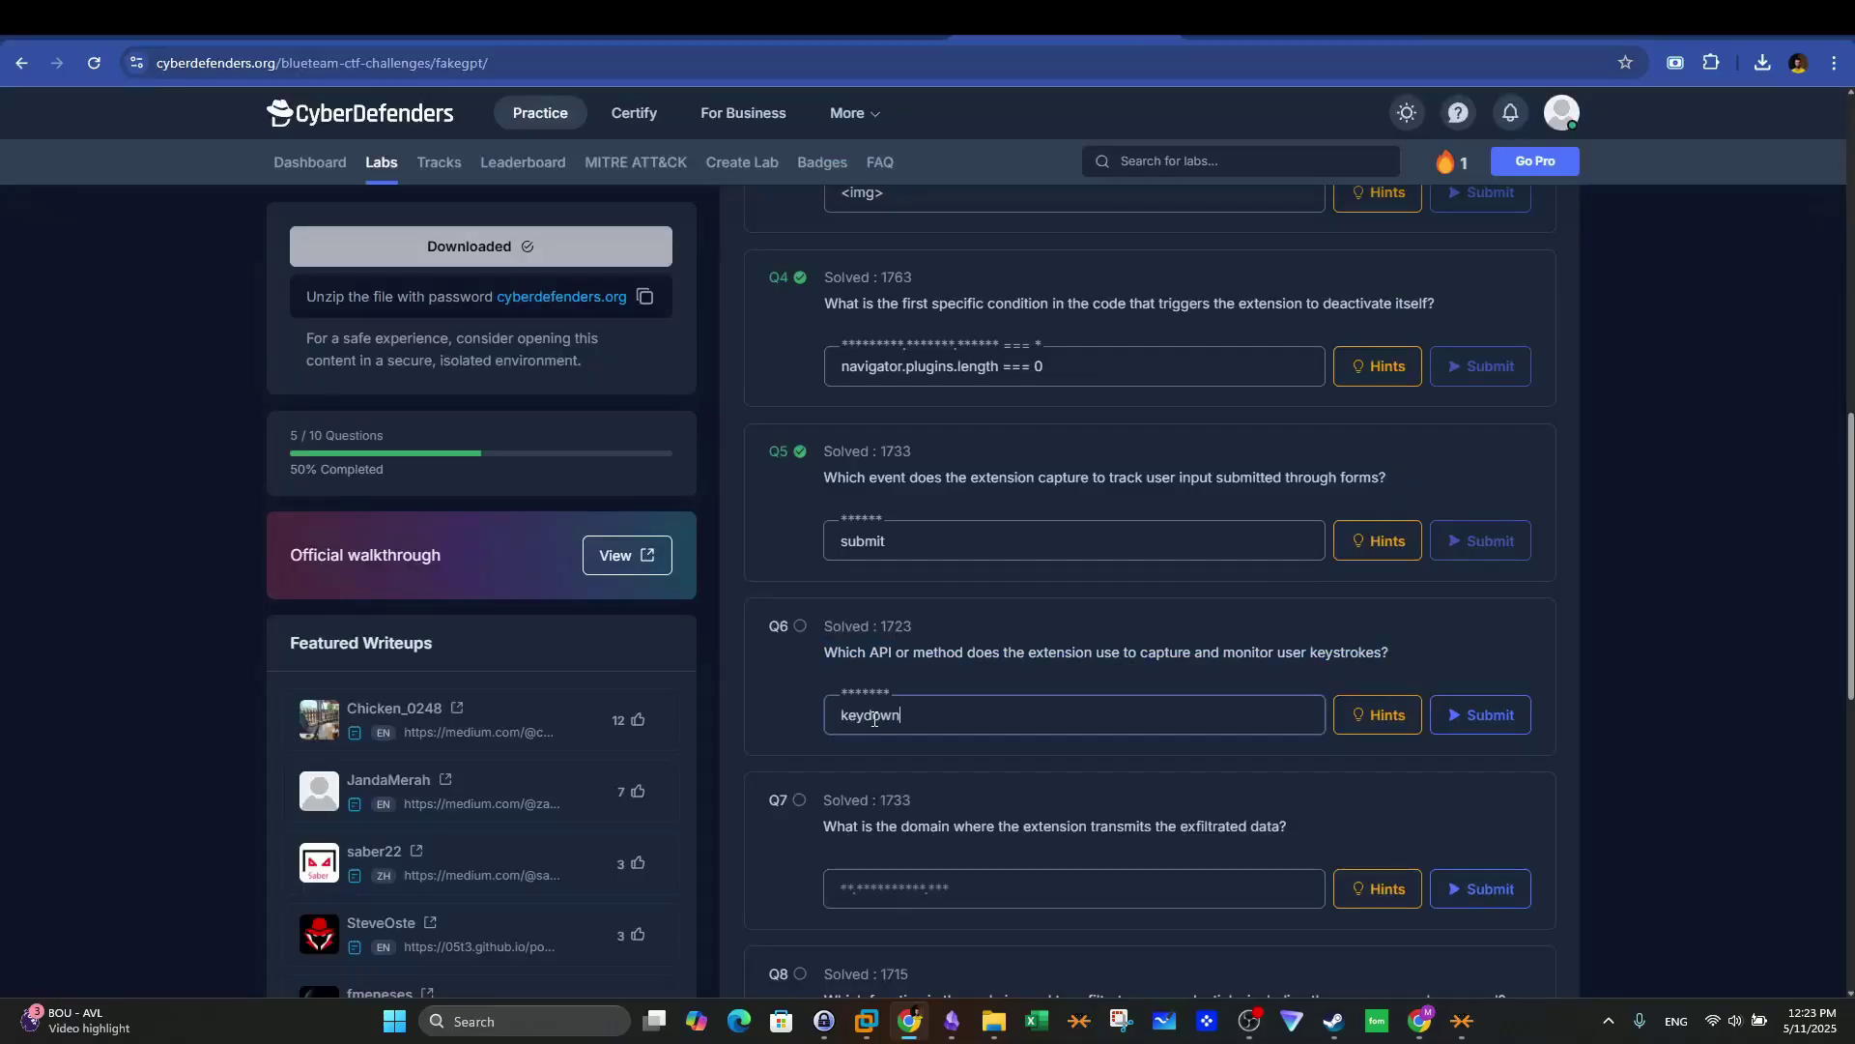
key("Return")
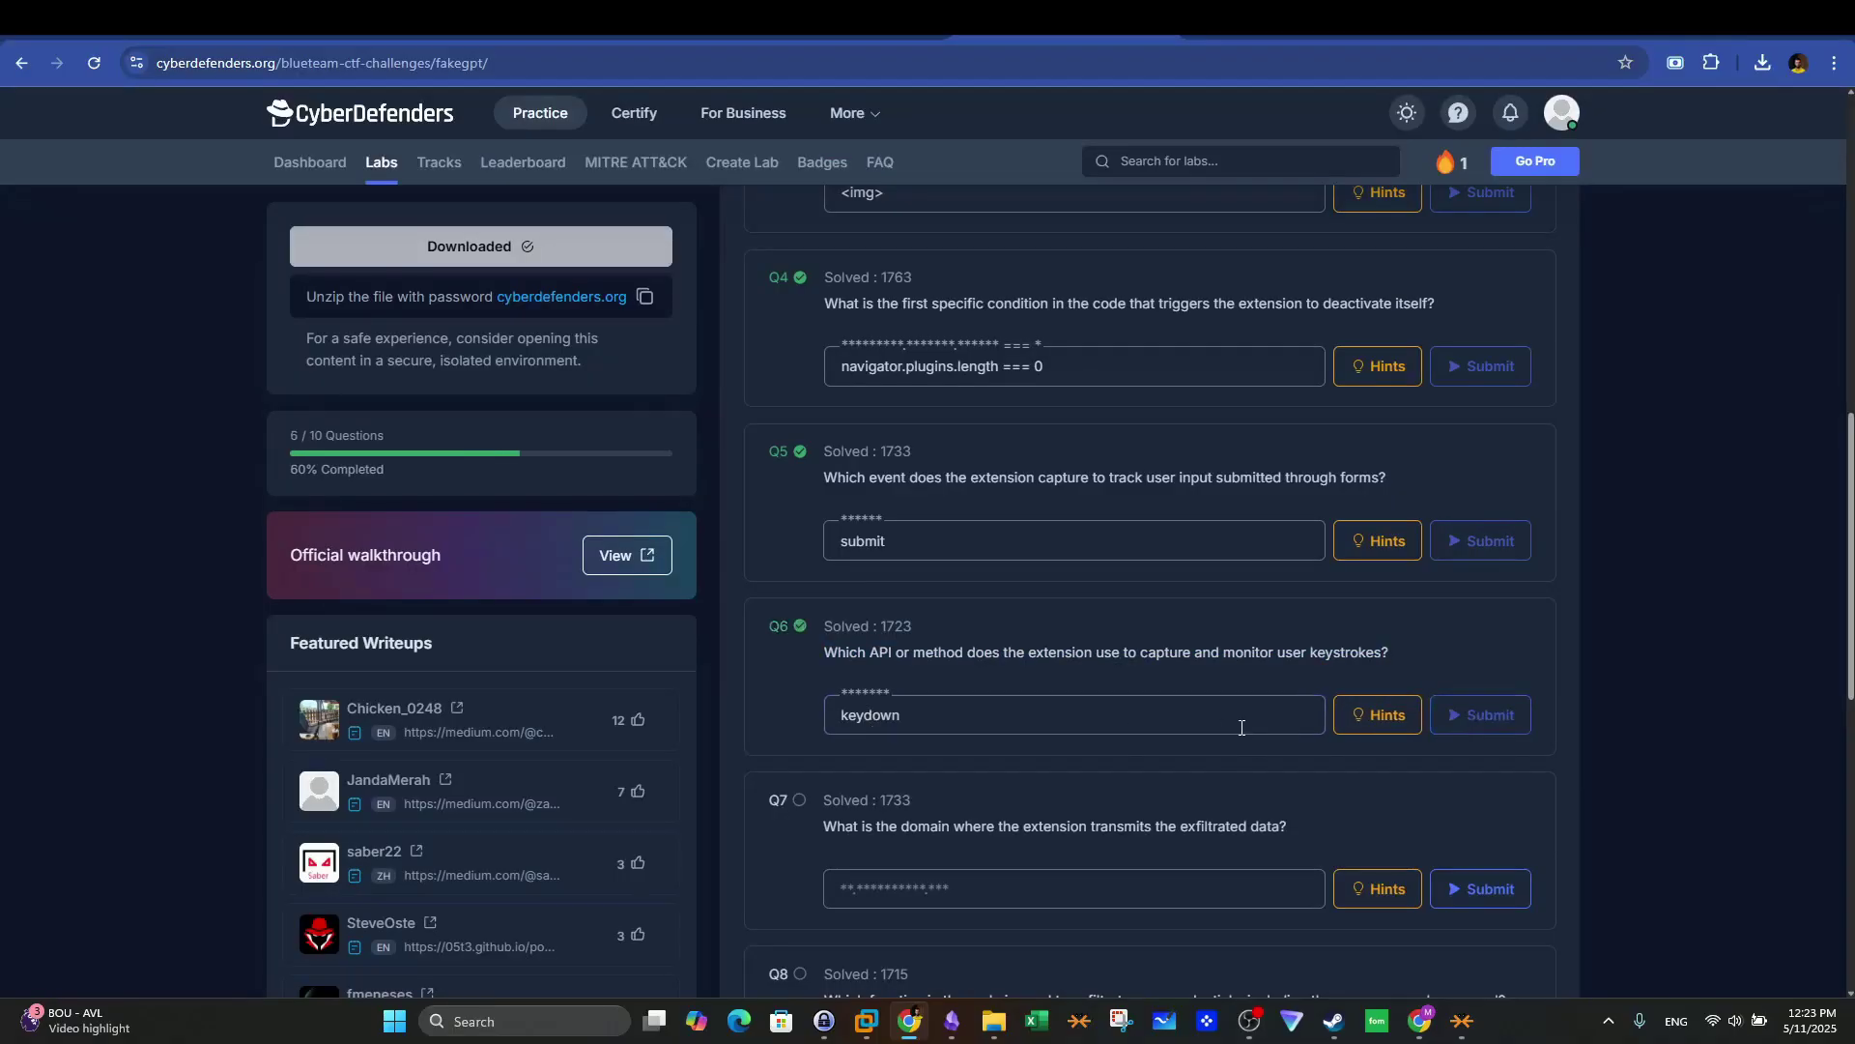
Step: Read question 7 on the lab page and study the sendToServer function and its image URL at lines 48 to 51 of app.js
scroll(1237, 735, "down", 4)
left_click_drag(821, 428, 1186, 433)
key("ctrl+Tab")
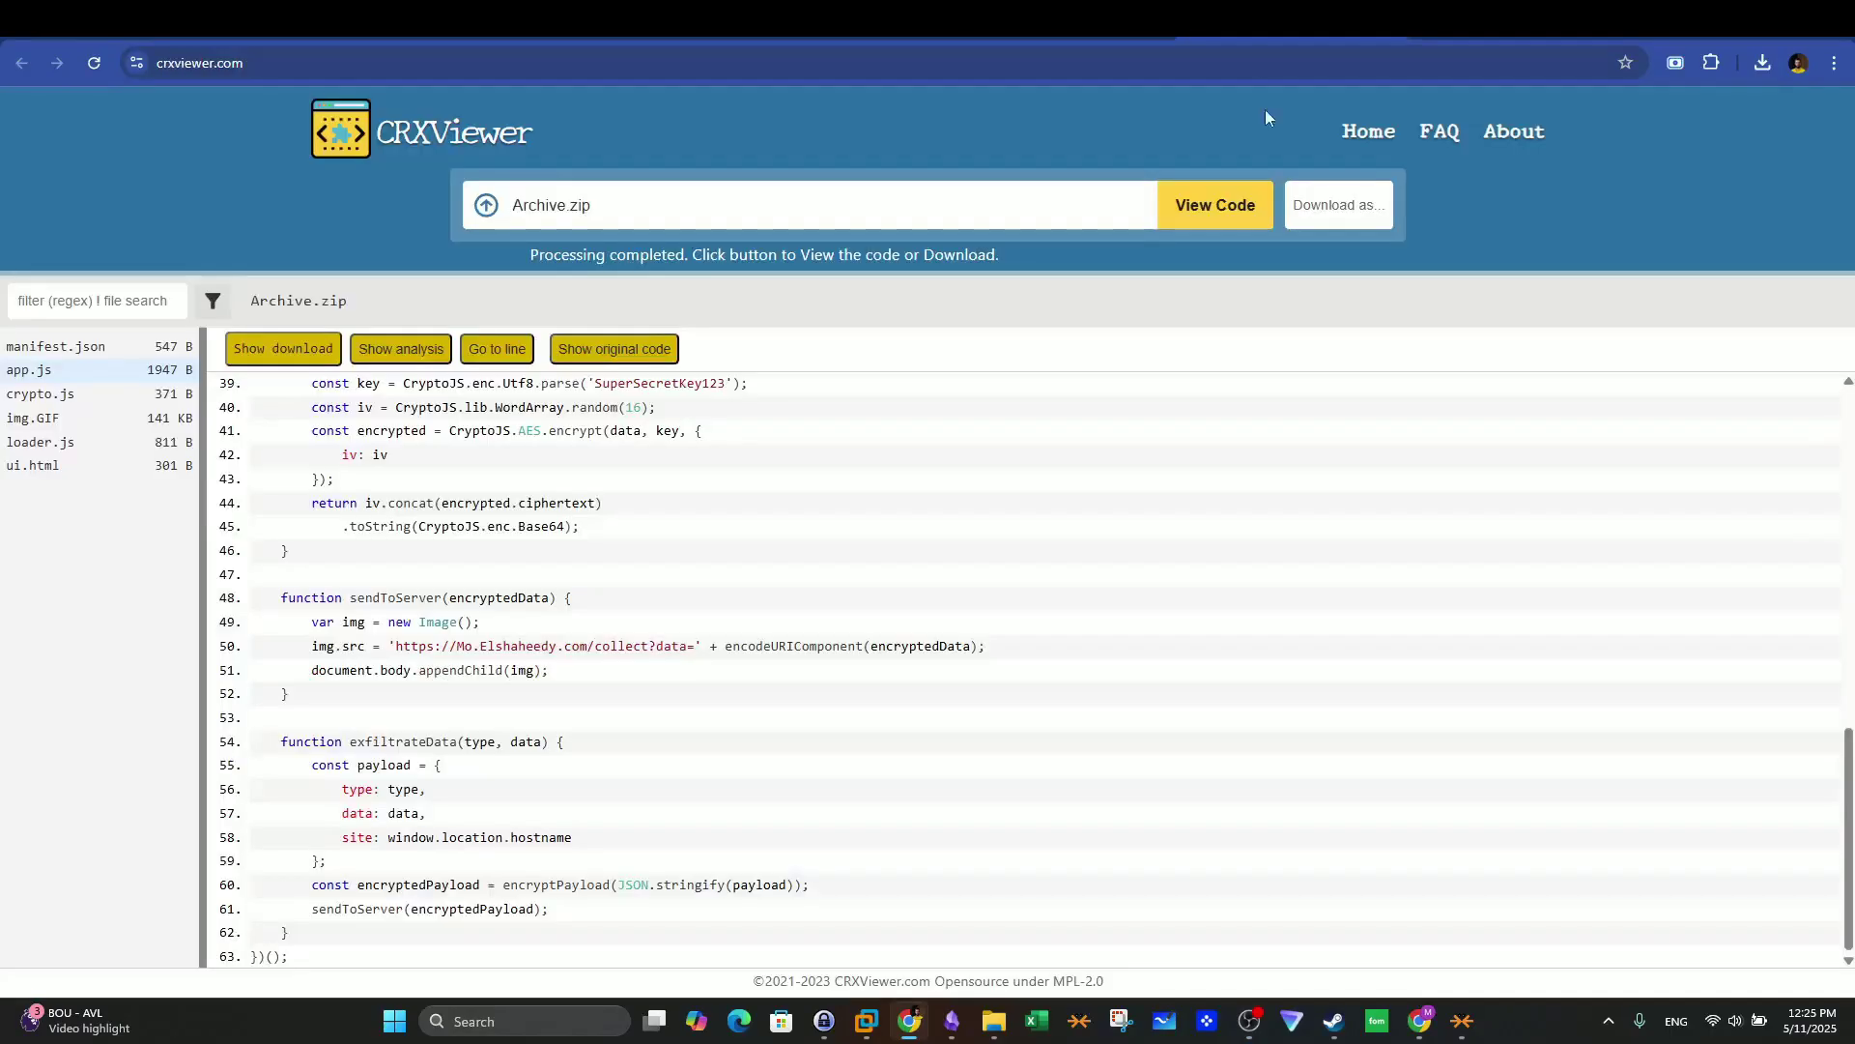
left_click_drag(352, 599, 417, 599)
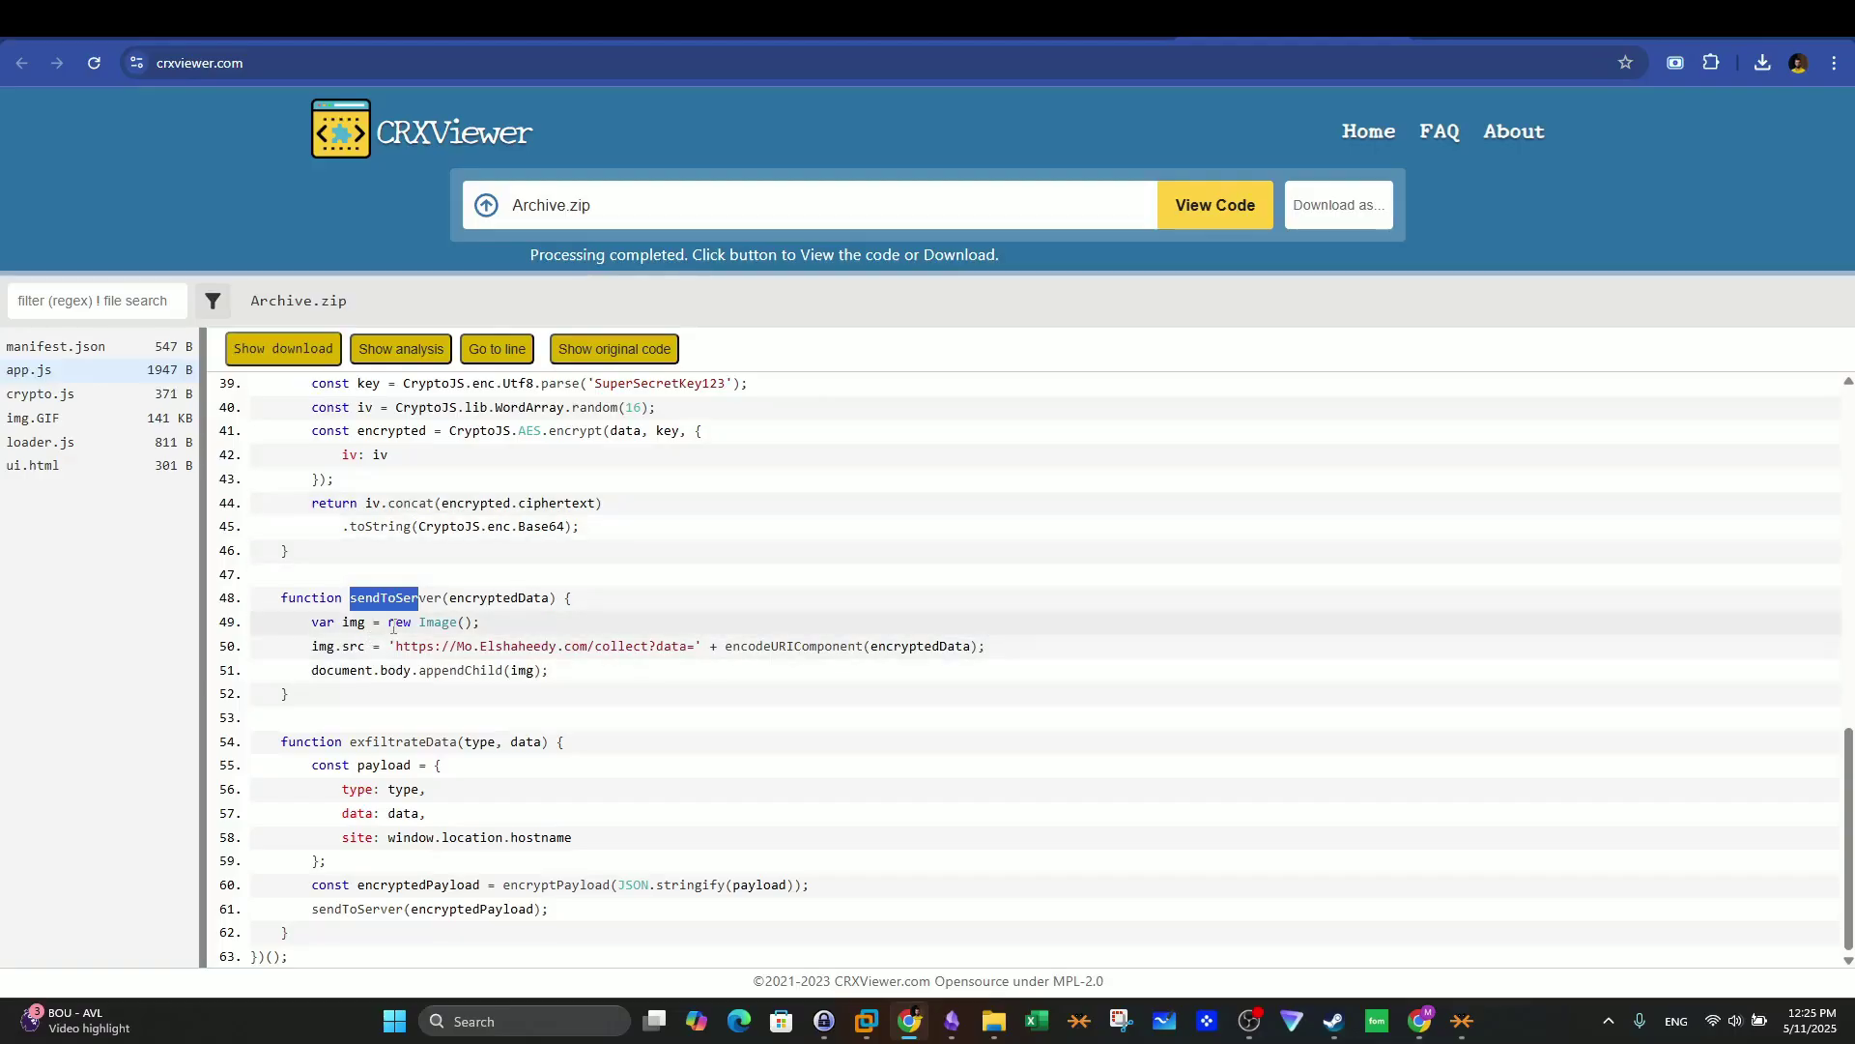
left_click_drag(378, 626, 458, 626)
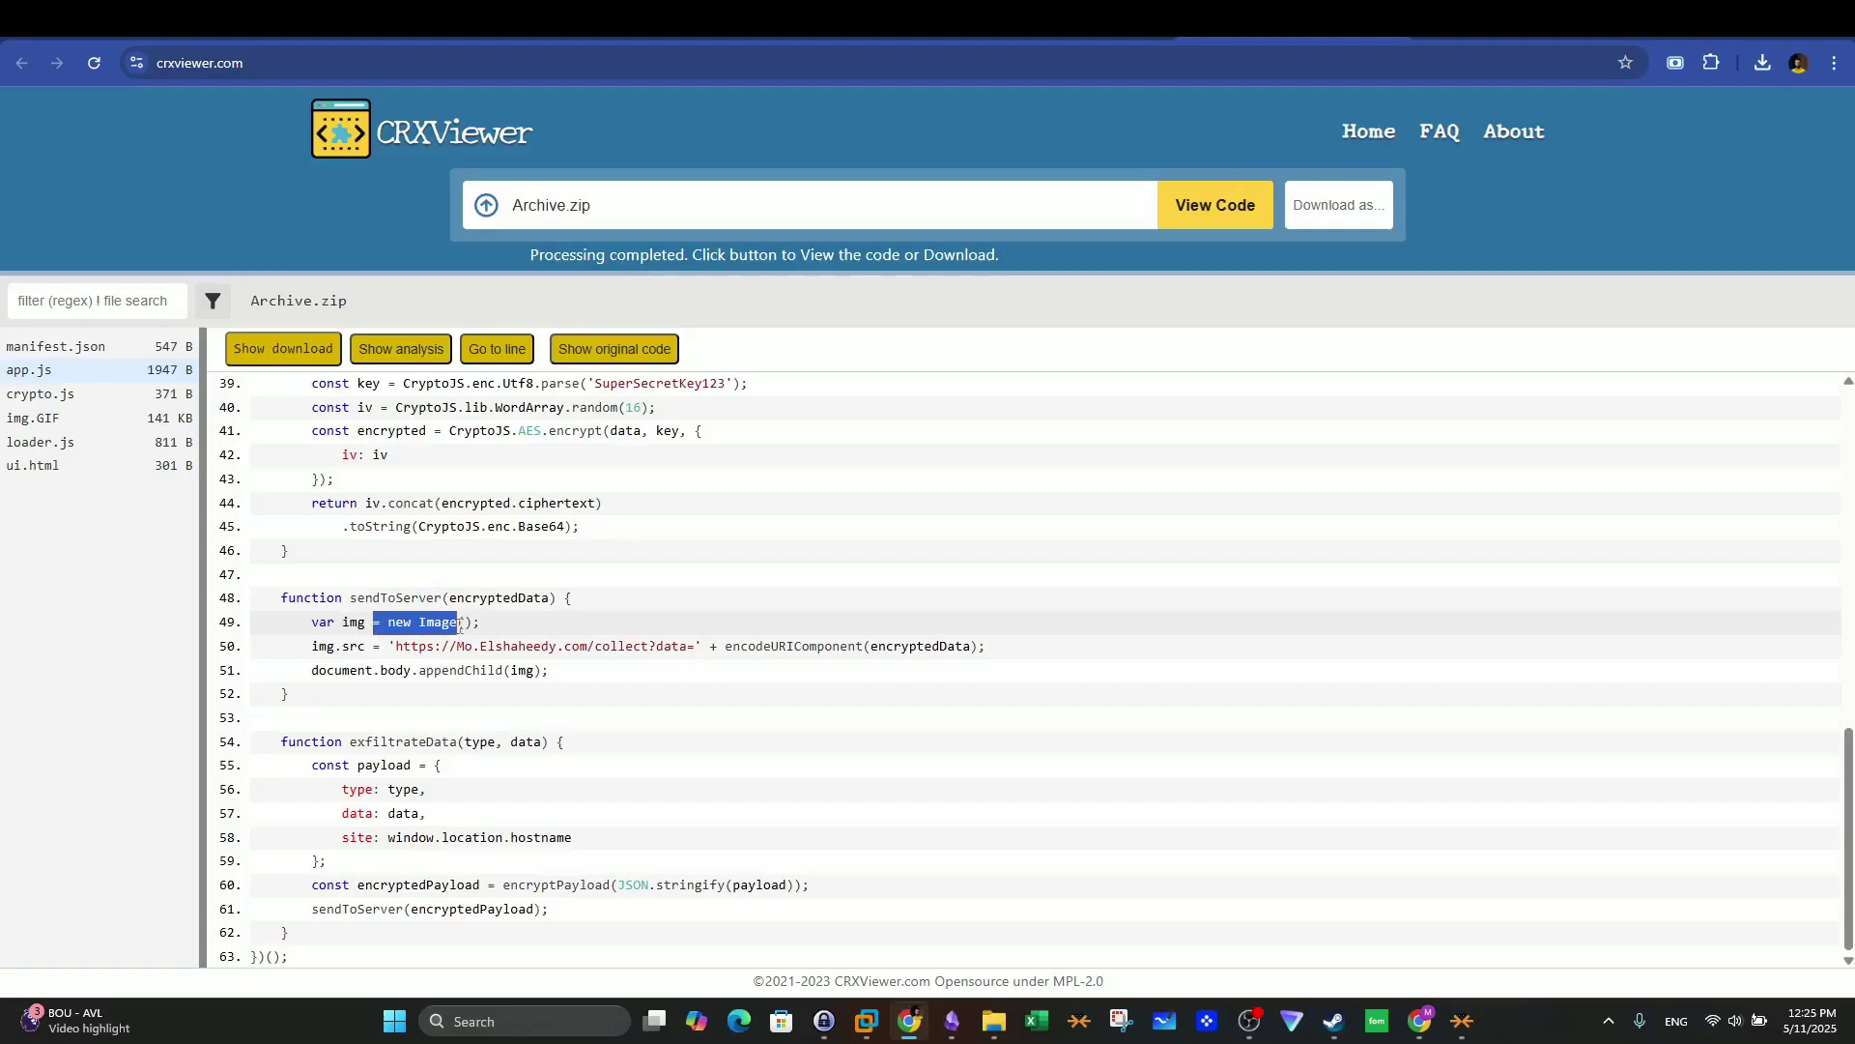
double_click(353, 622)
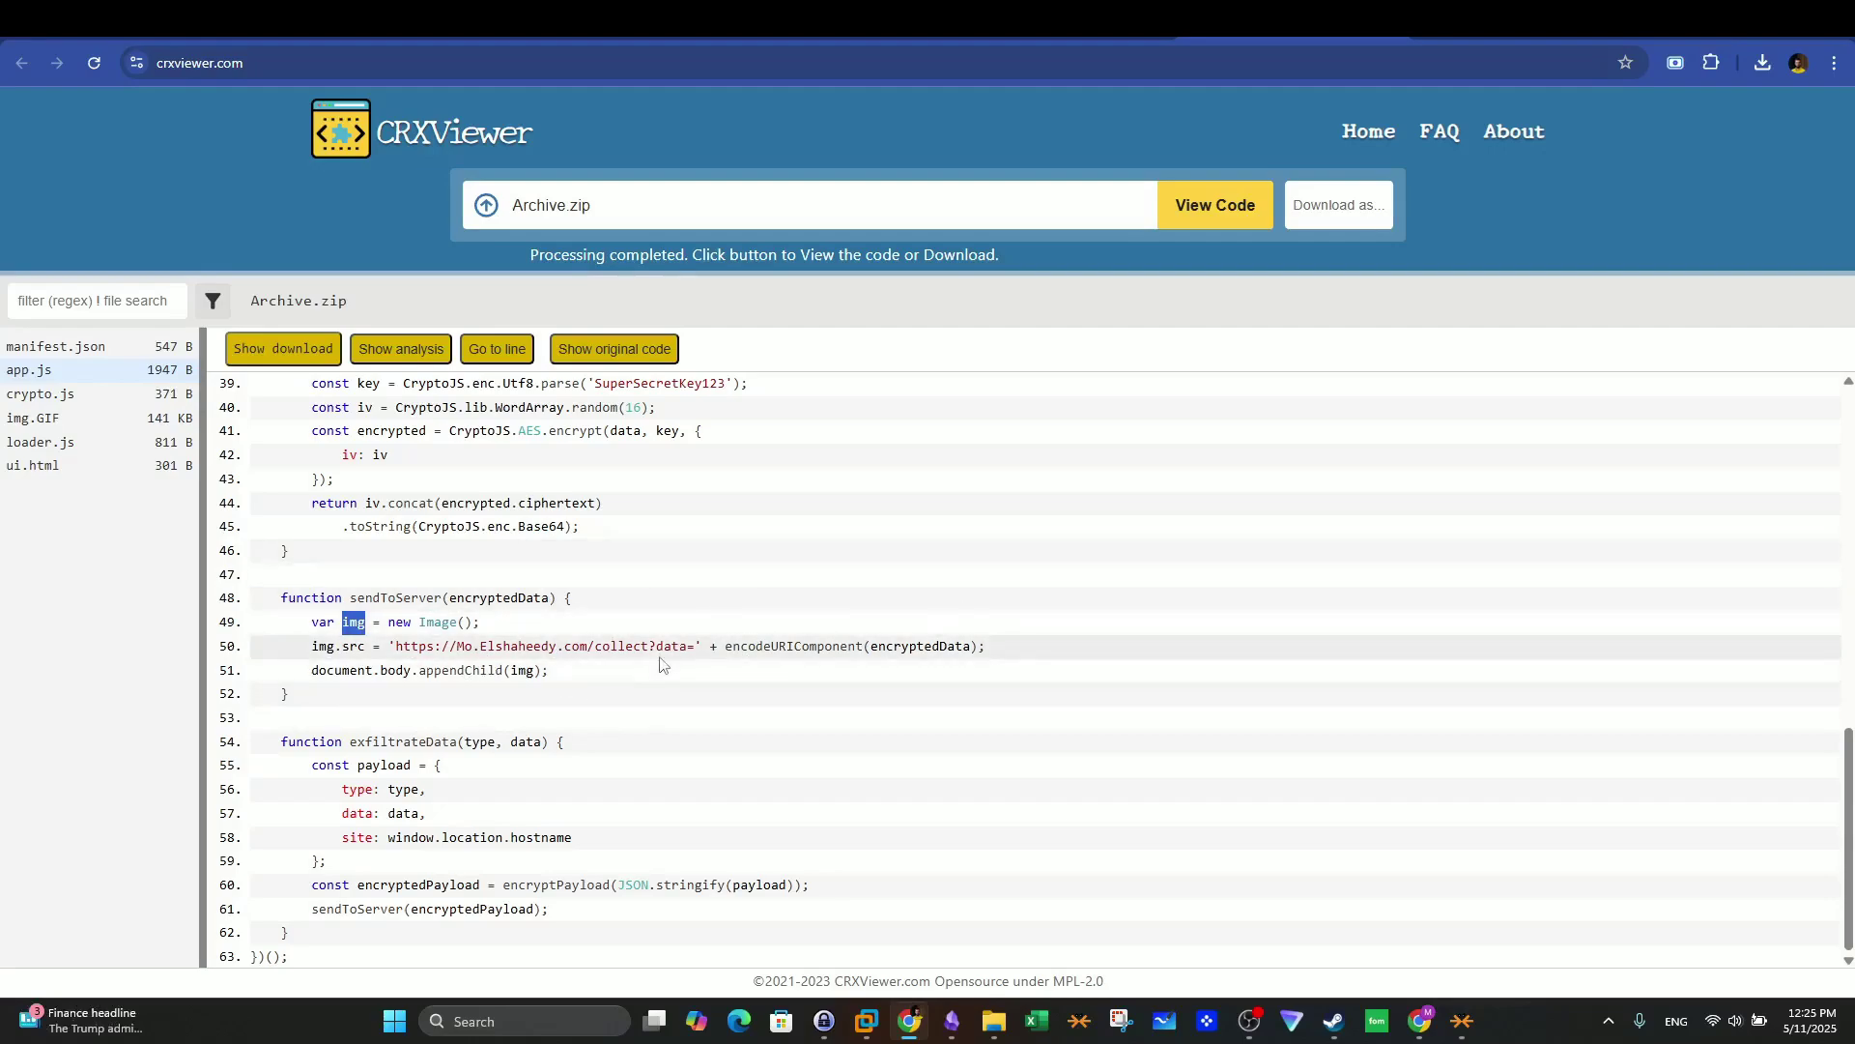
left_click_drag(395, 645, 650, 645)
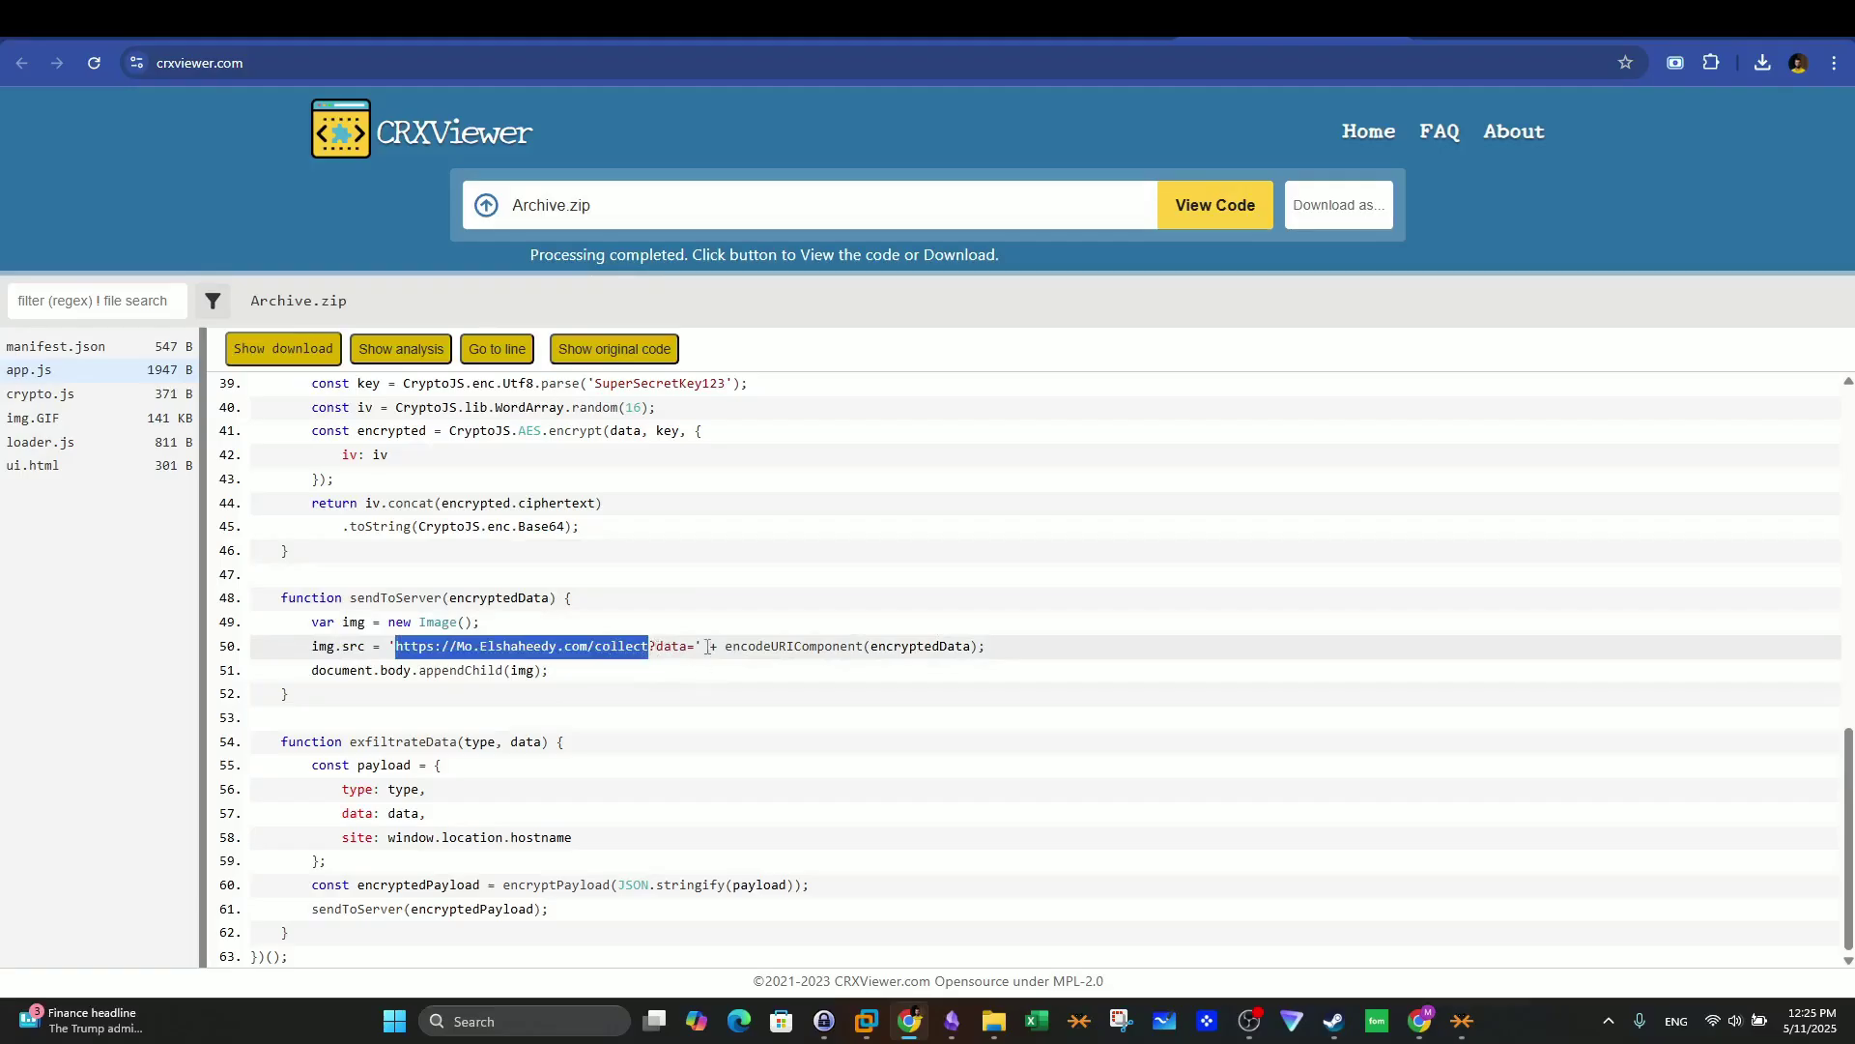
double_click(680, 646)
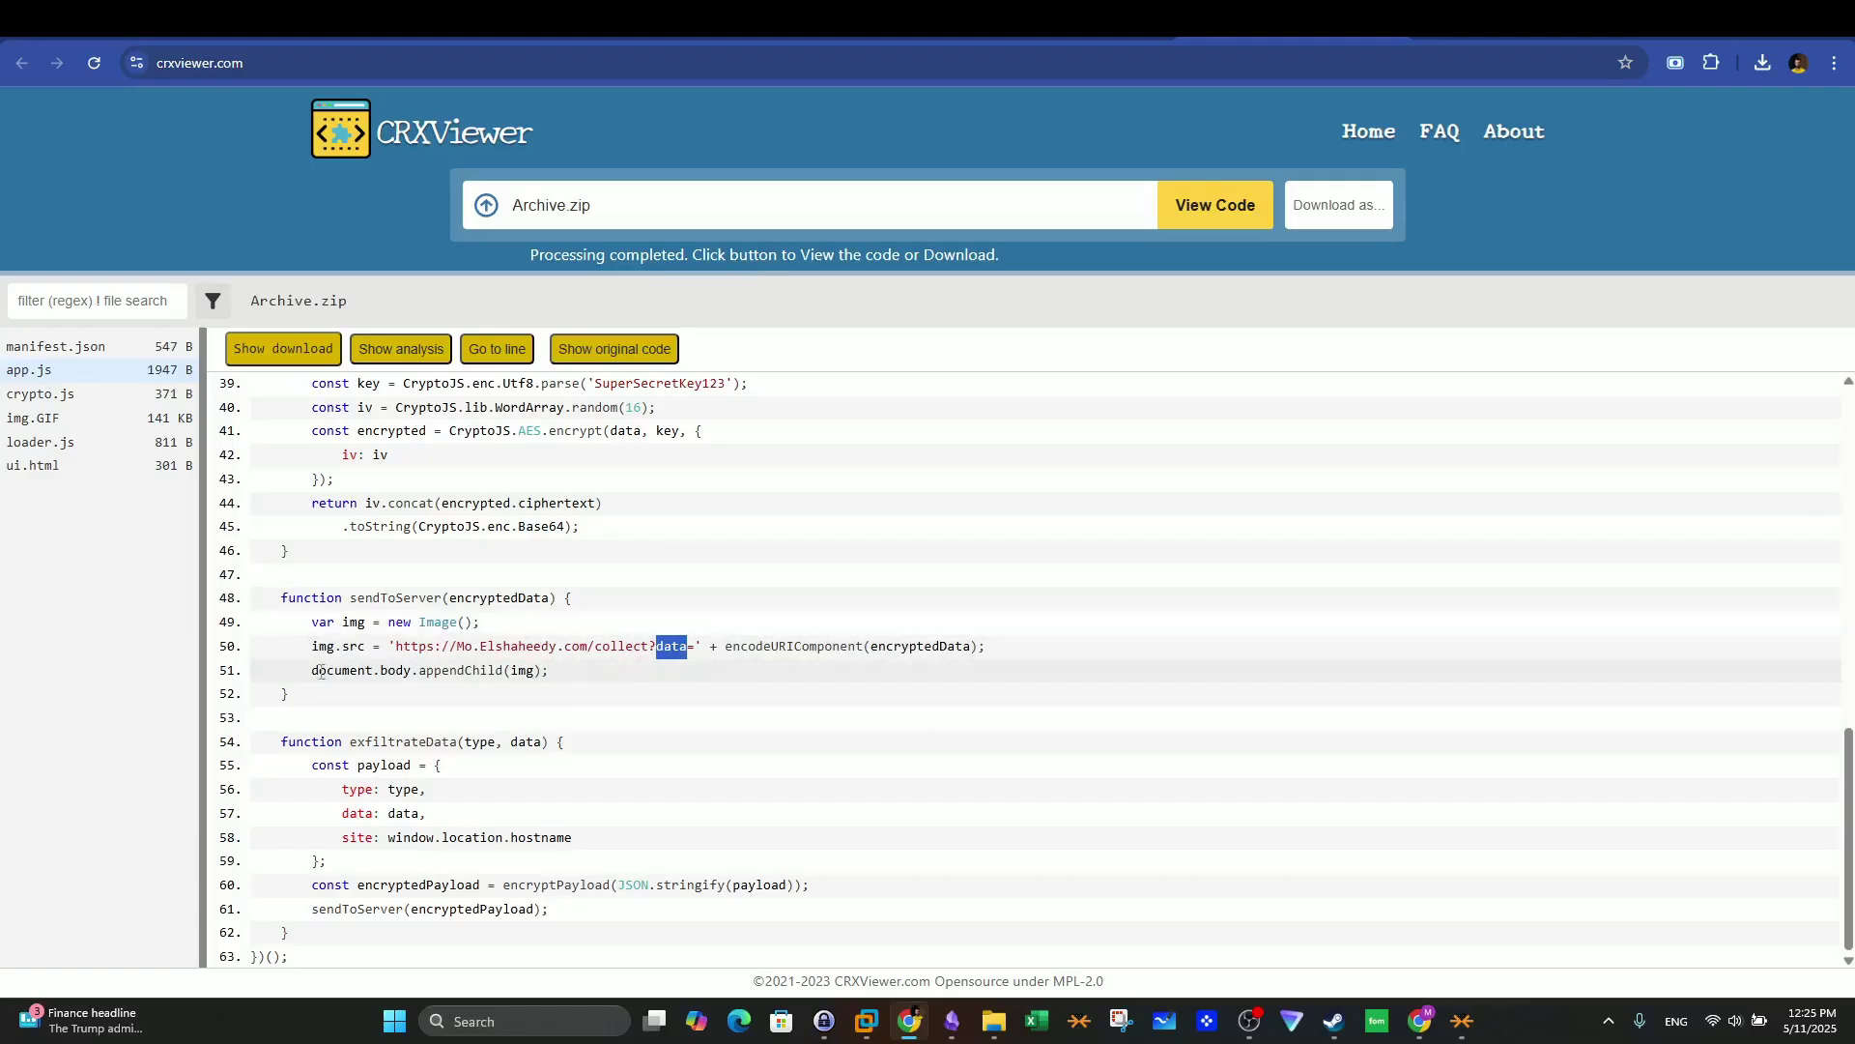
left_click_drag(321, 671, 503, 674)
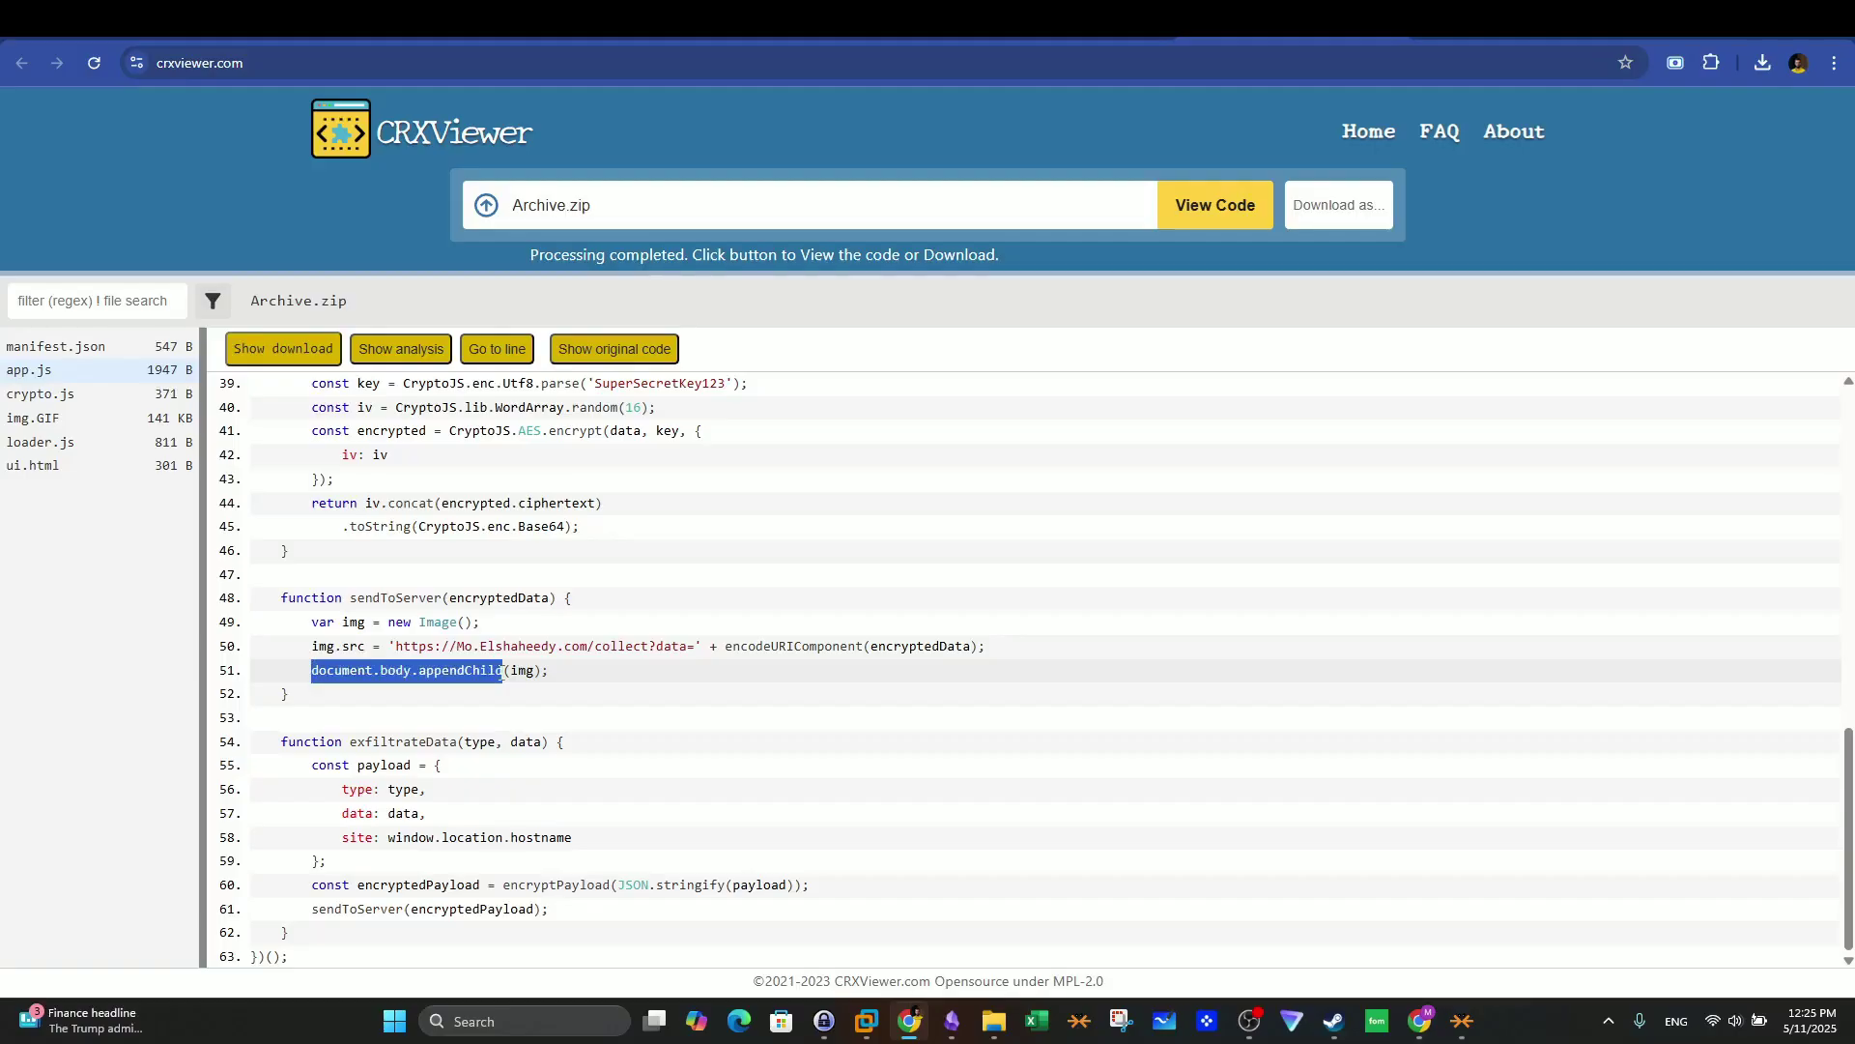
left_click_drag(517, 677, 528, 679)
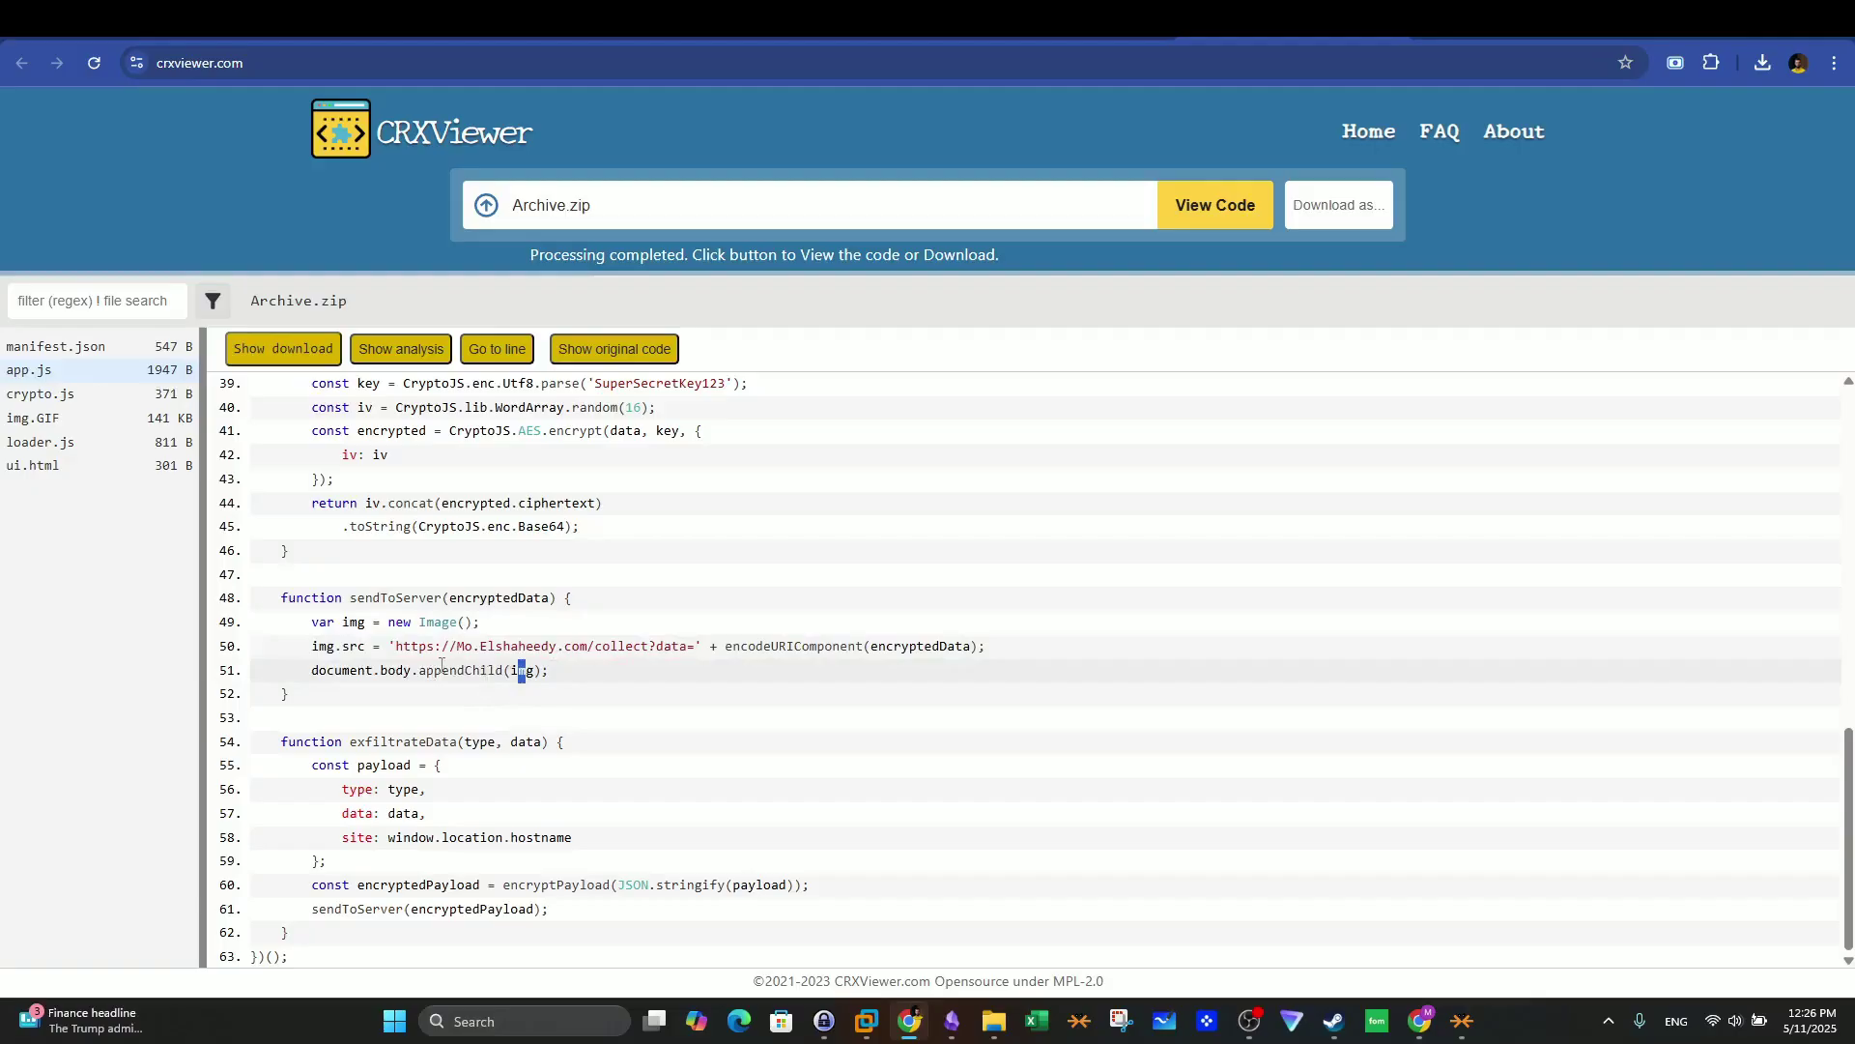
left_click_drag(402, 646, 647, 646)
left_click_drag(951, 644, 621, 646)
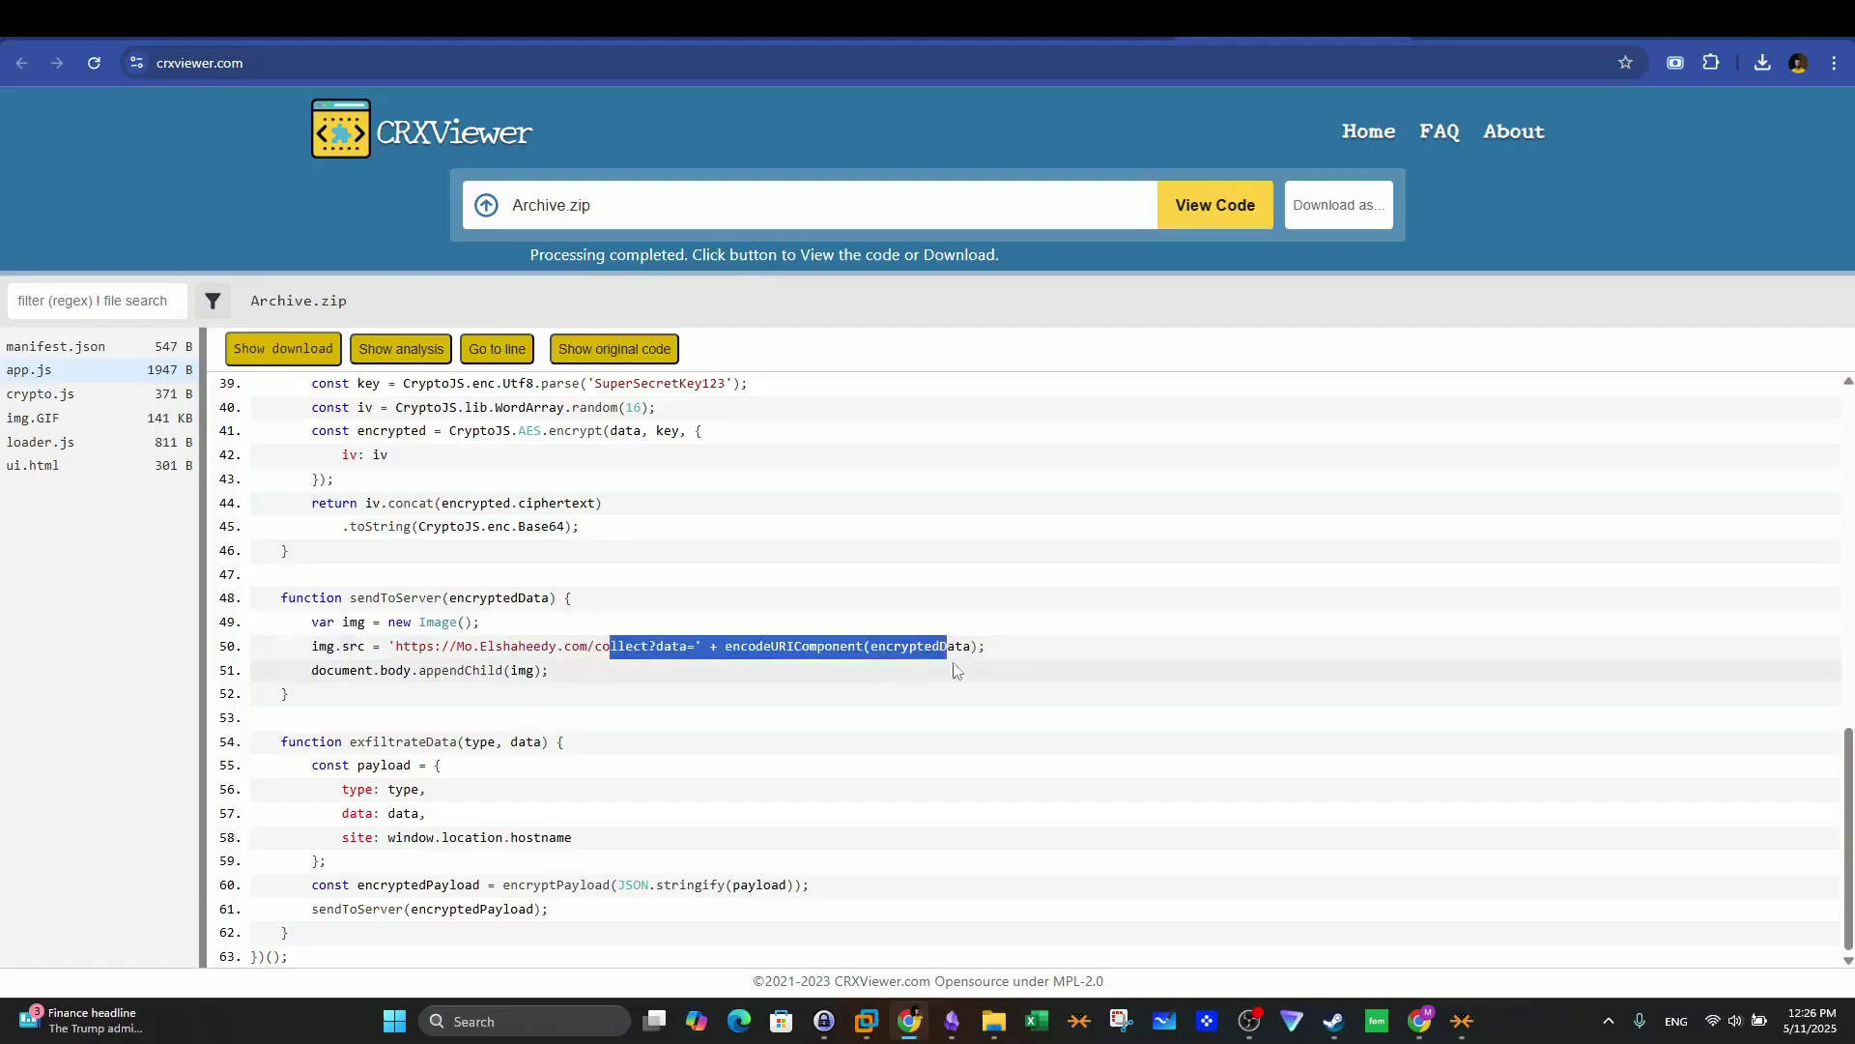
Step: Check question 7 against the URL on line 50, and submit "Mo.Elshaheedy.com" as its answer on the lab page
left_click(1087, 29)
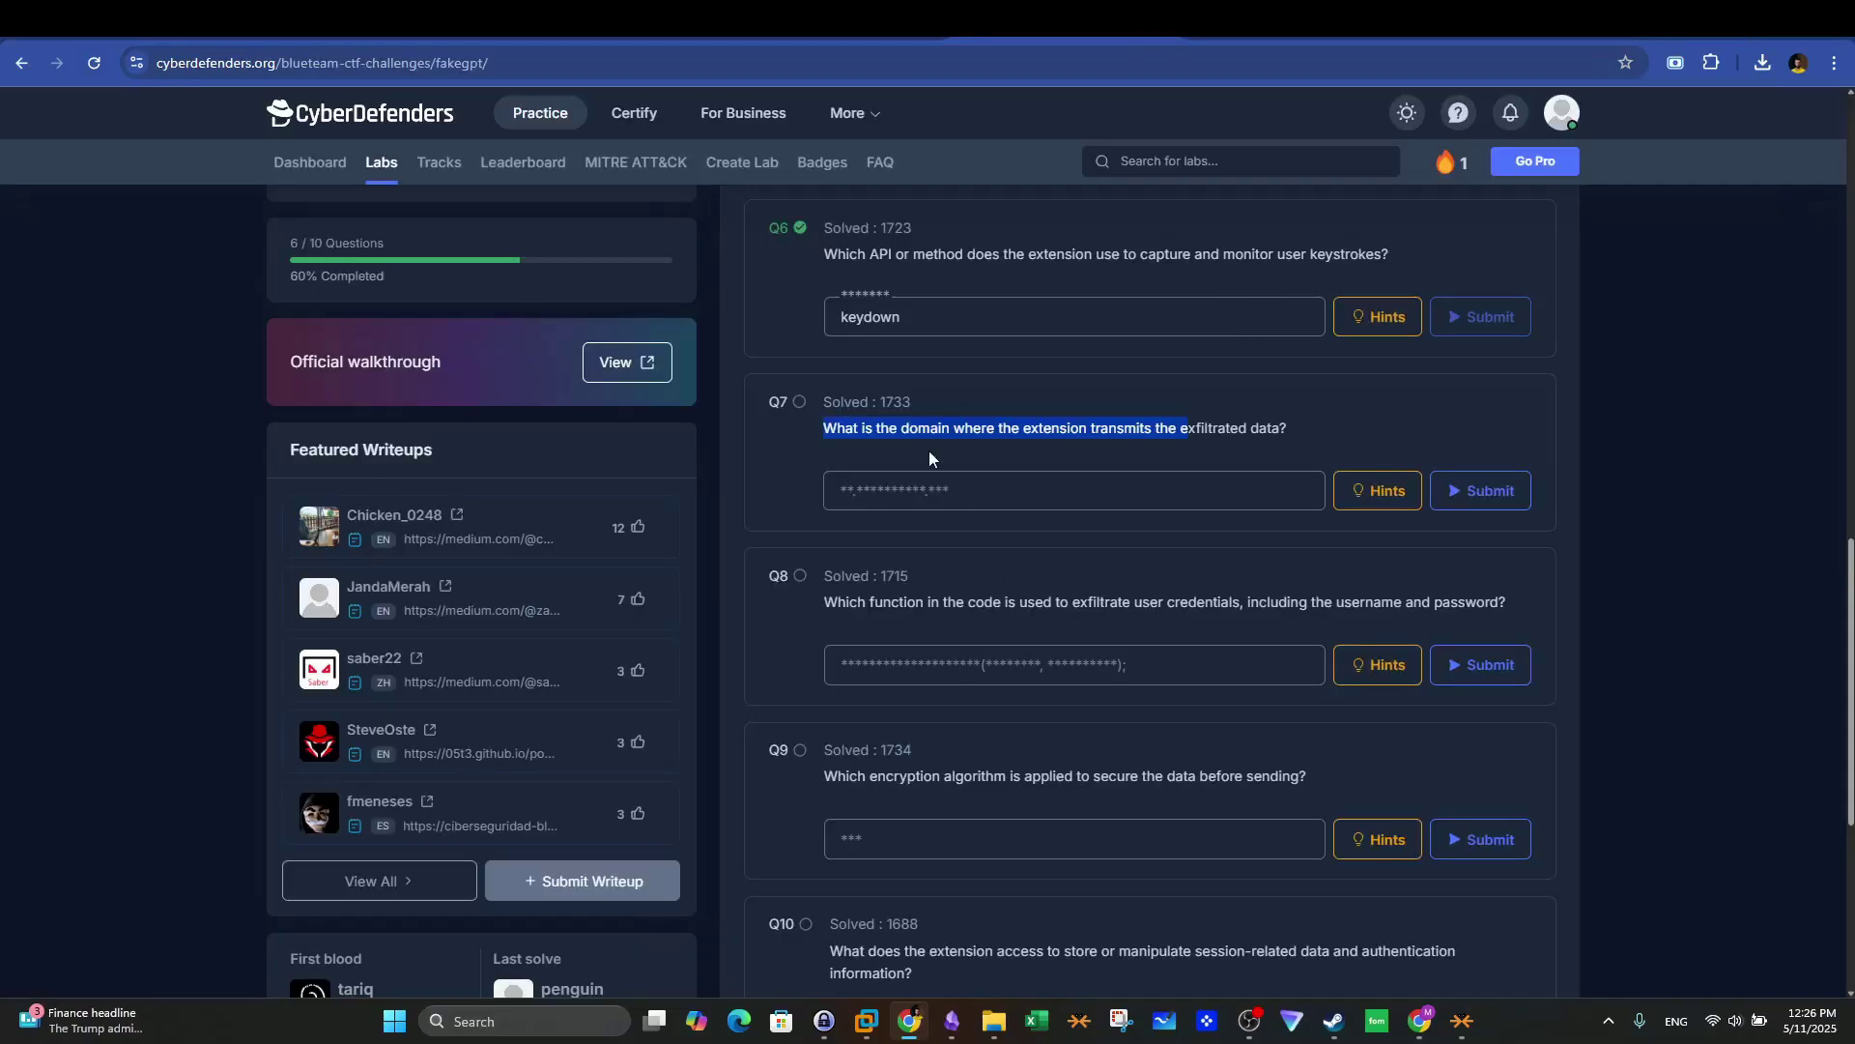
left_click(676, 27)
left_click_drag(459, 648, 584, 649)
left_click(1087, 29)
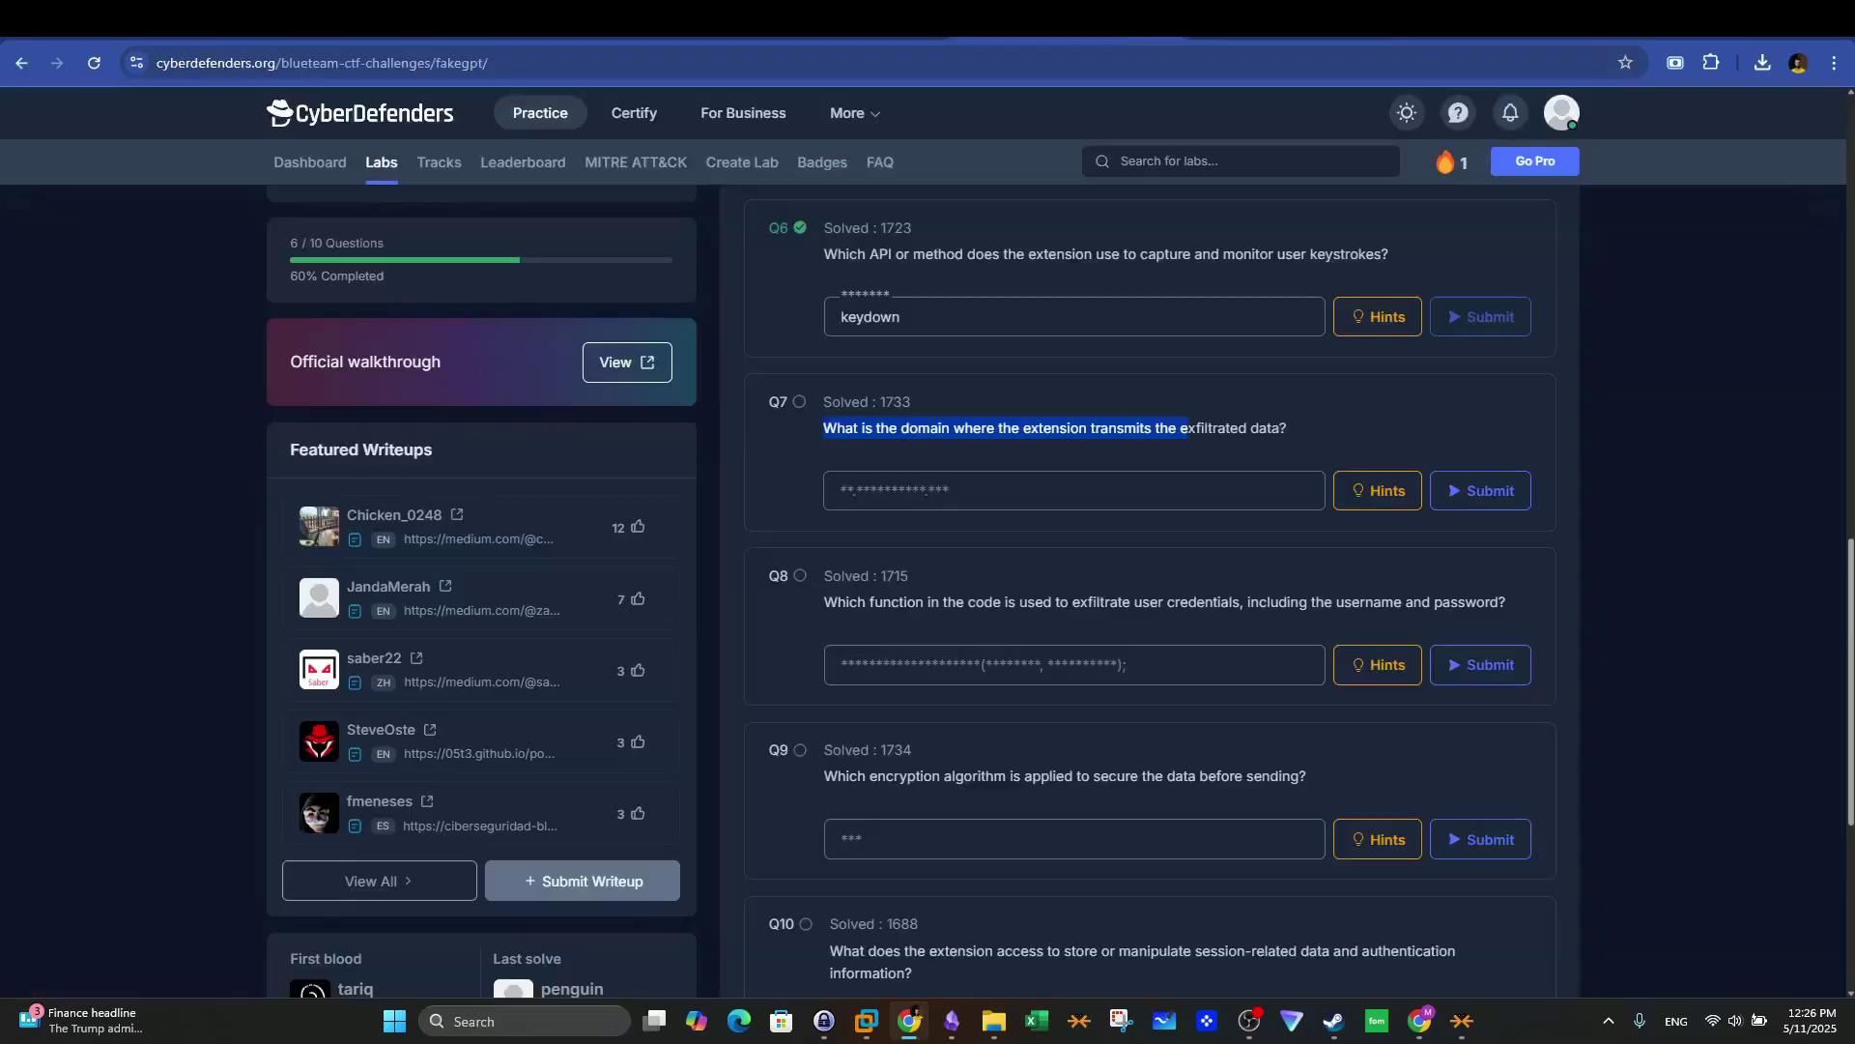
left_click(1045, 486)
type("Mo.Elshaheedy.com")
left_click(1480, 490)
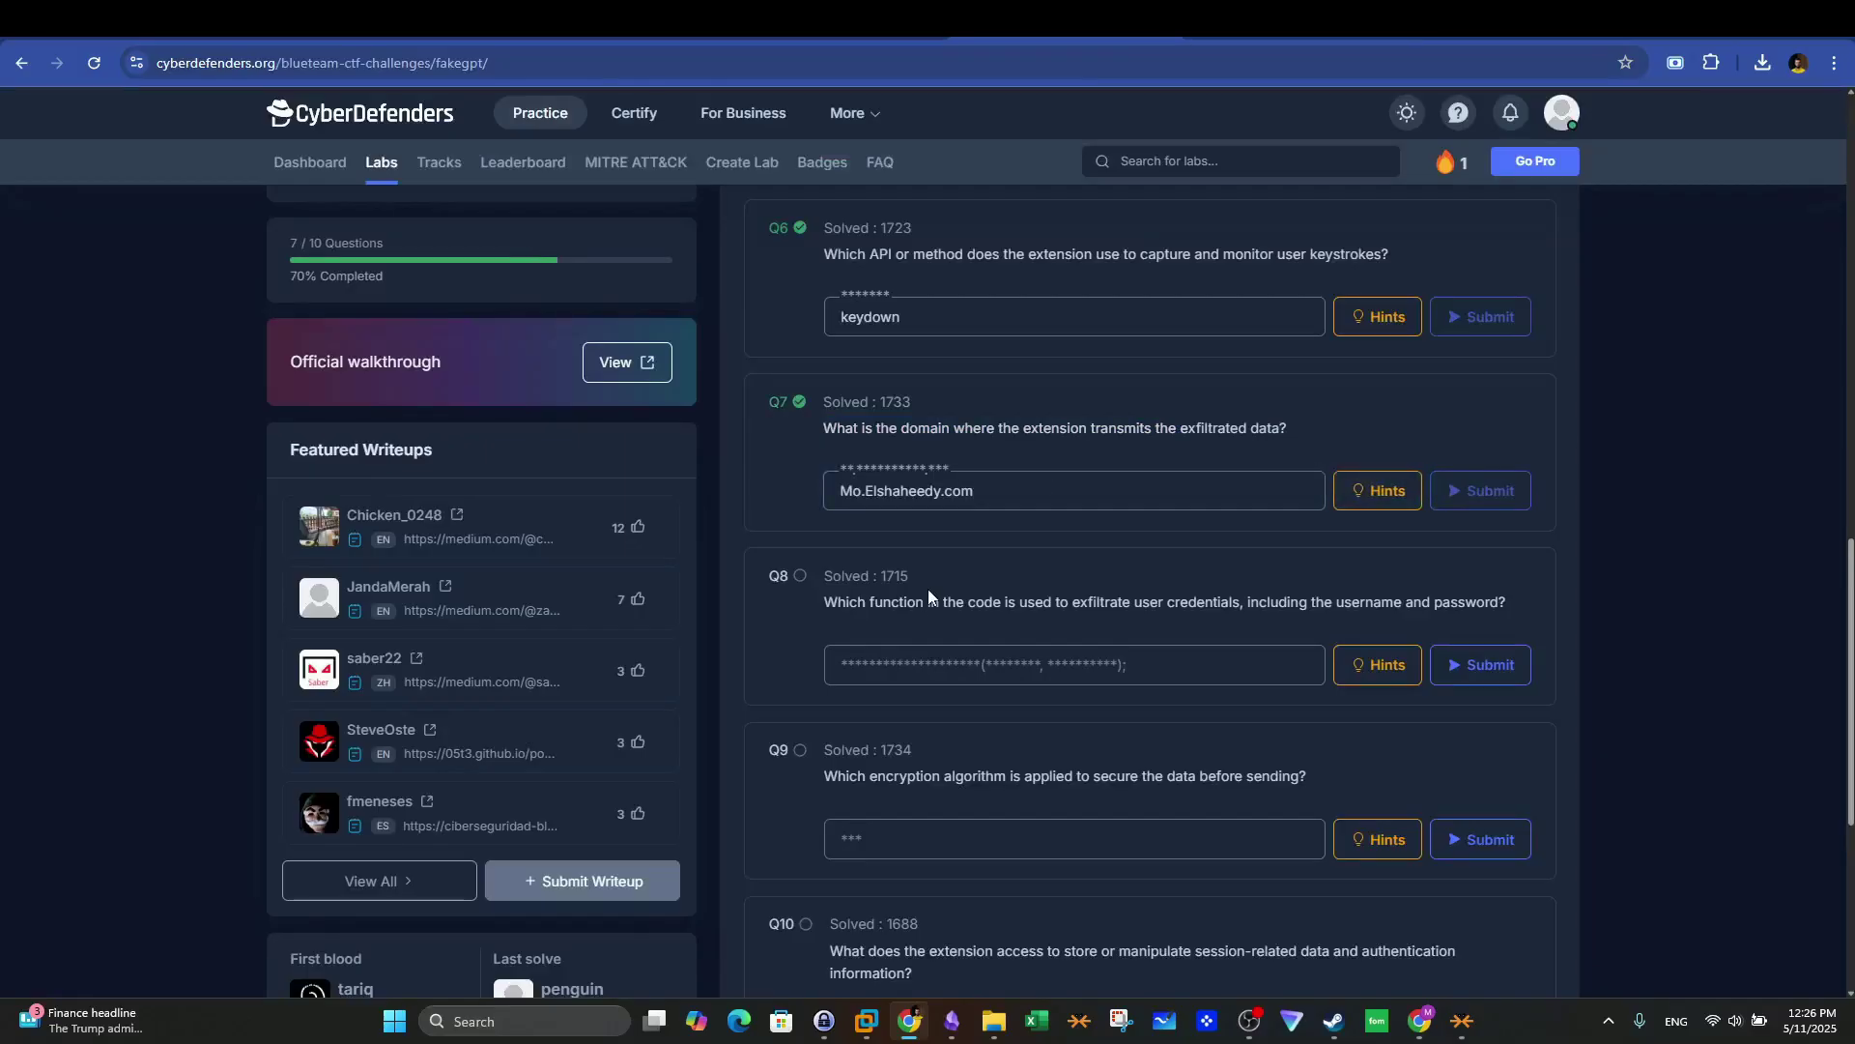
Step: Read question 8 and review the target hostname check and the submit and keydown listeners at lines 9 to 25 of app.js
left_click_drag(821, 609, 1506, 601)
key("ctrl+Tab")
scroll(885, 589, "up", 5)
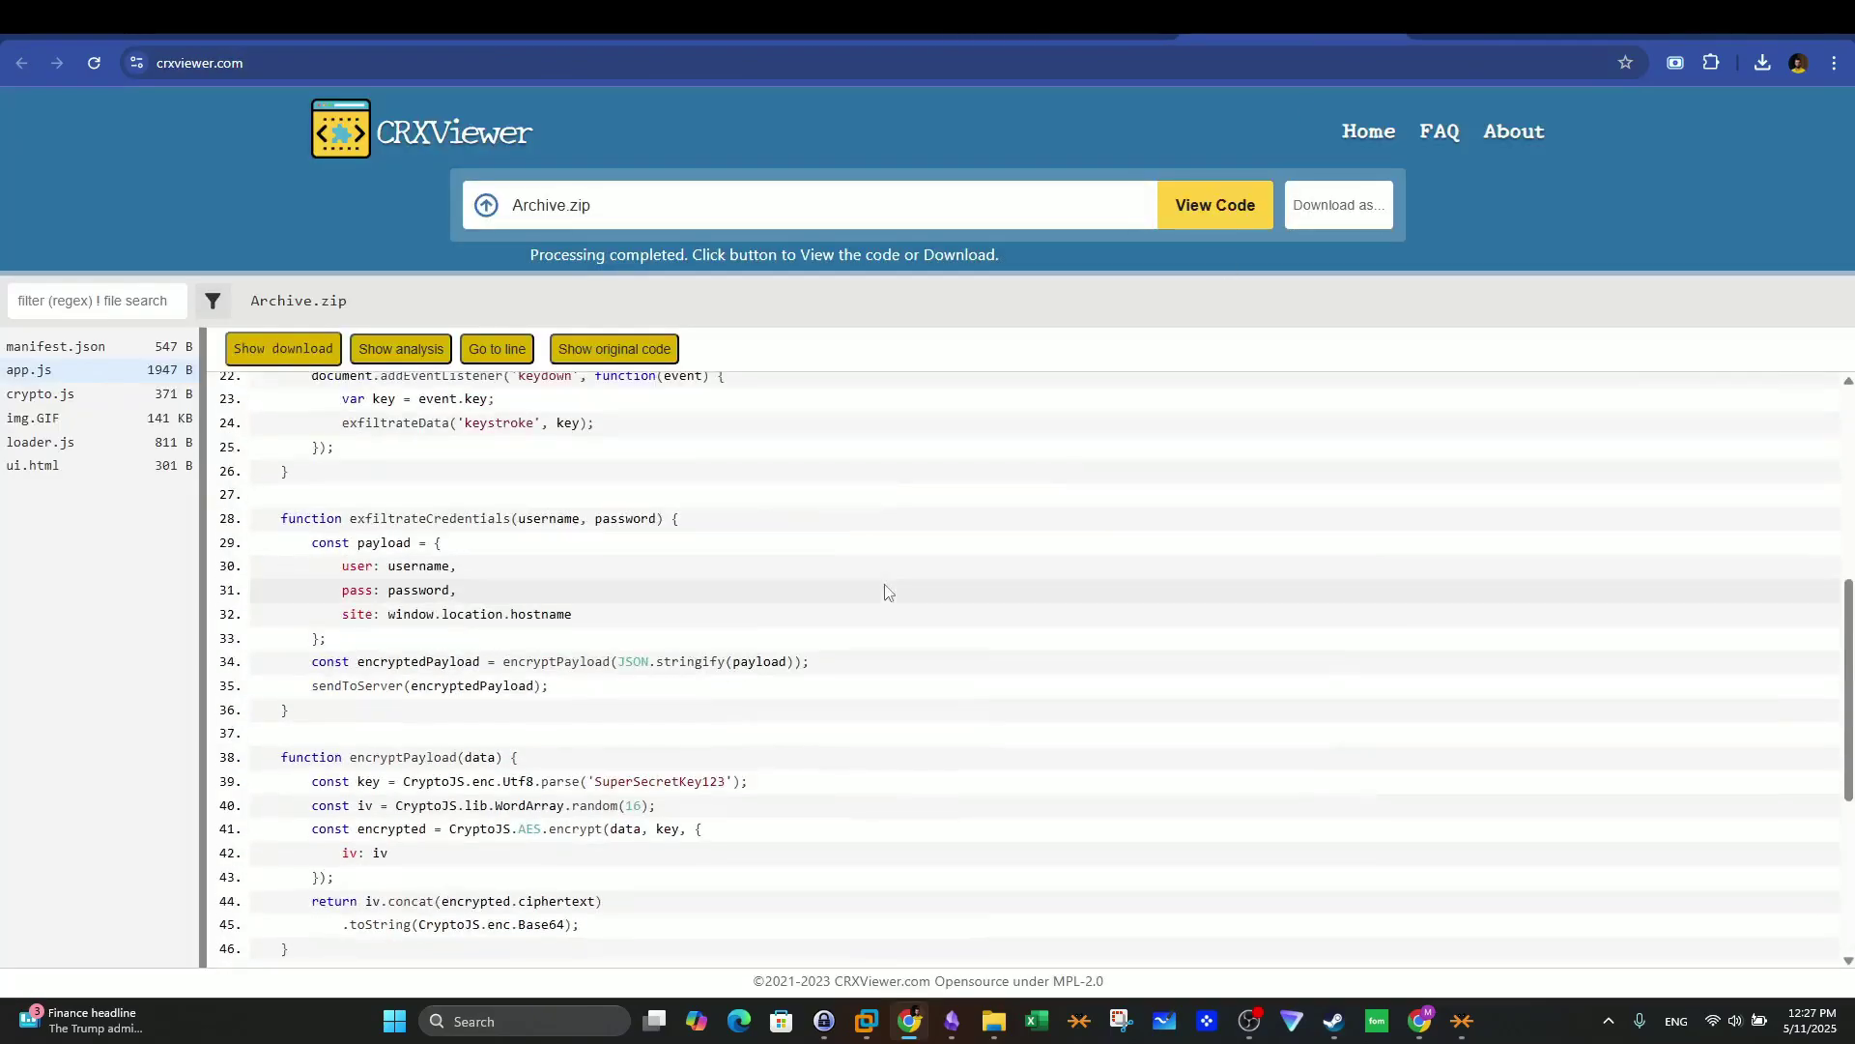
scroll(887, 592, "up", 4)
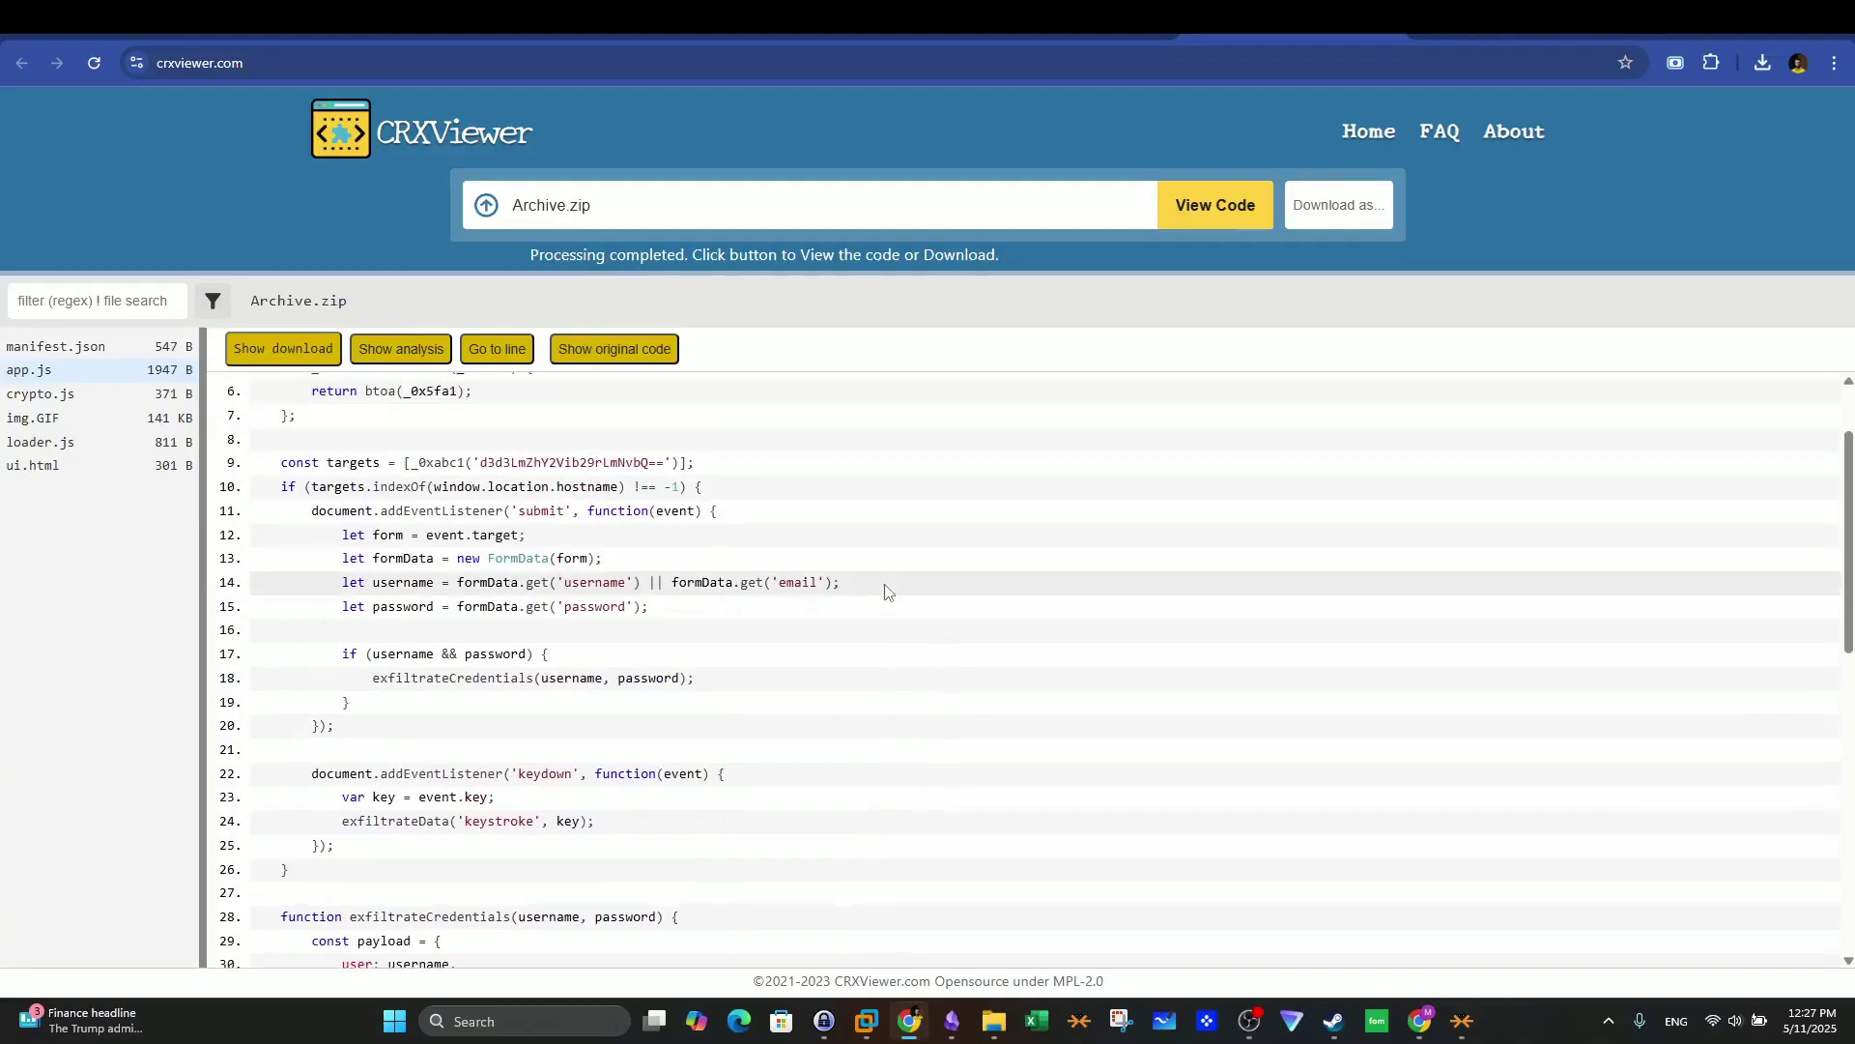
left_click_drag(281, 486, 683, 486)
scroll(607, 601, "down", 3)
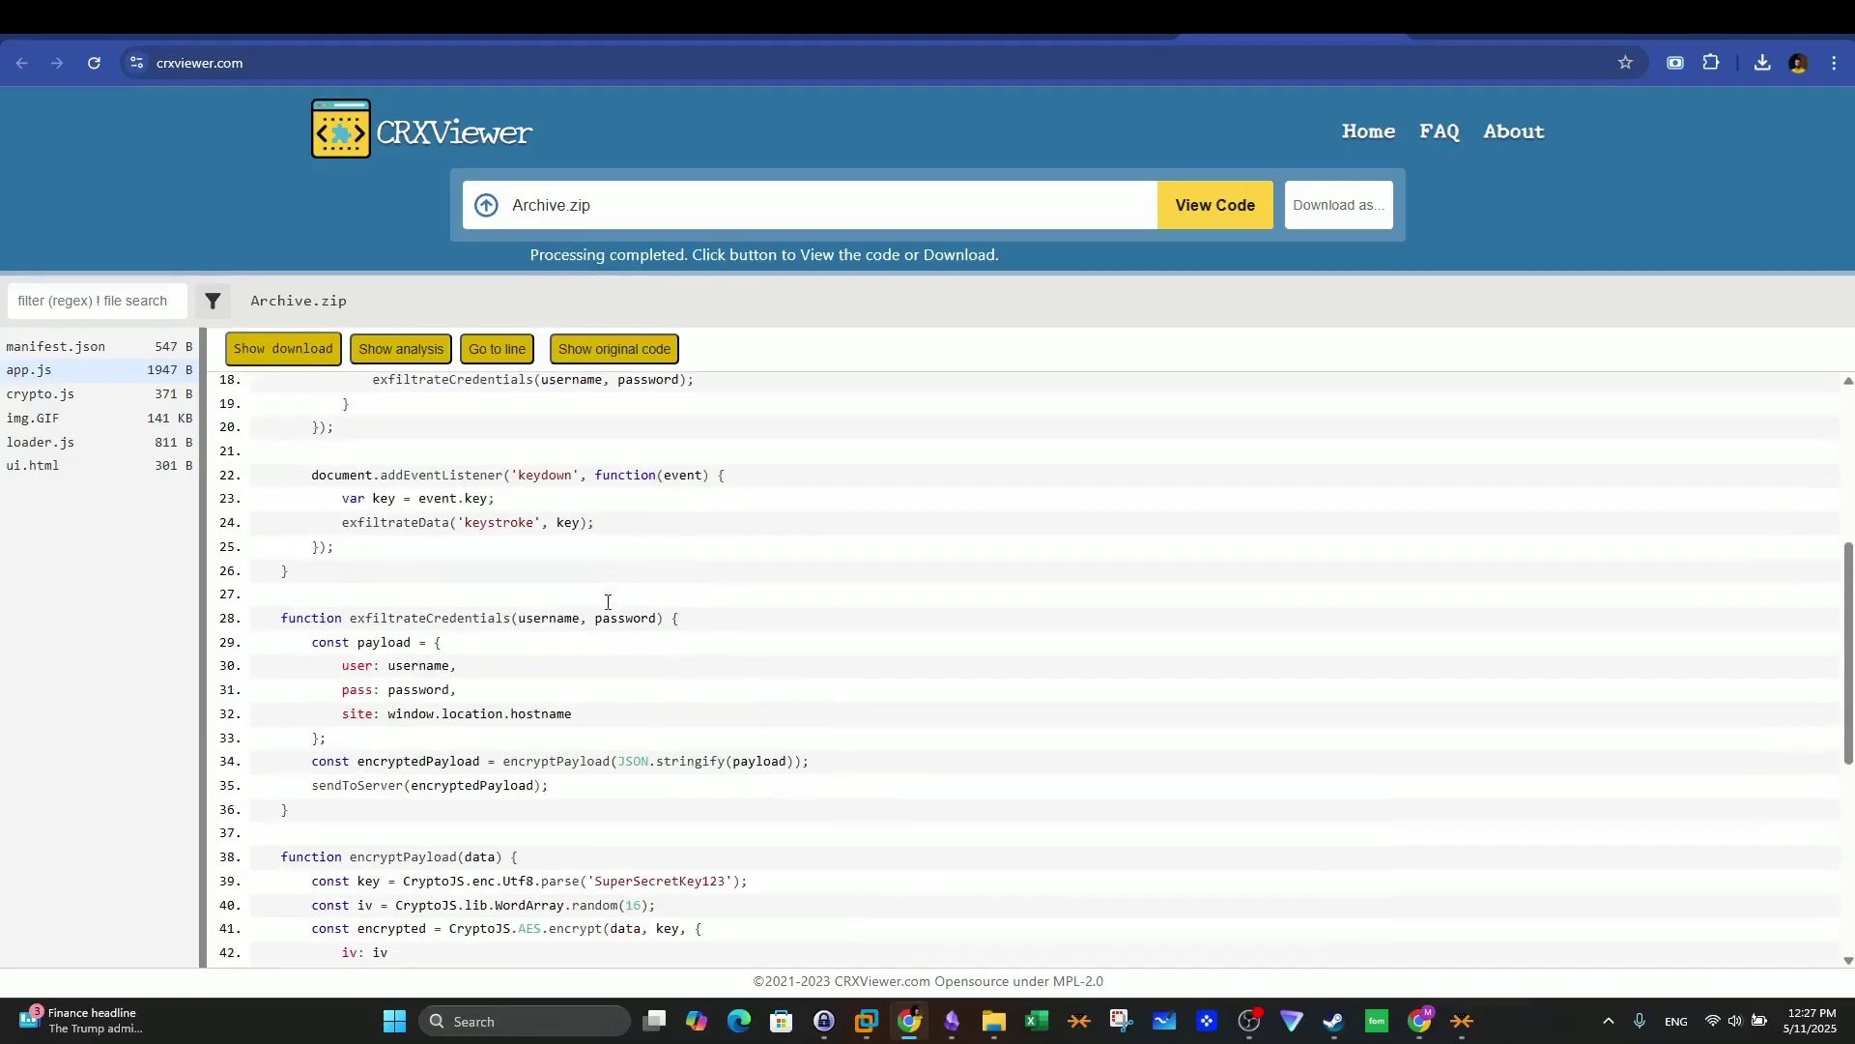
scroll(586, 561, "up", 4)
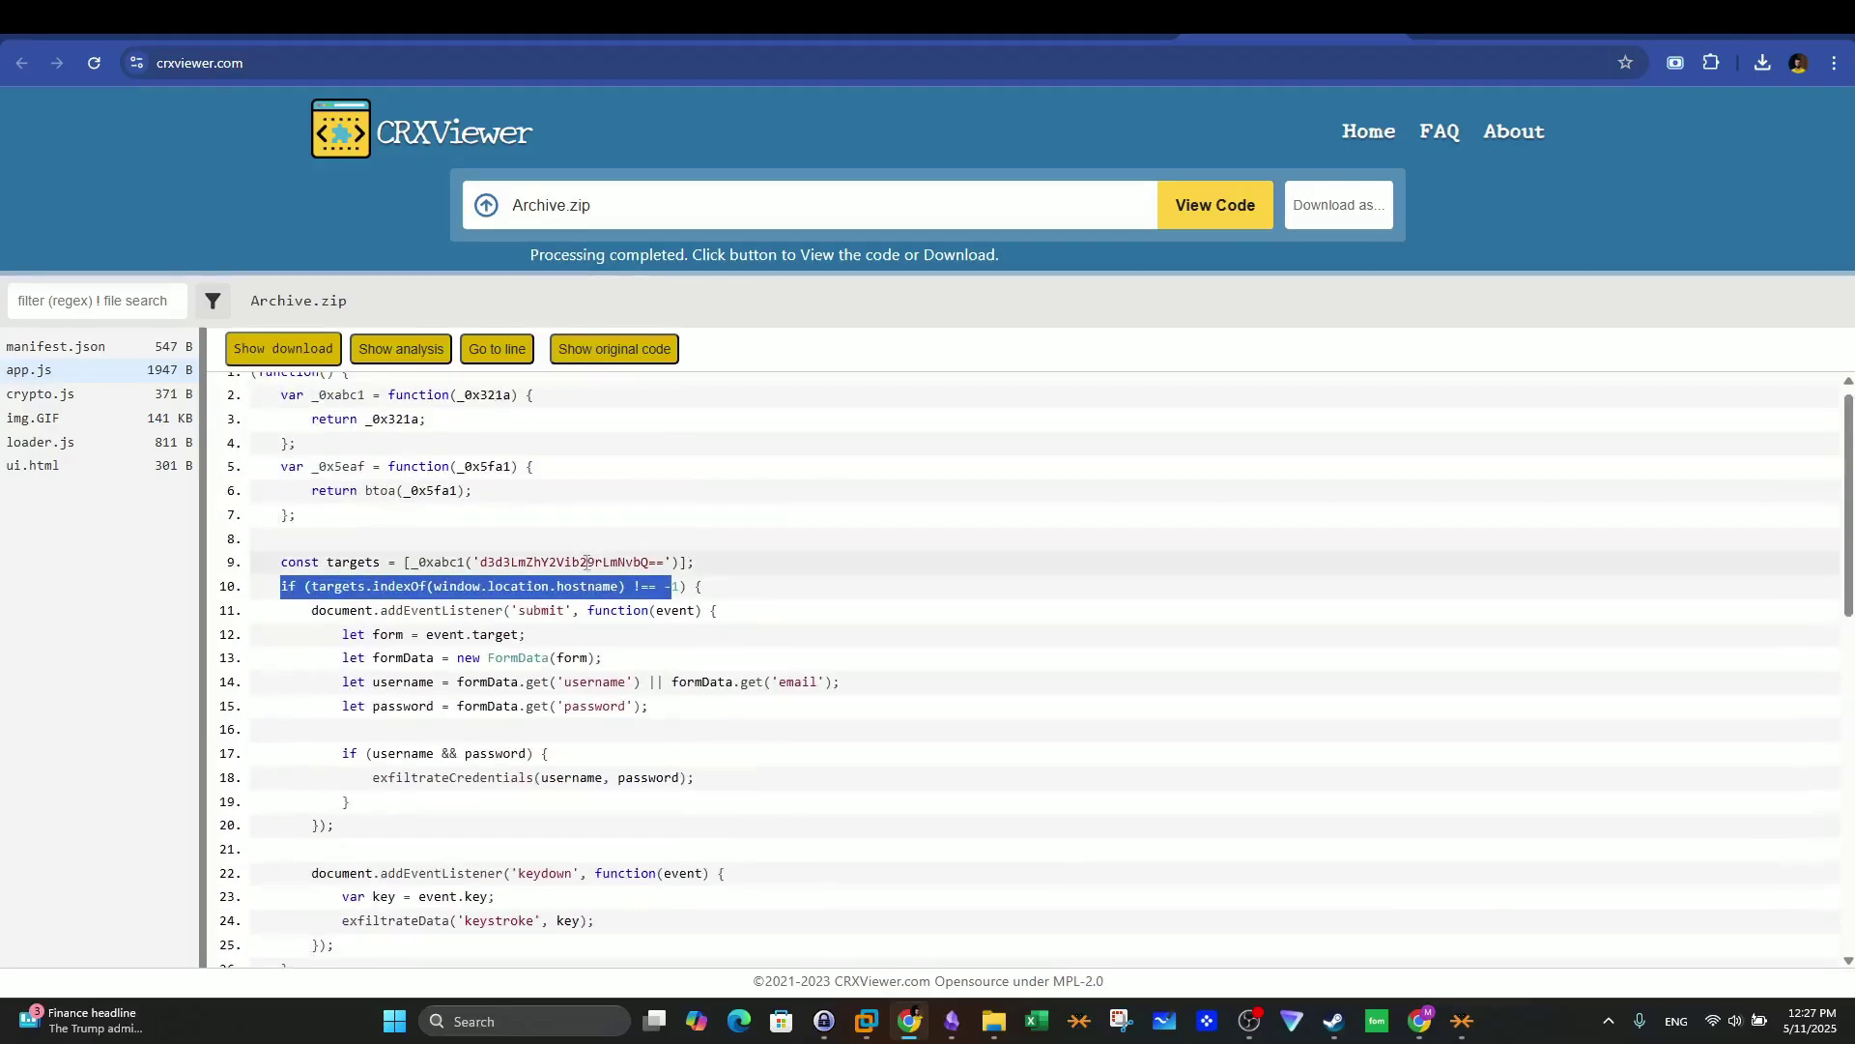
left_click_drag(380, 610, 564, 609)
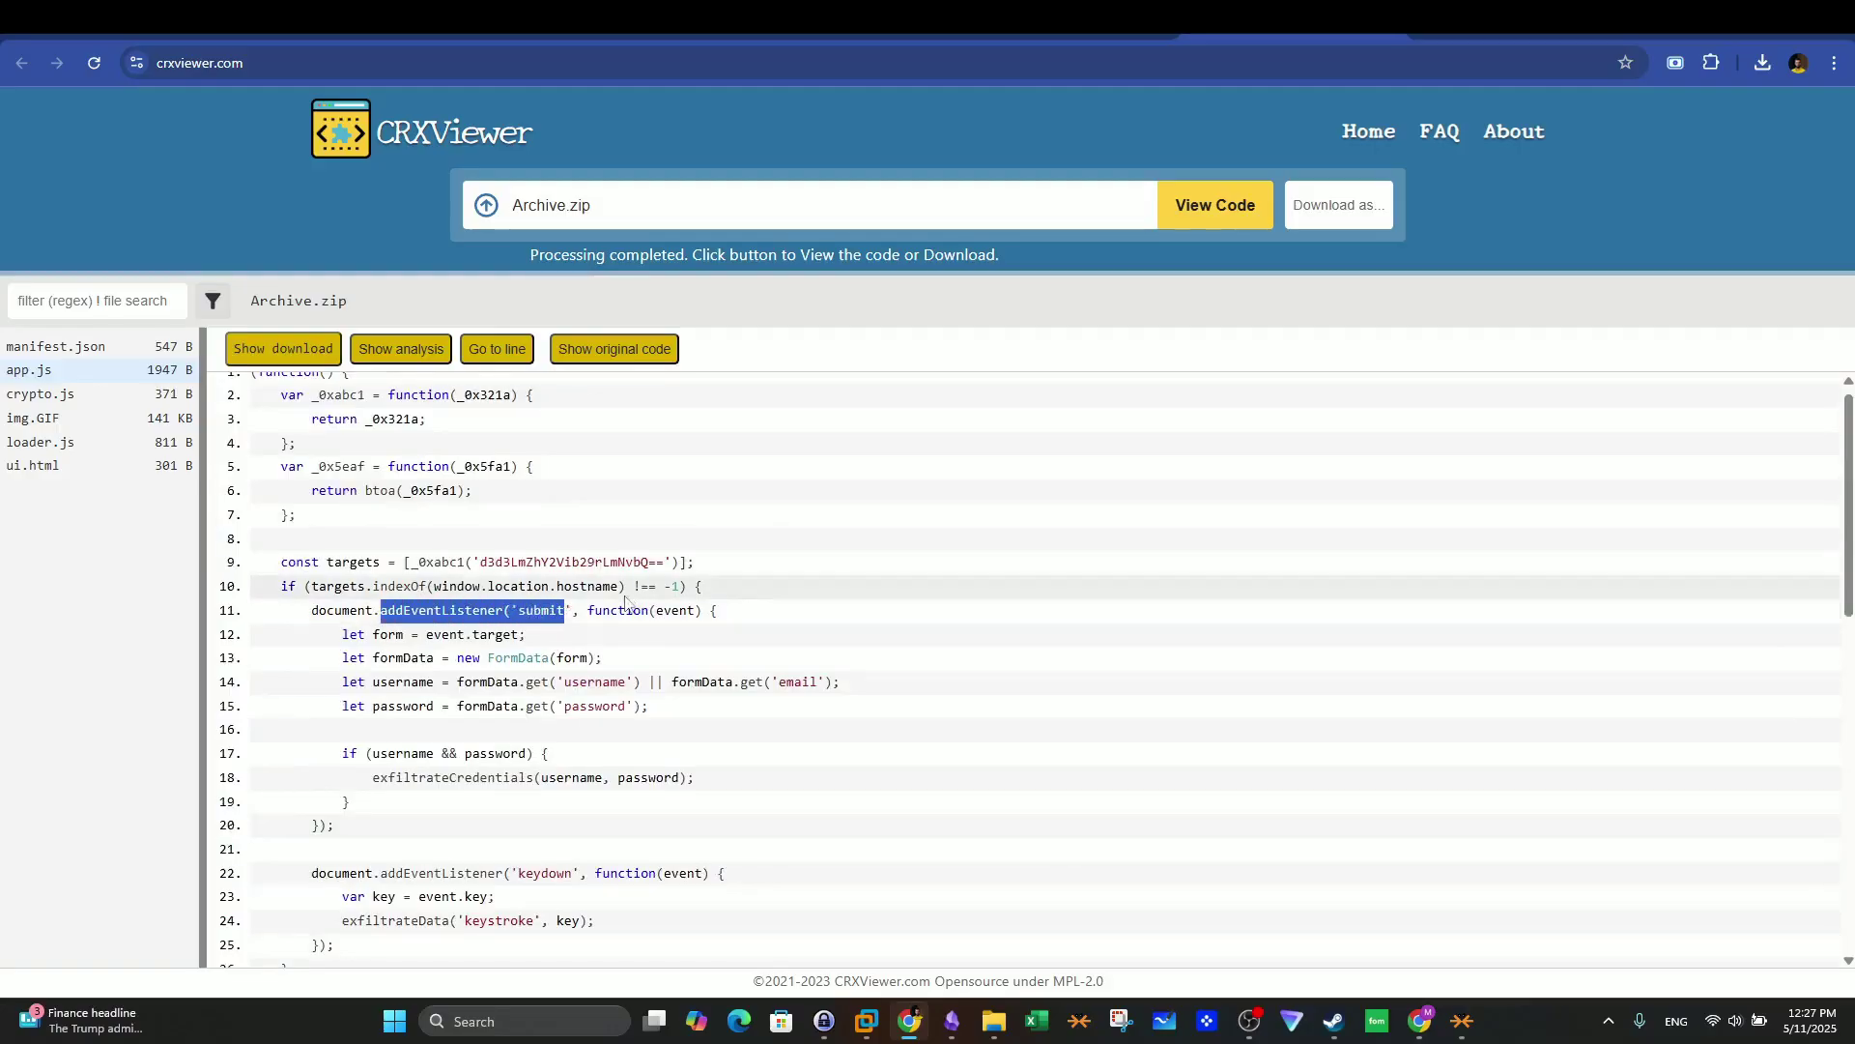
scroll(626, 603, "down", 3)
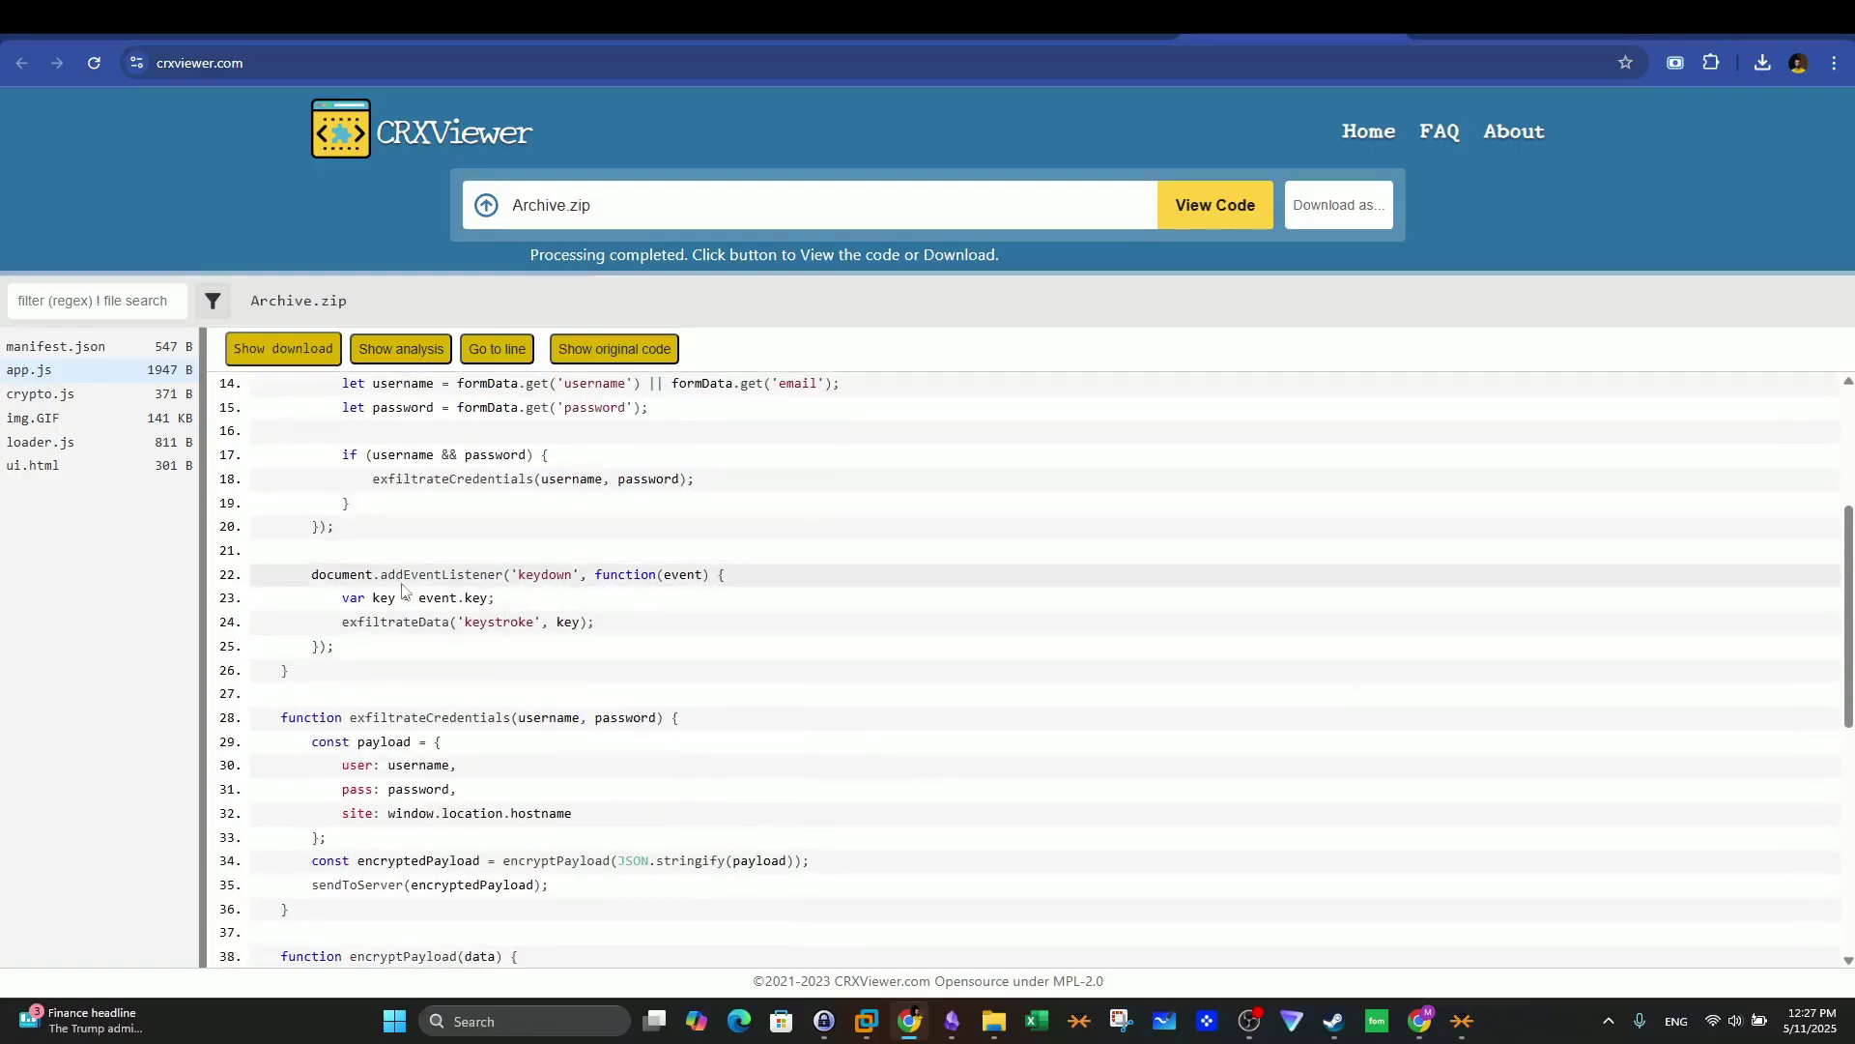
left_click_drag(381, 575, 548, 580)
scroll(548, 580, "down", 1)
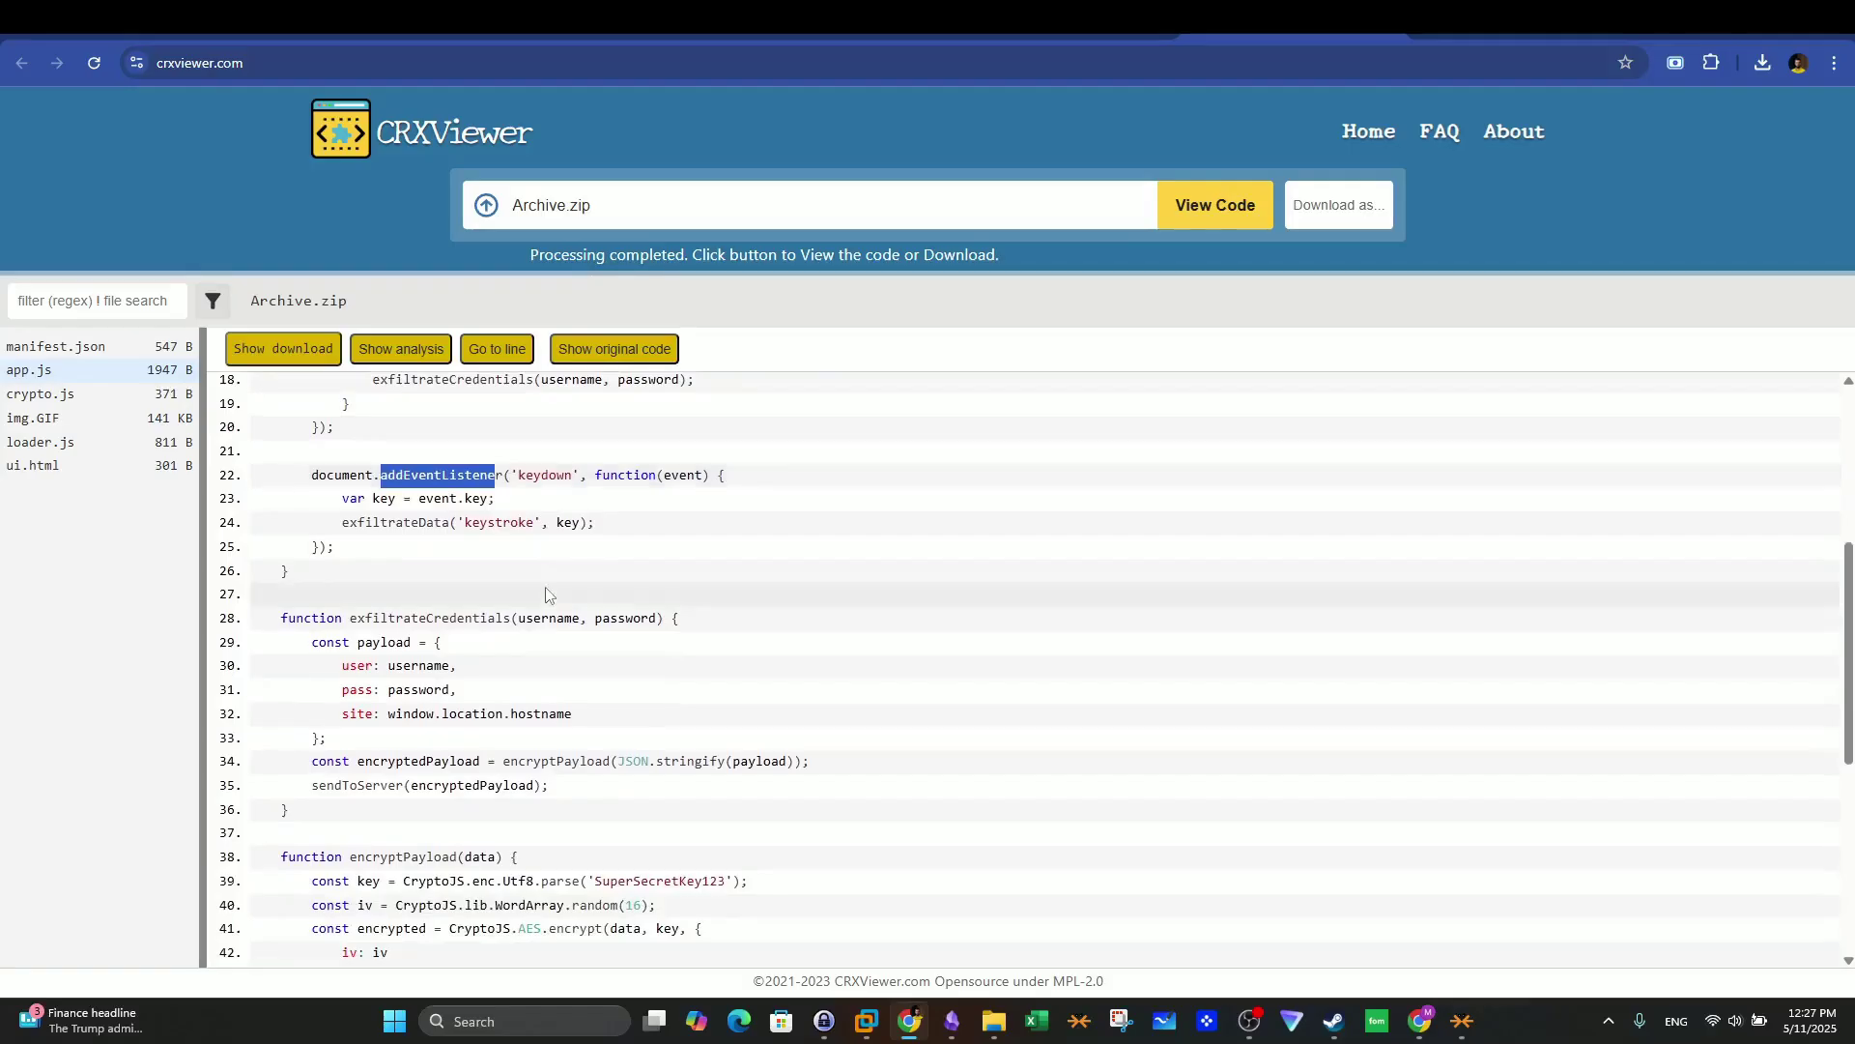
Step: Examine the exfiltrateCredentials function and its payload fields for user, pass and site at lines 28 to 32 of app.js
left_click_drag(350, 619, 517, 619)
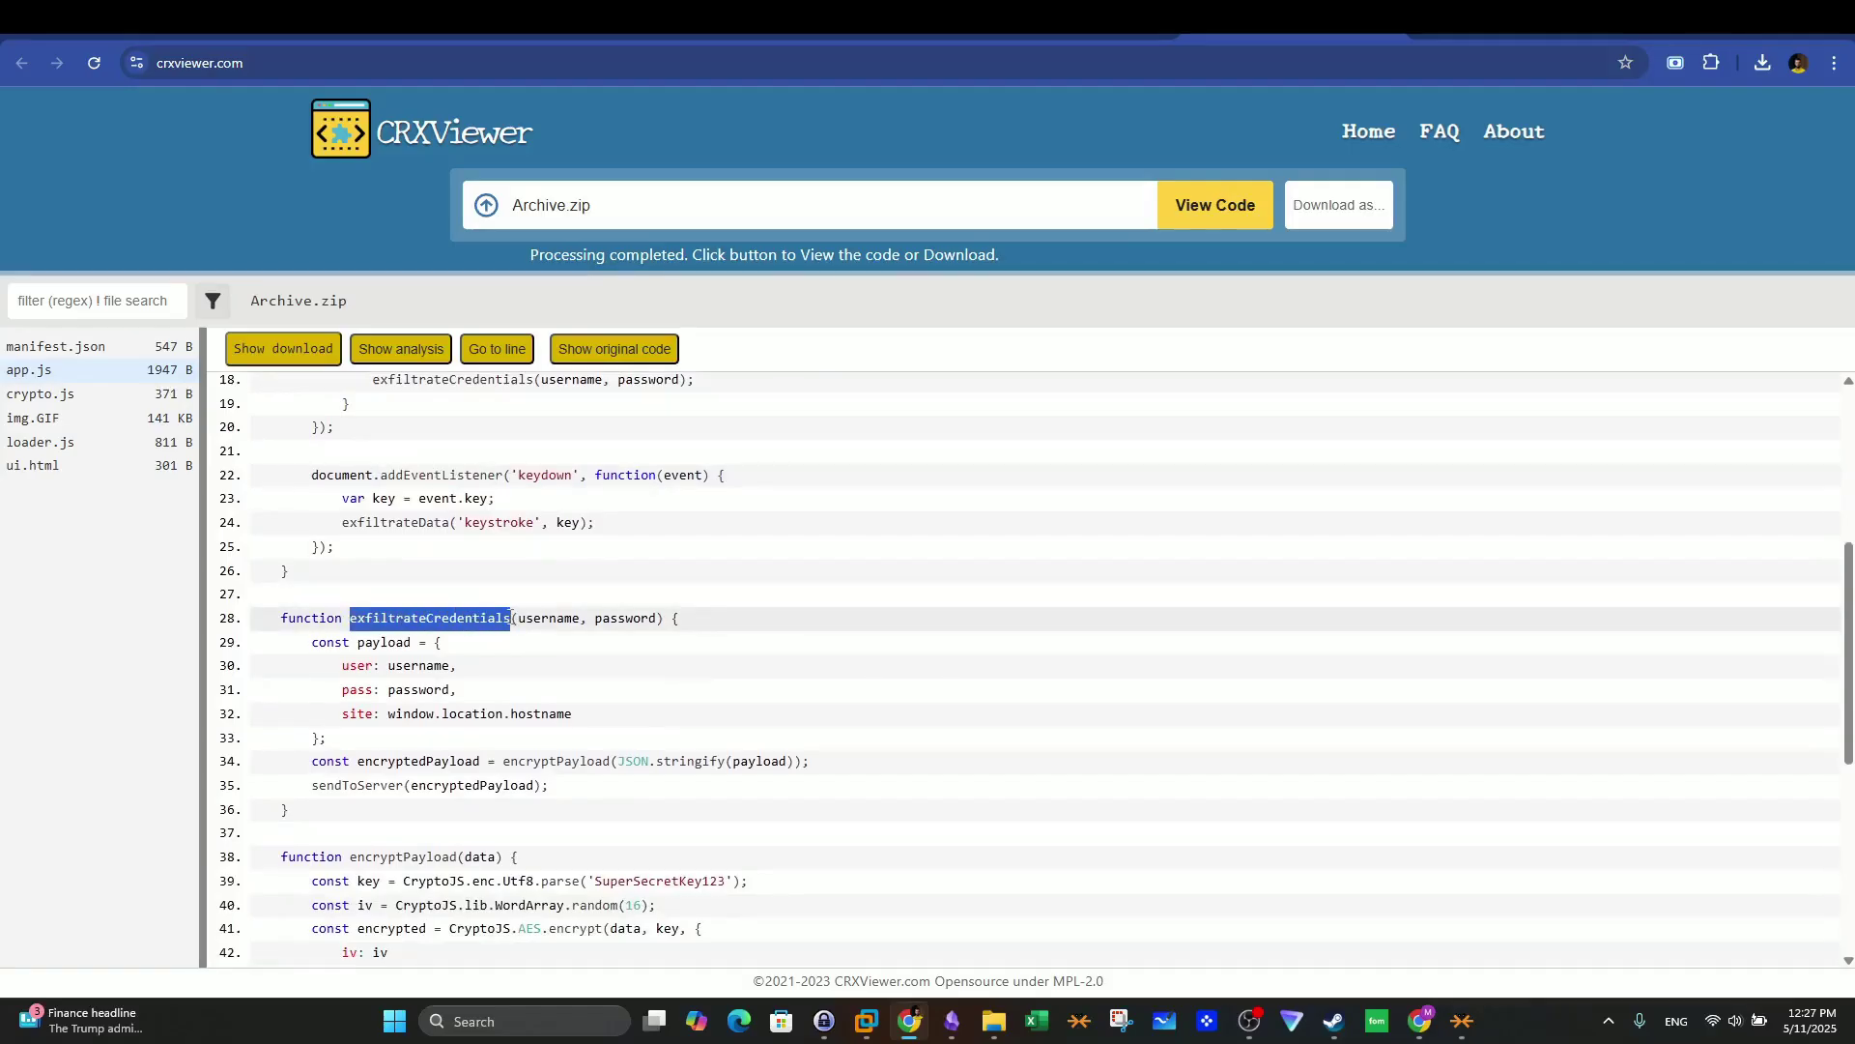
scroll(512, 618, "down", 1)
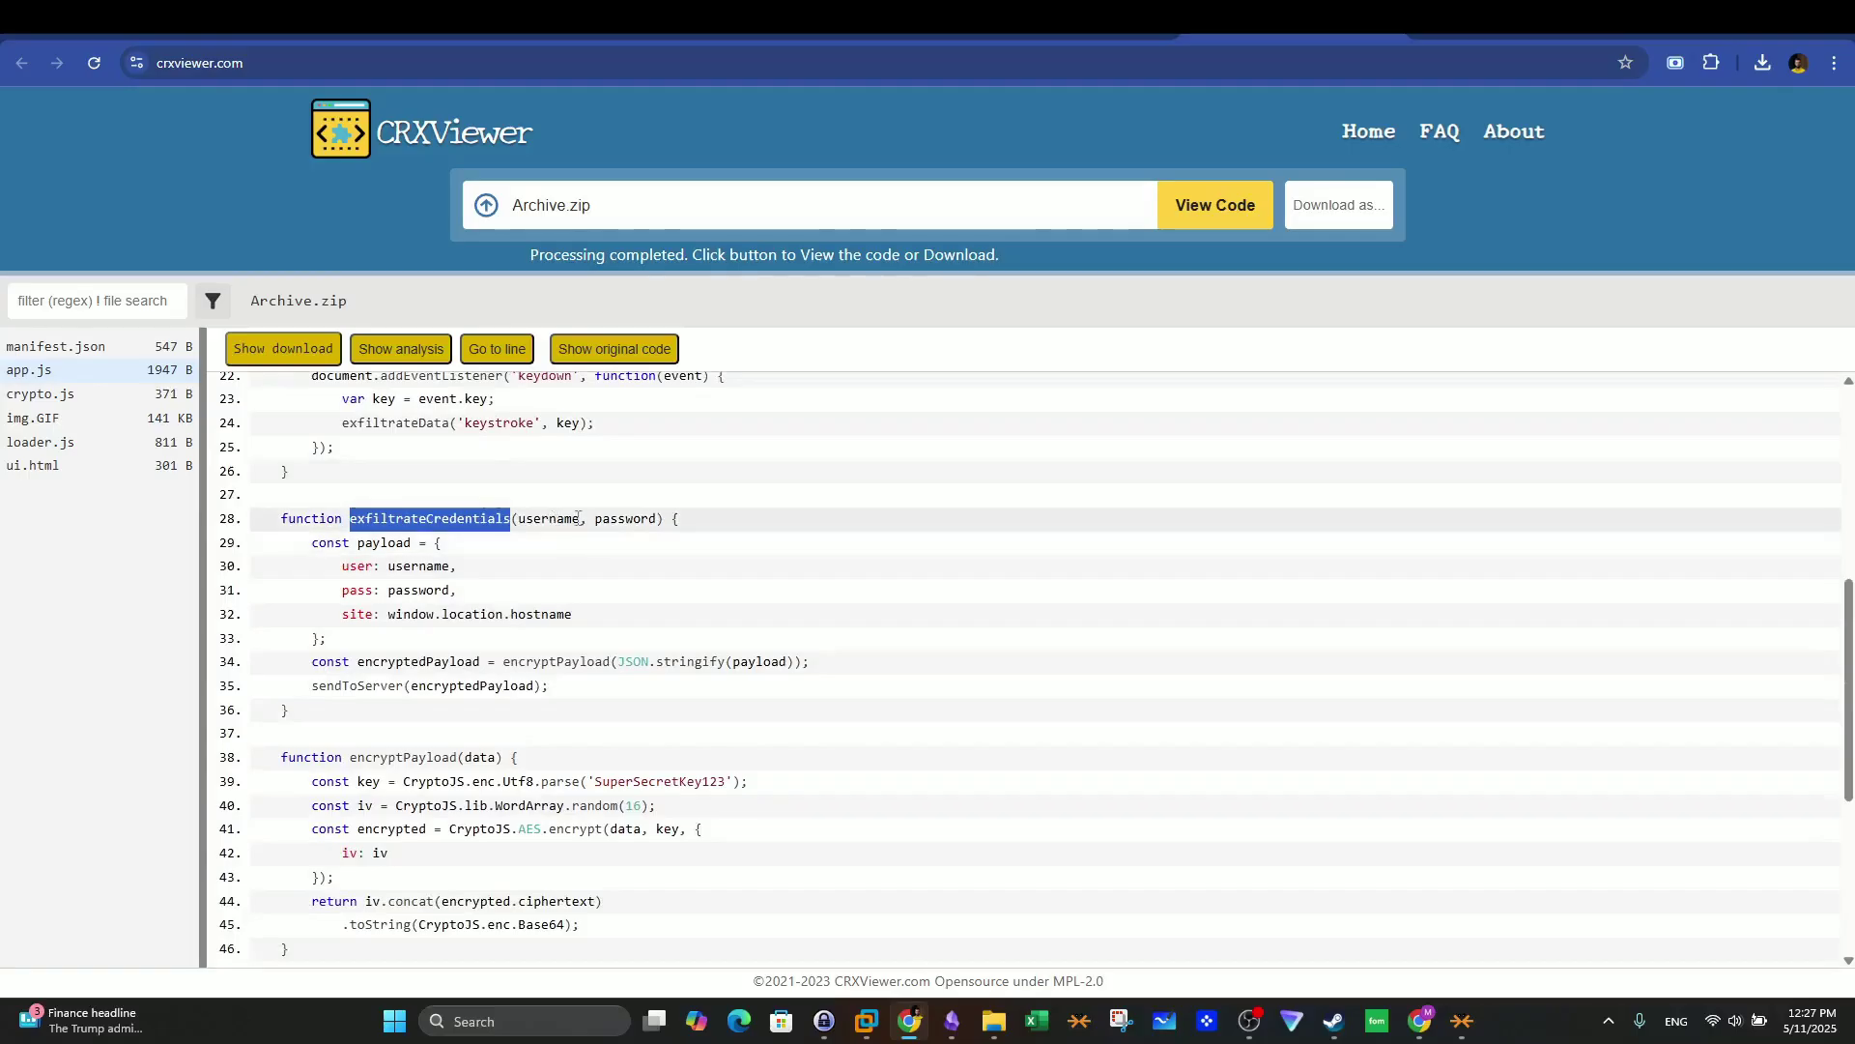
left_click(414, 543)
left_click_drag(414, 544, 434, 591)
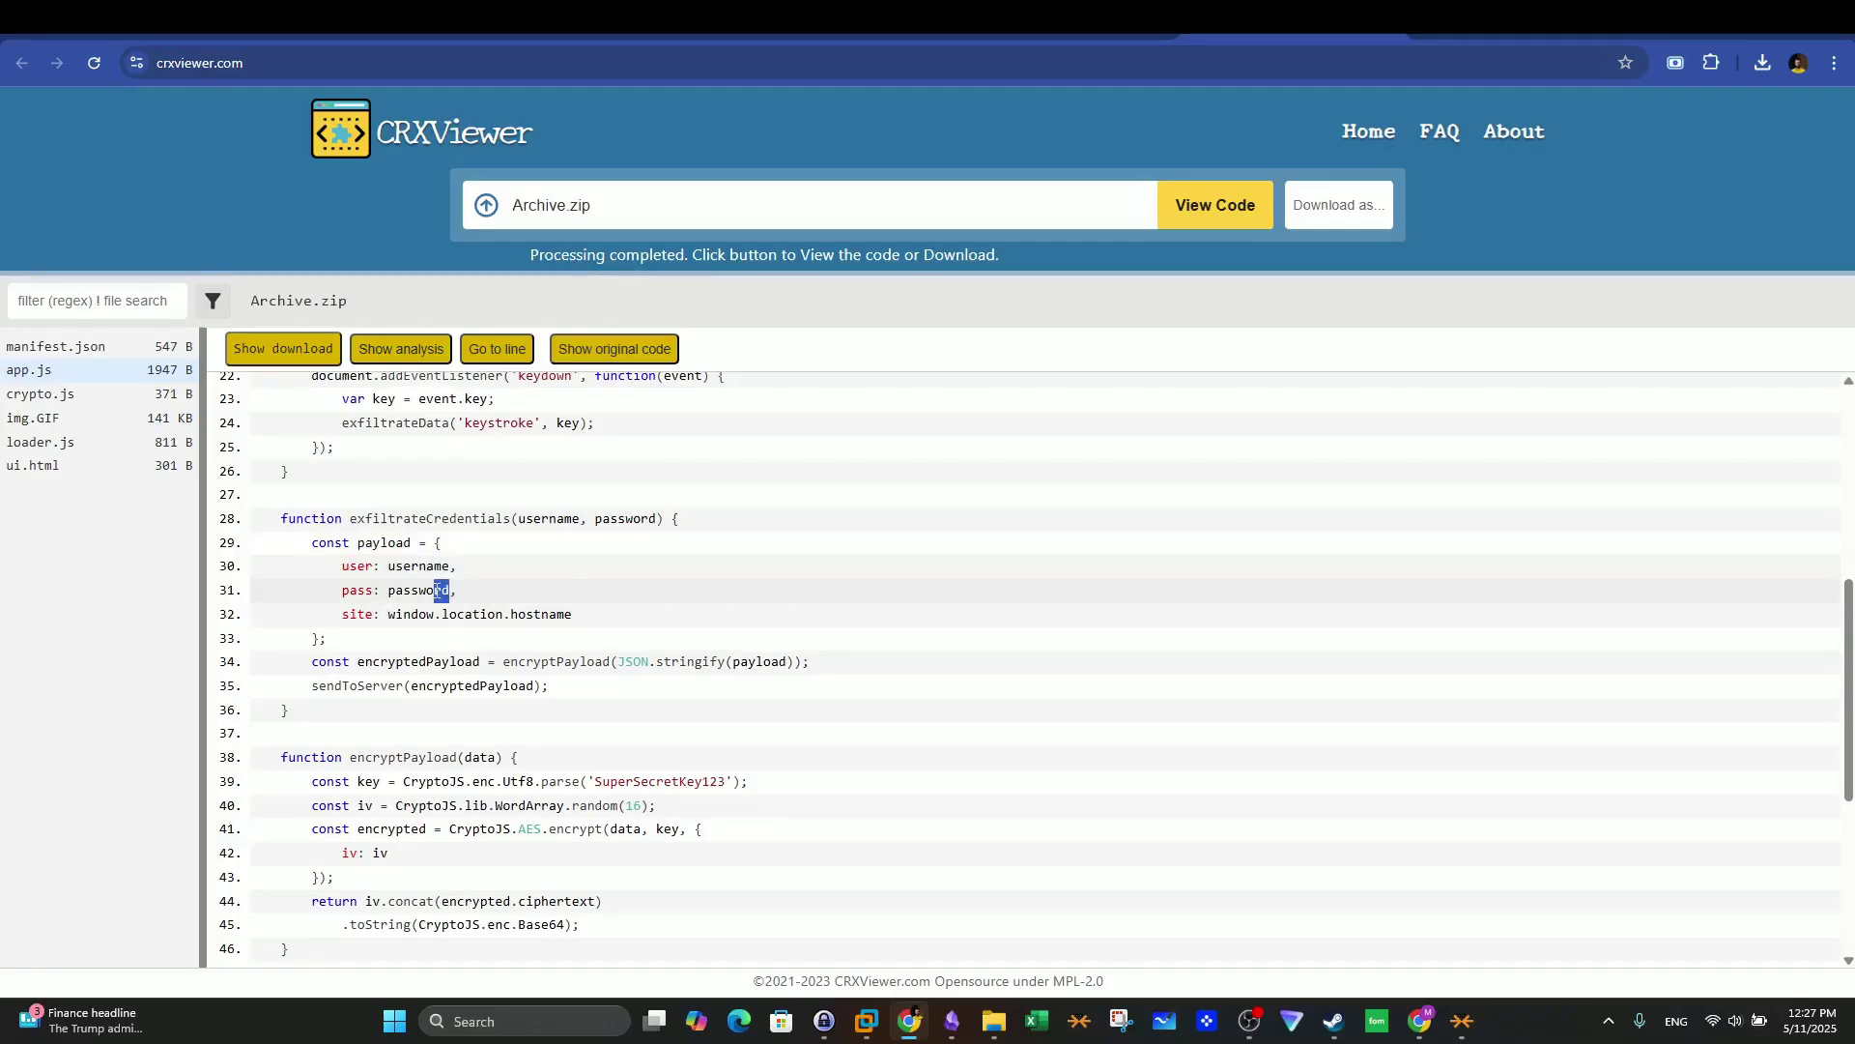
left_click_drag(564, 620, 458, 615)
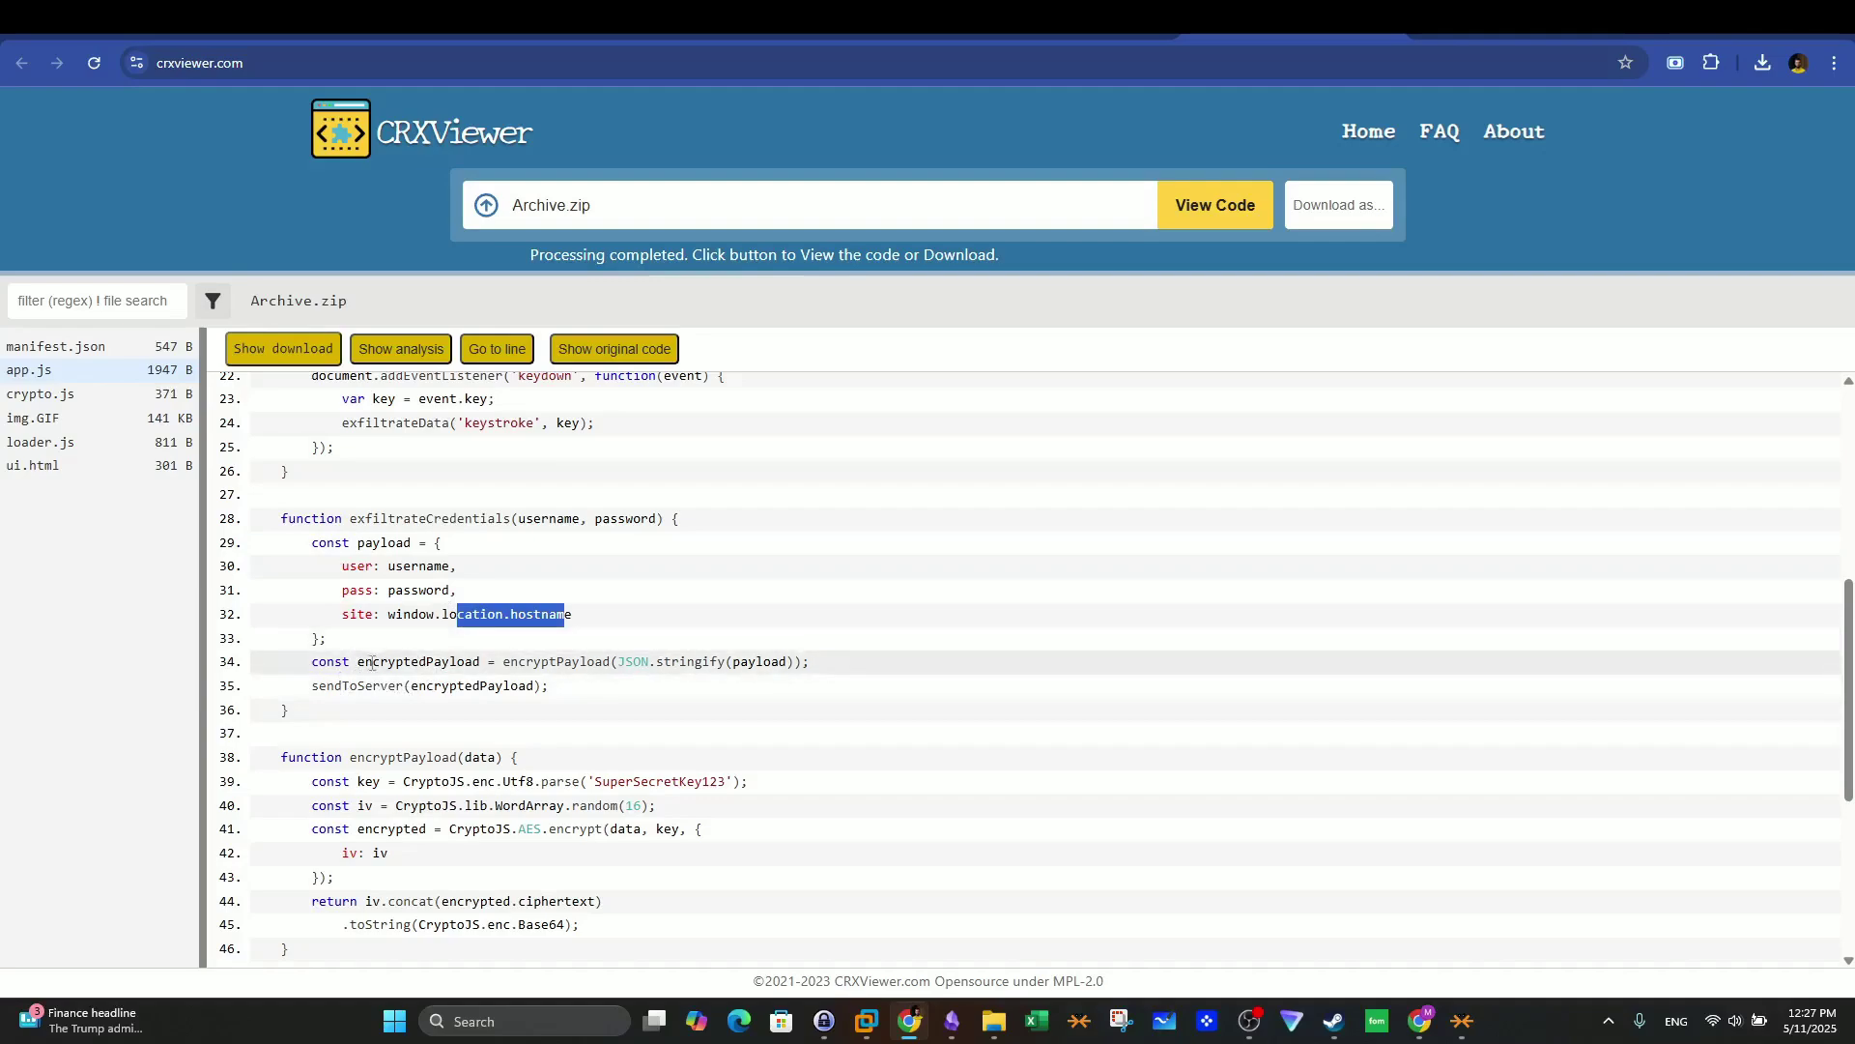
Step: Trace how the payload is stringified and passed to encryptPayload on line 34 of app.js
left_click_drag(359, 661, 493, 681)
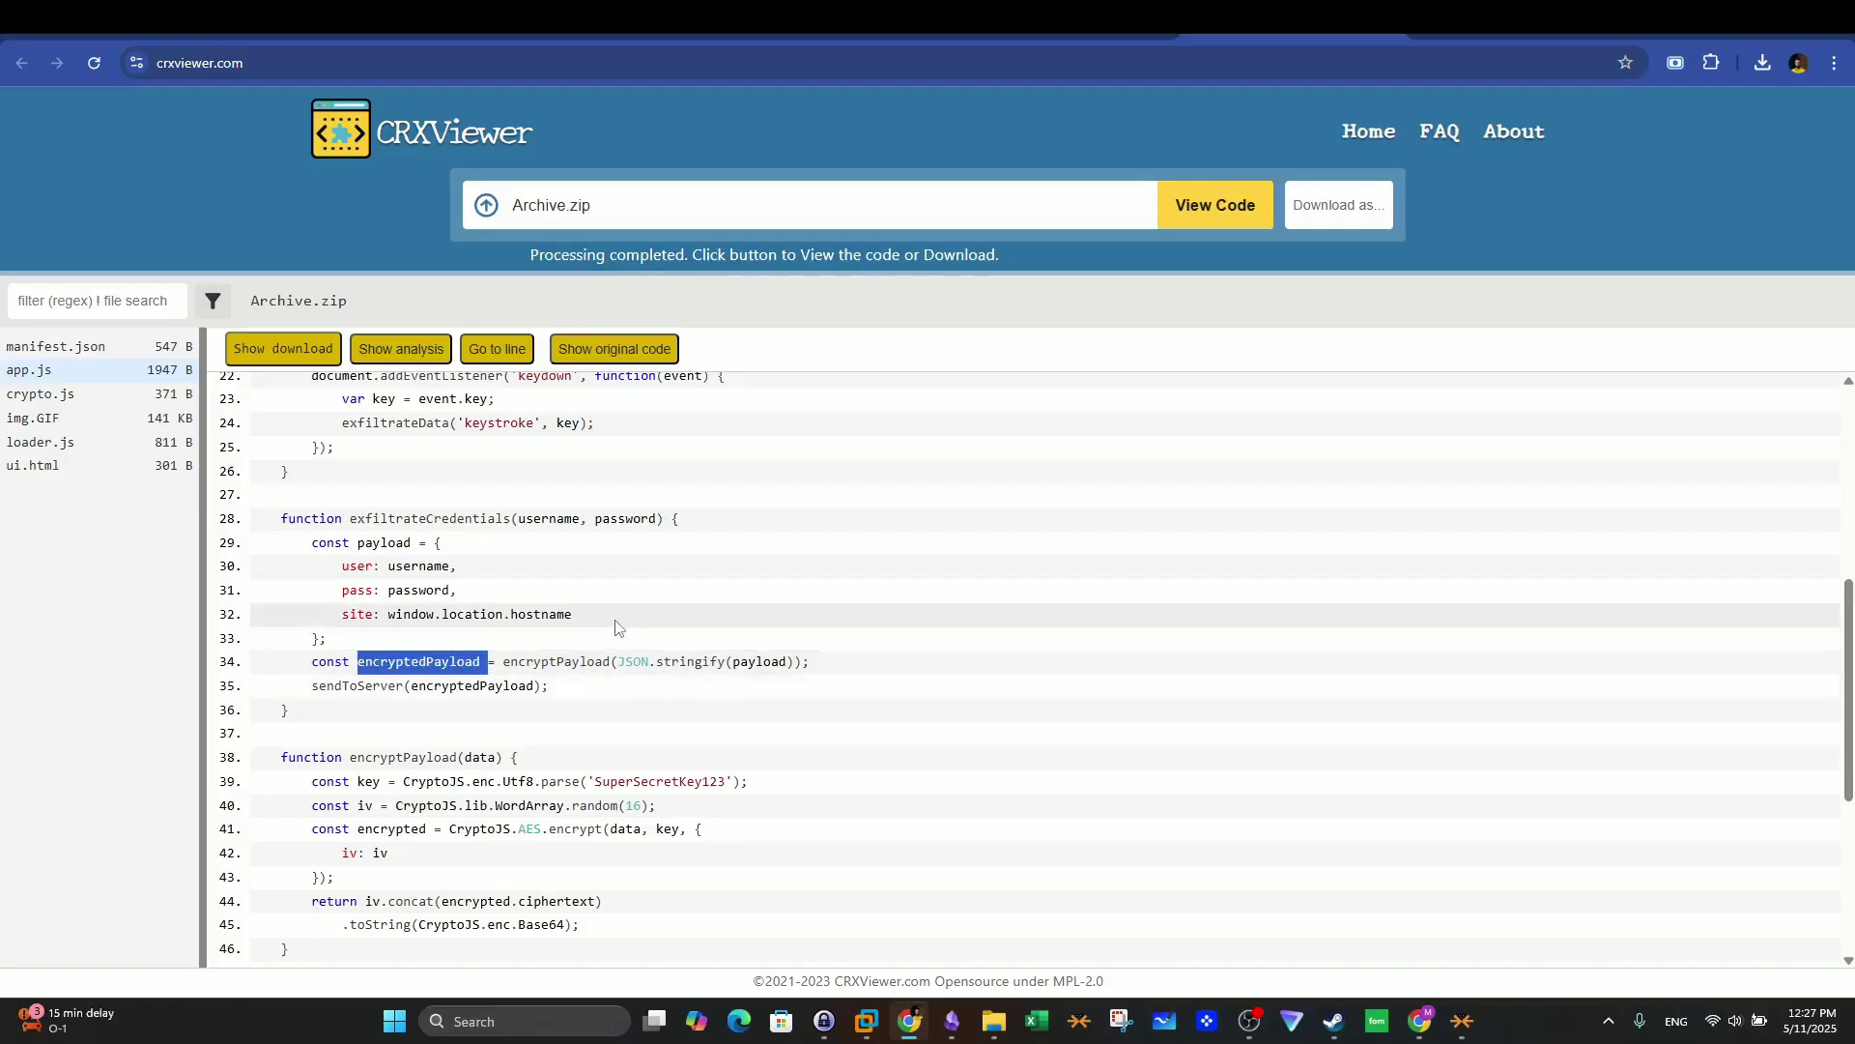
left_click_drag(603, 662, 504, 663)
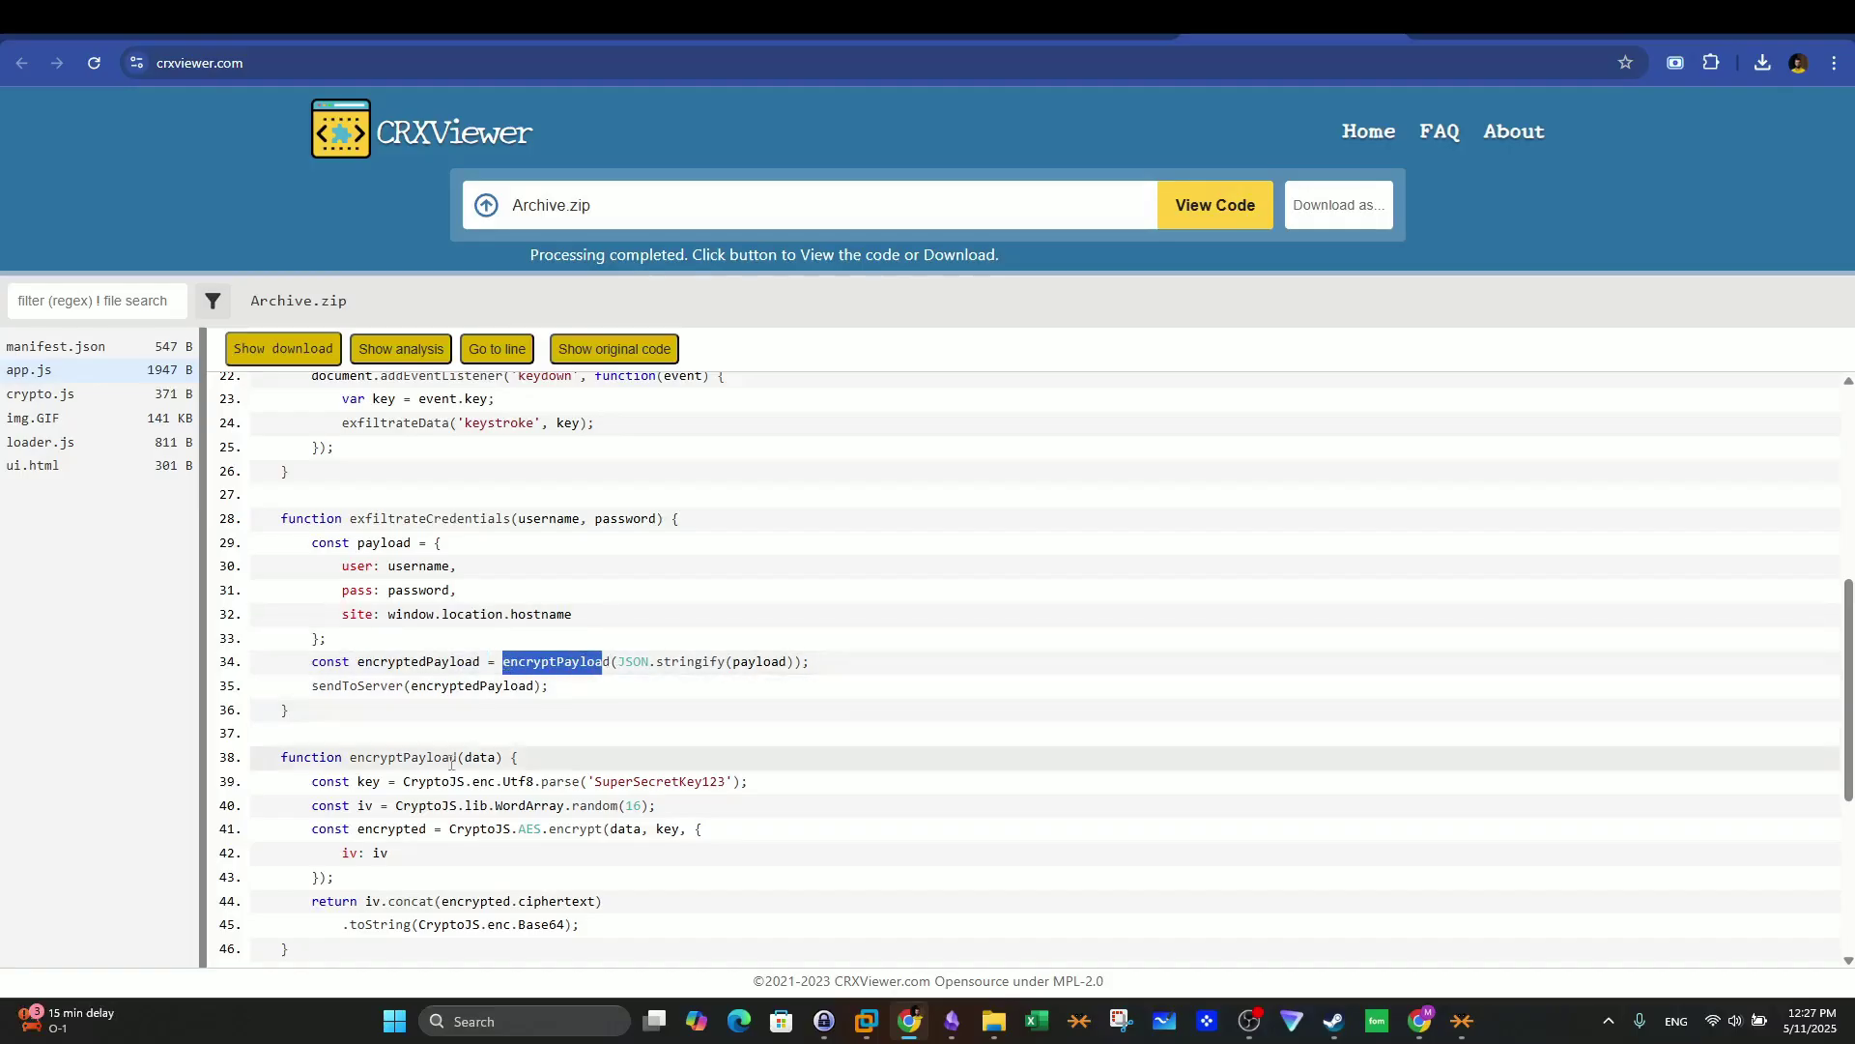
left_click_drag(487, 760, 371, 759)
left_click(643, 665)
left_click_drag(635, 664, 766, 667)
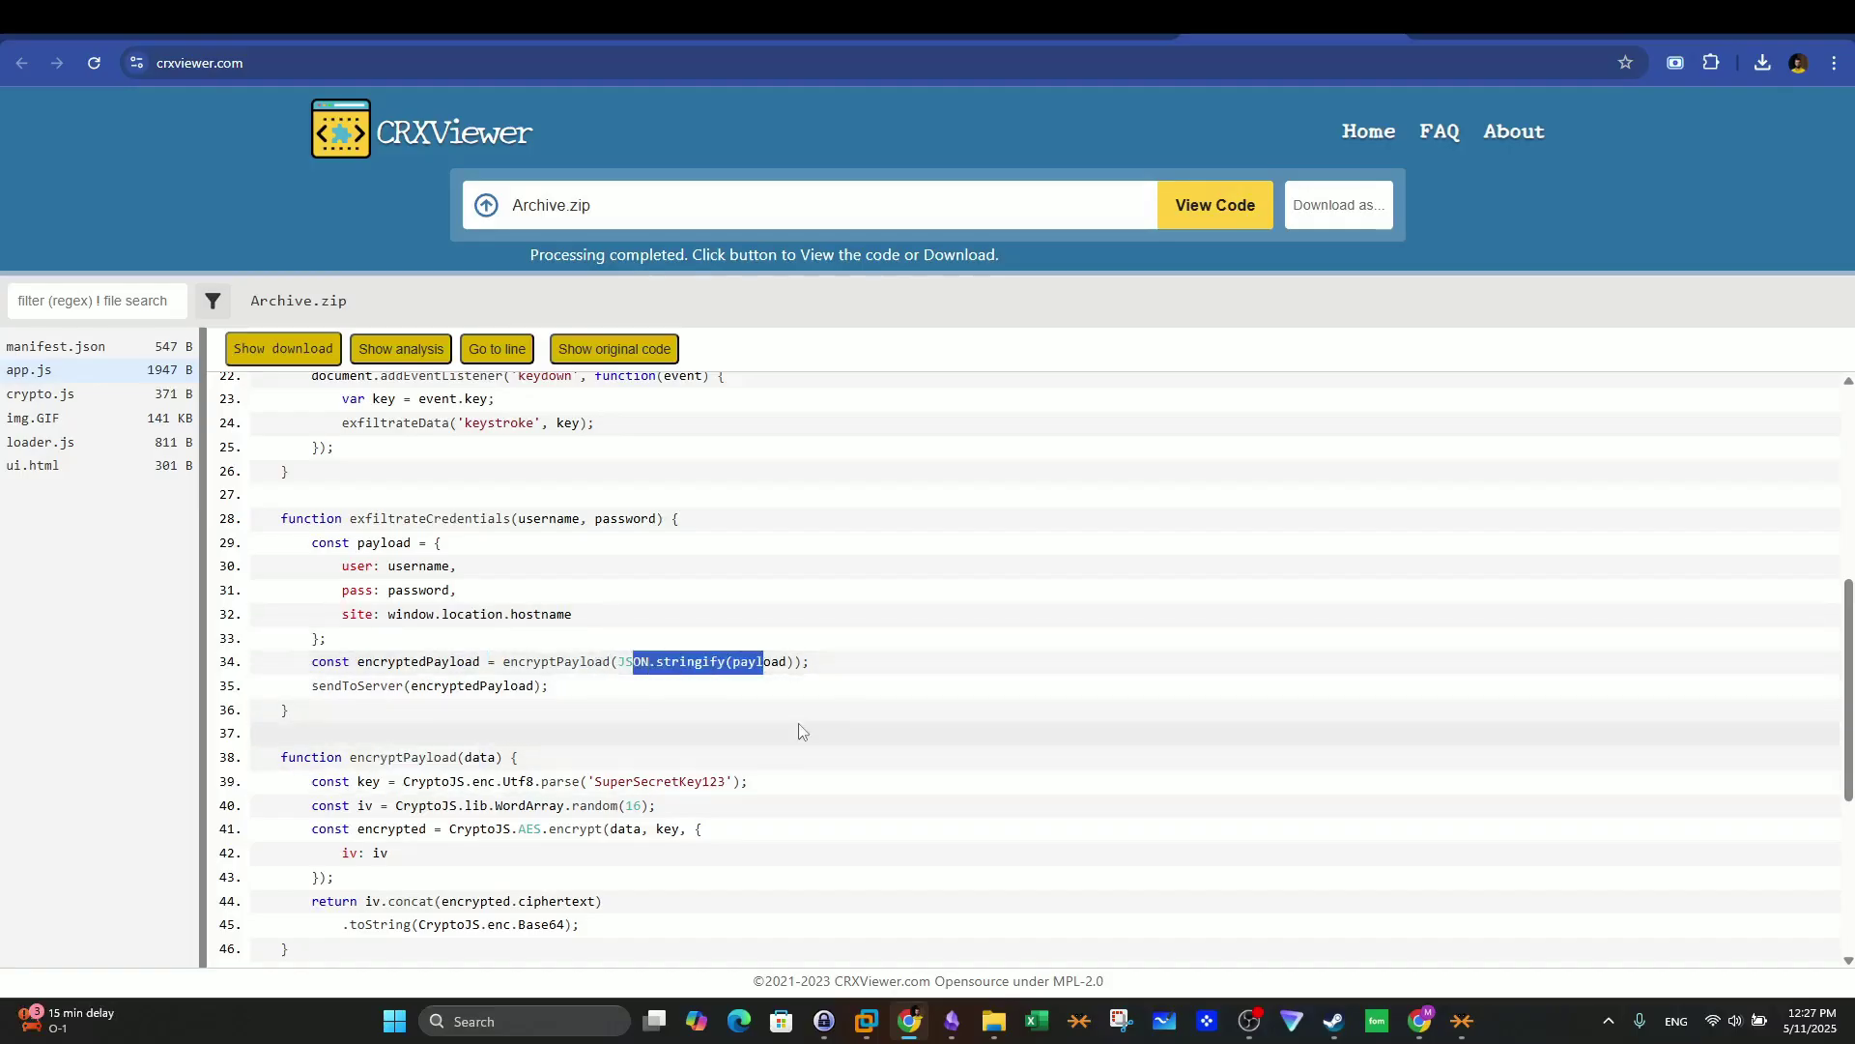
left_click(754, 664)
left_click_drag(395, 543, 403, 543)
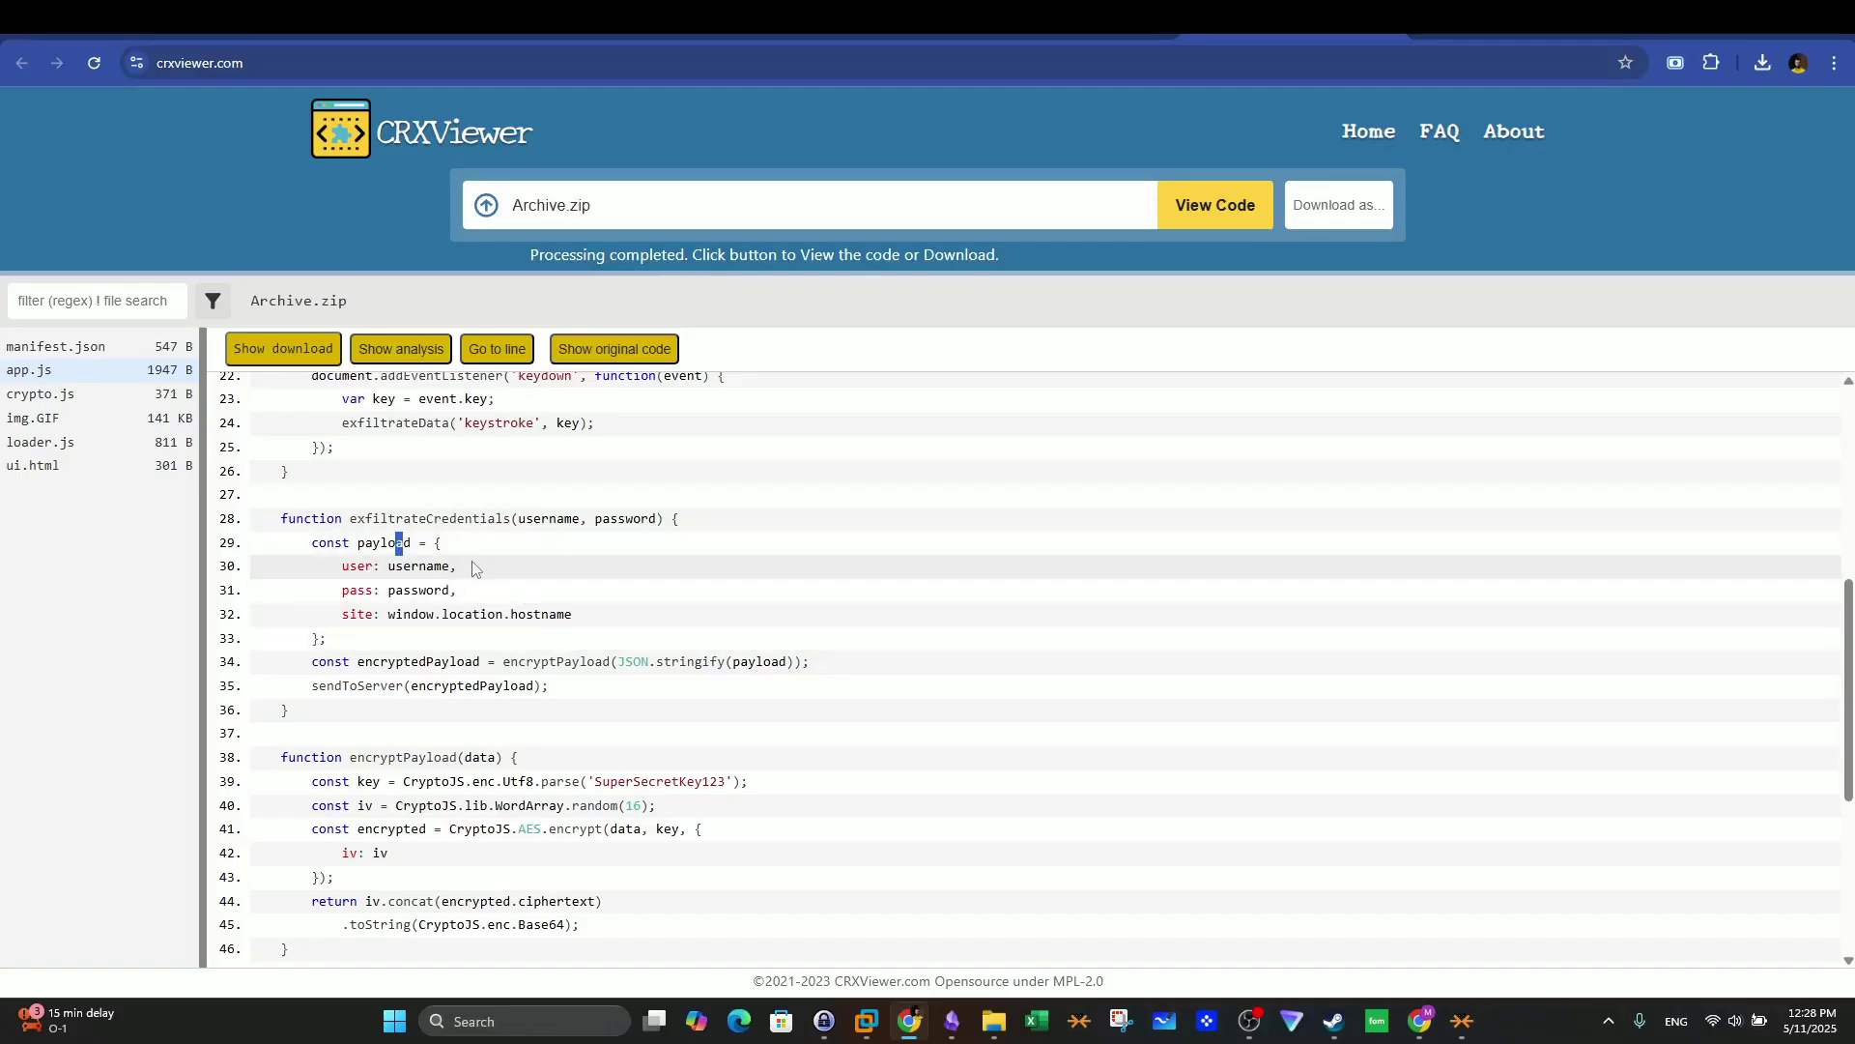
left_click_drag(503, 662, 611, 663)
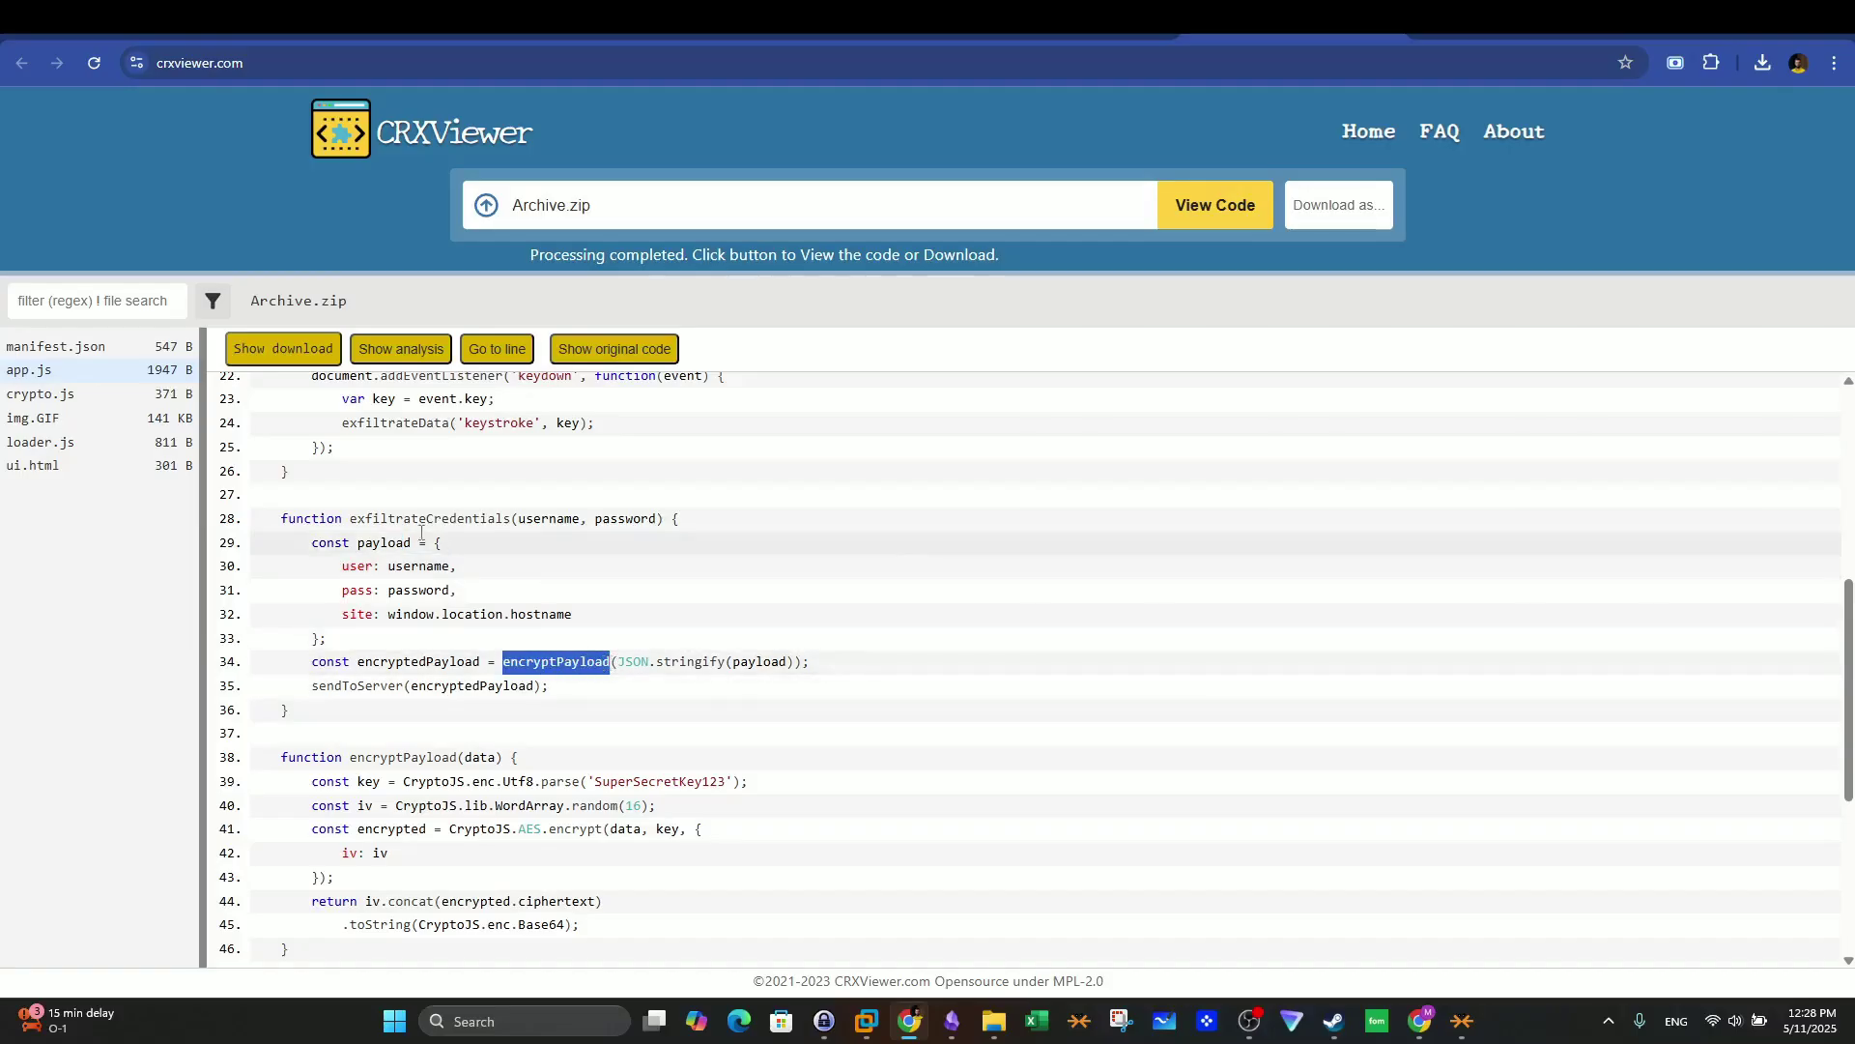
Step: Compare the wording of question 8 with the exfiltrateCredentials function name on line 28 of app.js
left_click(1066, 37)
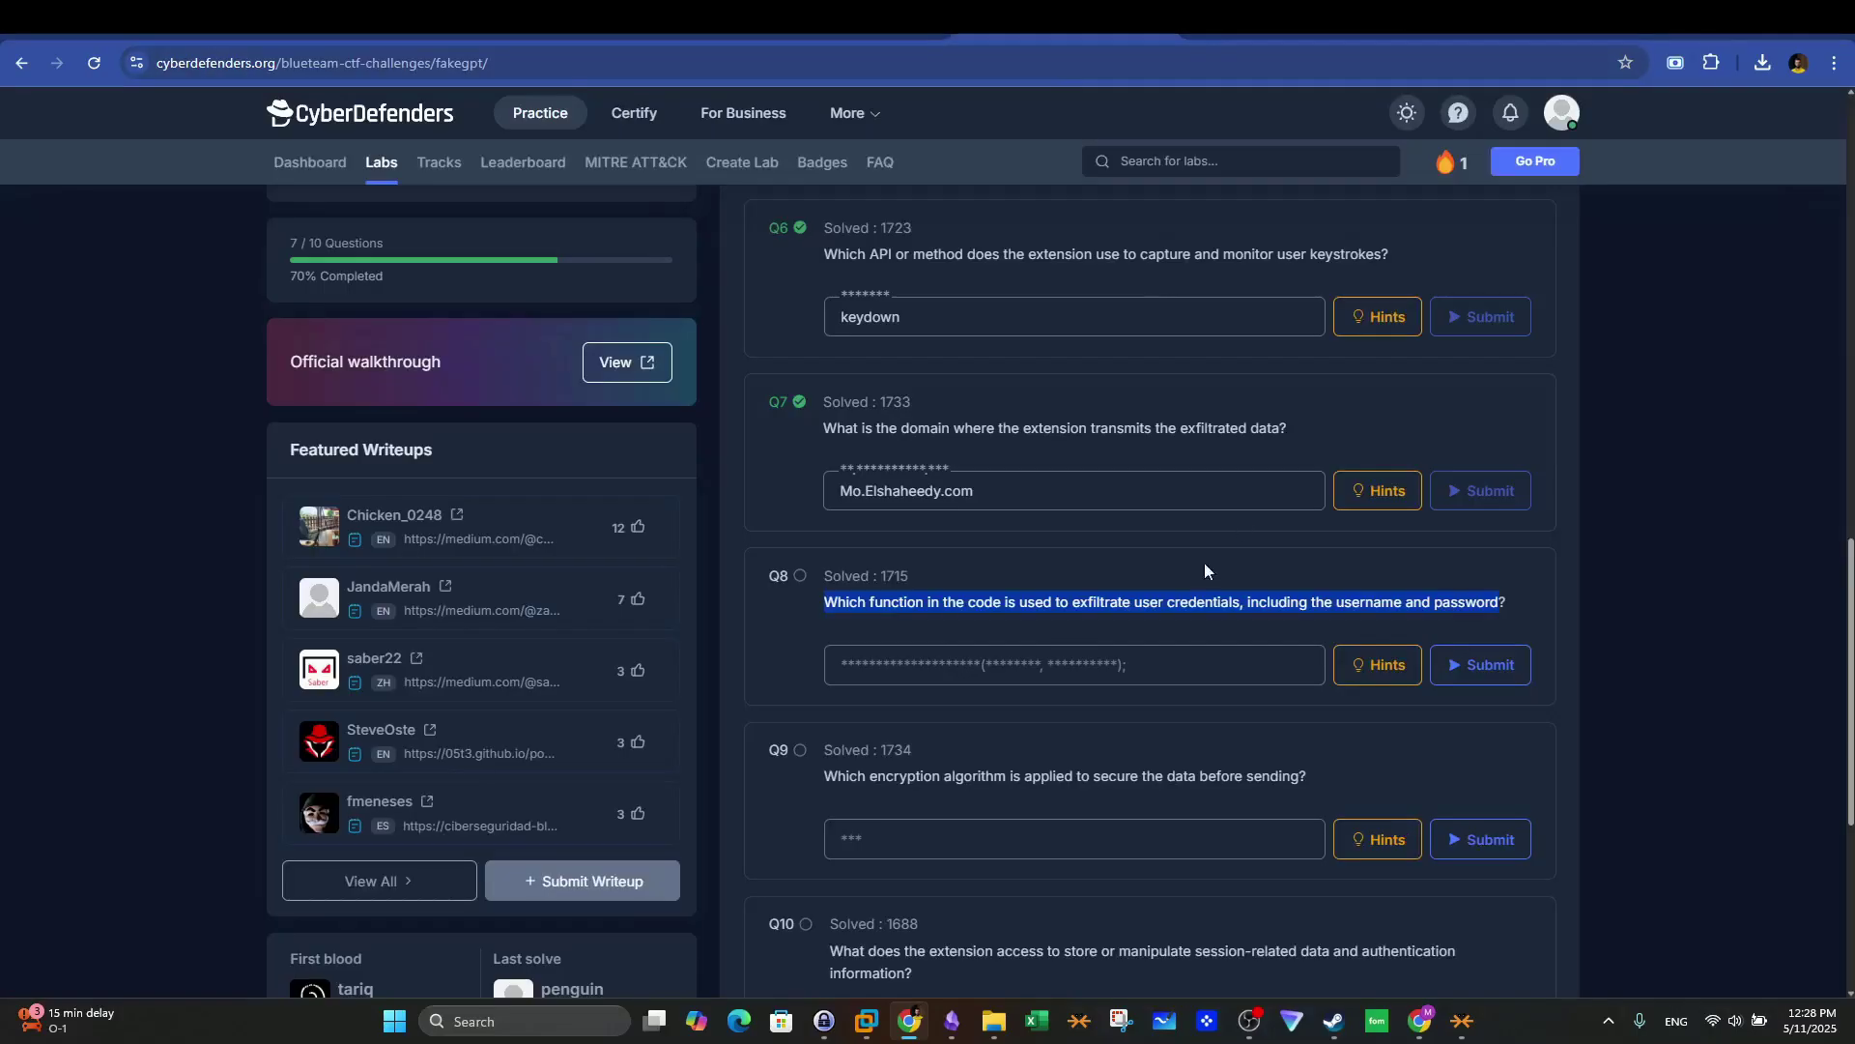
left_click(1148, 639)
left_click_drag(1066, 601, 1229, 601)
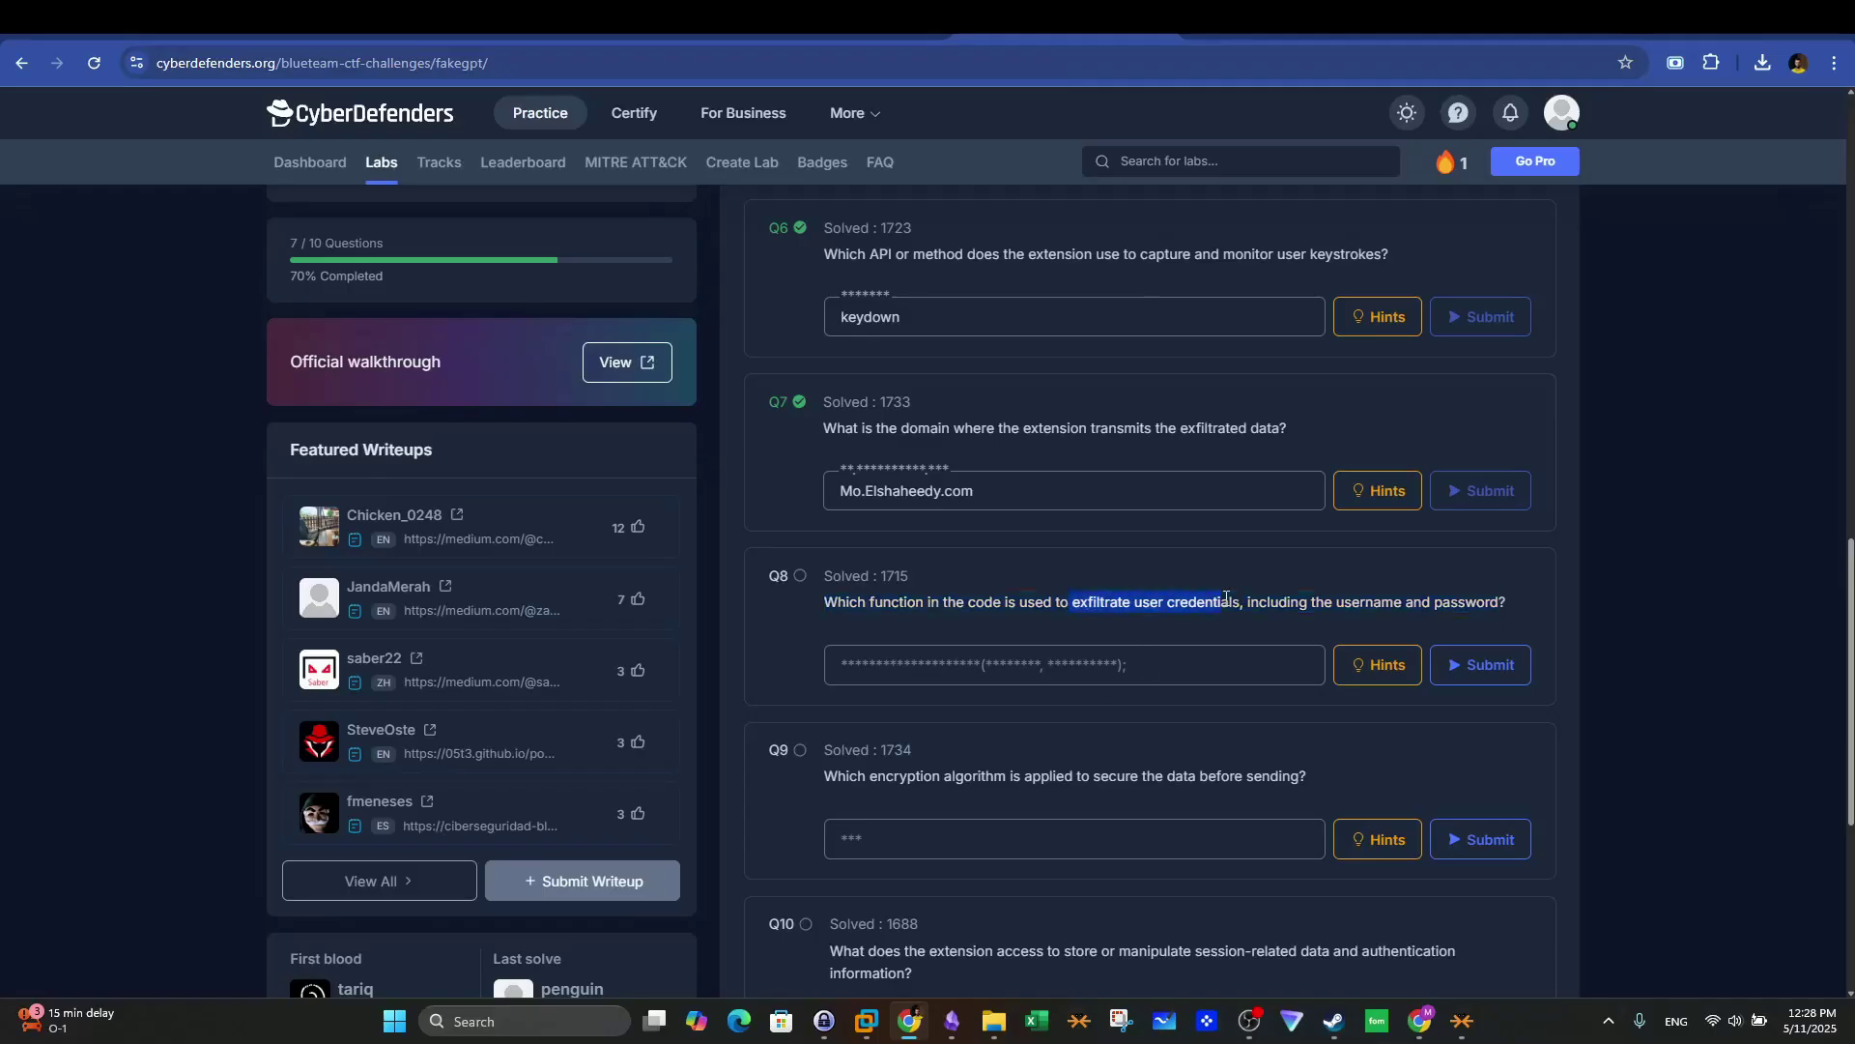
key("ctrl+Tab")
left_click_drag(350, 518, 514, 519)
key("ctrl+Tab")
key("ctrl+Tab")
Step: Copy the function signature from line 28 and submit "exfiltrateCredentials(username, password);" as the answer to question 8
left_click_drag(663, 519, 349, 519)
key("ctrl+c")
key("ctrl+Tab")
left_click(969, 664)
key("ctrl+v")
type(";")
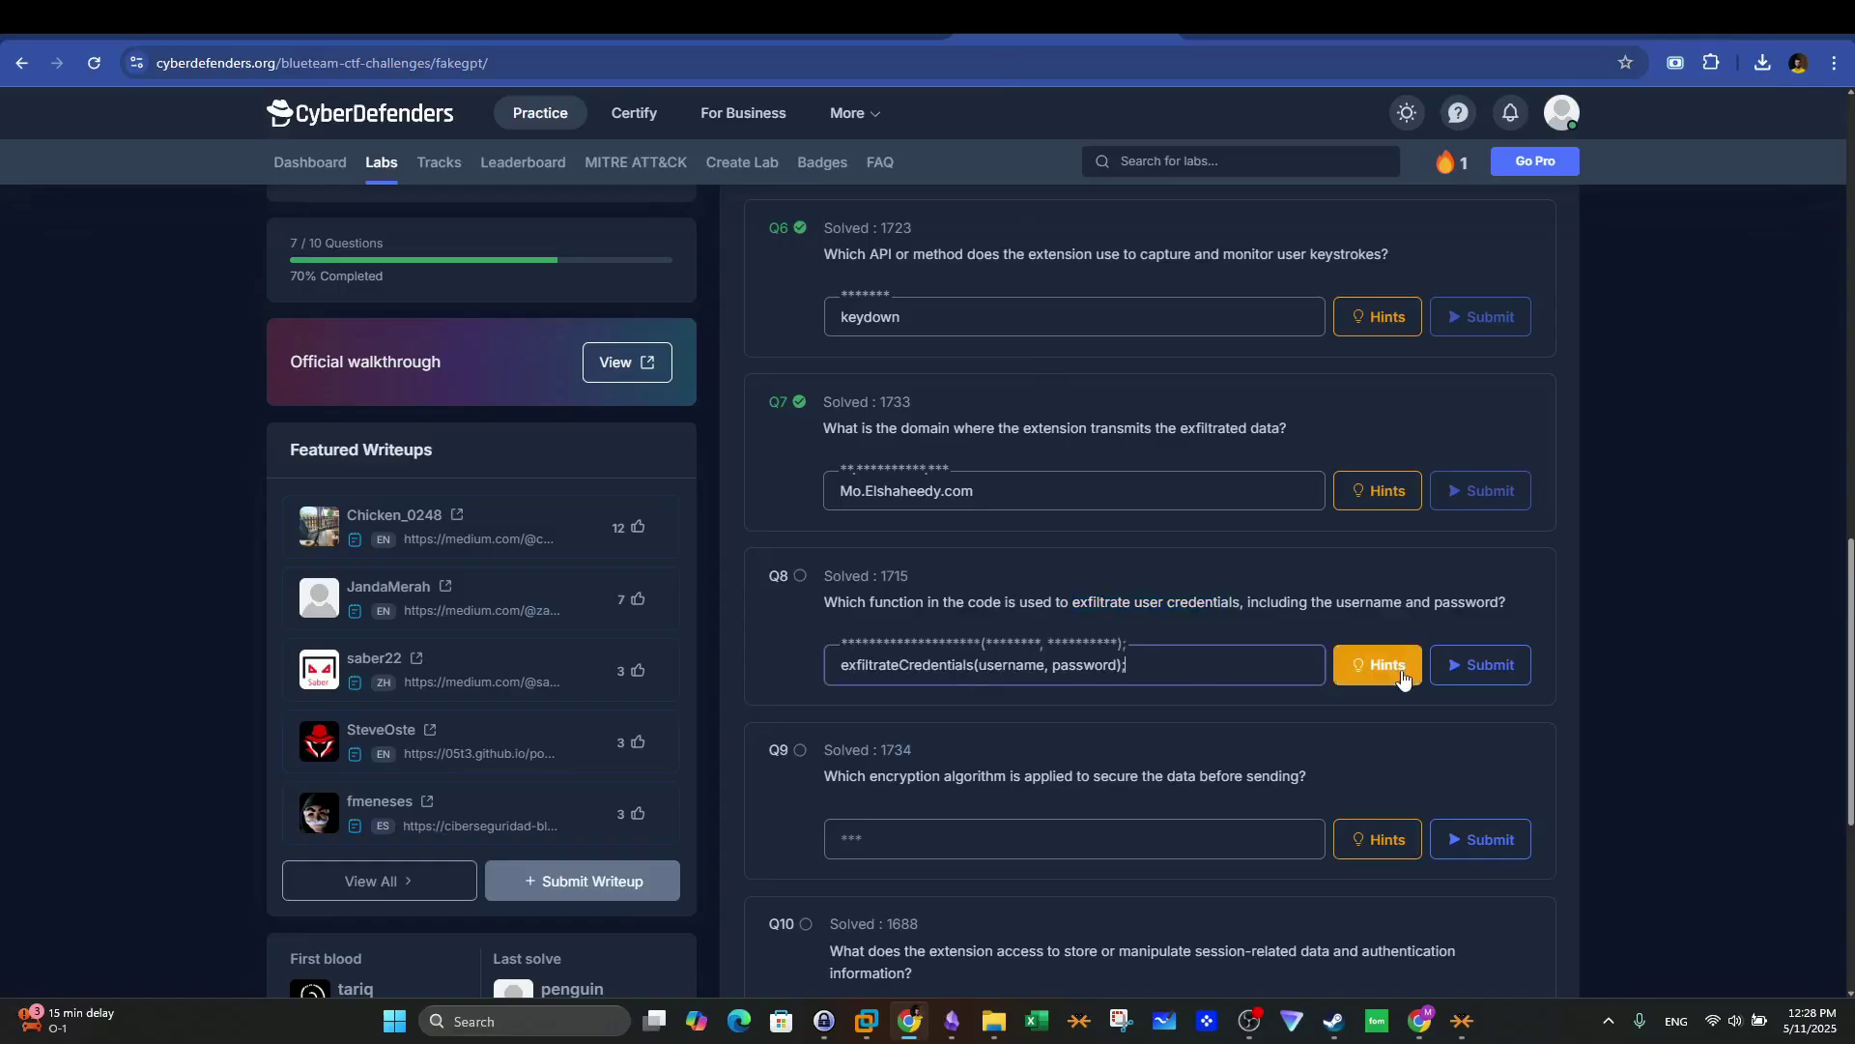
key("Return")
Step: Read question 9 about the encryption algorithm and follow the encryptPayload call on line 34 of app.js to its definition
scroll(966, 599, "down", 3)
left_click_drag(837, 477, 1217, 473)
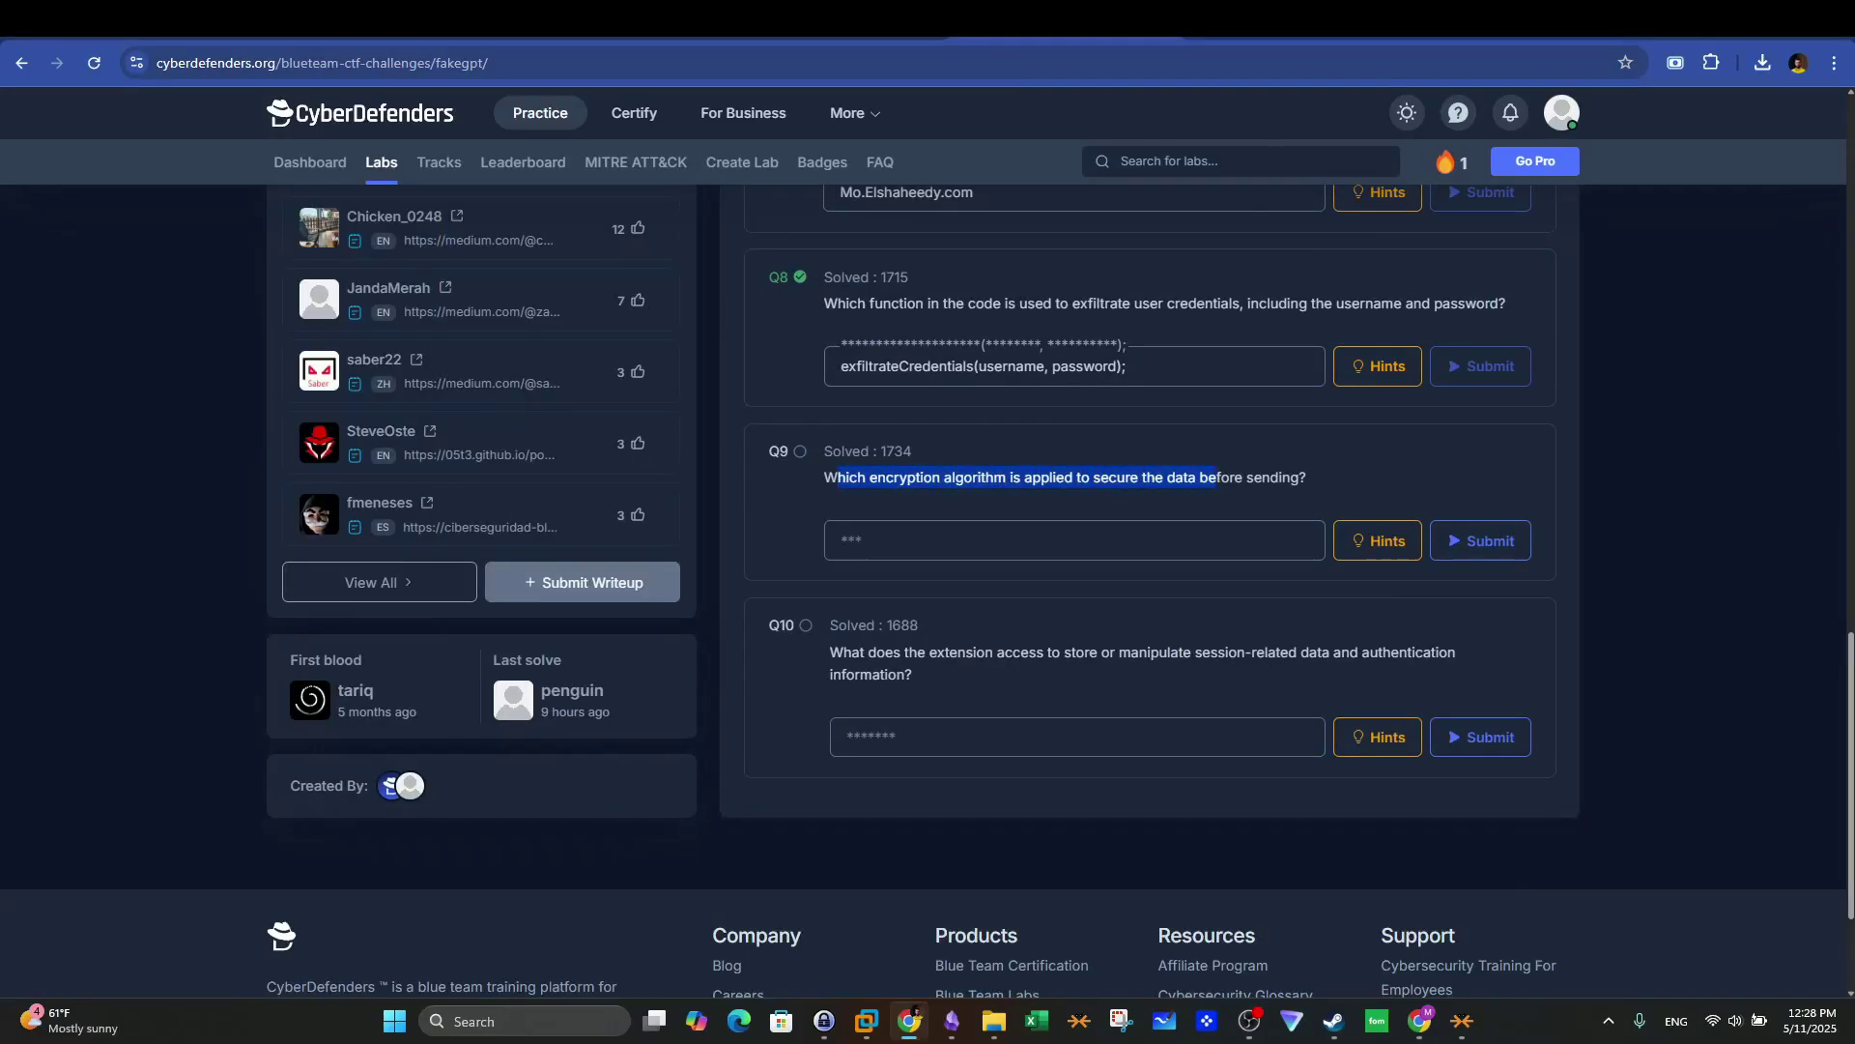
key("ctrl+Tab")
scroll(690, 519, "up", 1)
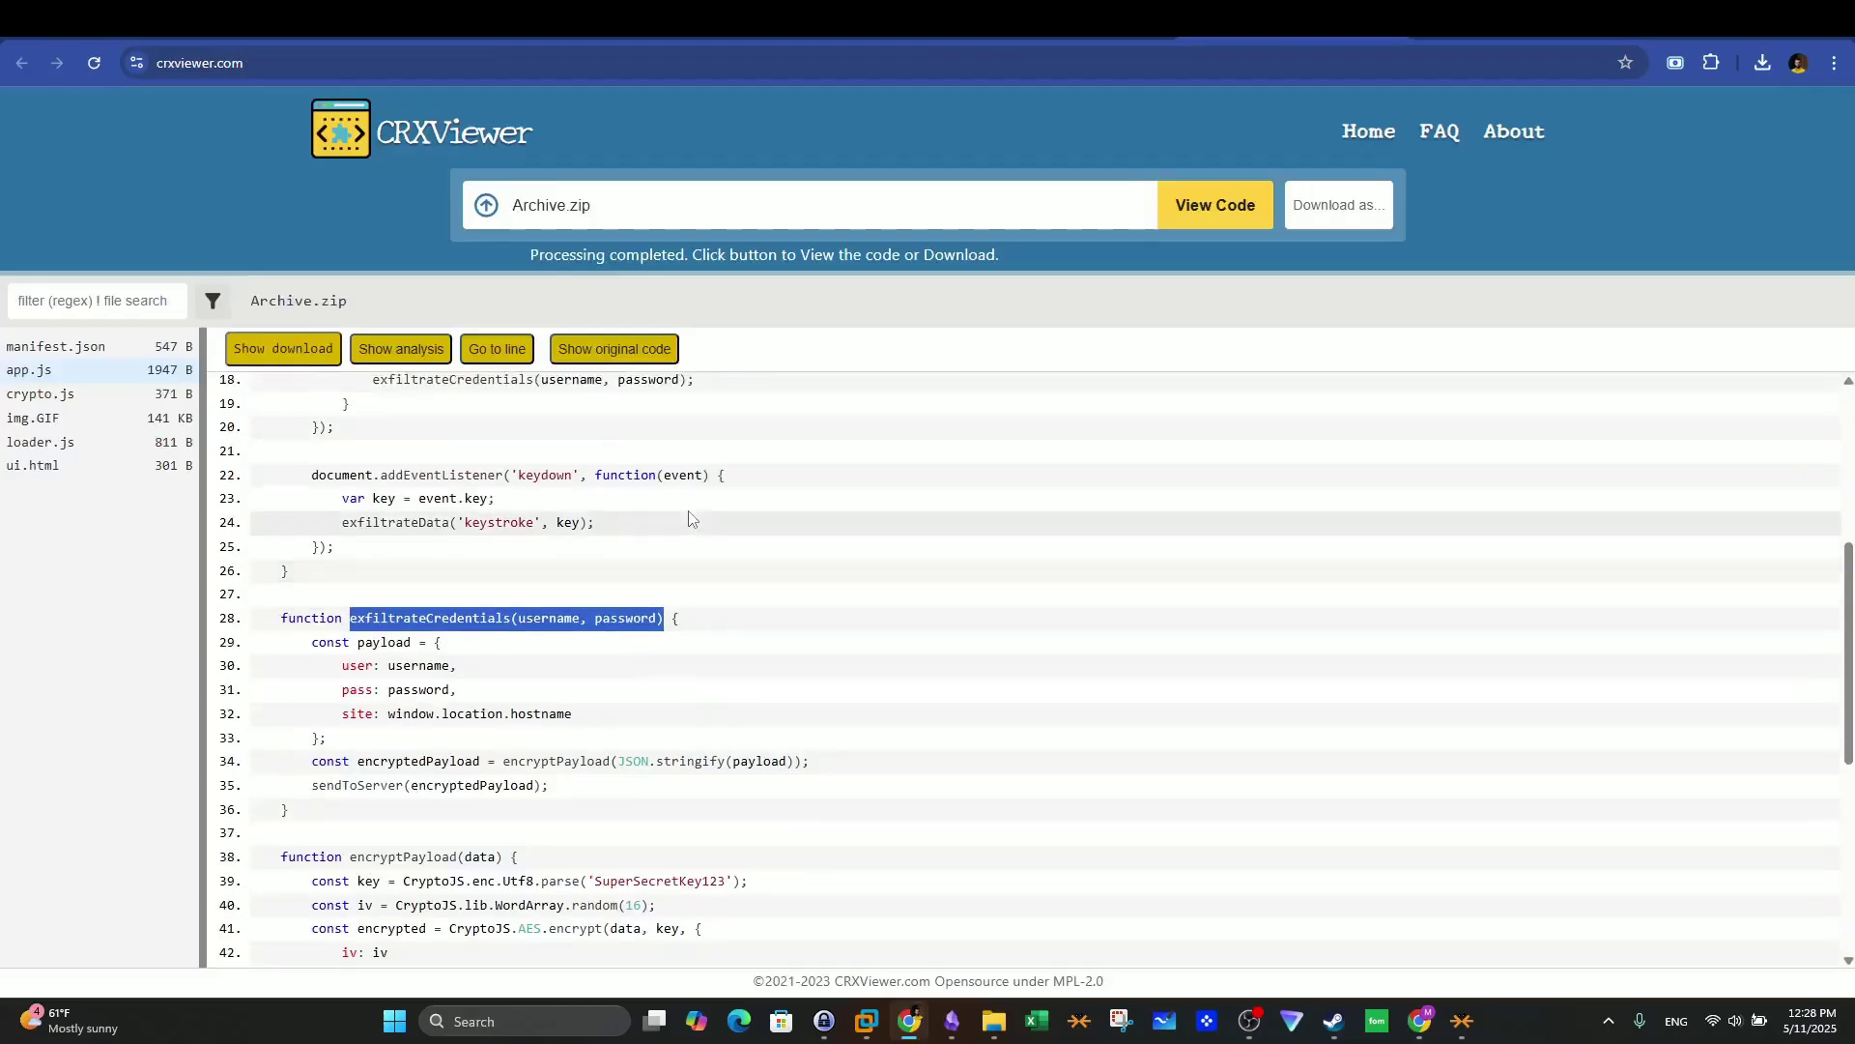
left_click(738, 553)
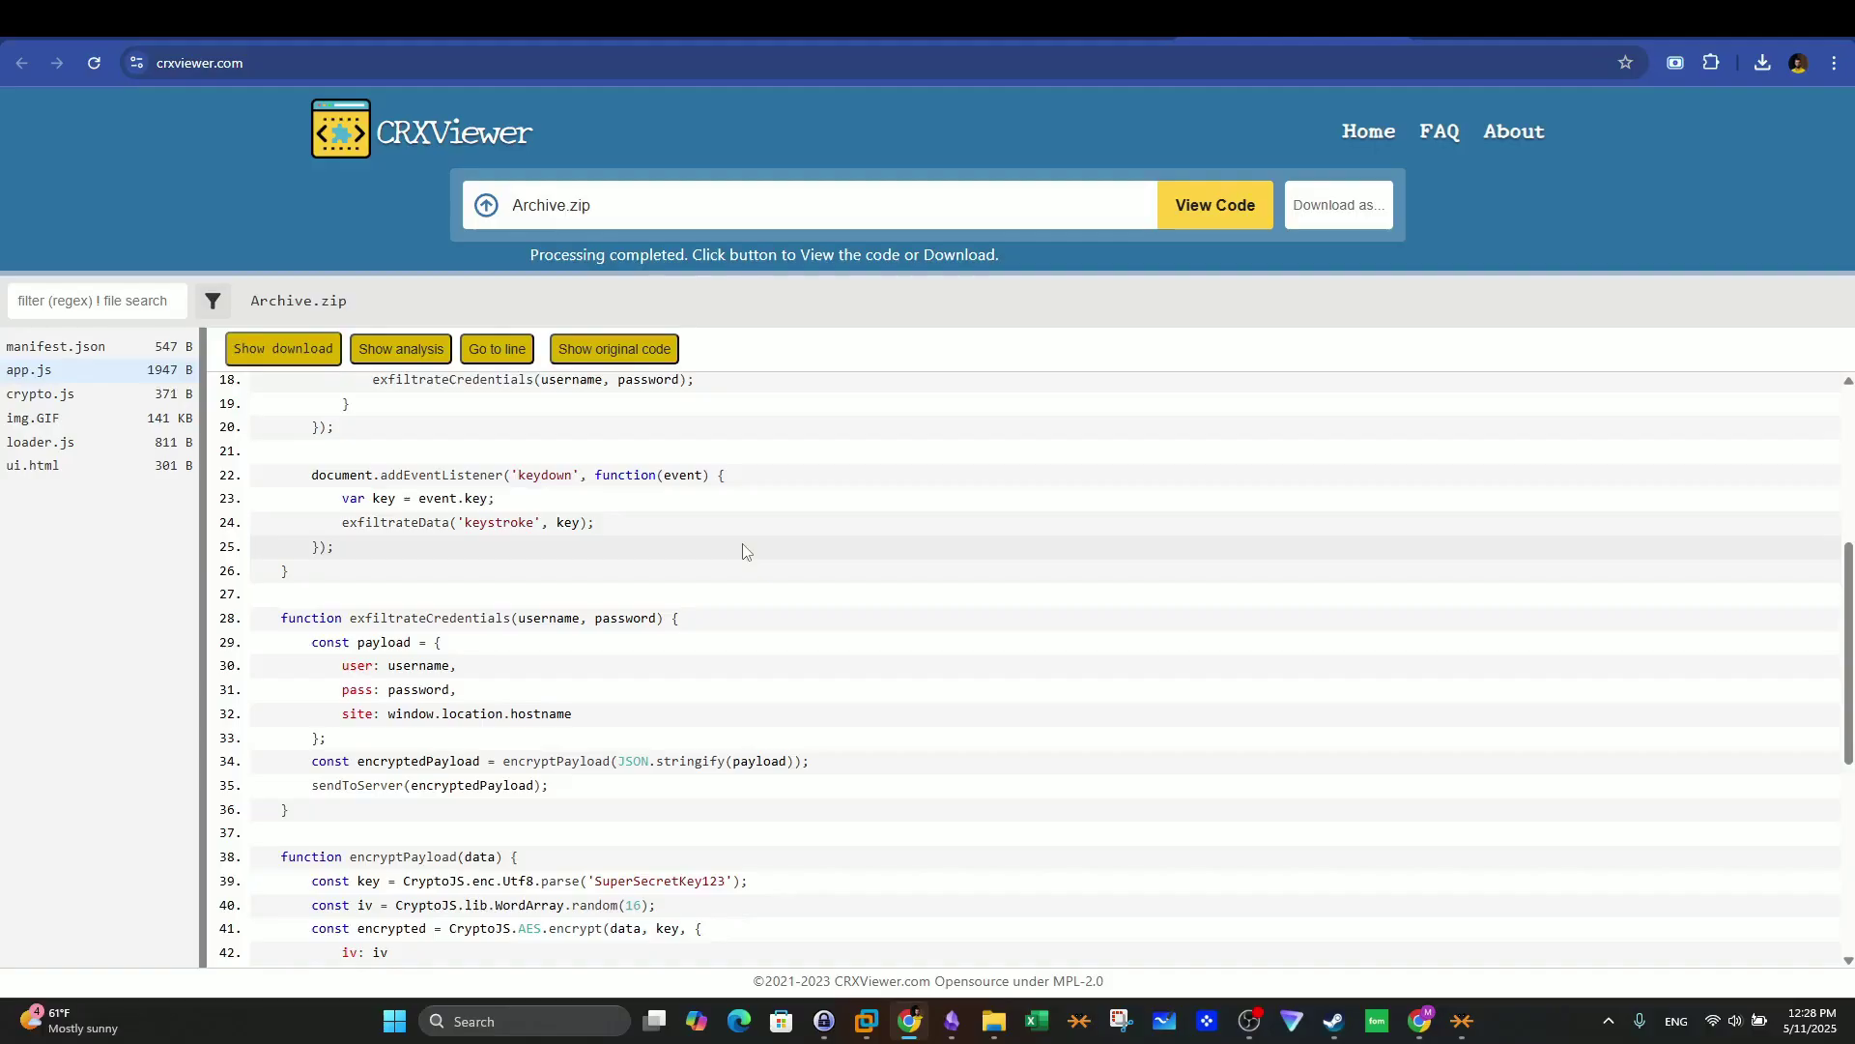
scroll(746, 552, "down", 1)
left_click_drag(501, 662, 613, 668)
scroll(613, 669, "down", 2)
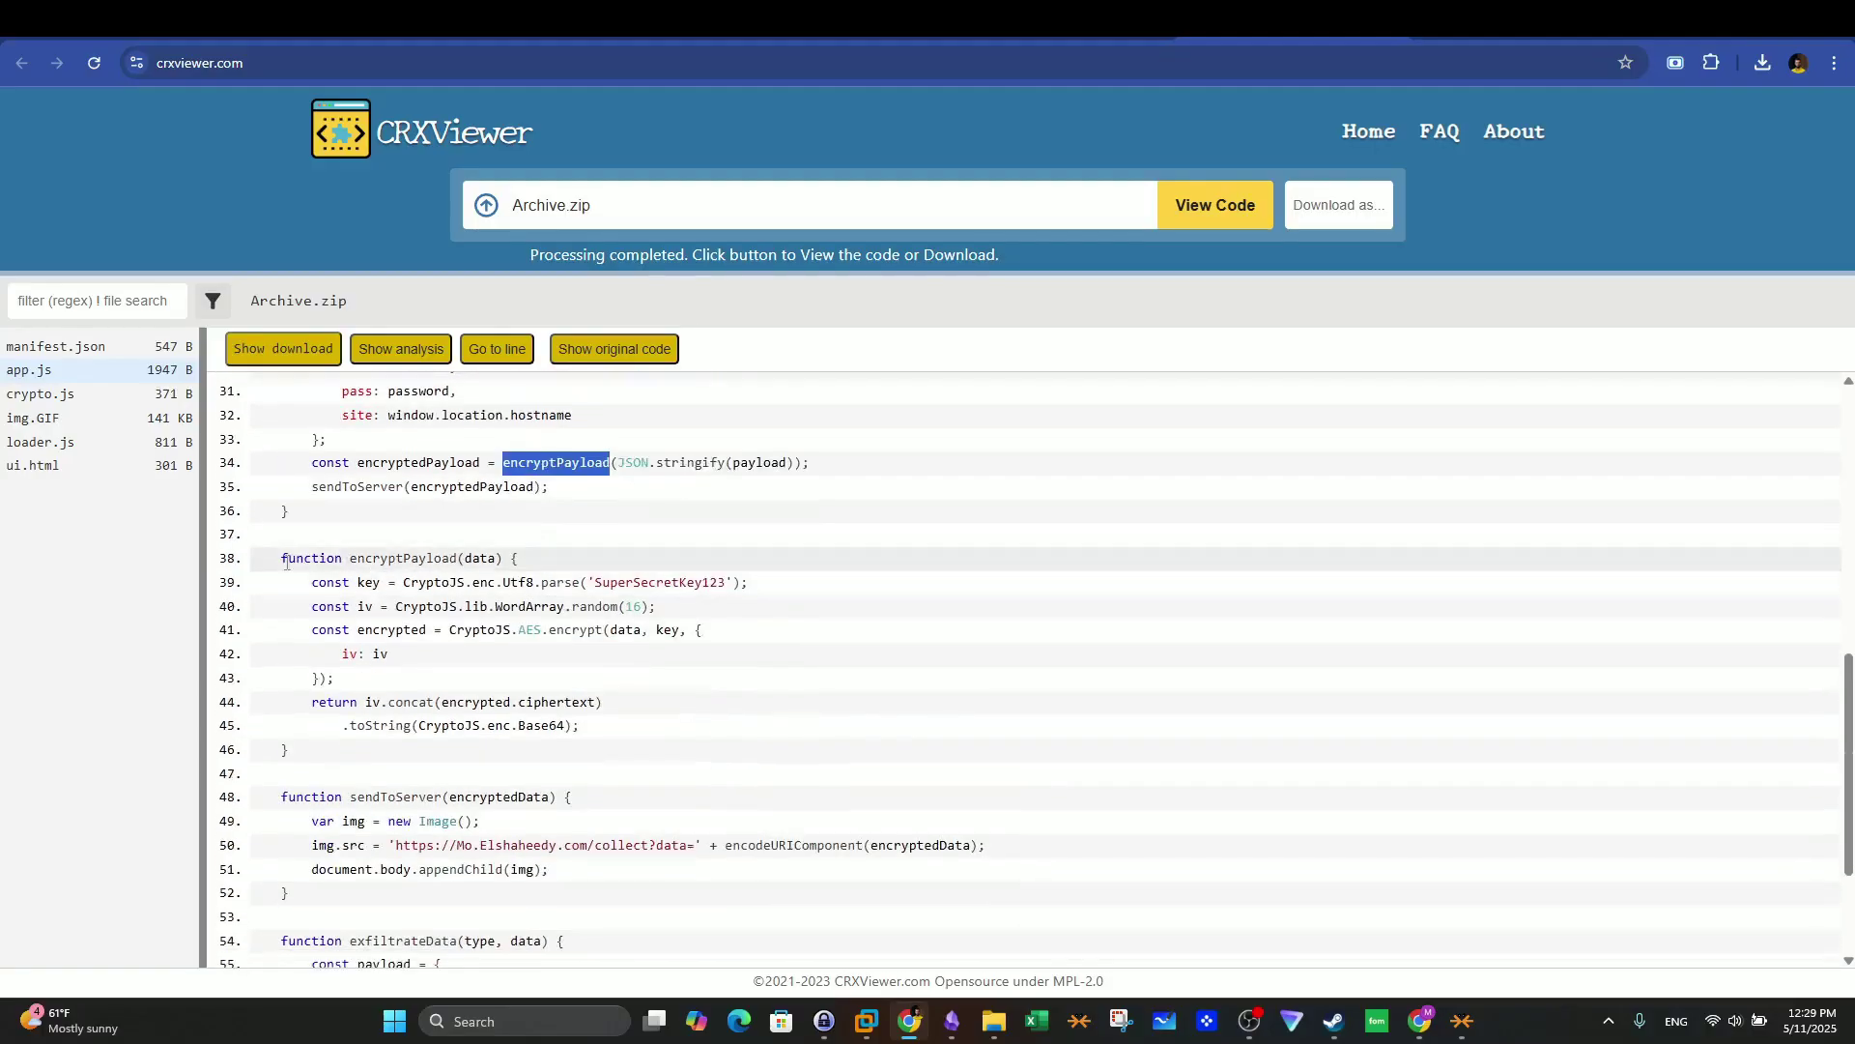
Step: Examine the key, iv and encrypted constants of the encryptPayload function at lines 38 to 41 to identify the encryption algorithm
left_click_drag(497, 559, 360, 583)
double_click(369, 582)
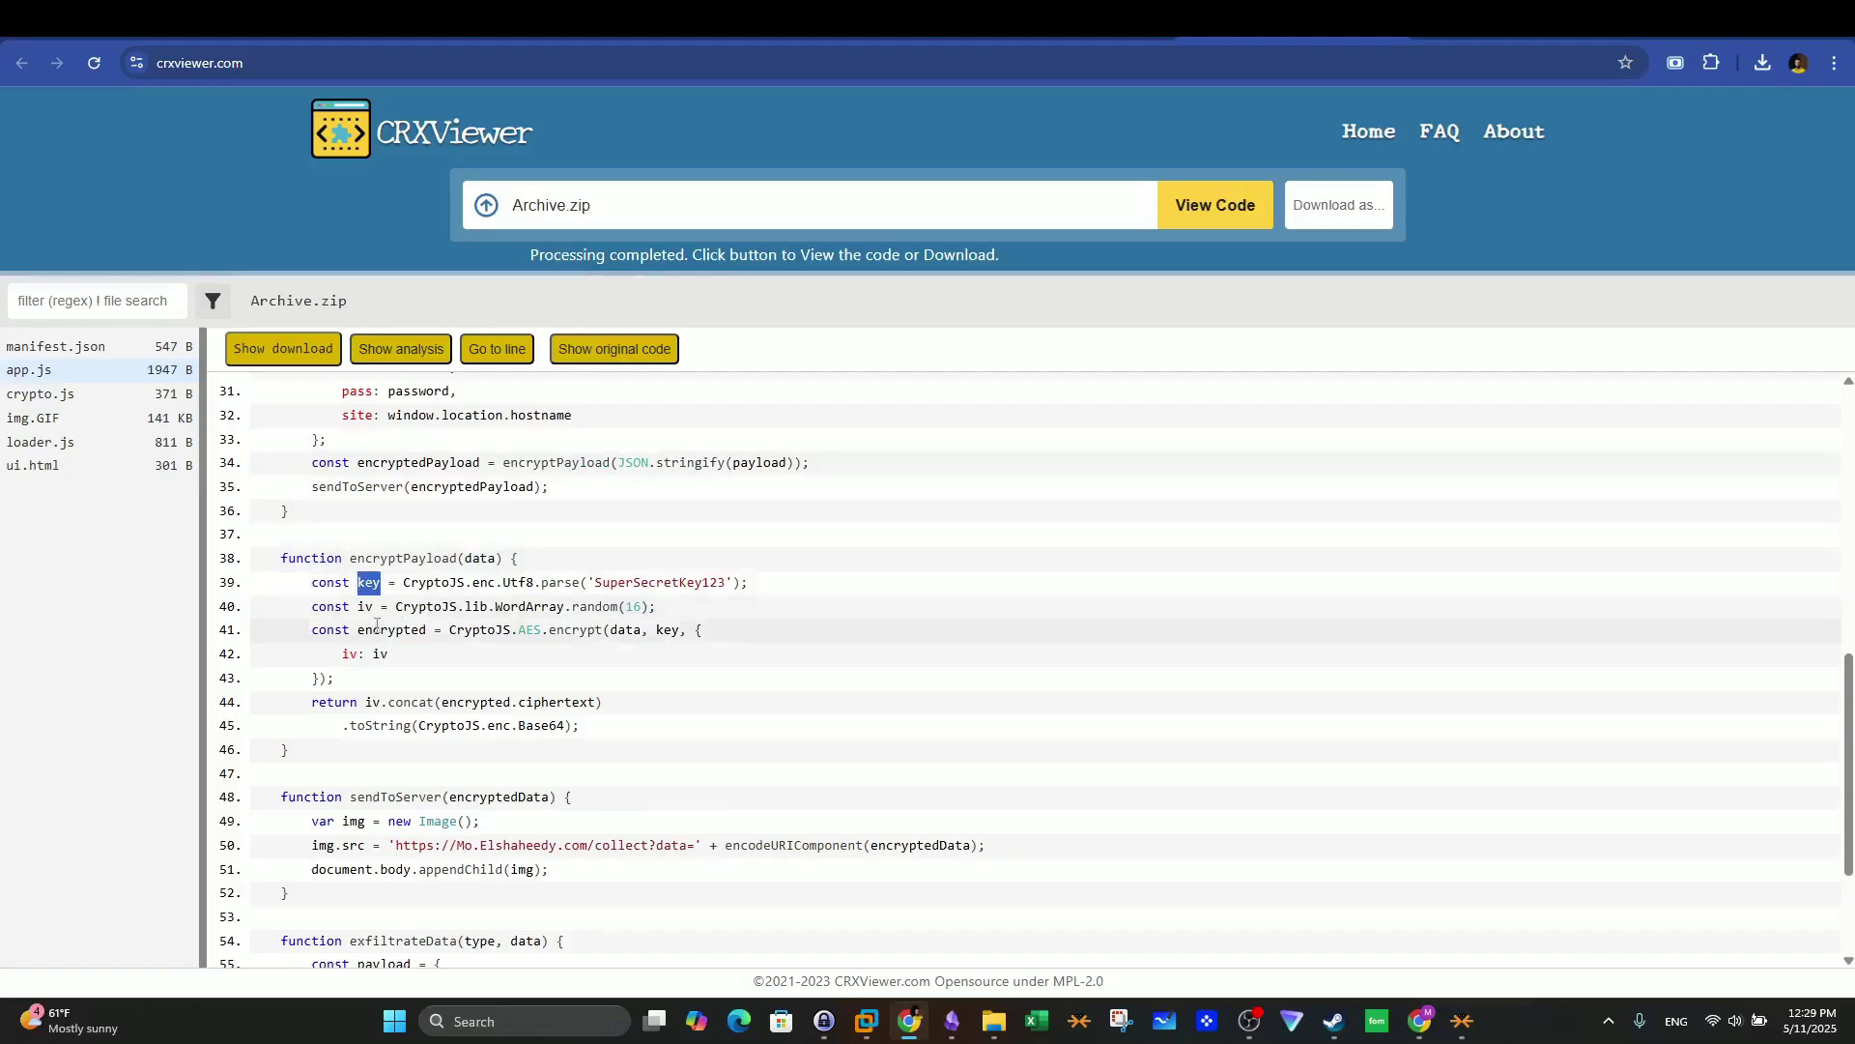
left_click(374, 606)
mouse_move(374, 606)
left_mouse_down()
mouse_move(357, 606)
mouse_move(403, 629)
mouse_move(356, 629)
left_mouse_up()
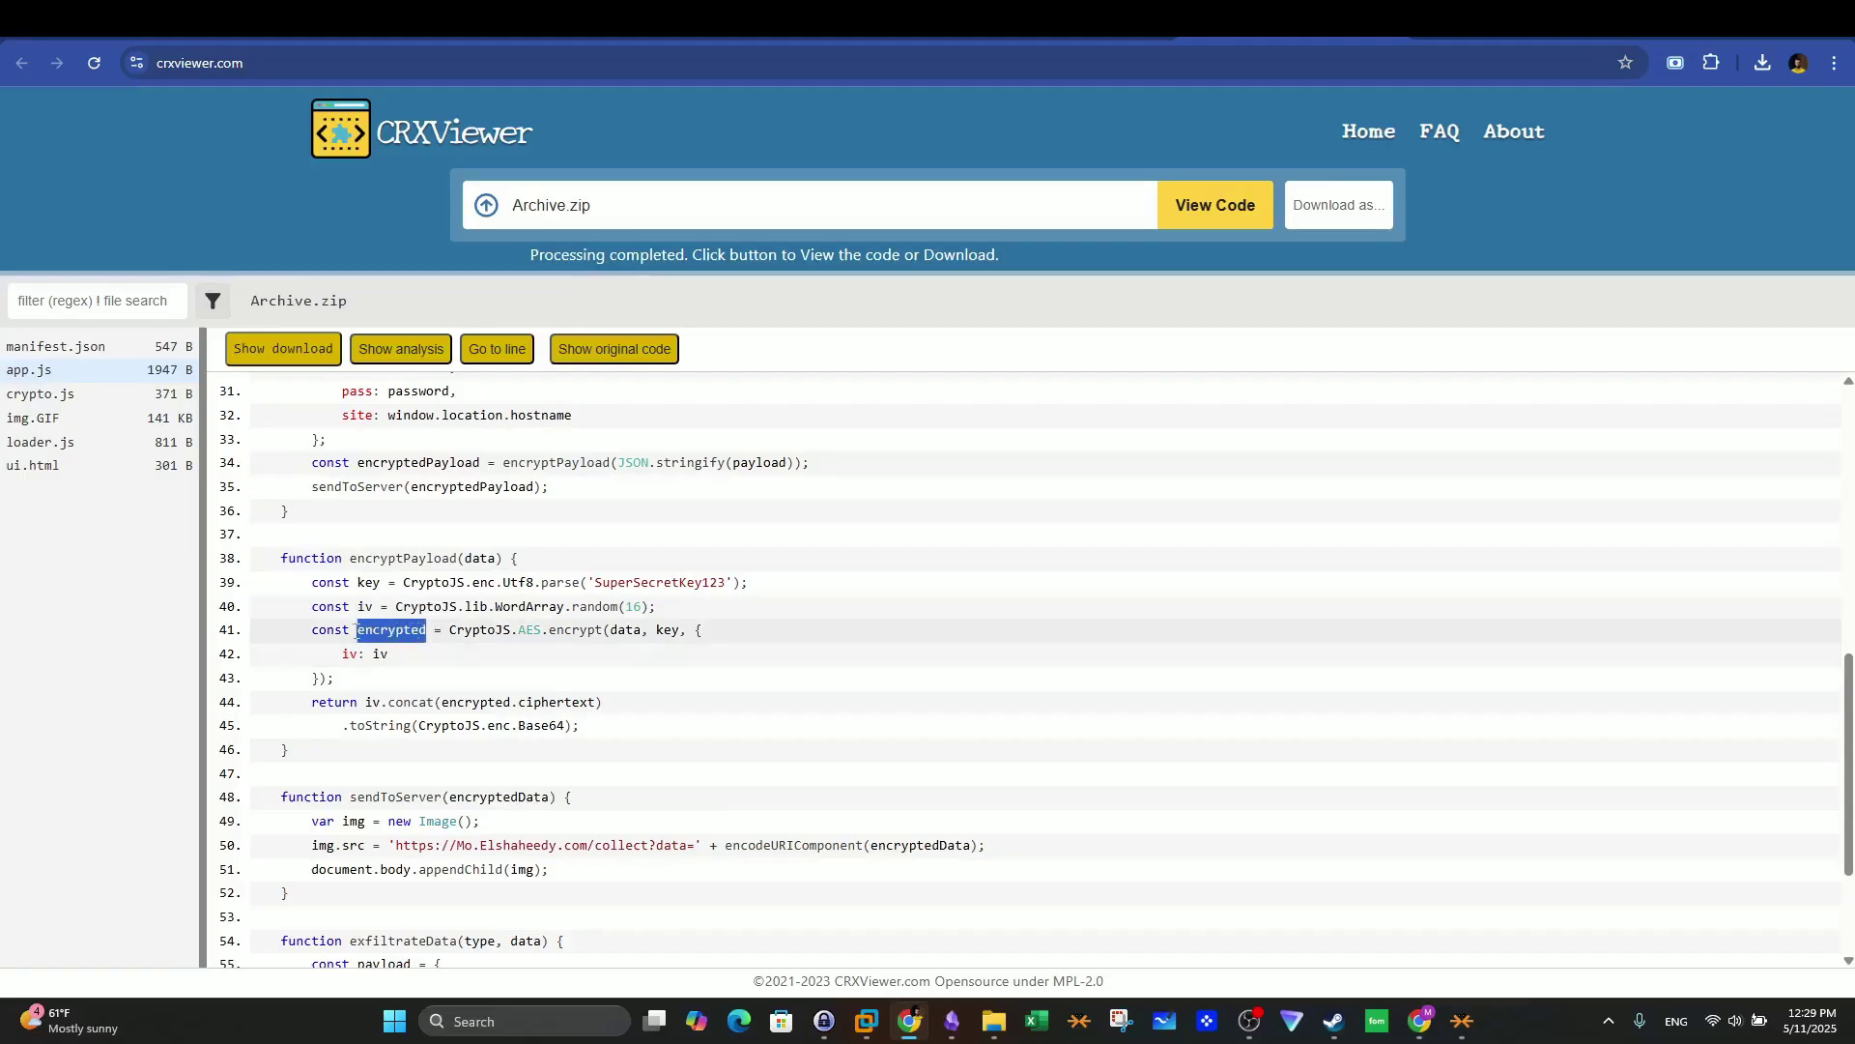
double_click(528, 629)
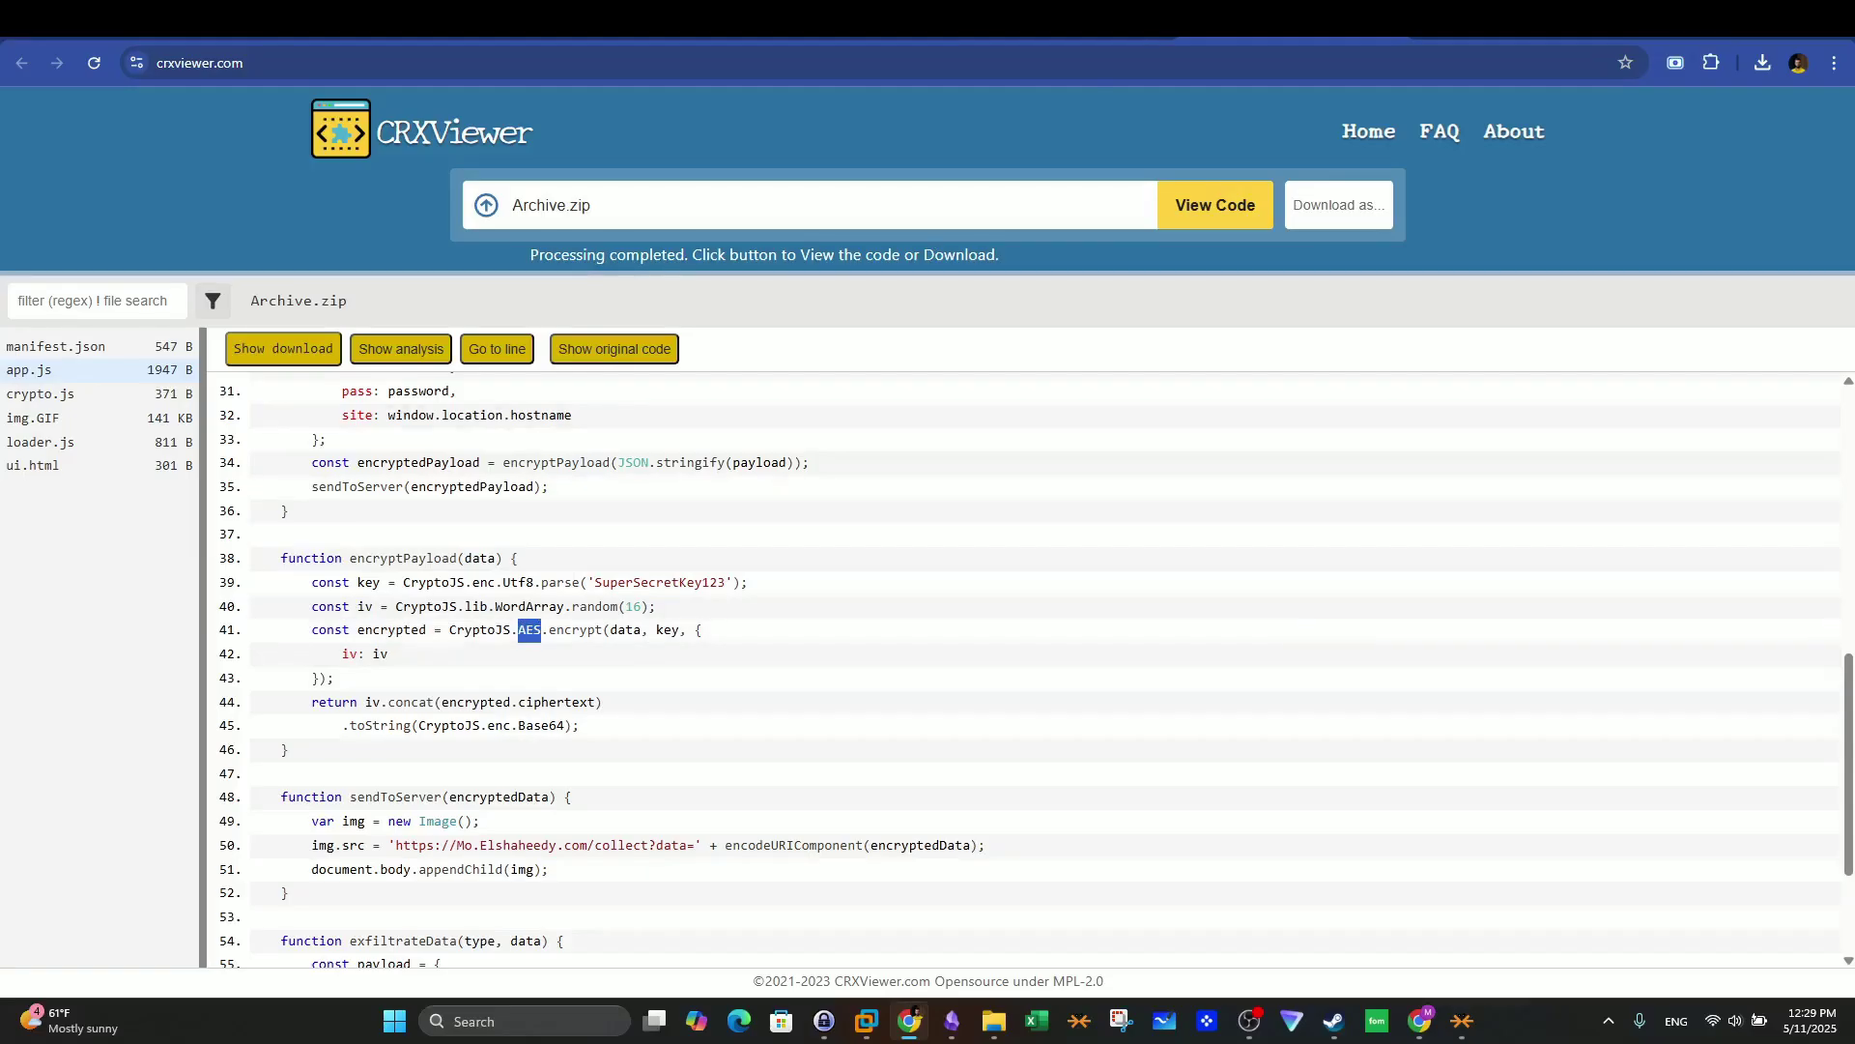
Step: Submit "AES" as the answer to question 9 of the FakeGPT lab
key("ctrl+Tab")
left_click(919, 548)
type("A")
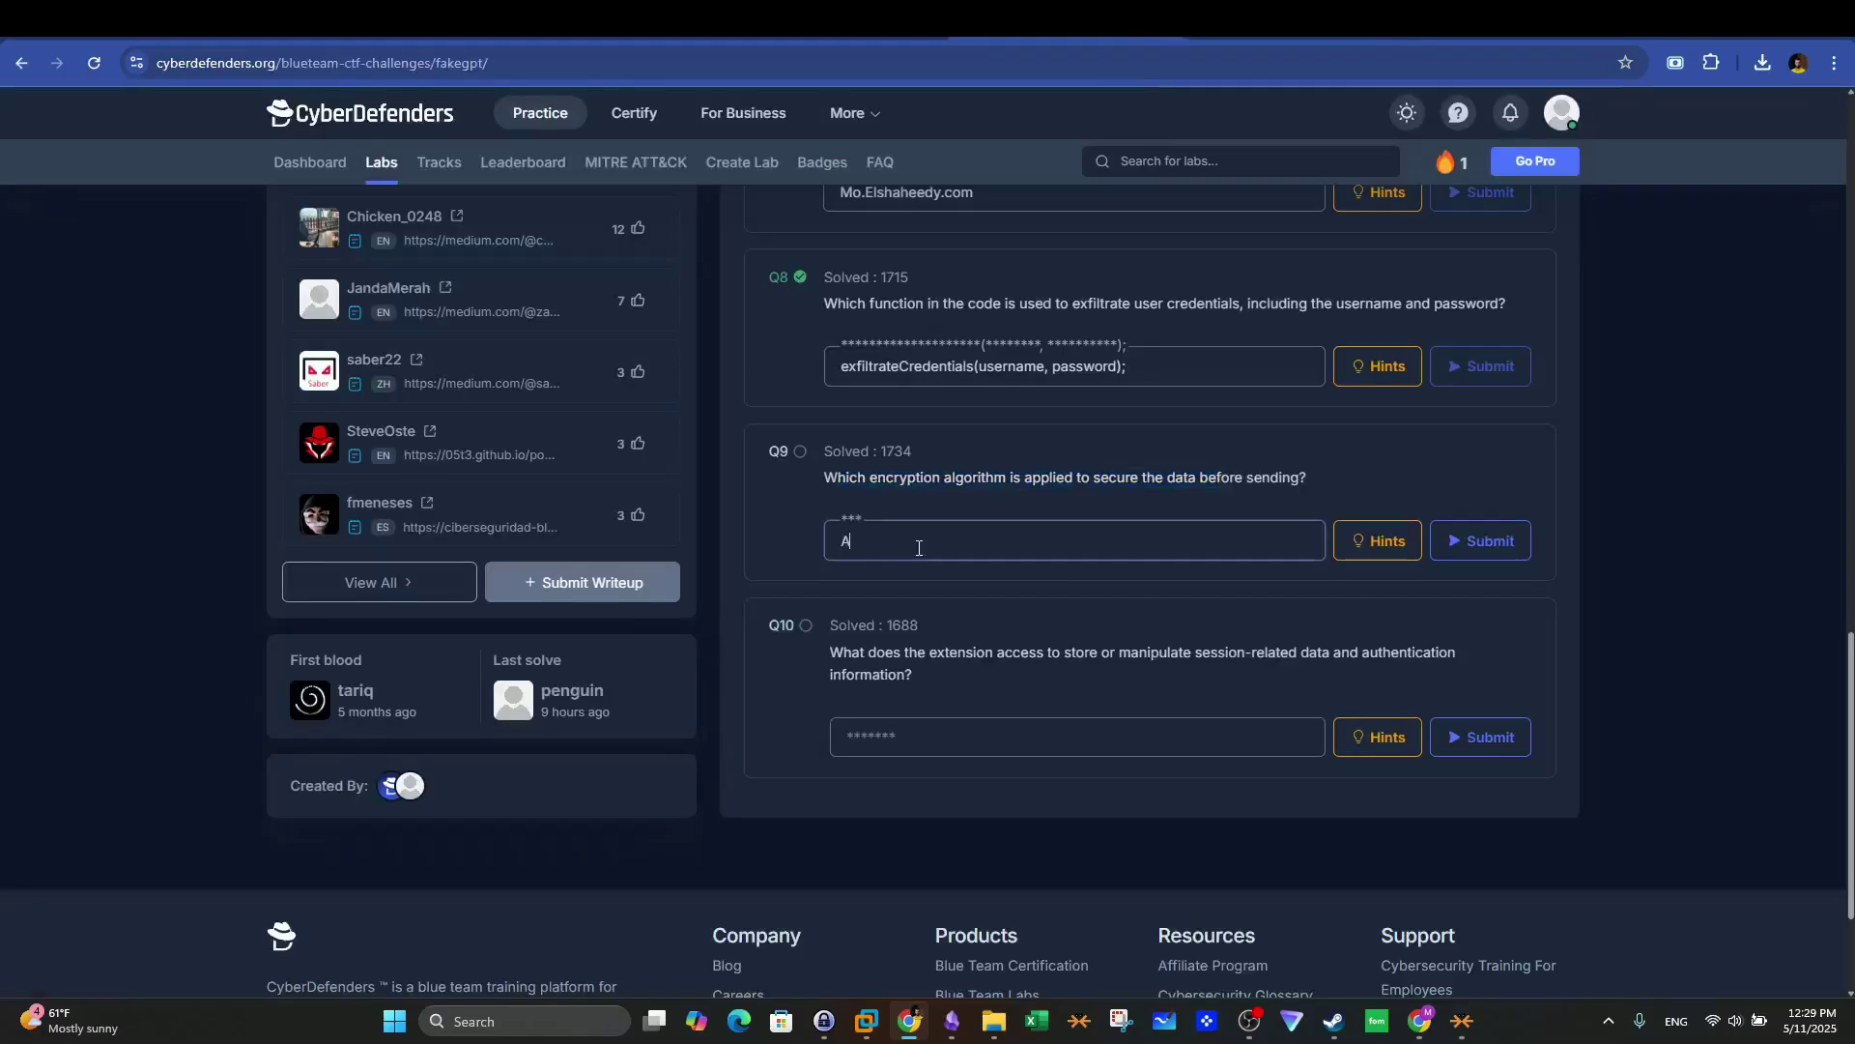
type("ES")
left_click(1481, 540)
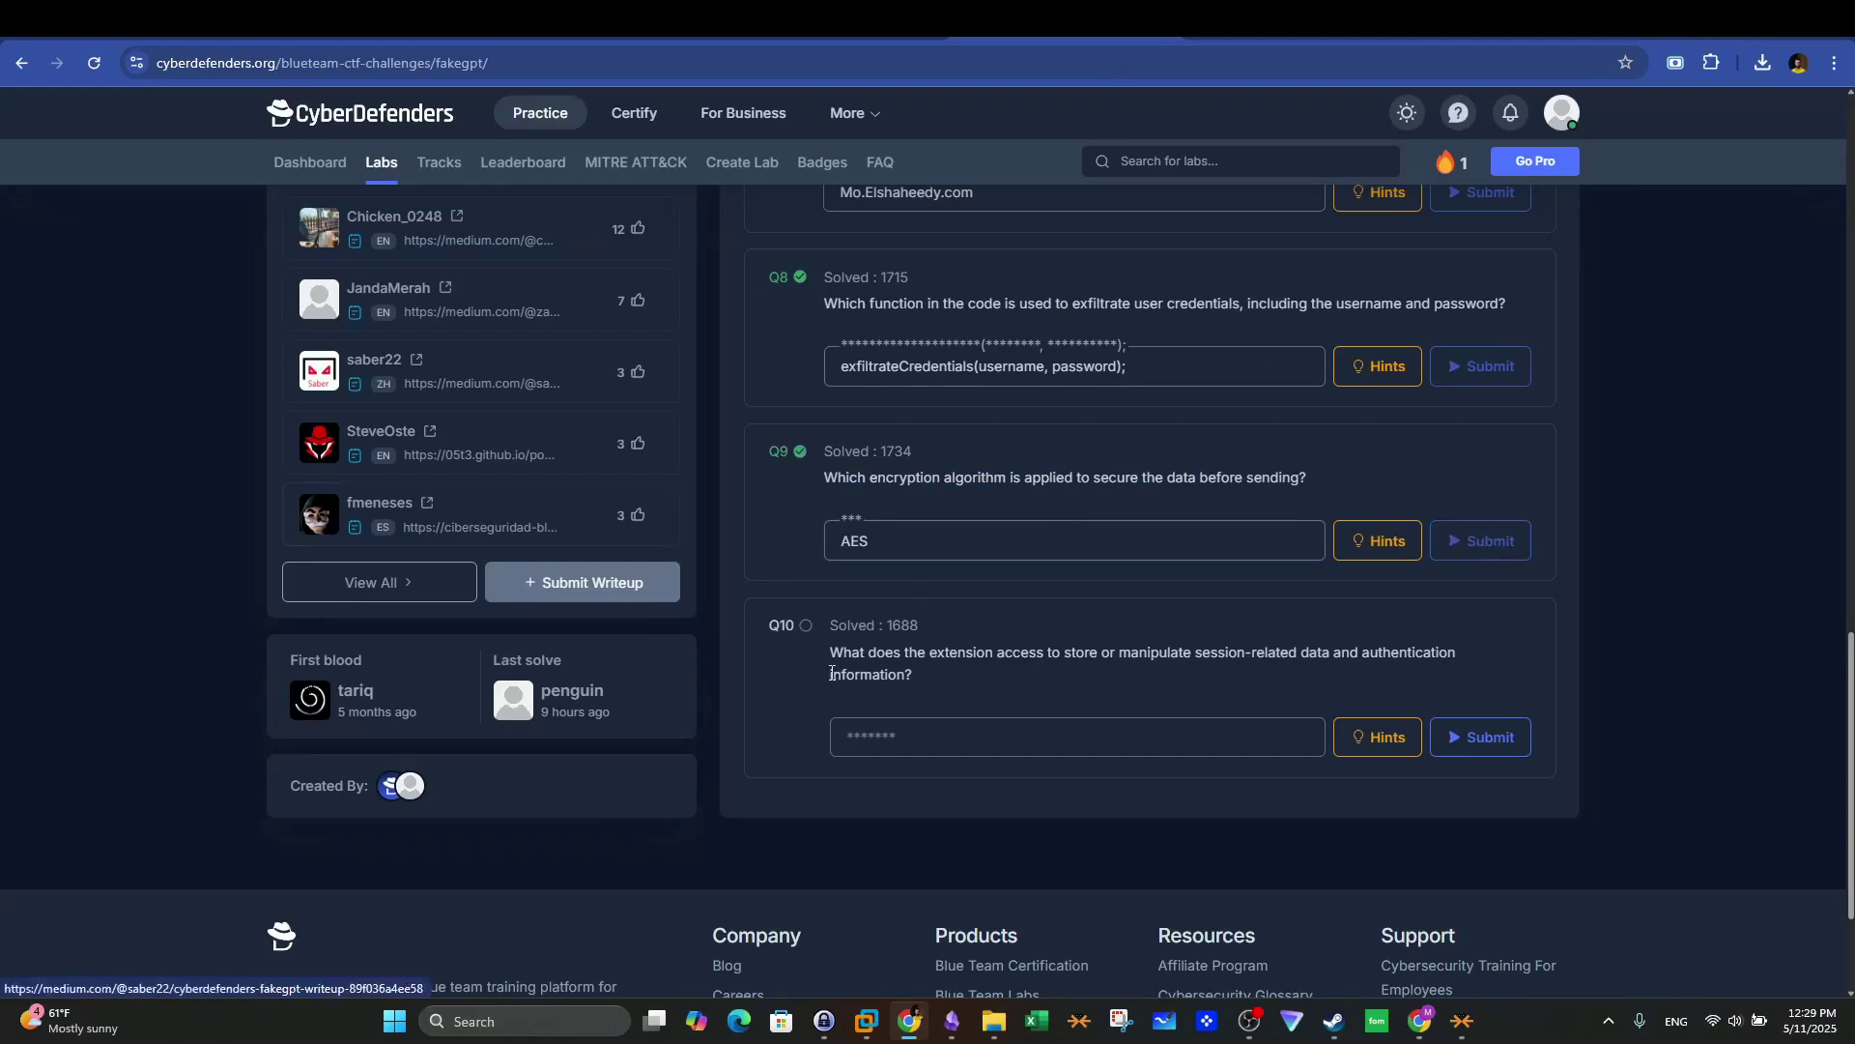
Step: Read question 10 about what the extension accesses for session-related data and authentication information
left_click_drag(830, 652, 1082, 680)
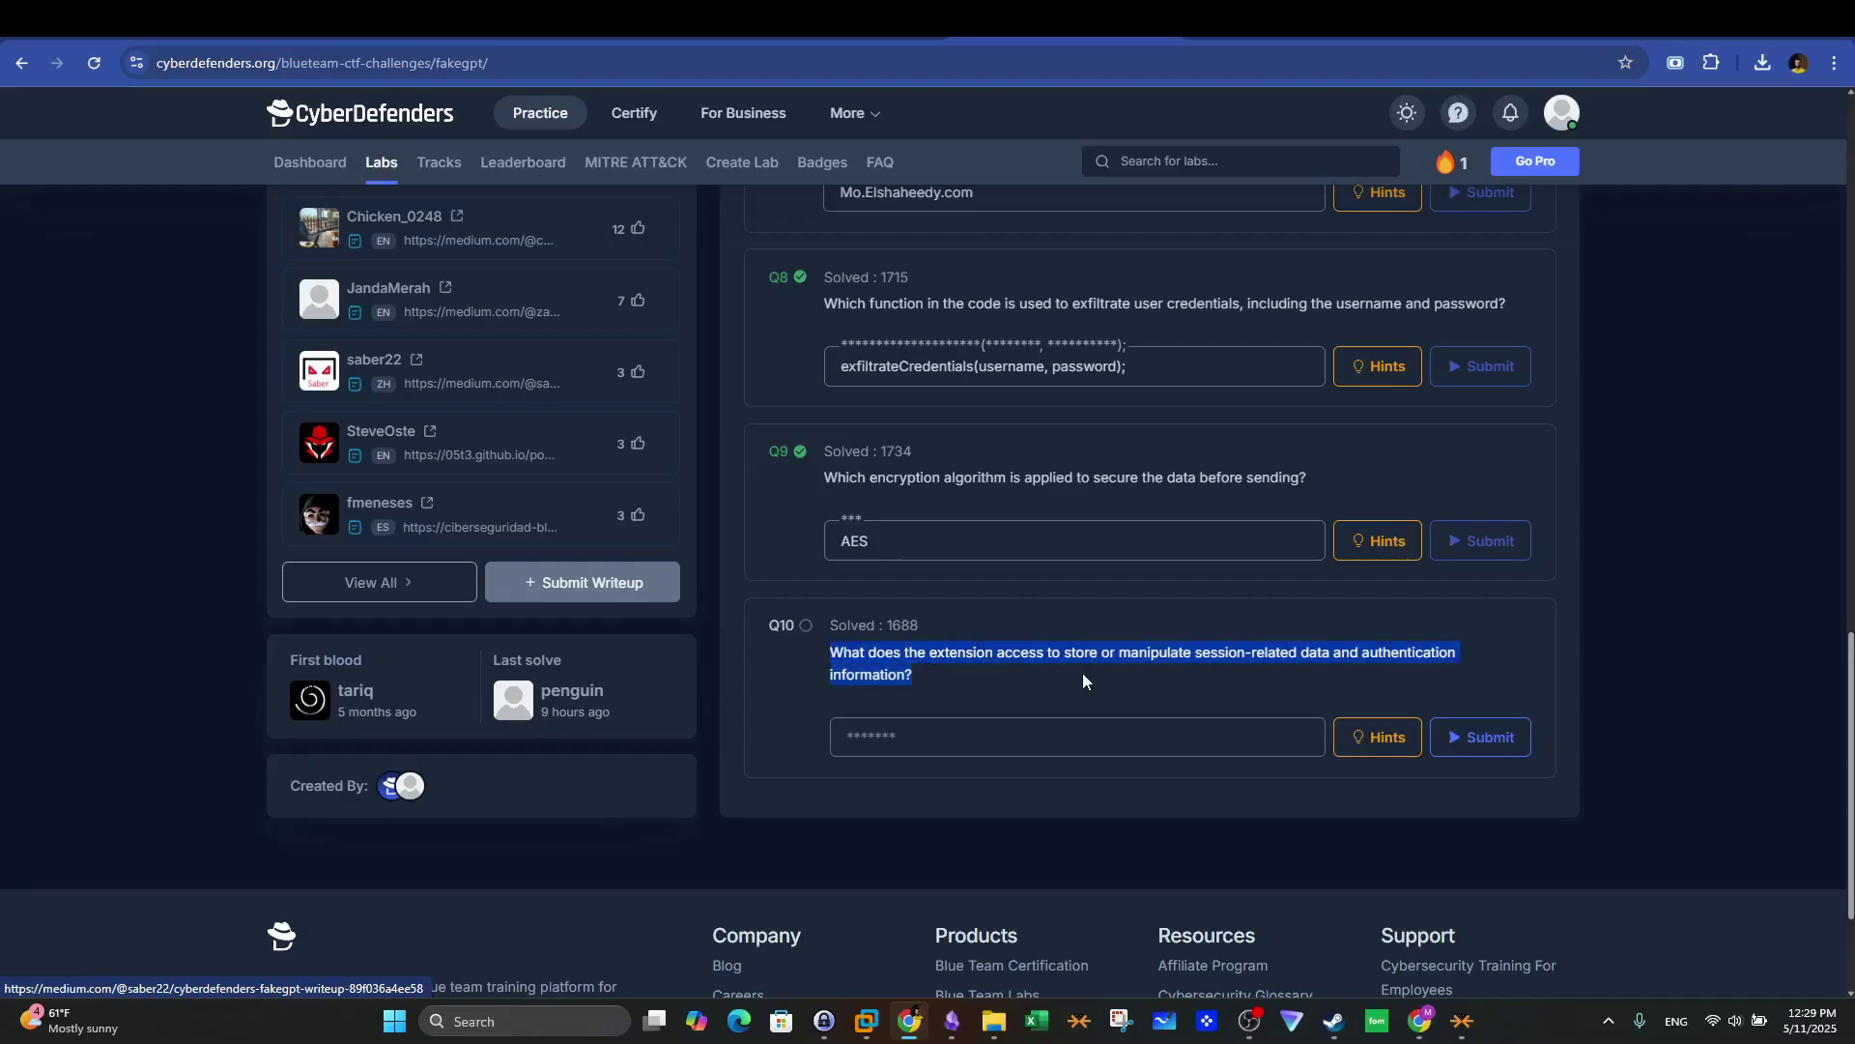
left_click_drag(1082, 680, 821, 667)
left_click(892, 657)
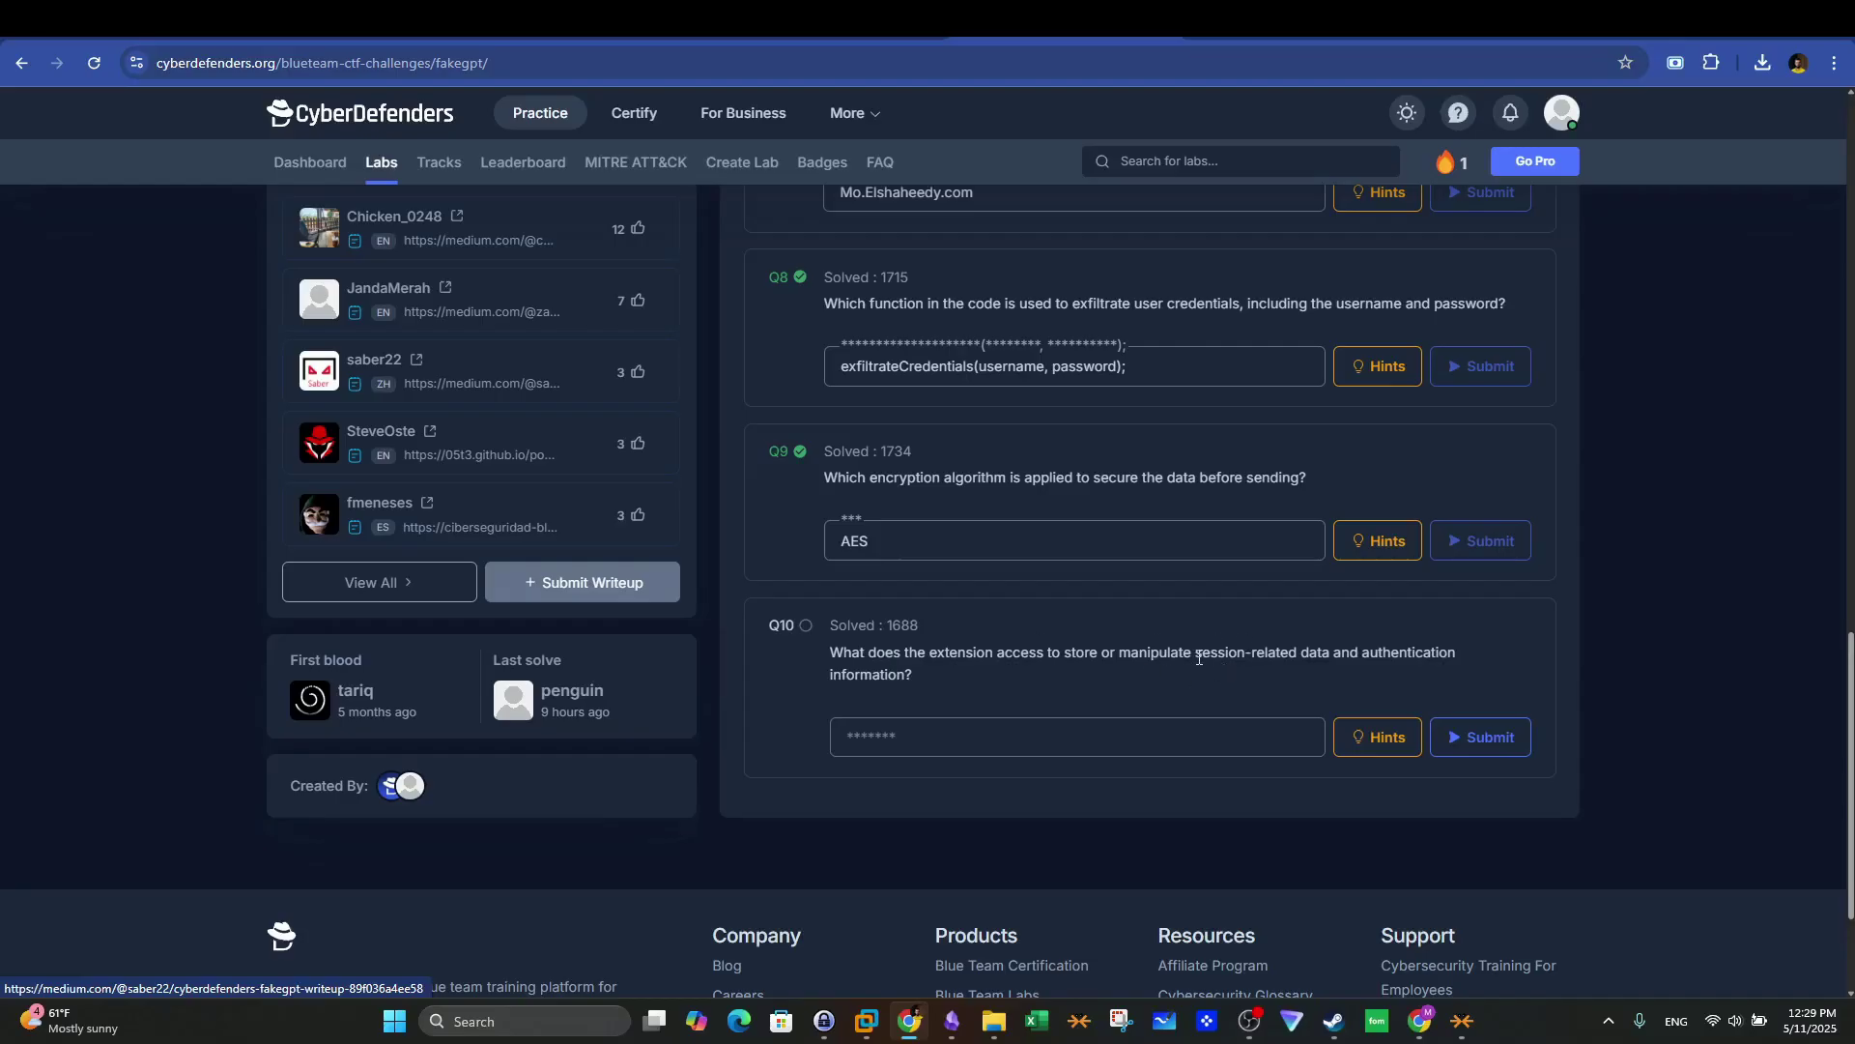
left_click_drag(1195, 656, 1354, 655)
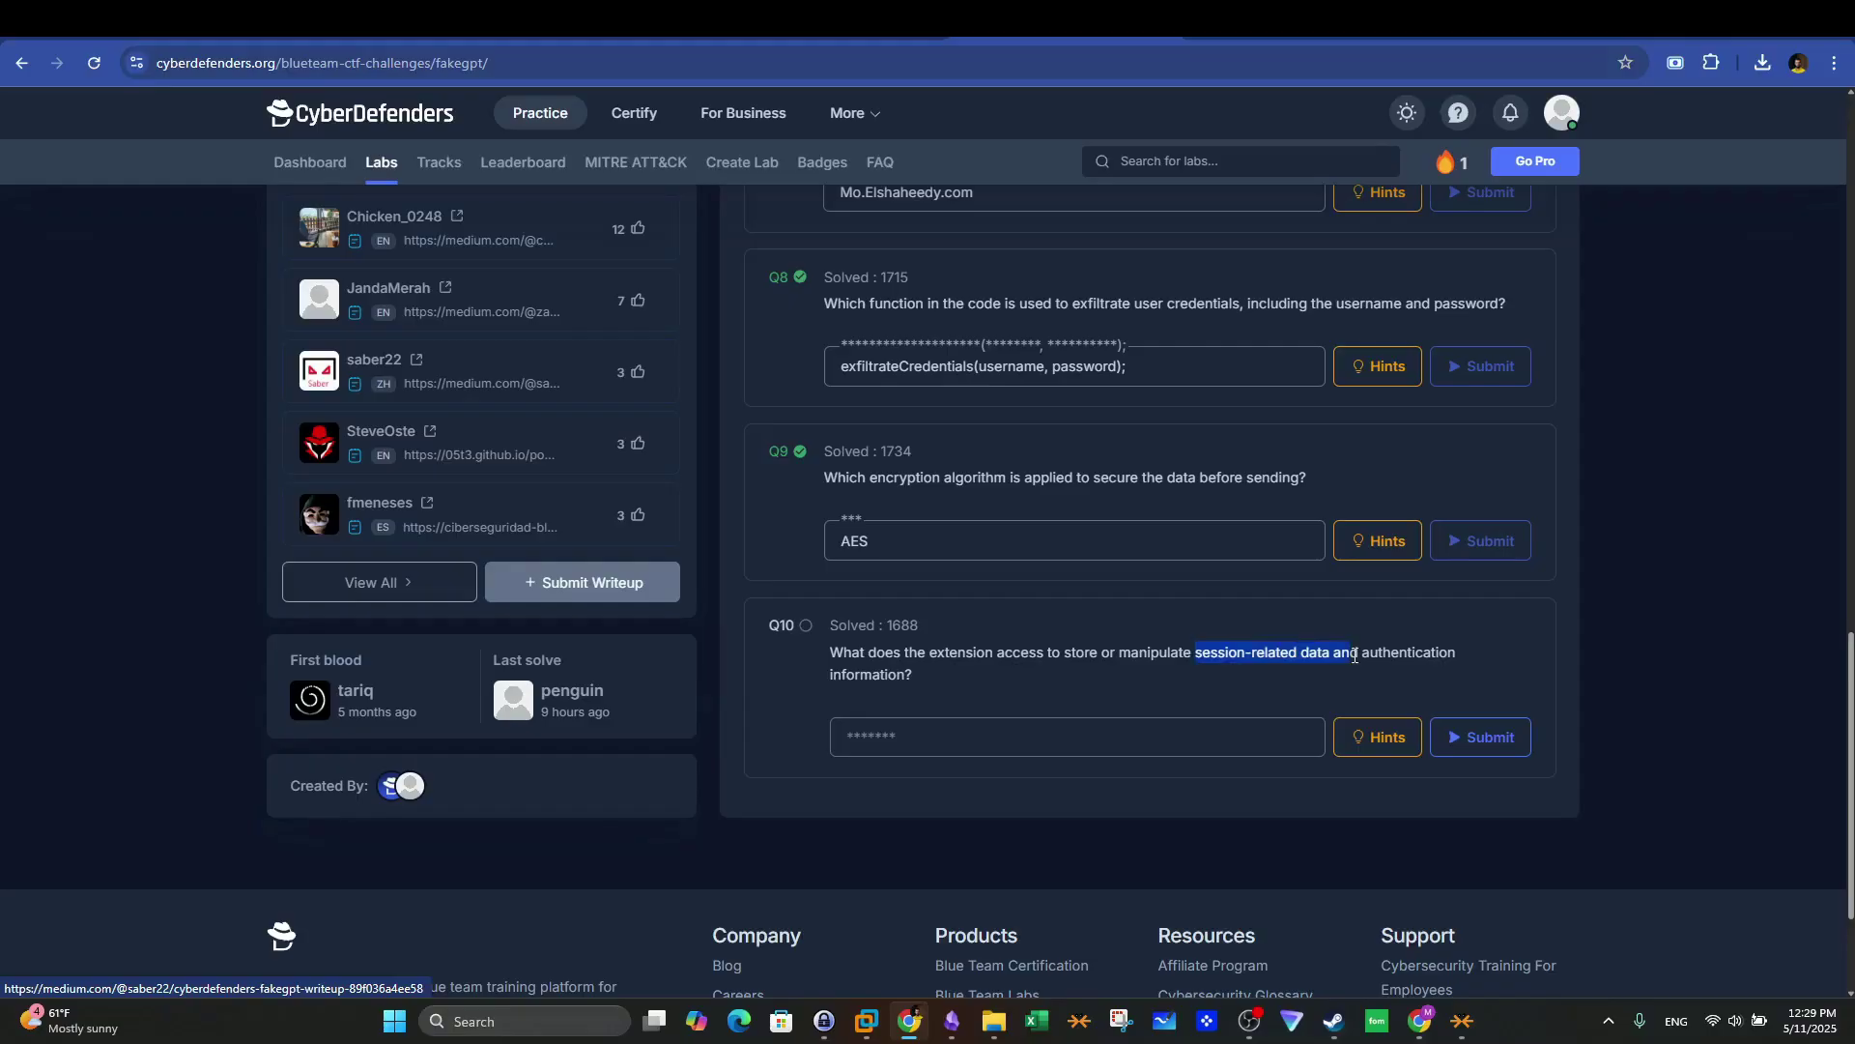
Step: Inspect the permissions list in manifest.json for the entry related to session data, on line 13
key("ctrl+Tab")
left_click(58, 346)
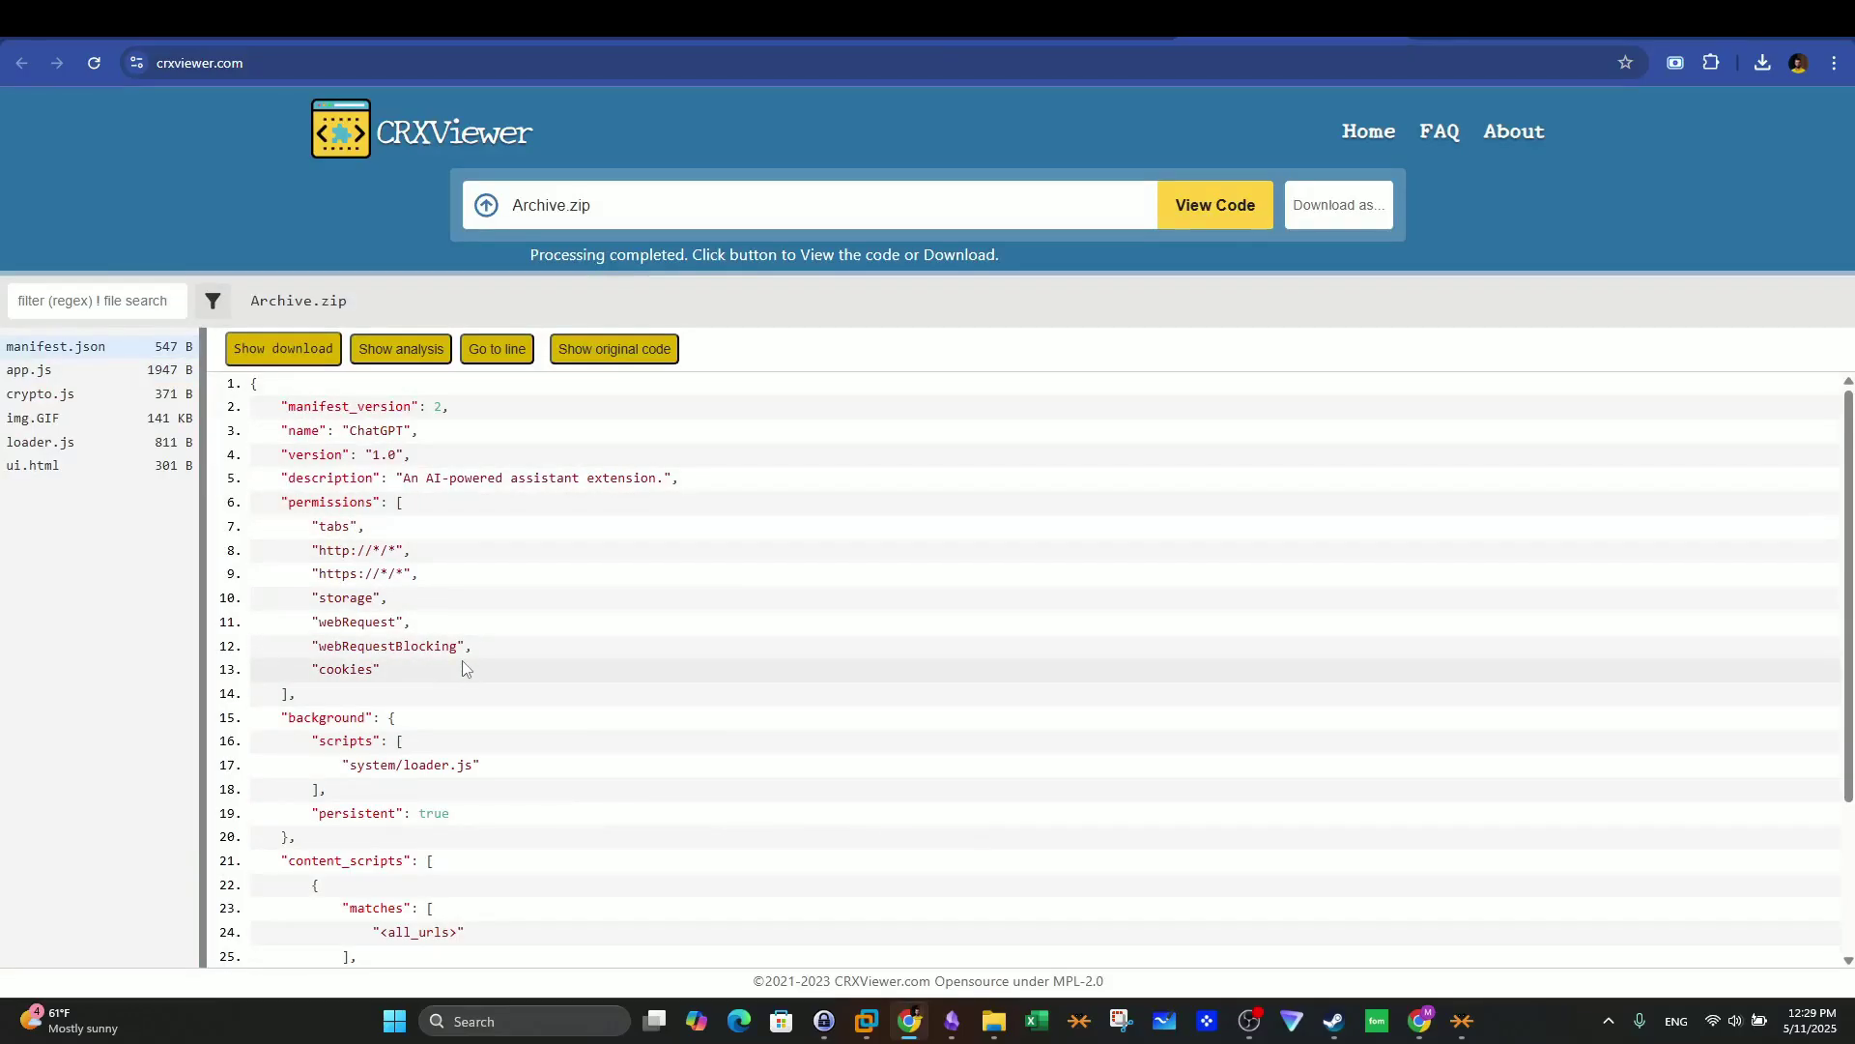
double_click(373, 671)
Step: Submit "COOKIES" as the answer to question 10 of the lab
key("ctrl+Tab")
left_click(884, 736)
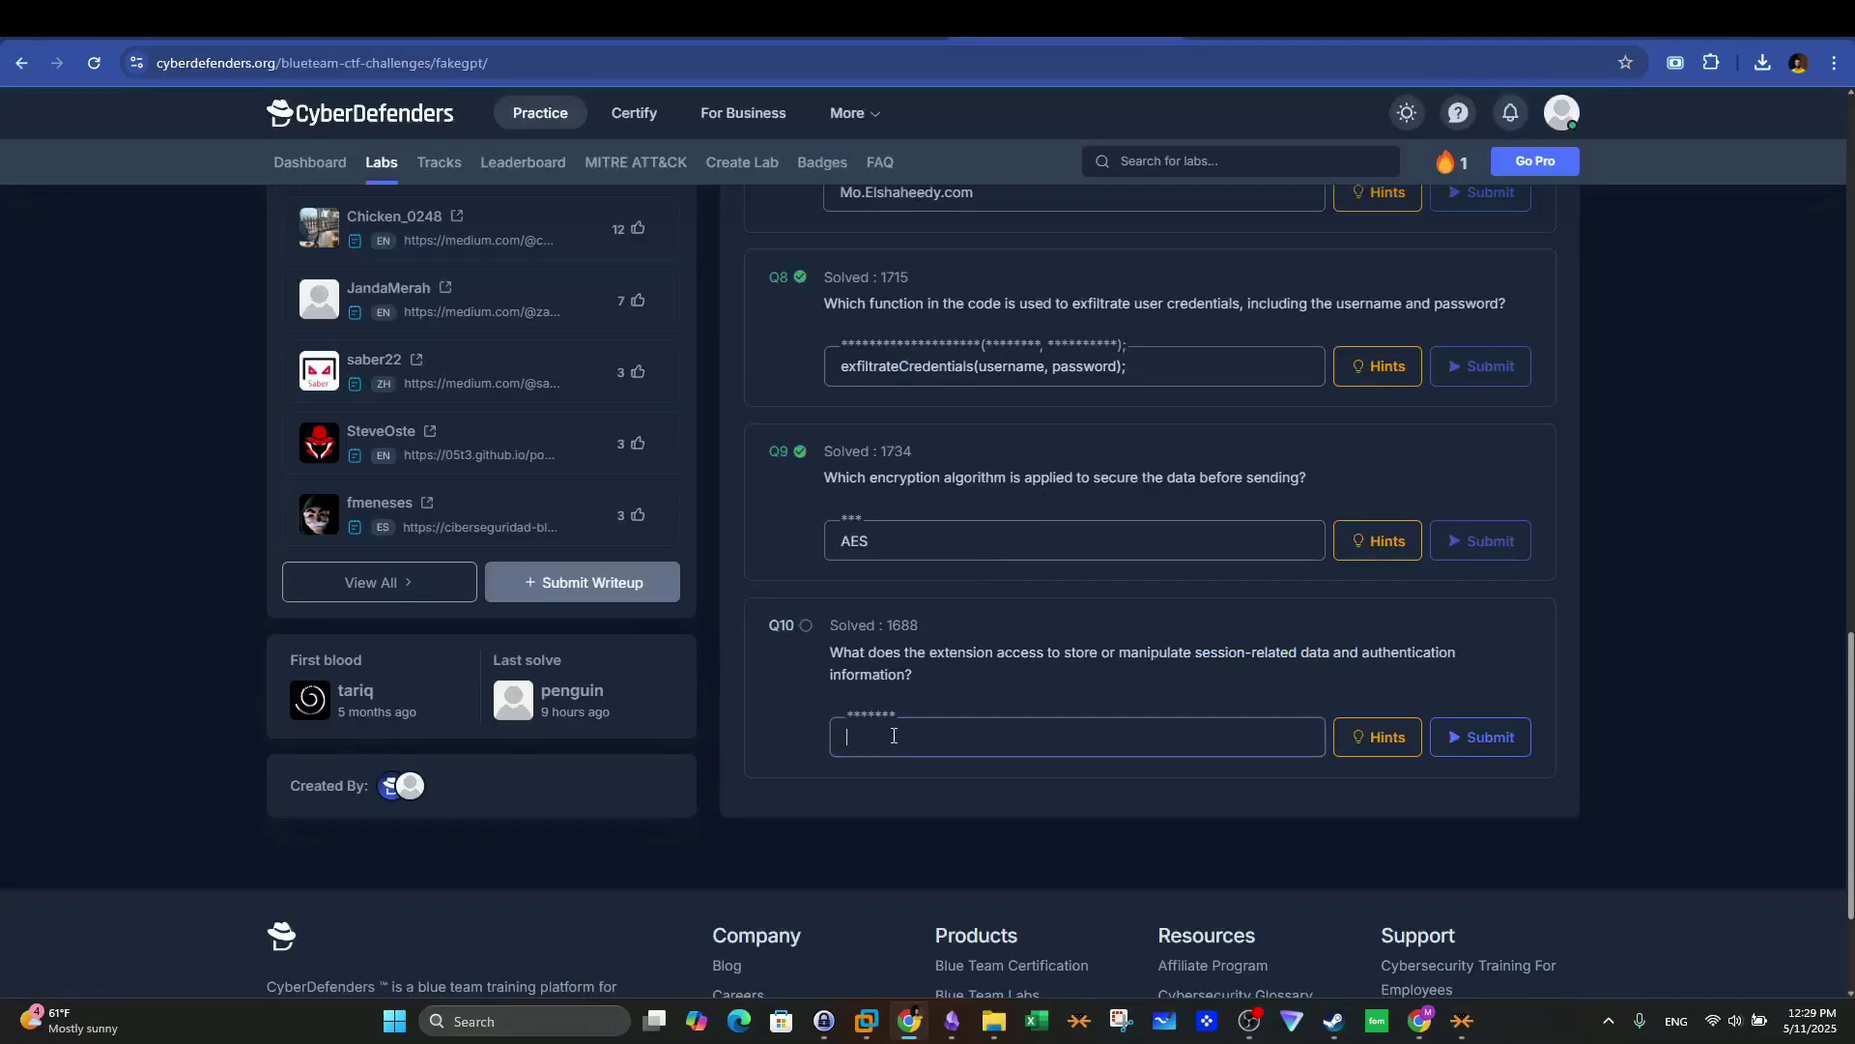
type("COOKIES")
key("Return")
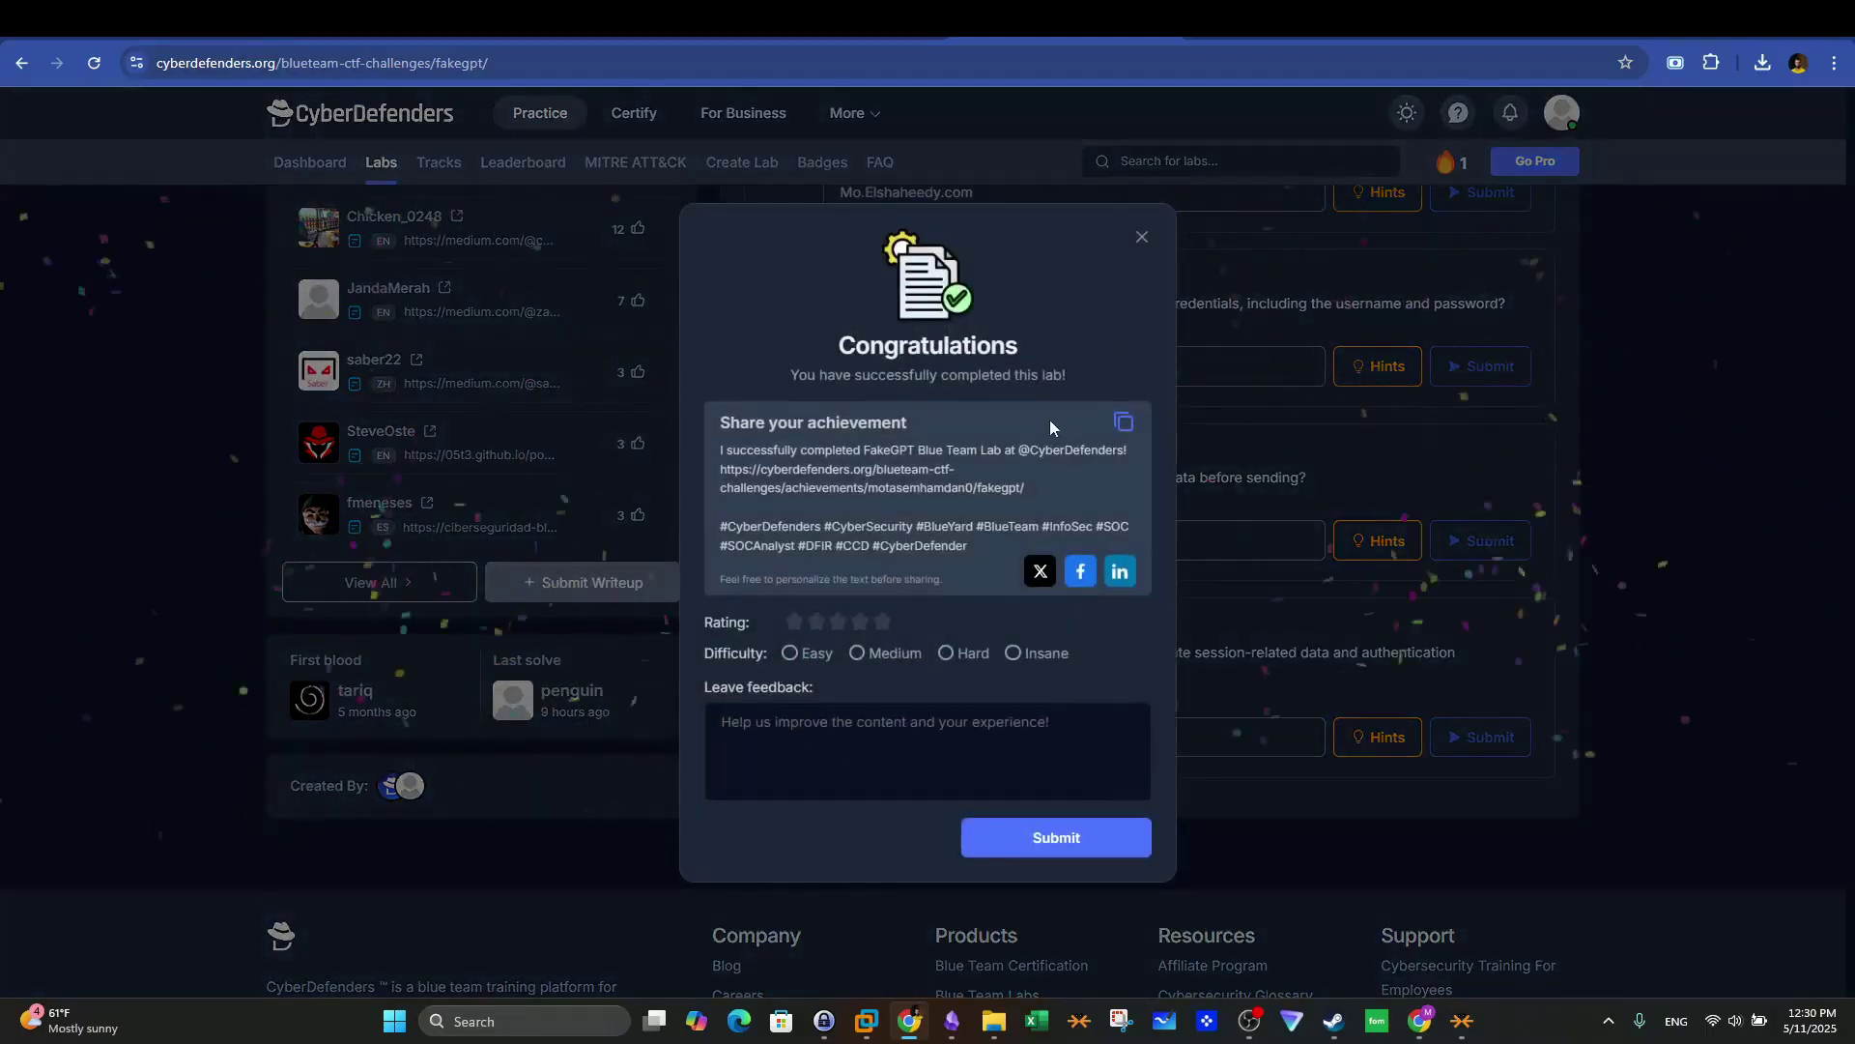
Step: Rate the completed lab five stars with Easy difficulty and submit the feedback form without a comment
left_click(837, 623)
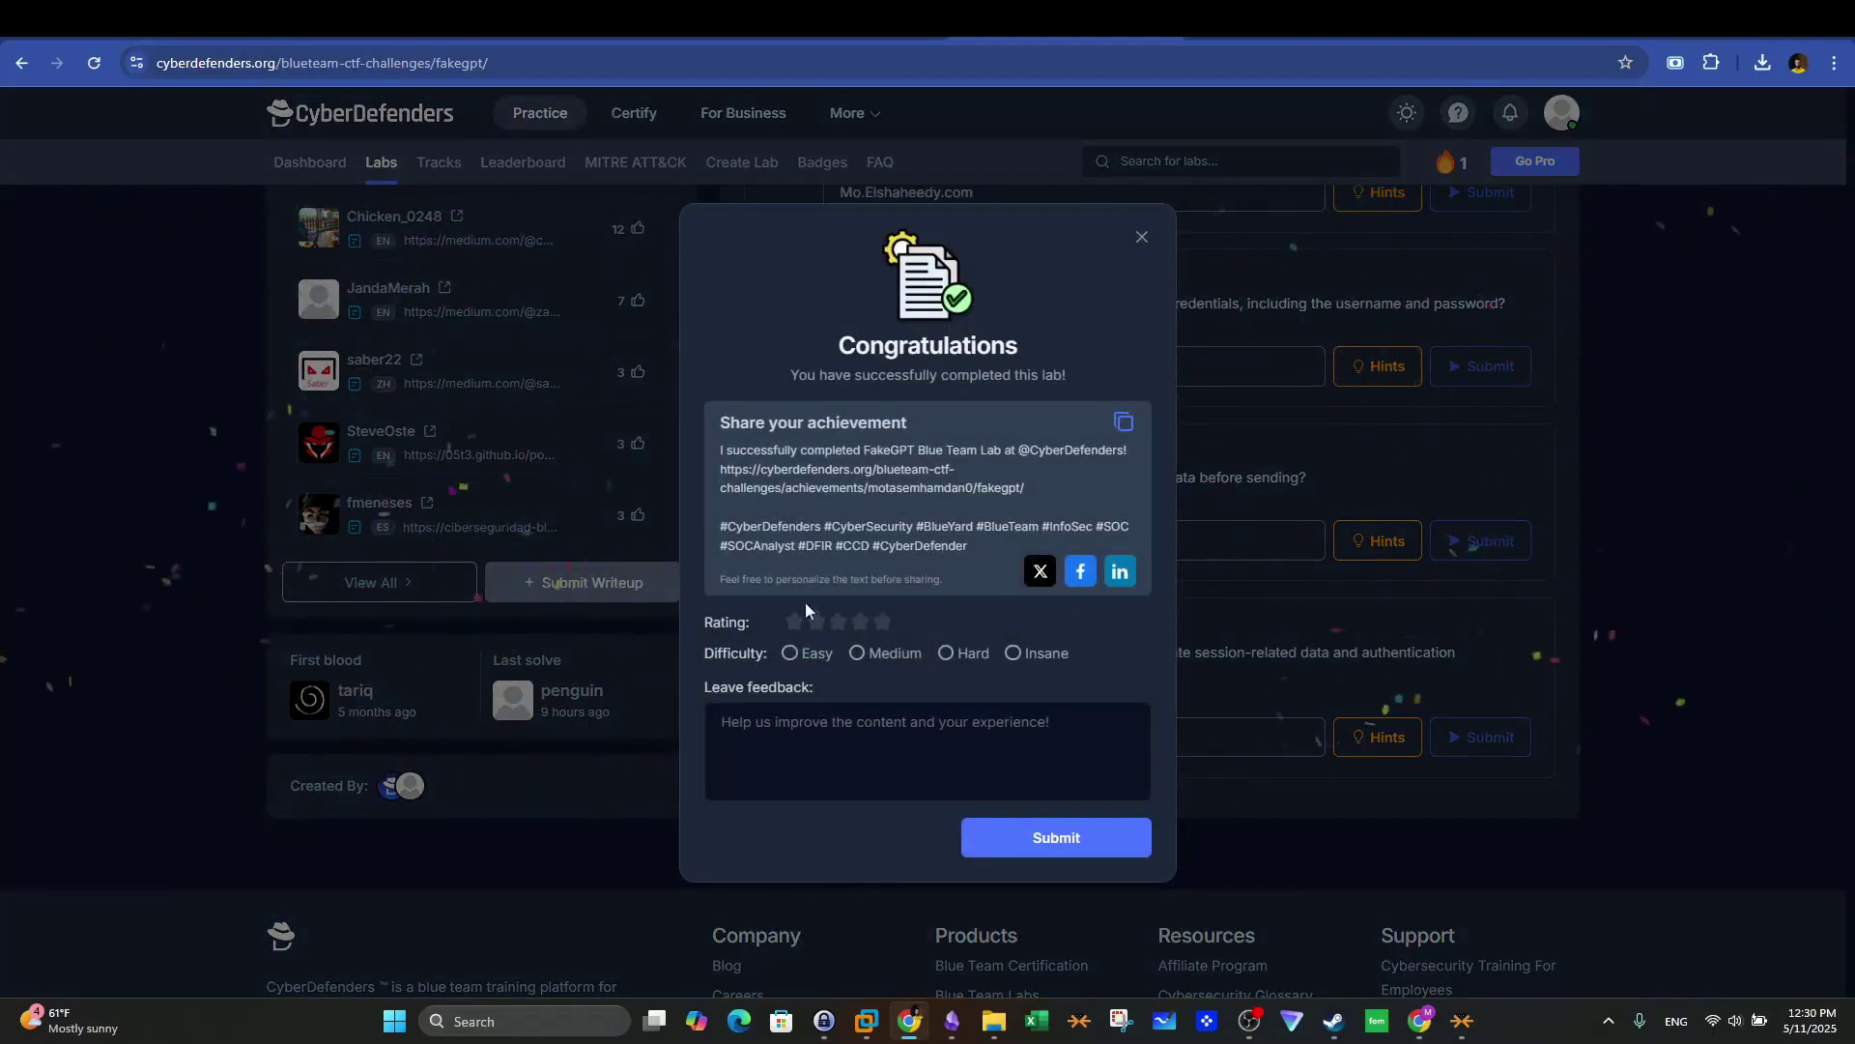
left_click(789, 654)
left_click(882, 623)
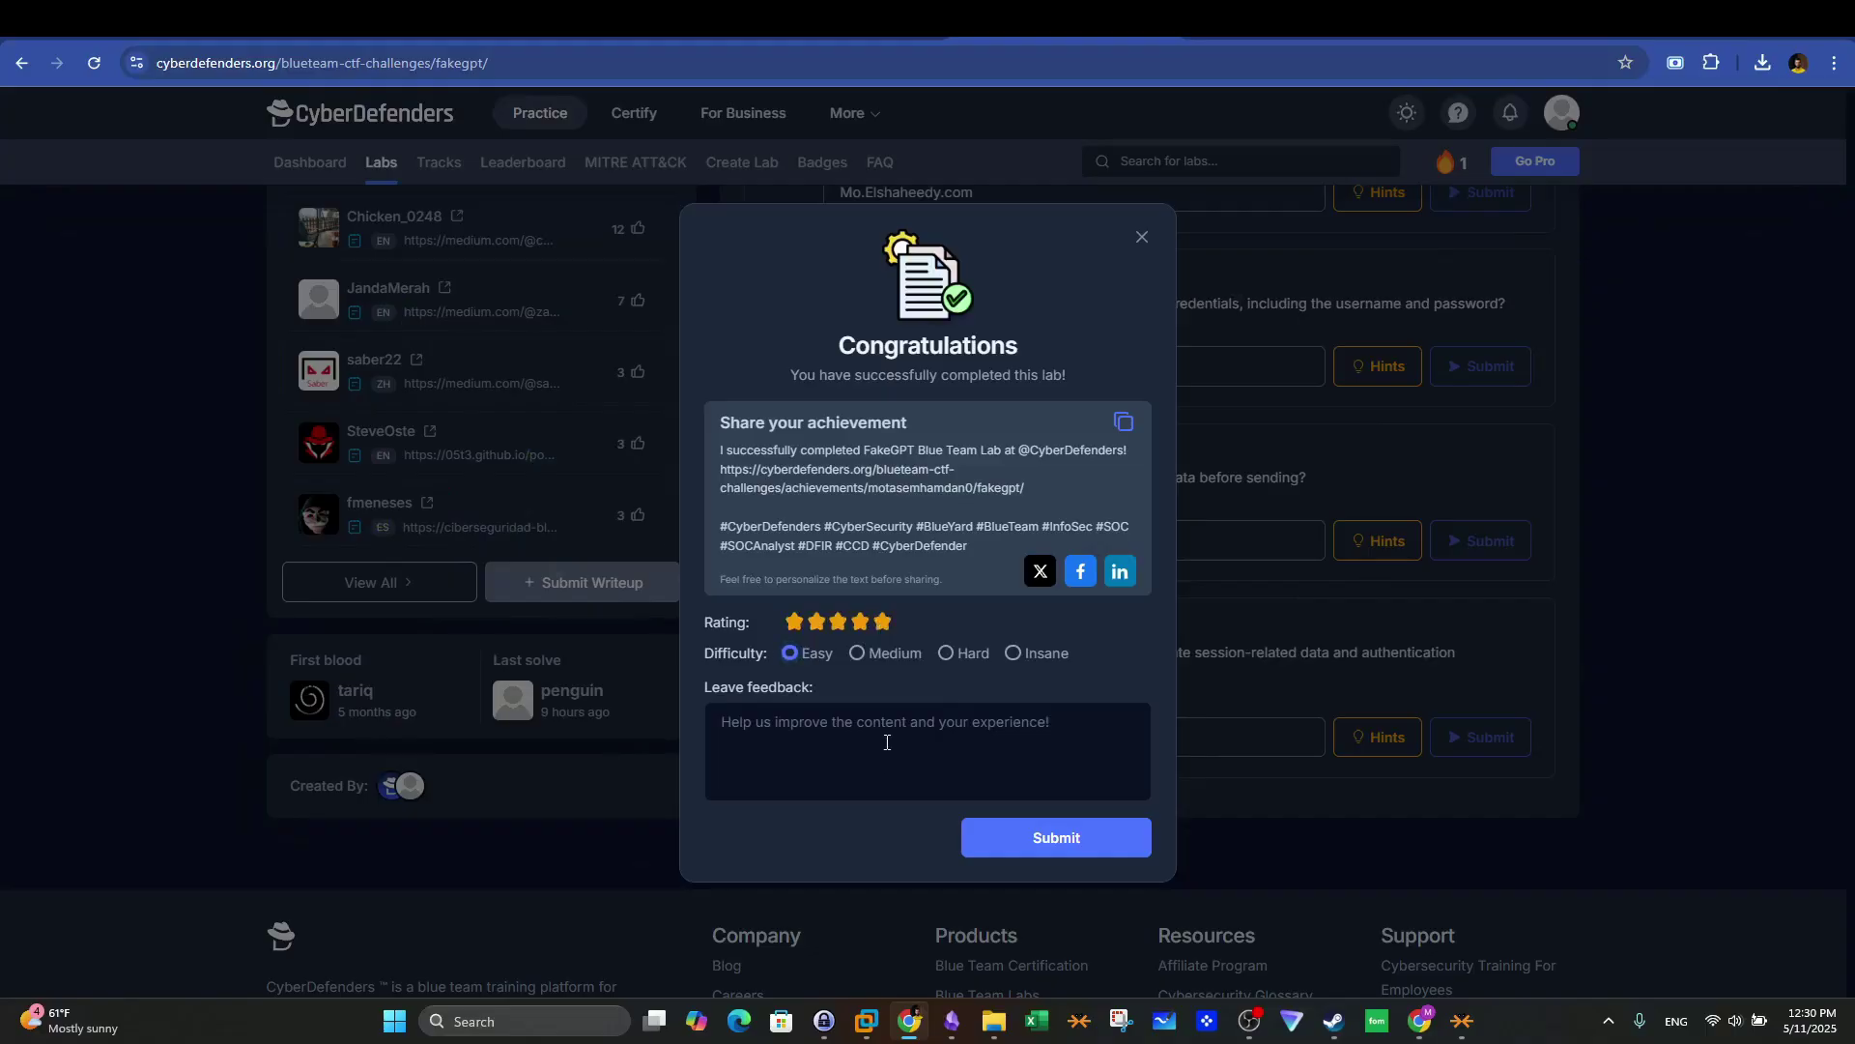
left_click(1027, 838)
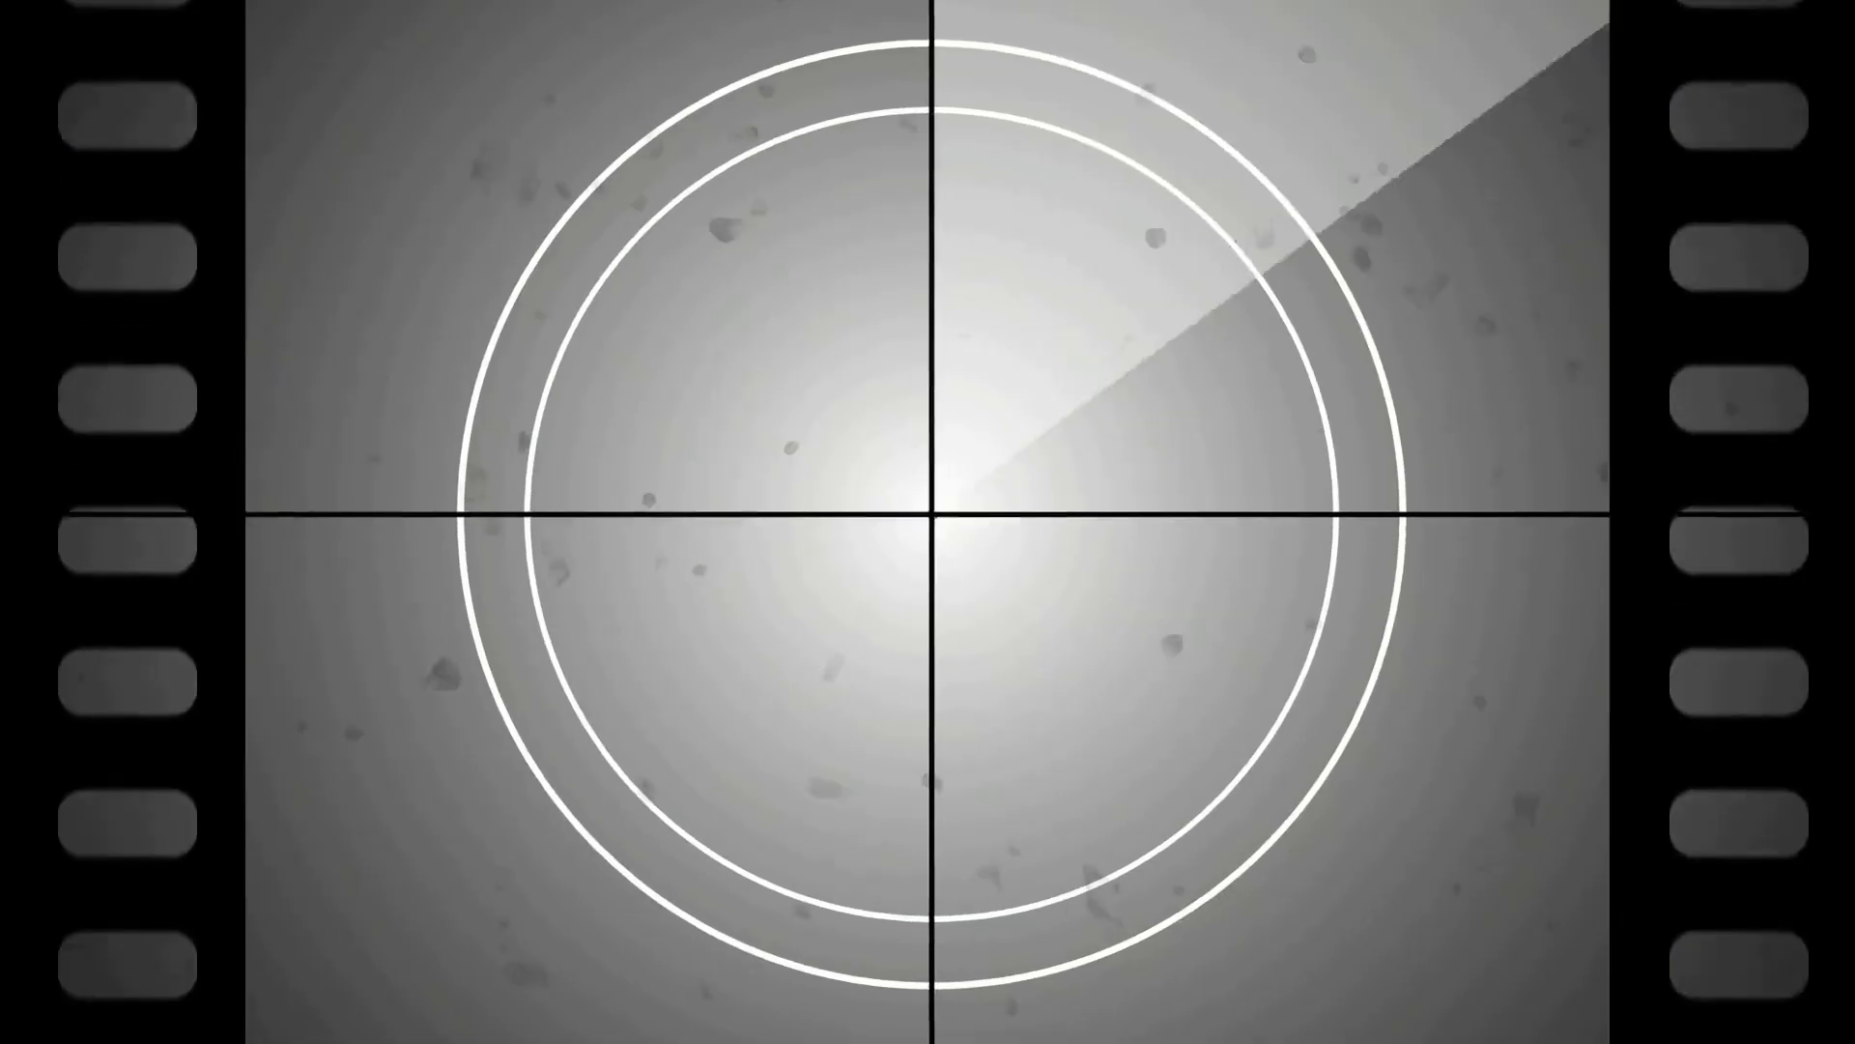